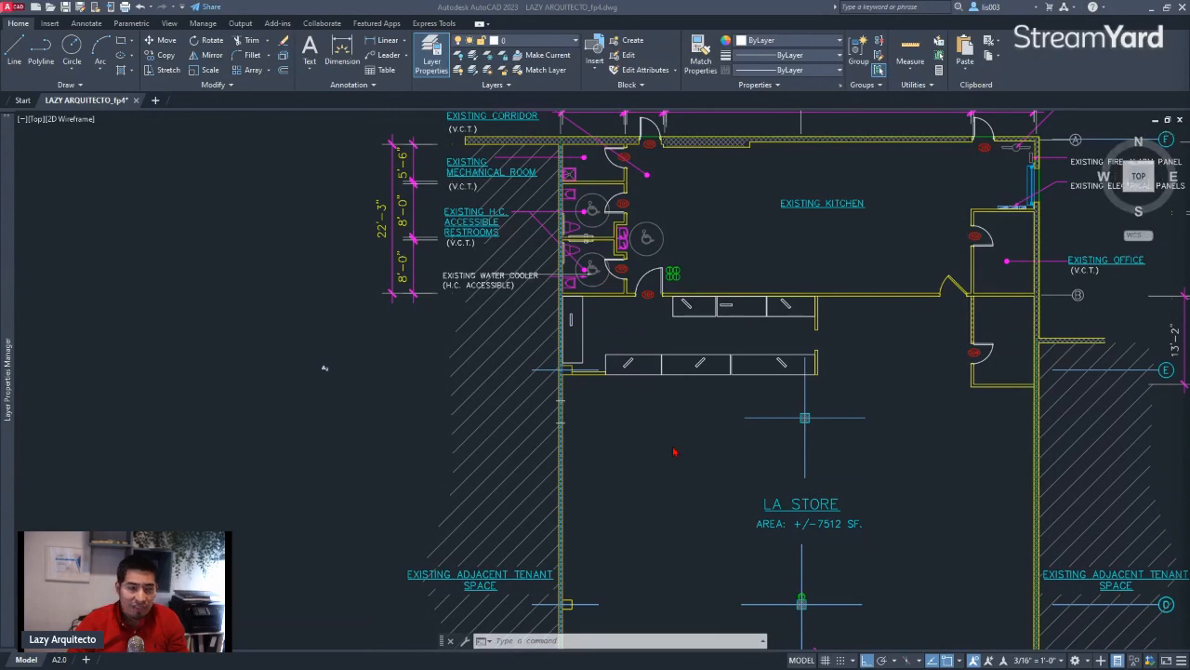
Copy the triangle and number 2 symbol by the triangle's tip onto the edge of the narrow vertical rectangle in the left-hand counter
scroll(287, 371, "up", 3)
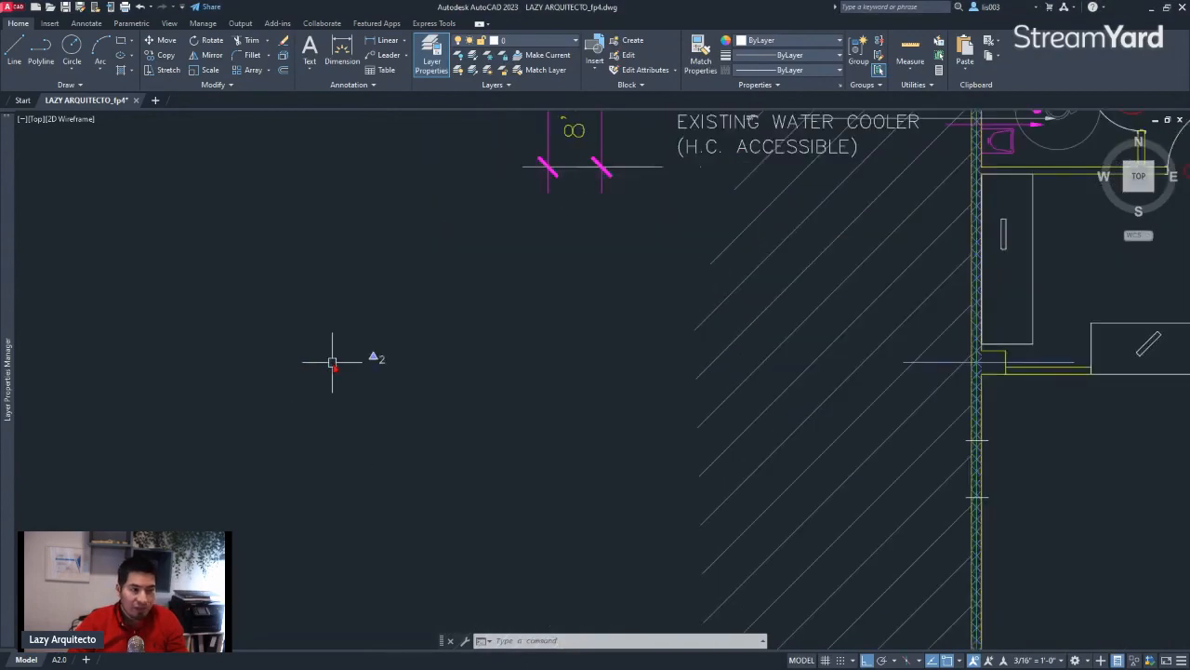
scroll(345, 360, "up", 3)
left_click(384, 317)
left_click(468, 379)
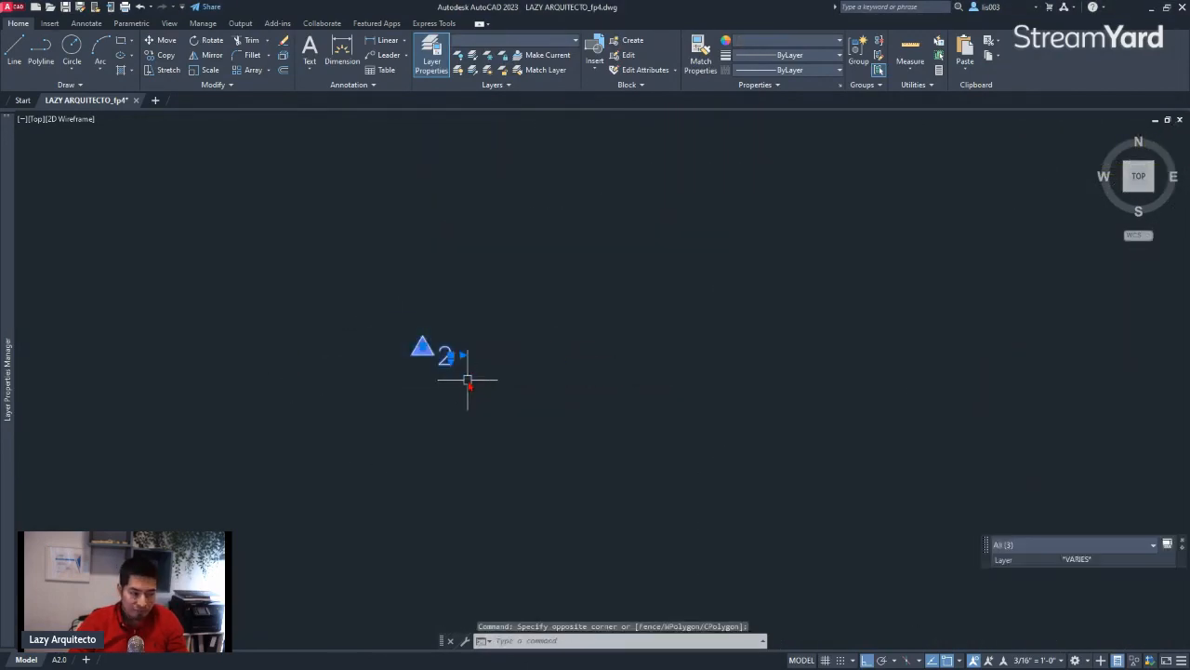
type("CO")
key("Return")
left_click(428, 333)
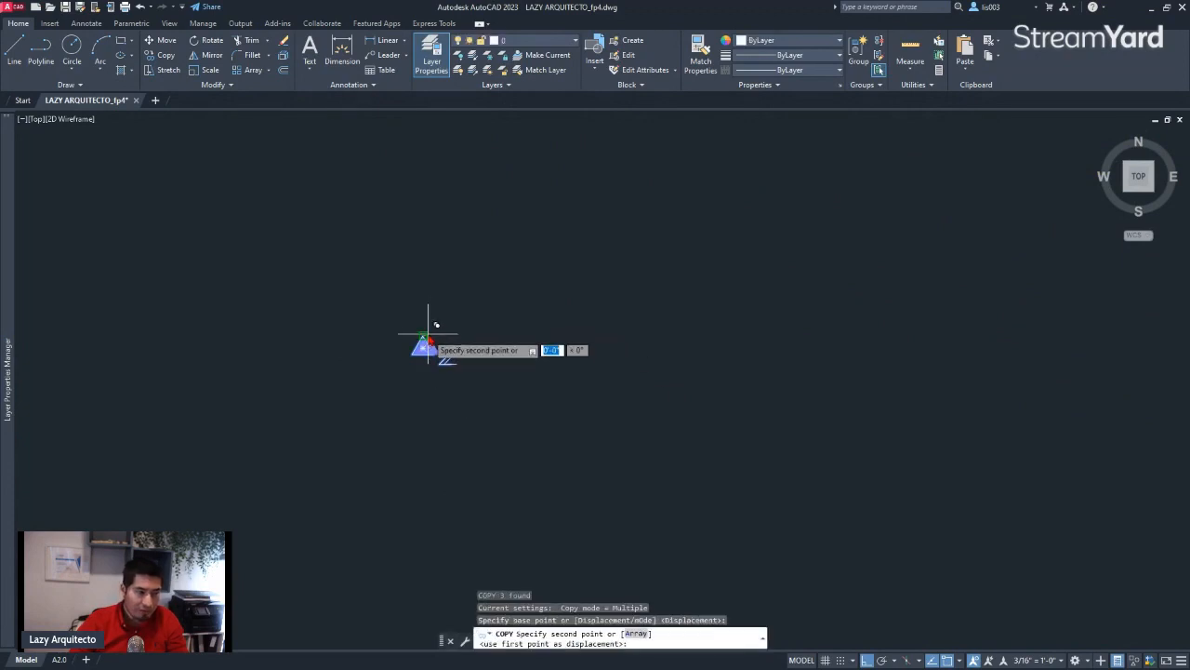
scroll(427, 338, "down", 4)
scroll(833, 267, "up", 6)
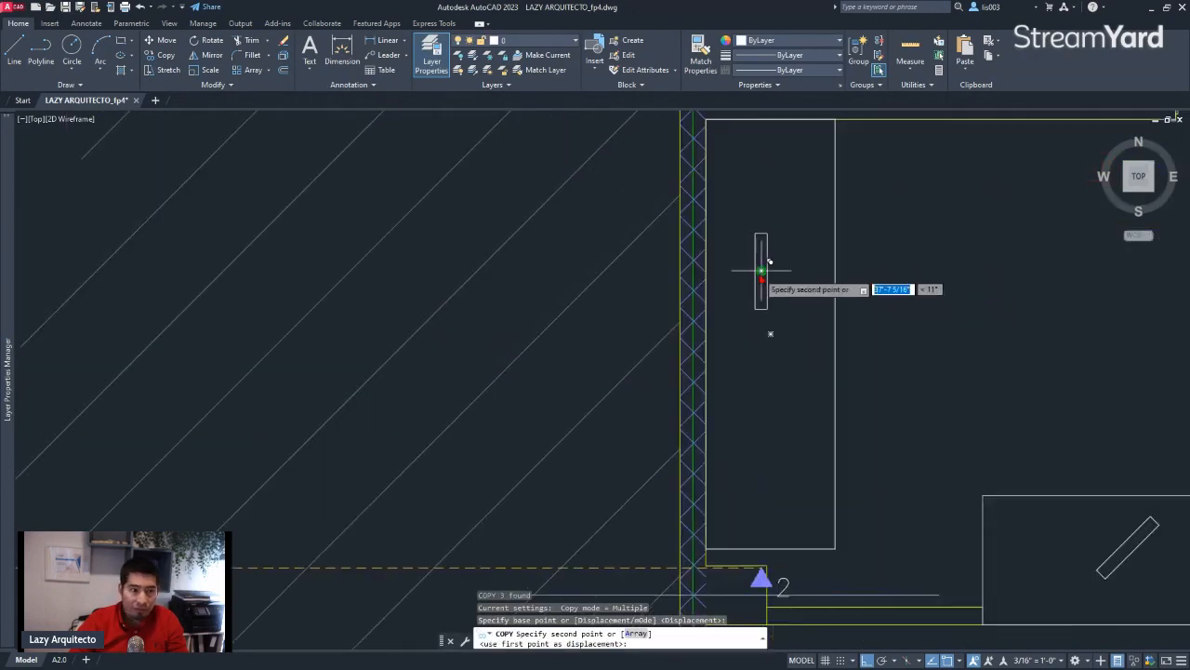
scroll(764, 267, "up", 3)
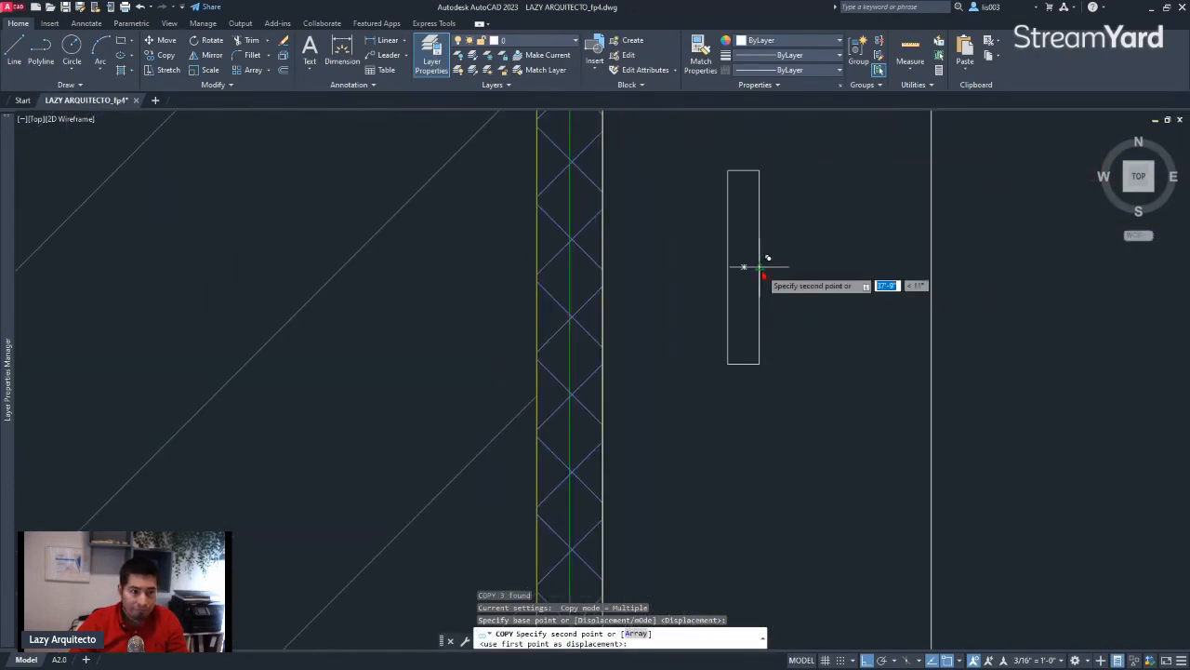
left_click(758, 273)
key("Escape")
Rotate the copied triangle and number 90° about the triangle's tip
left_click(698, 255)
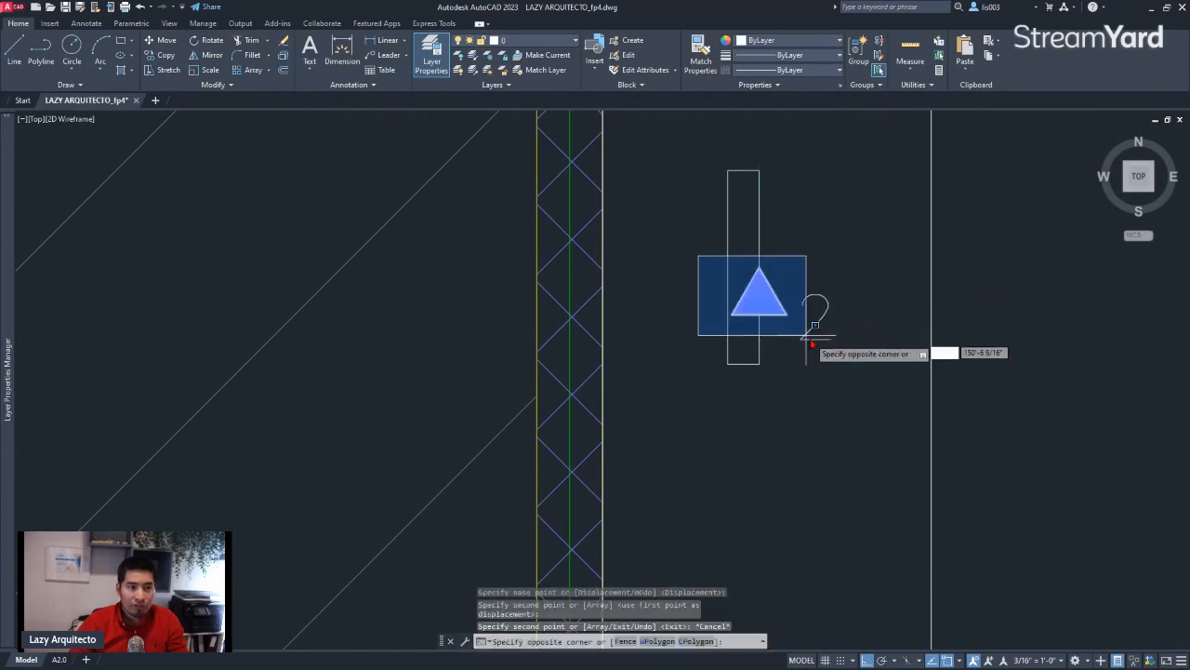
left_click(857, 351)
type("RO")
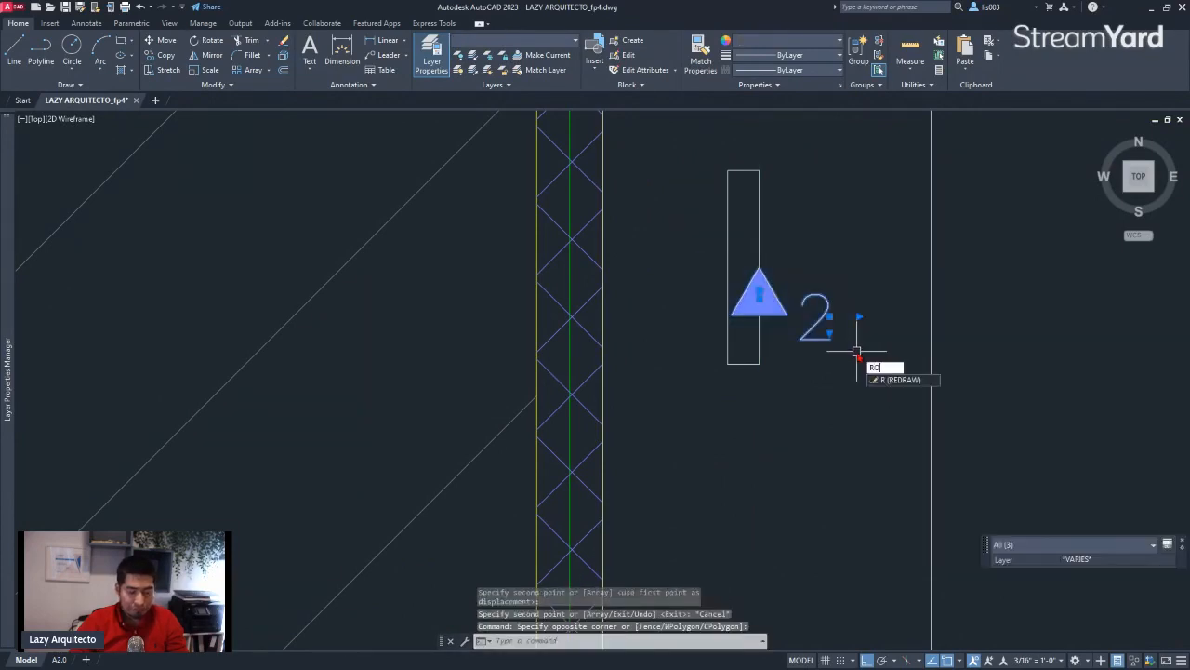
key("Return")
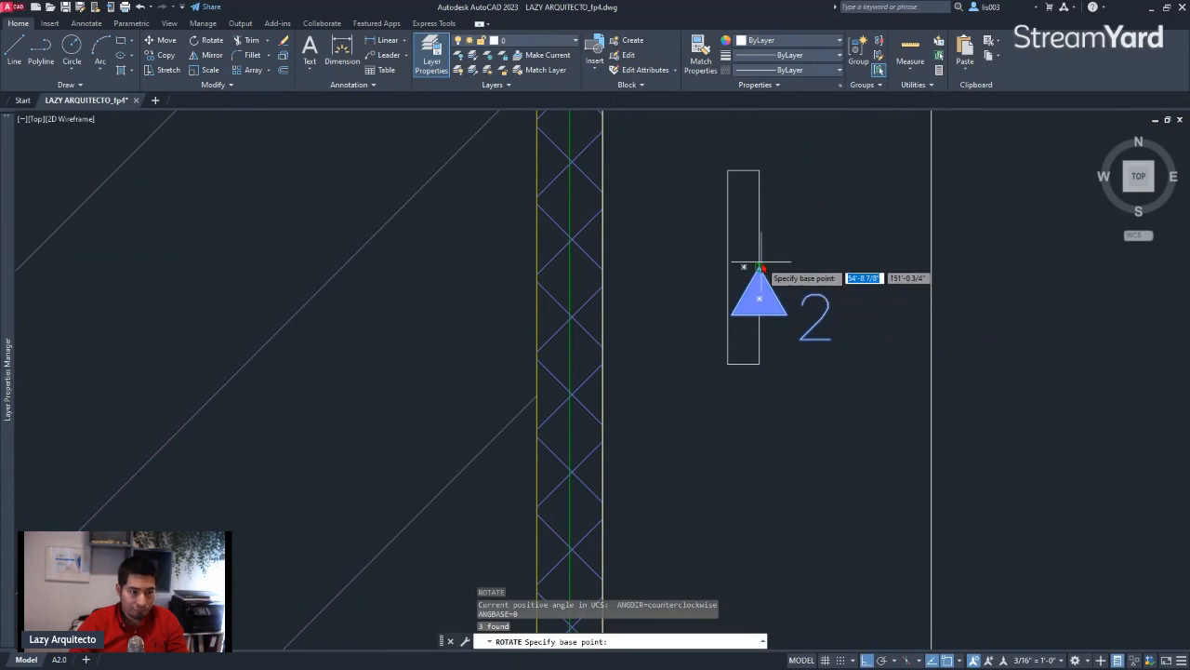
left_click(759, 268)
left_click(792, 239)
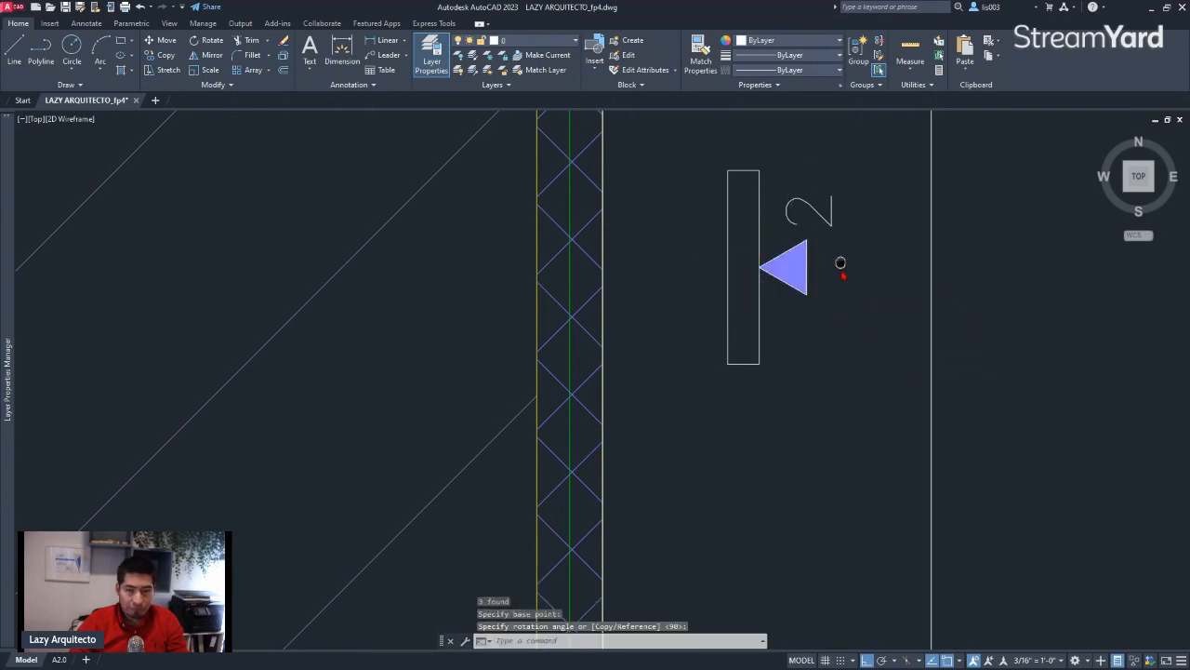
Move the number 2 to the lower right of the rotated triangle
middle_click_drag(840, 263, 688, 361)
left_click(674, 313)
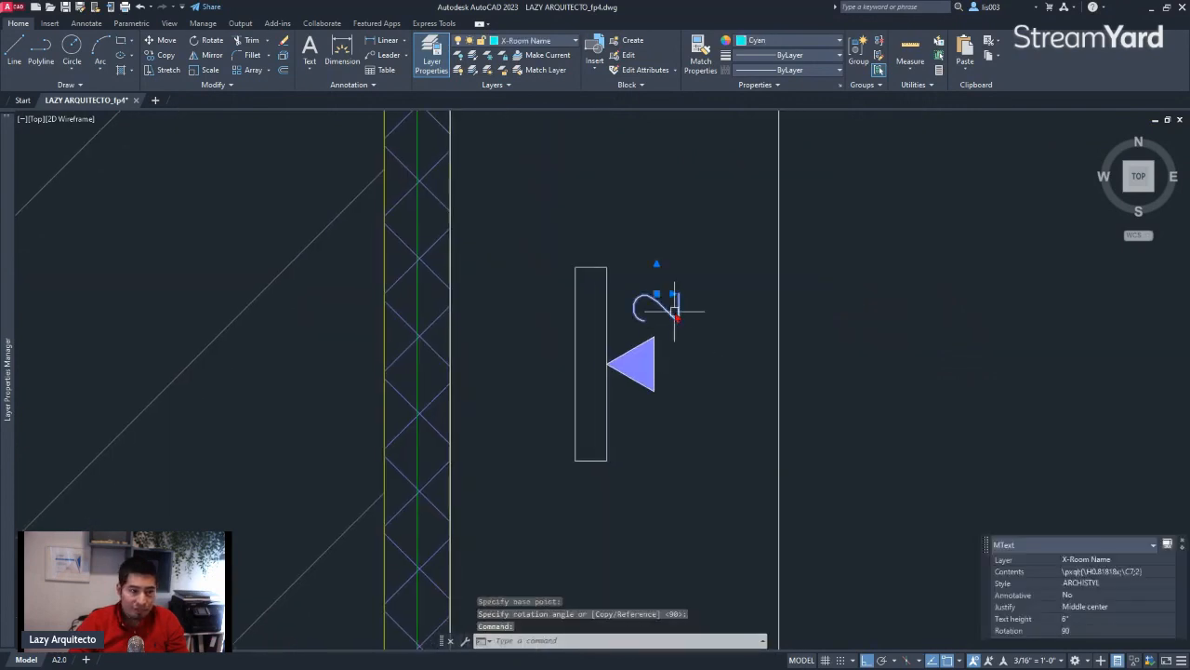
left_click_drag(674, 313, 710, 411)
Rotate the number 2 by 270° so that it reads horizontally
type("to")
key("Return")
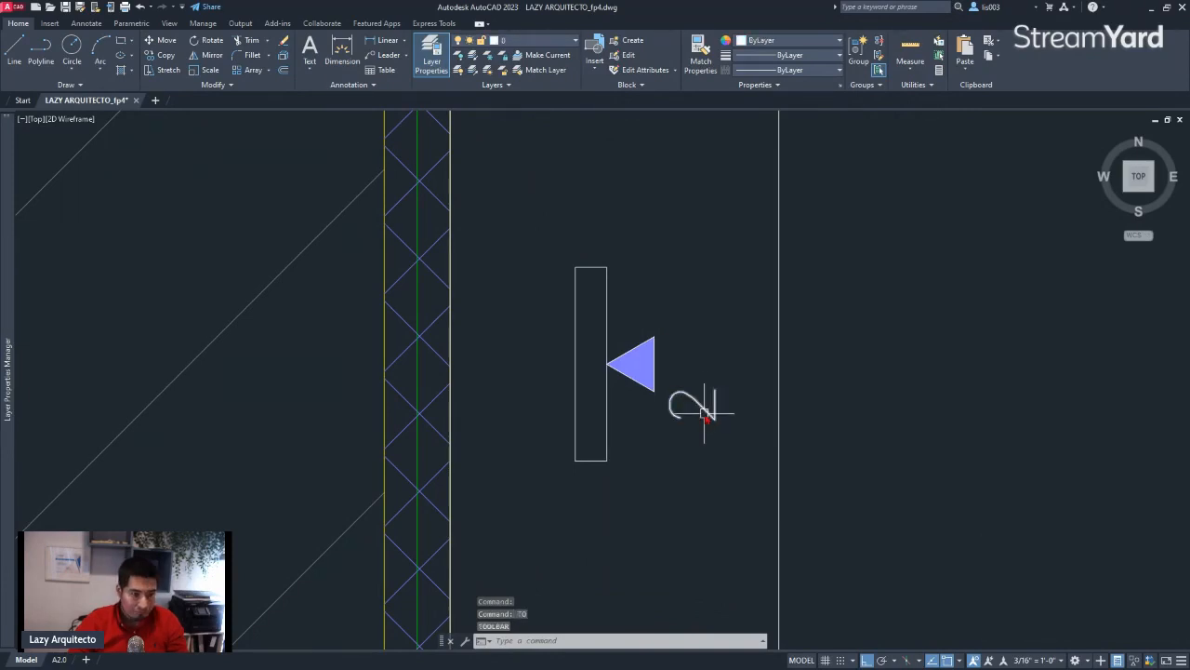
left_click(704, 413)
key("Return")
left_click(704, 415)
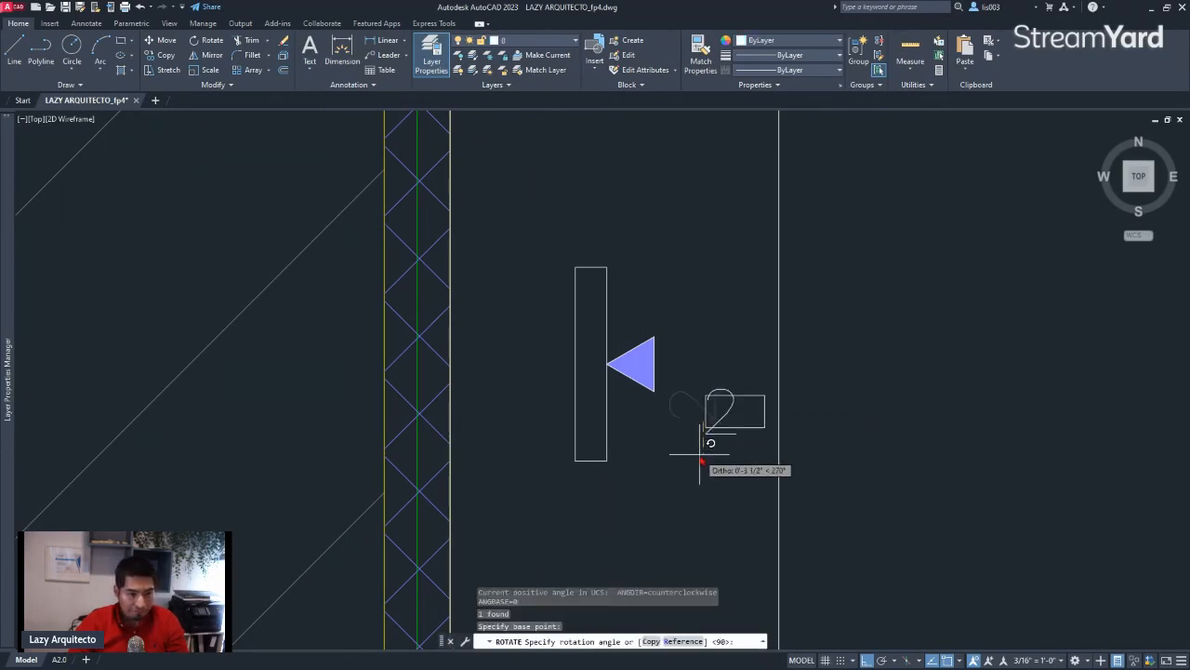
scroll(651, 468, "down", 2)
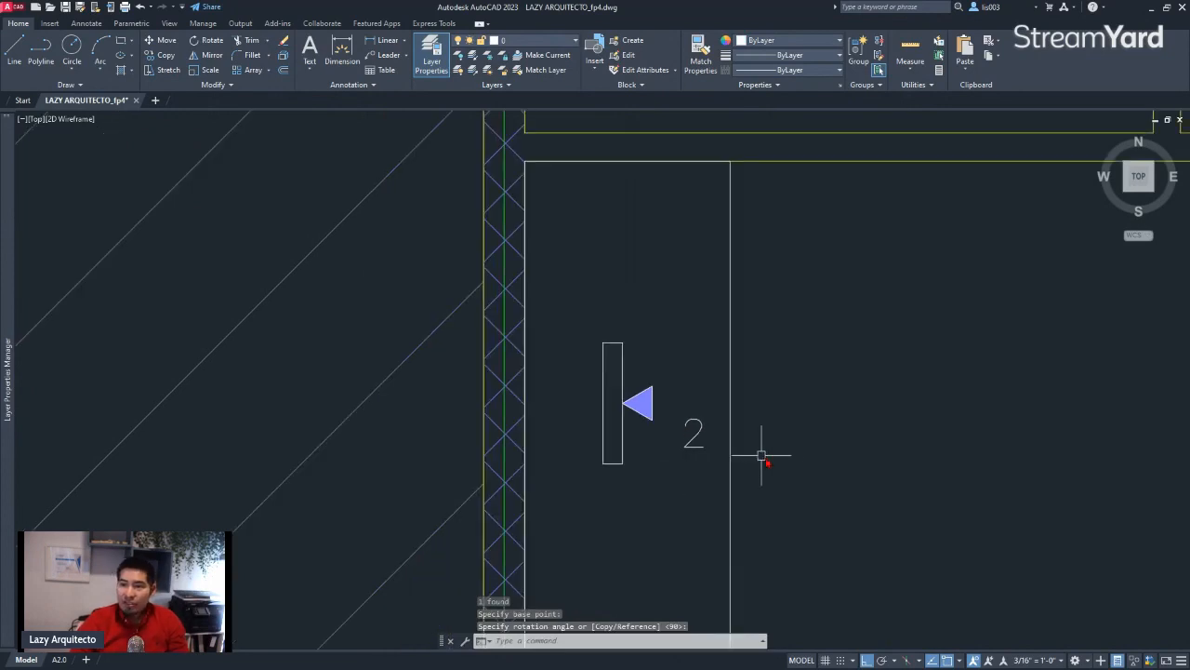
mouse_move(765, 456)
middle_mouse_down()
mouse_move(682, 443)
mouse_move(722, 441)
mouse_move(522, 434)
middle_mouse_up()
scroll(518, 384, "down", 4)
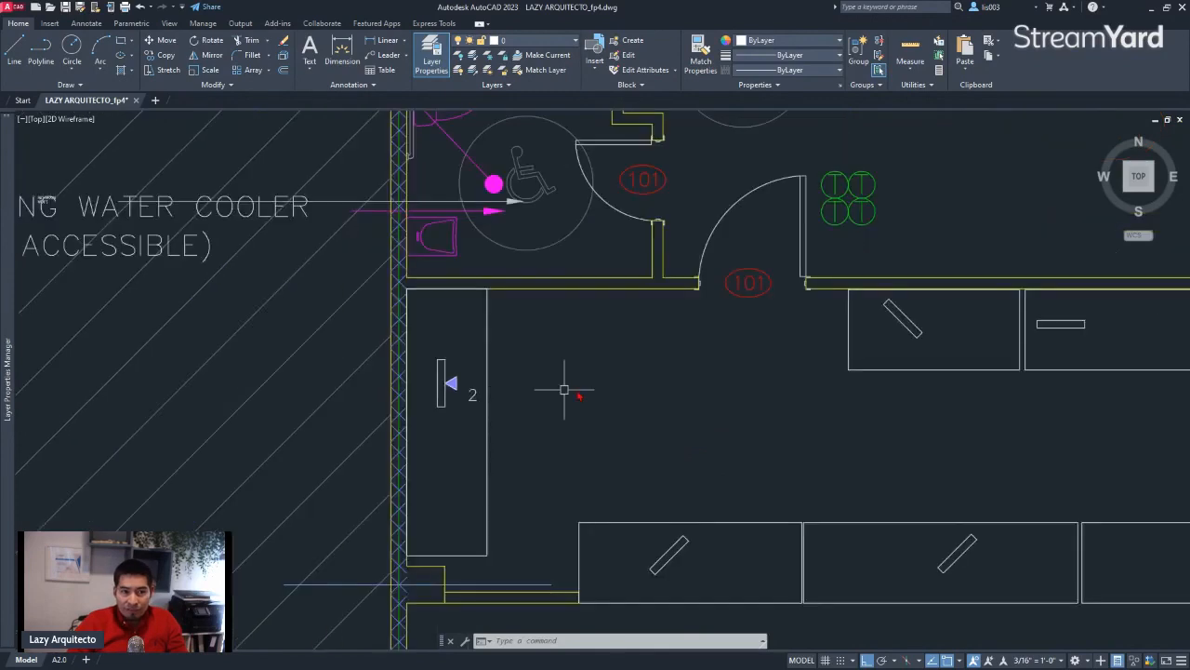
middle_click_drag(821, 407, 698, 354)
middle_click_drag(780, 355, 675, 311)
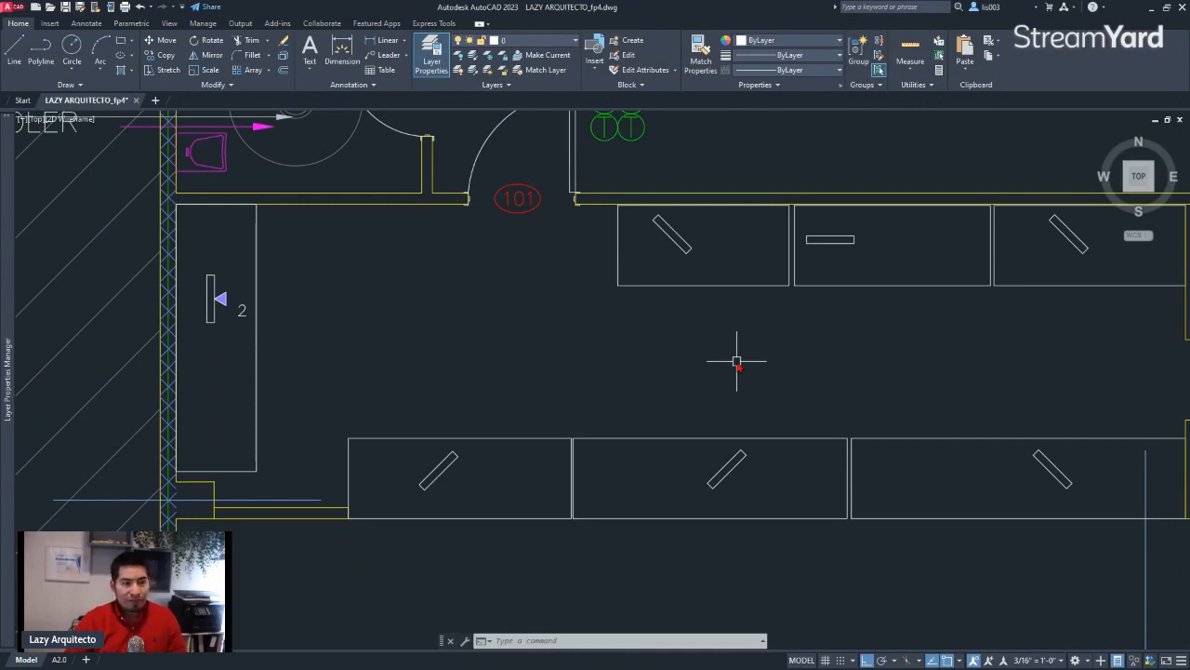
middle_click_drag(627, 353, 735, 368)
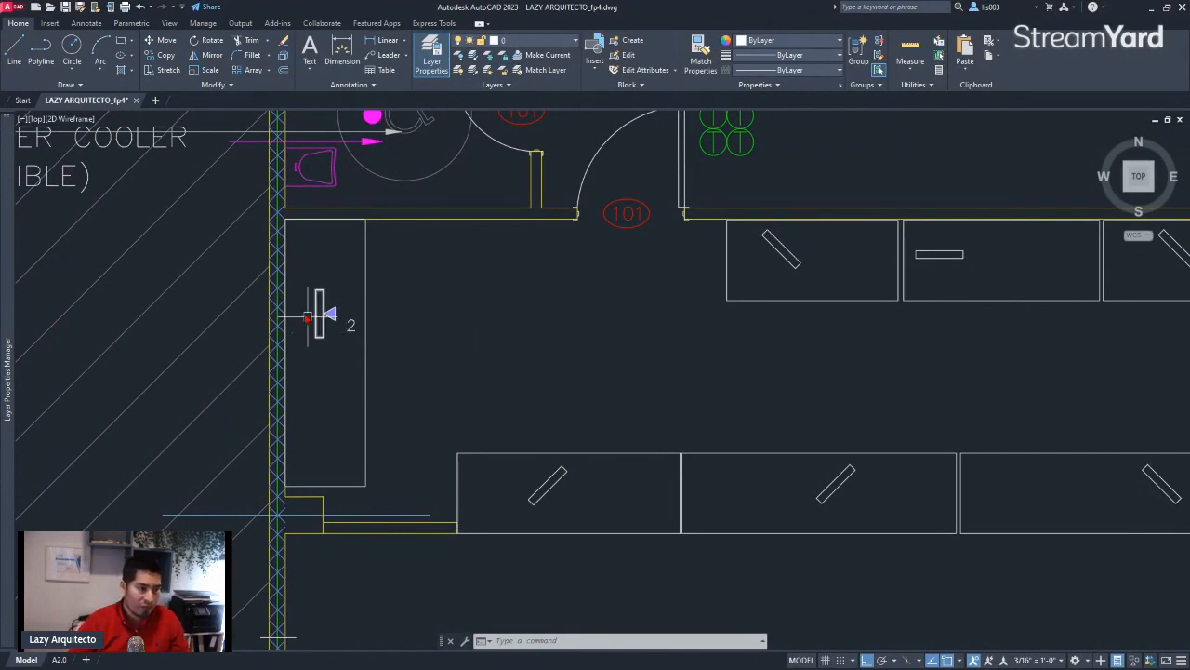
Move the number 2 closer to the lower right corner of the triangle
scroll(322, 313, "up", 5)
middle_click_drag(423, 354, 564, 328)
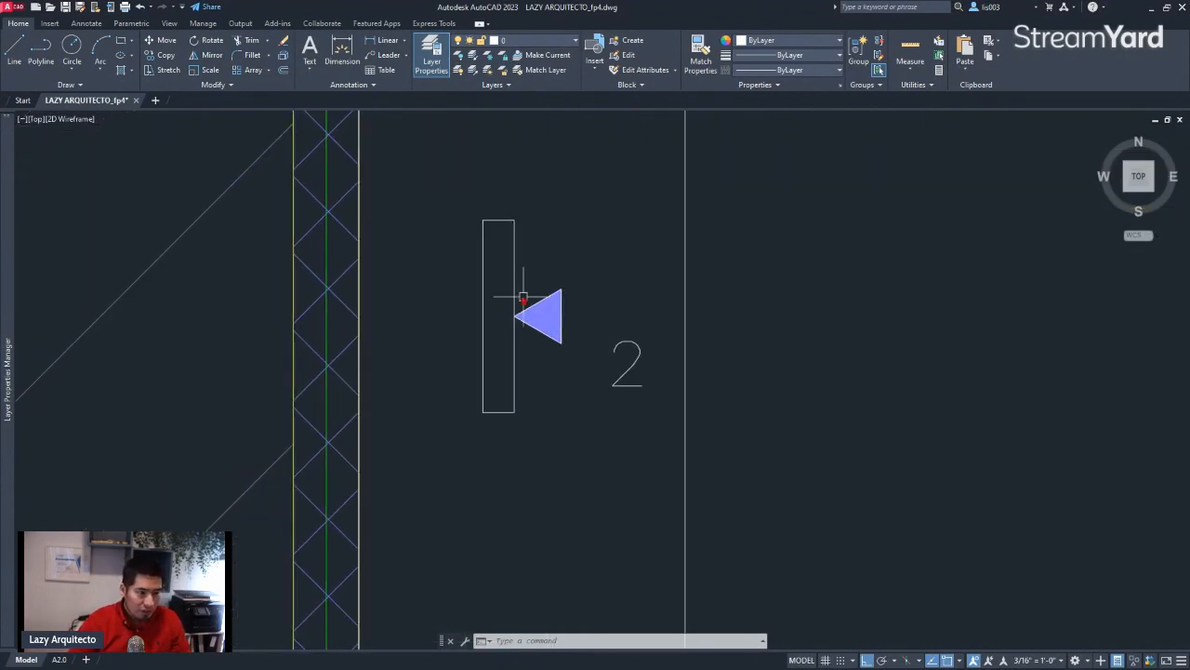
left_click(505, 262)
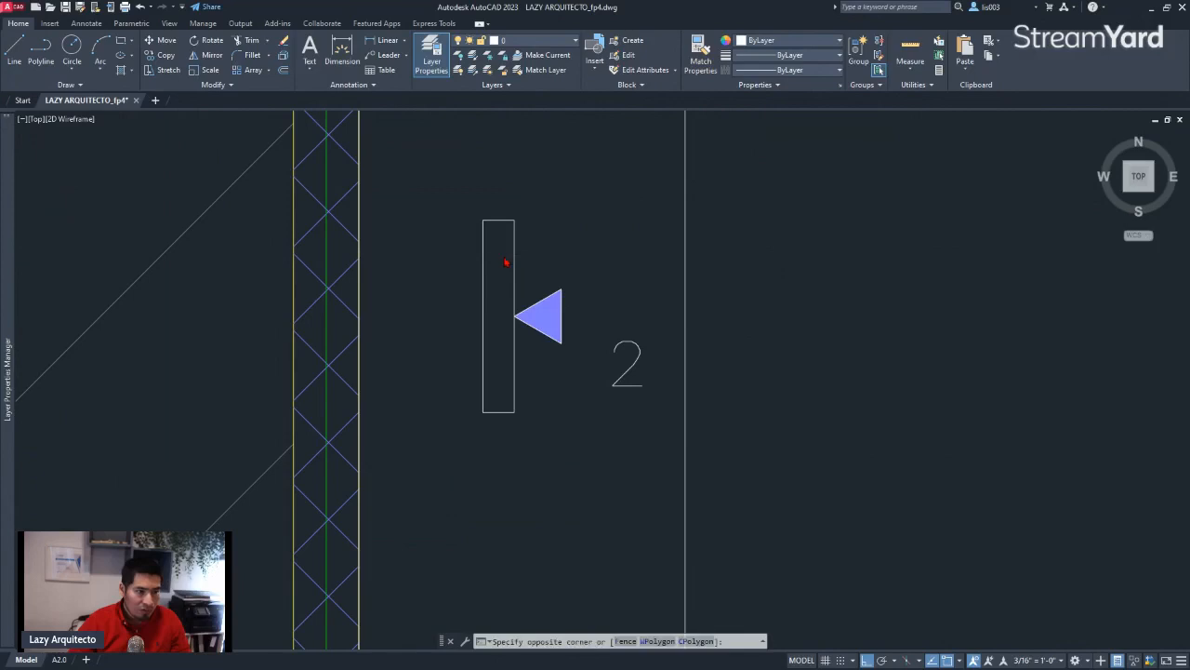
left_click(598, 375)
key("Escape")
left_click(625, 348)
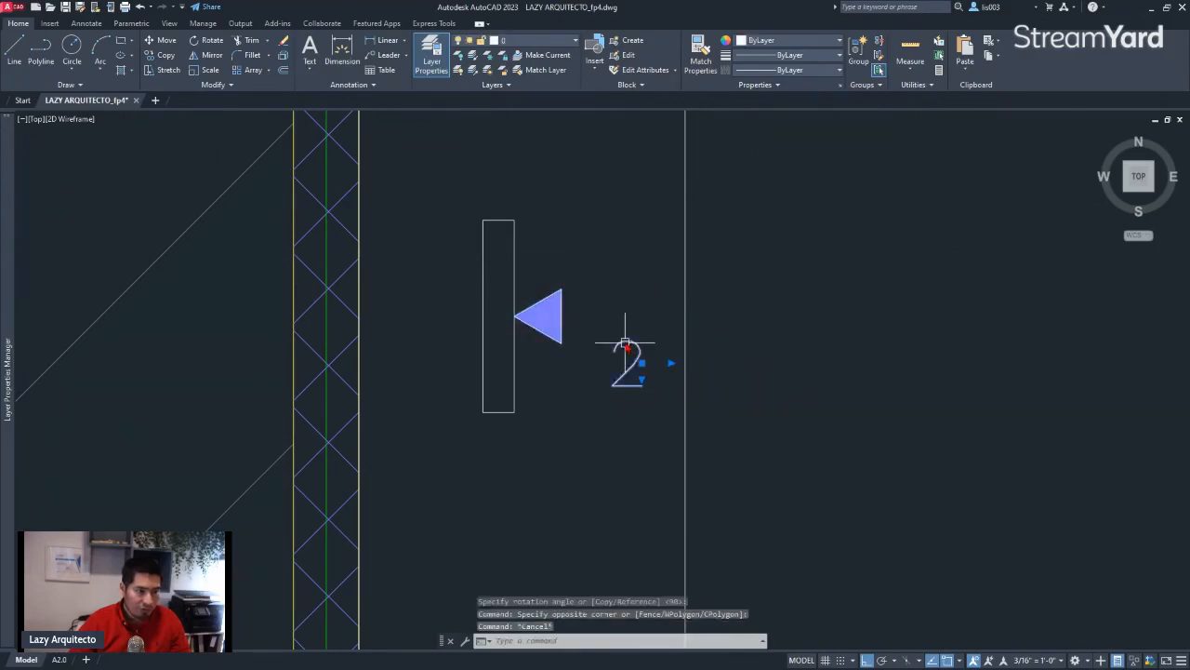
scroll(641, 343, "up", 4)
left_click_drag(638, 345, 550, 338)
scroll(453, 360, "down", 2)
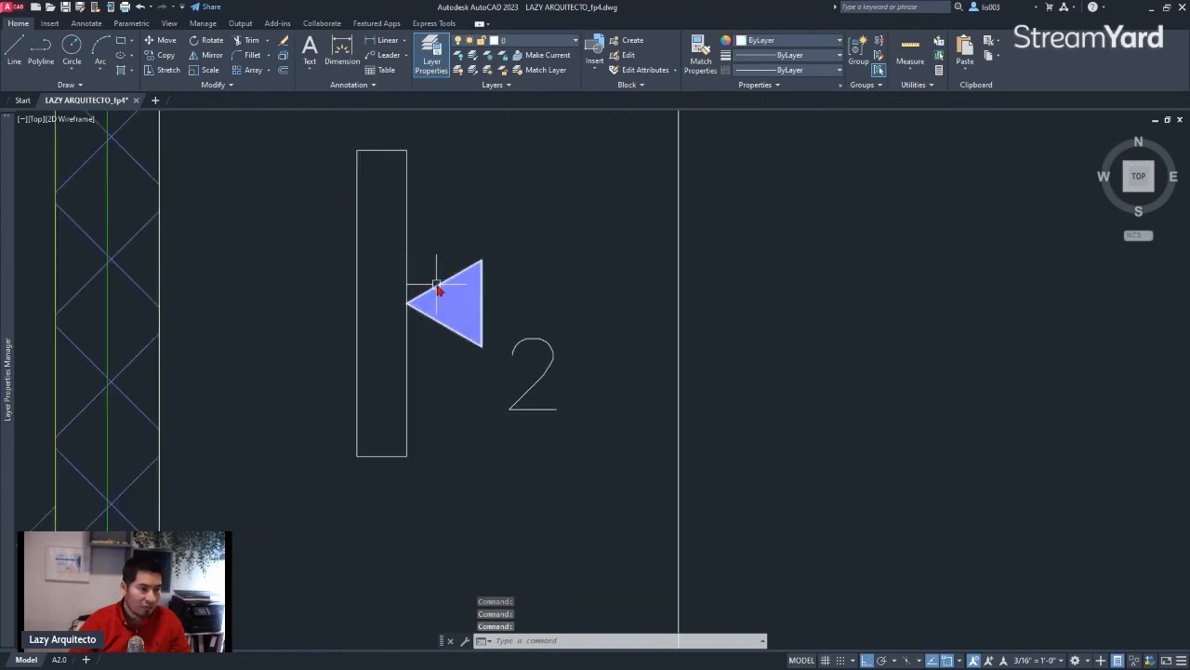
Shift the triangle and its number together slightly away from the edge of the narrow rectangle
left_click(553, 421)
left_click(452, 245)
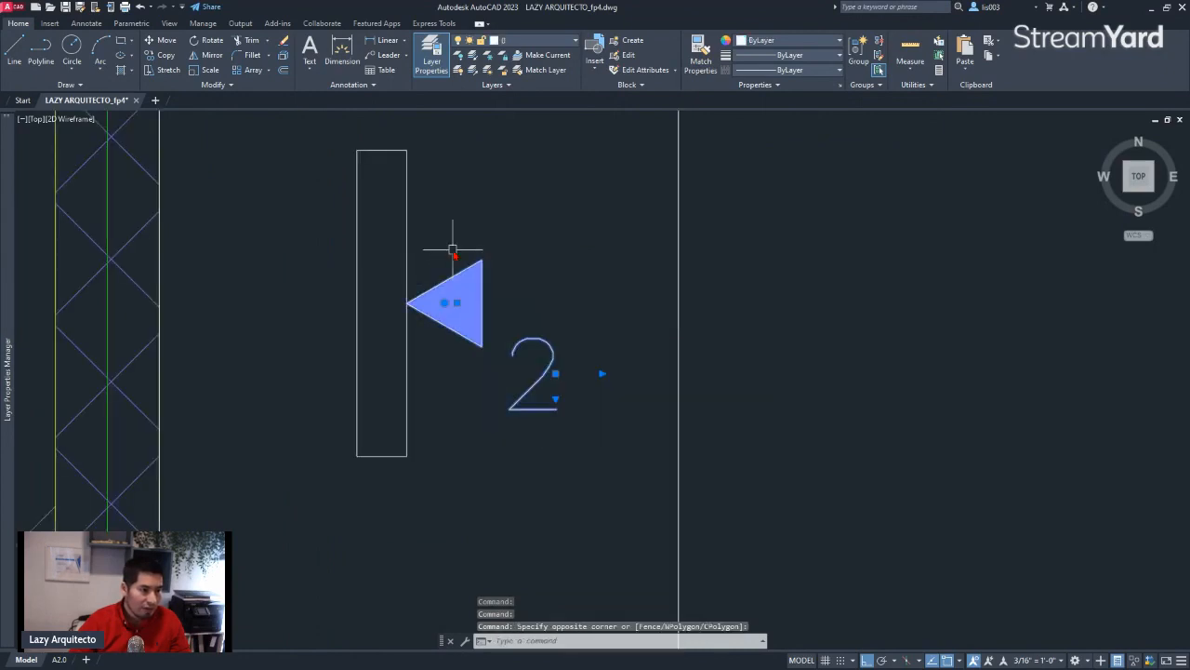
left_click(492, 273)
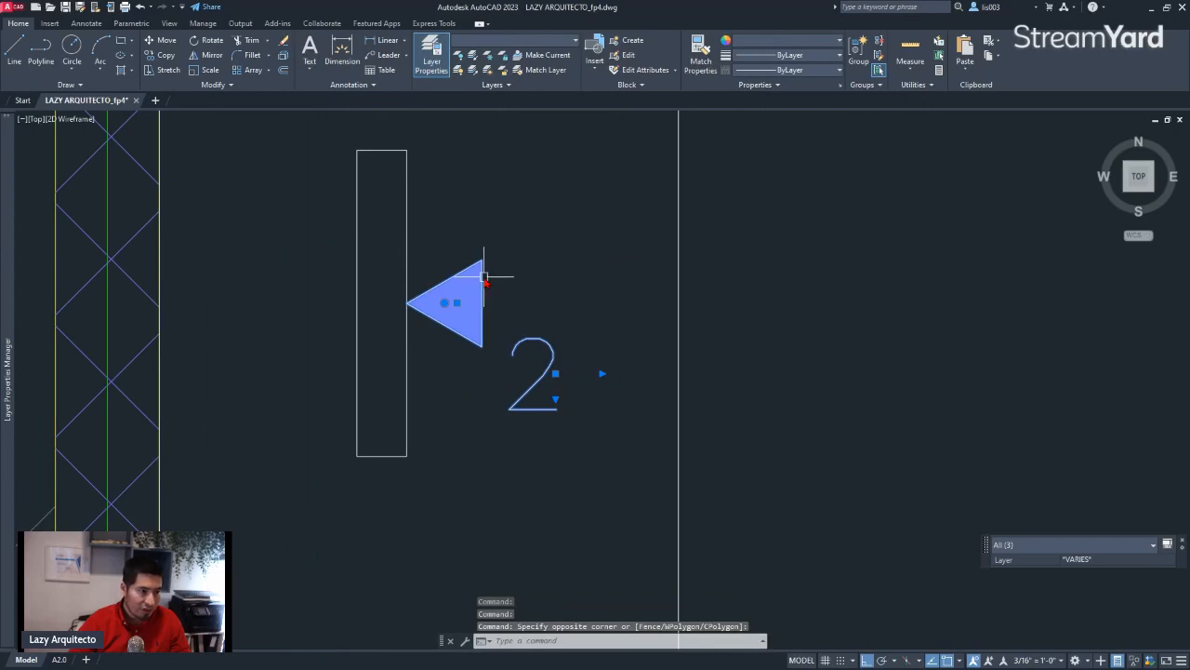
left_click(485, 272)
left_click_drag(486, 272, 510, 289)
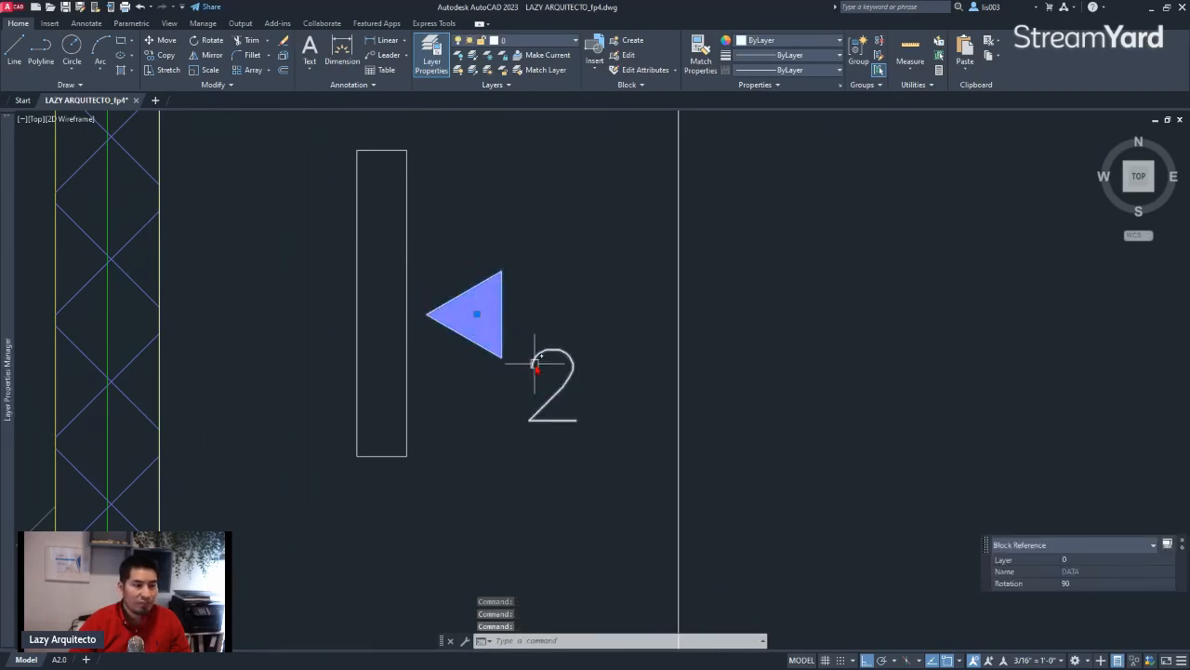
key("Escape")
left_click(578, 439)
left_click(477, 222)
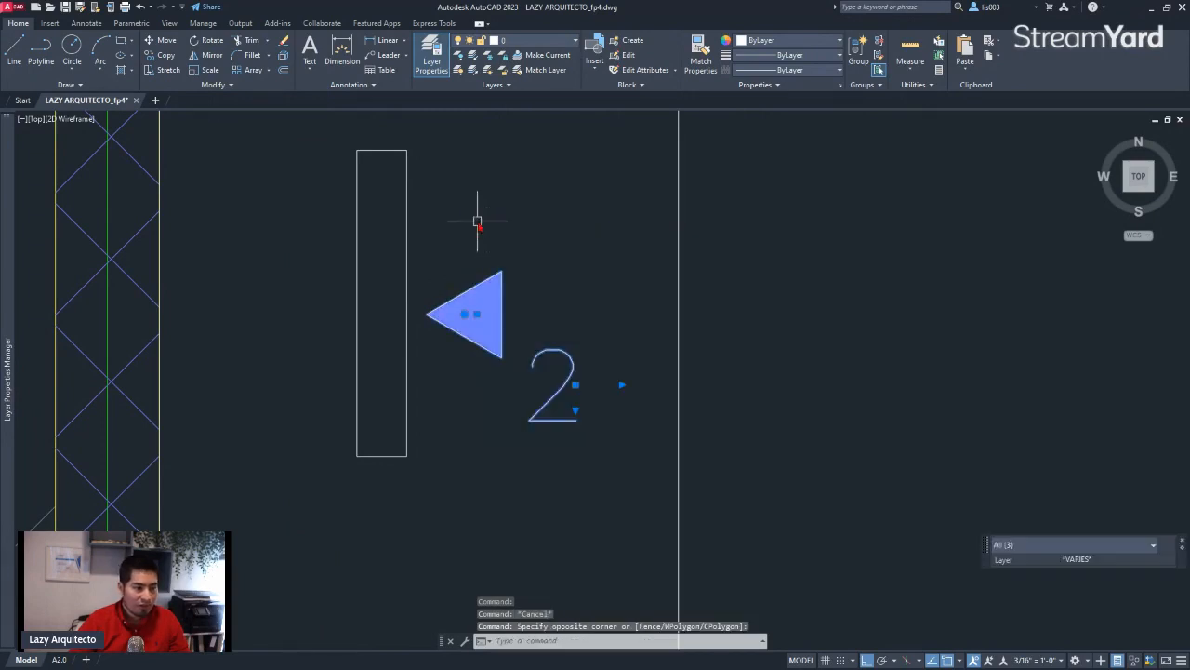
key("Escape")
scroll(486, 349, "down", 3)
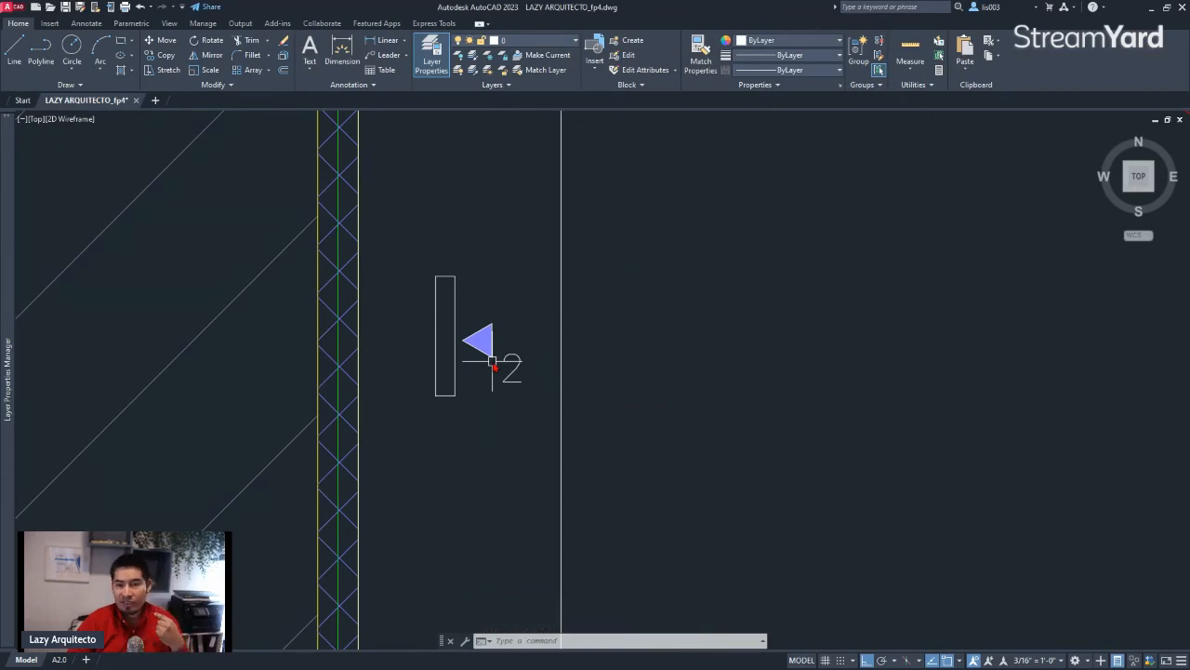
scroll(484, 348, "down", 3)
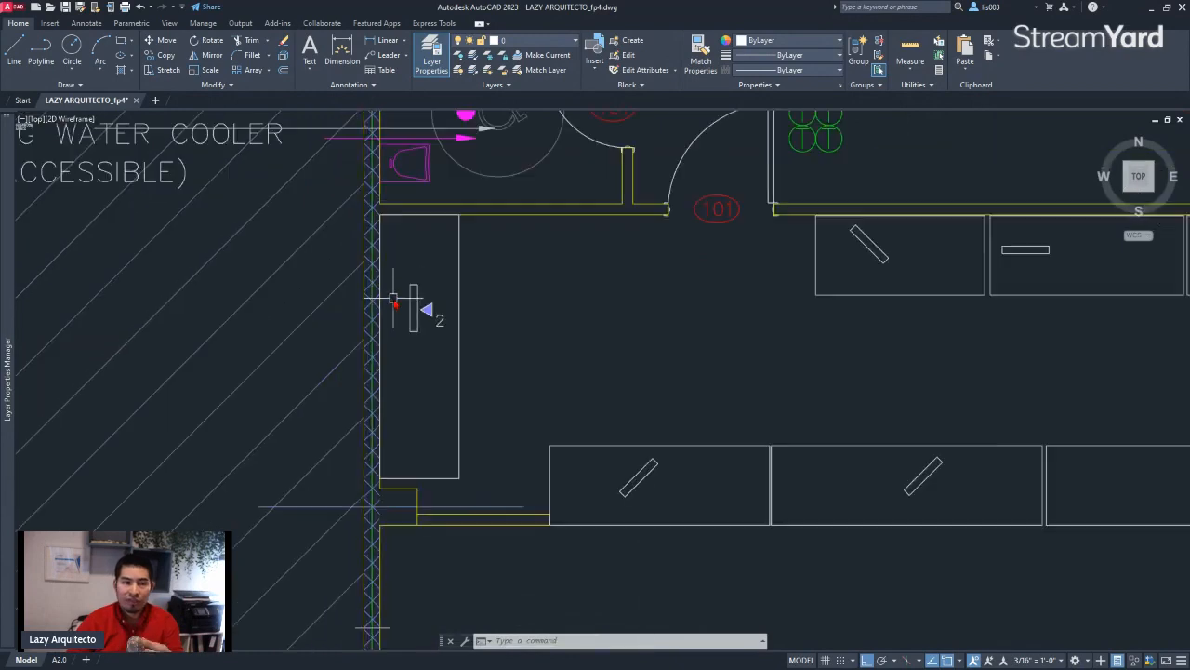
Create a block named DATA_SYM from the triangle and number, with its base point about 1 1/4" left of the triangle's tip
scroll(404, 325, "up", 3)
scroll(465, 290, "up", 1)
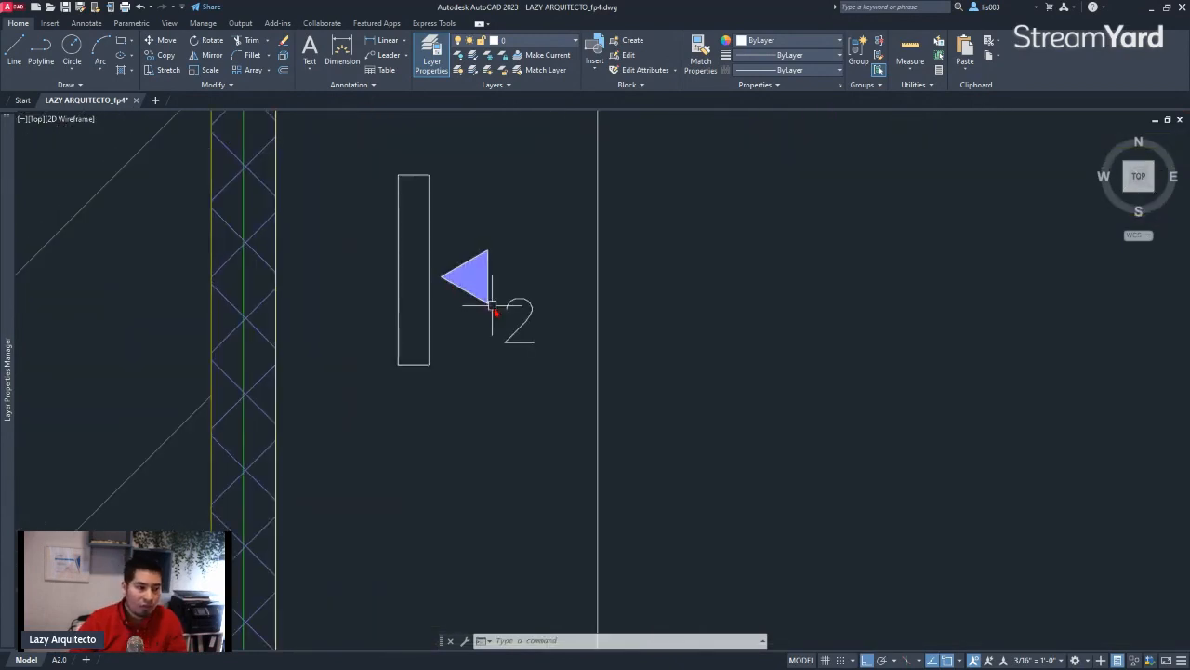
scroll(494, 313, "up", 2)
left_click(555, 388)
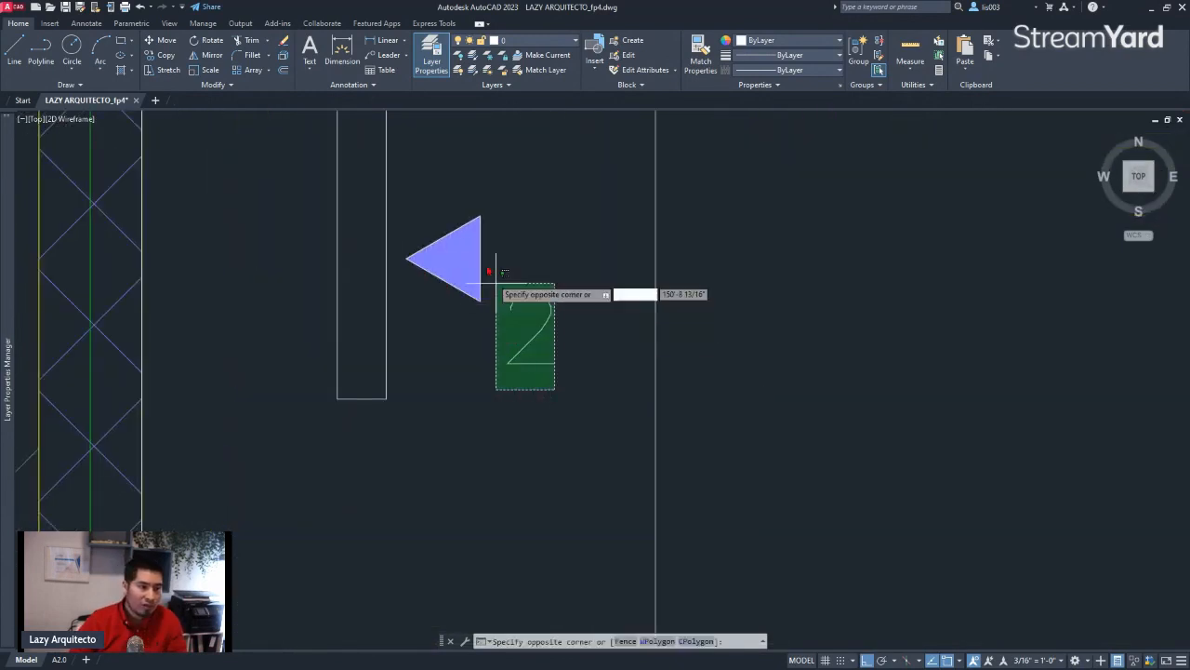
left_click(434, 167)
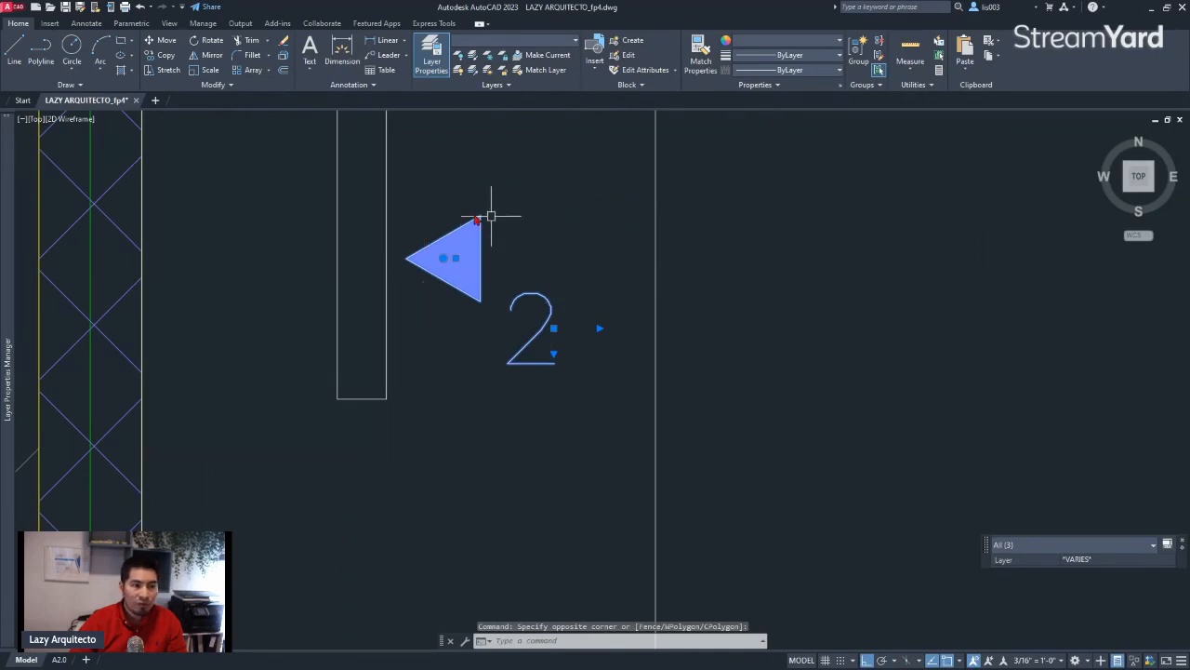
type("B")
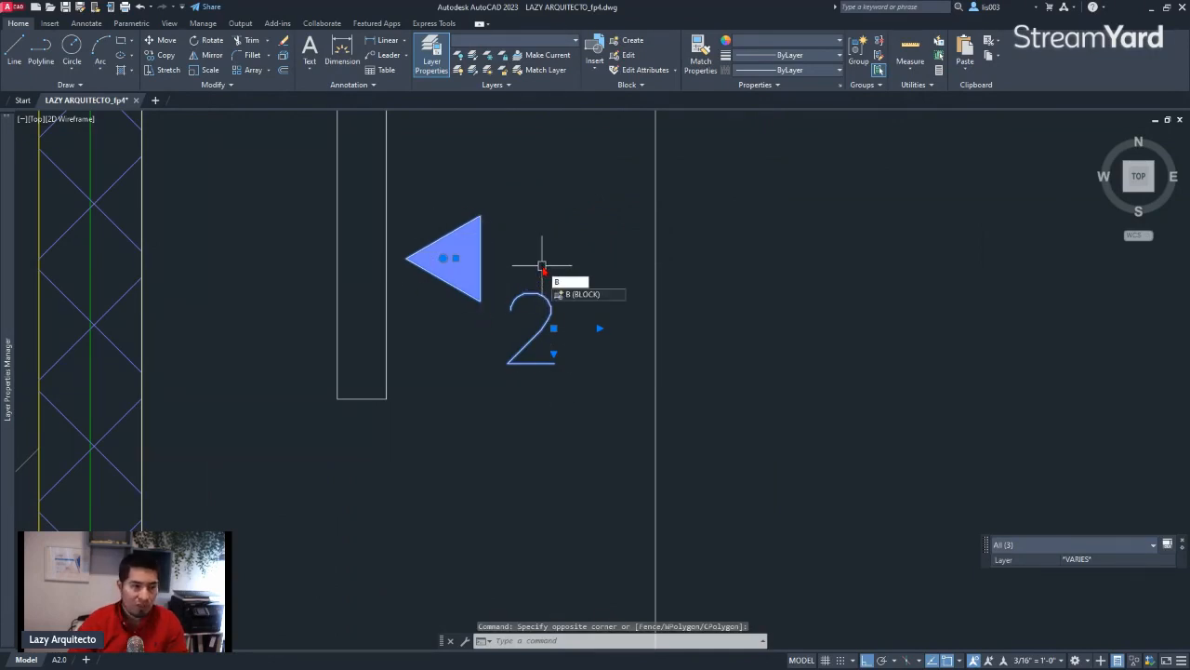
key("Return")
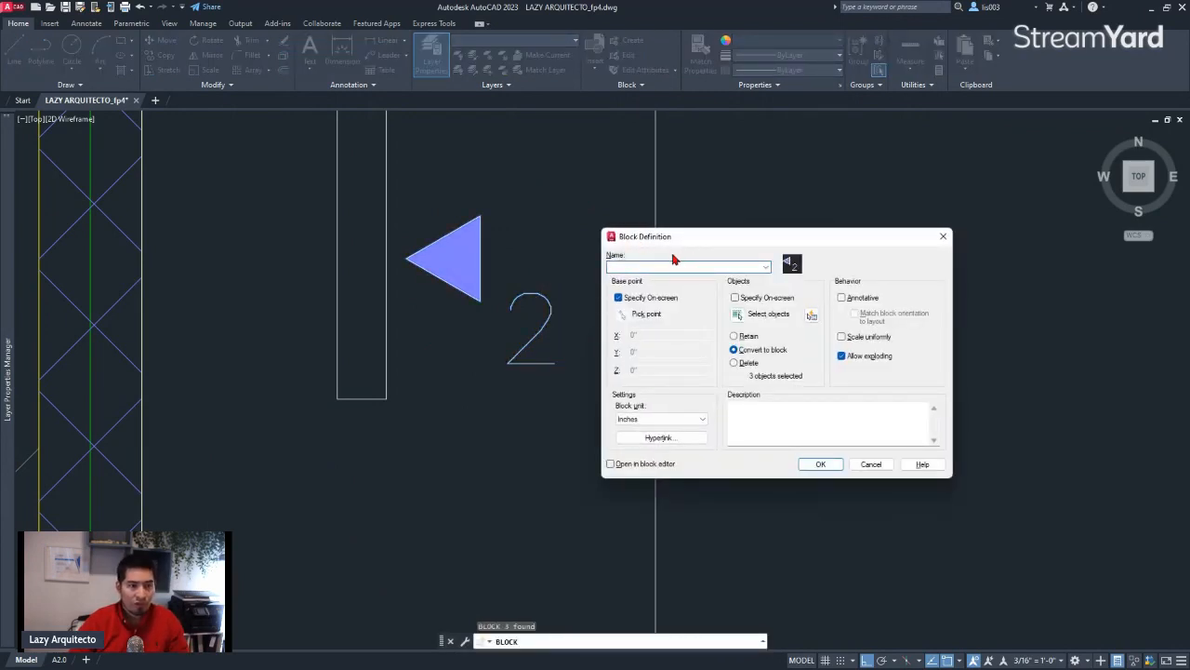
type("DATA_SYM")
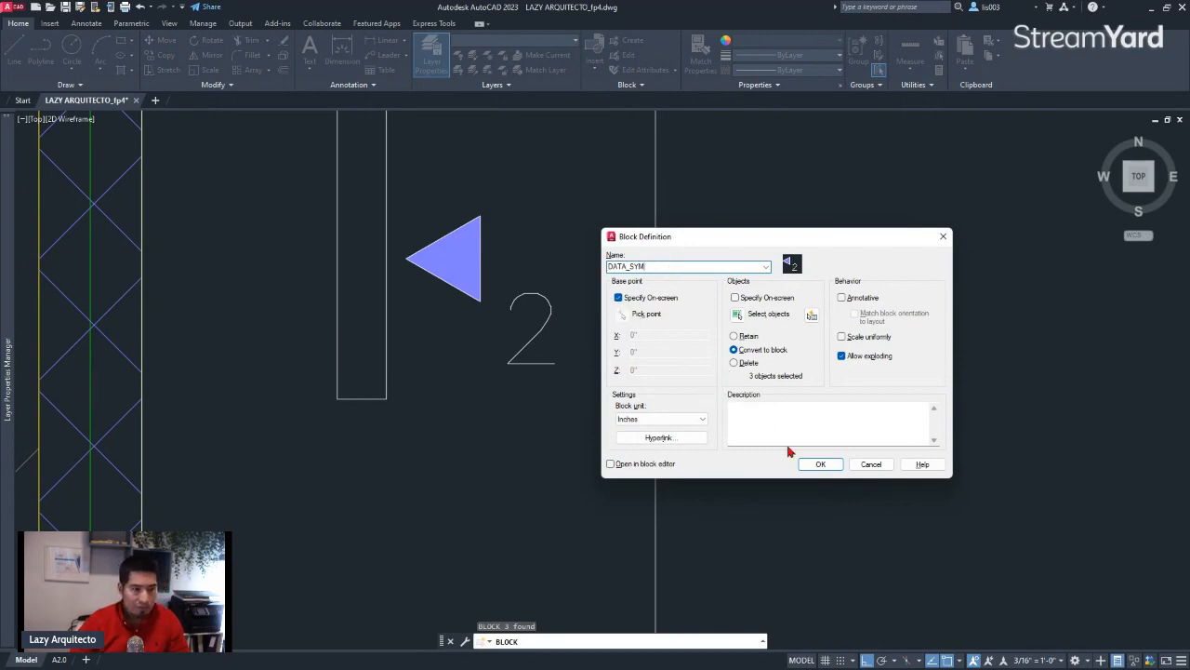
left_click(820, 464)
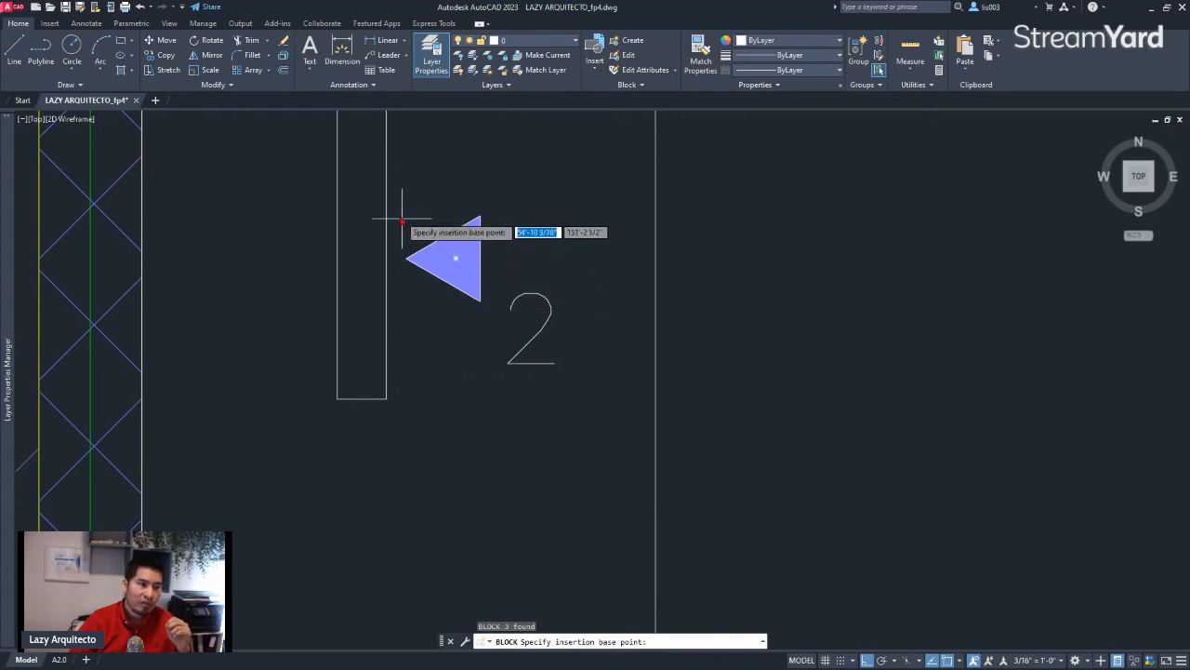
scroll(398, 222, "up", 5)
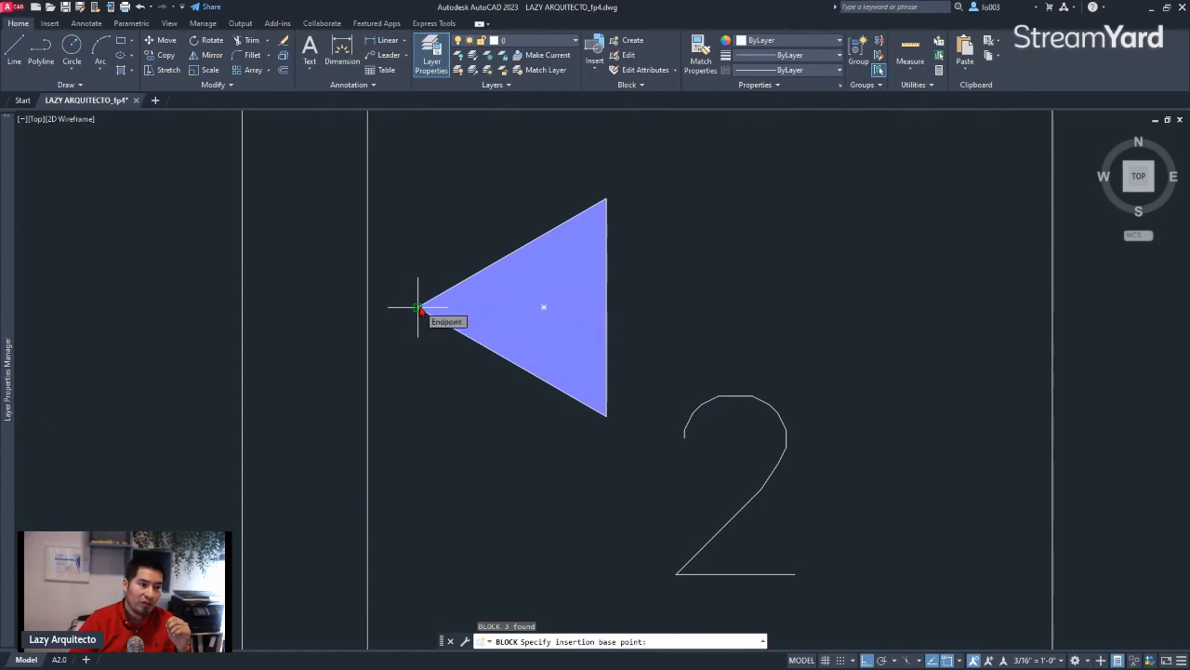
left_click(371, 307)
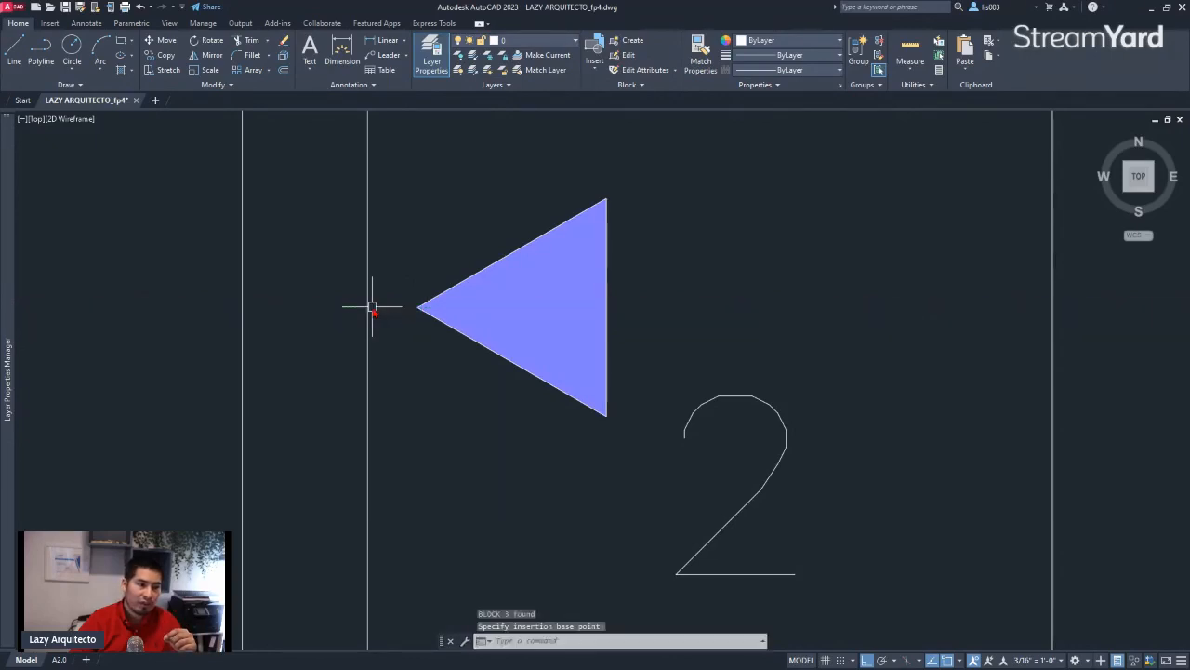
Move the DATA_SYM block so that its base point sits on the edge of the narrow vertical rectangle
left_click(424, 309)
scroll(399, 316, "down", 2)
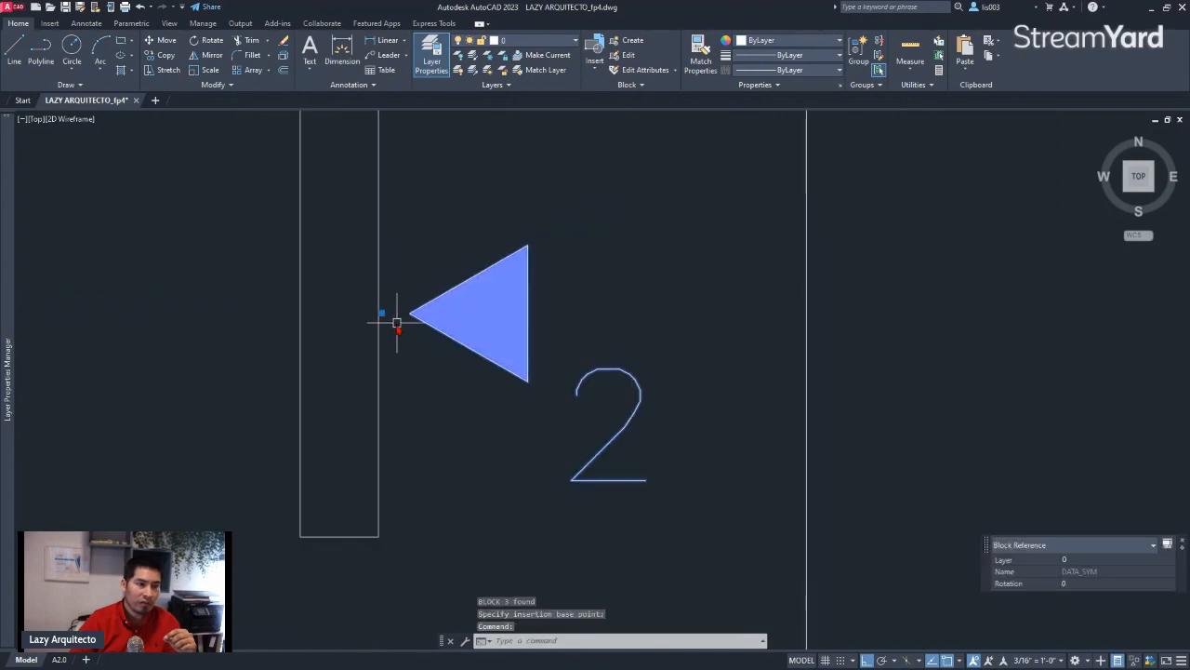
left_click(382, 314)
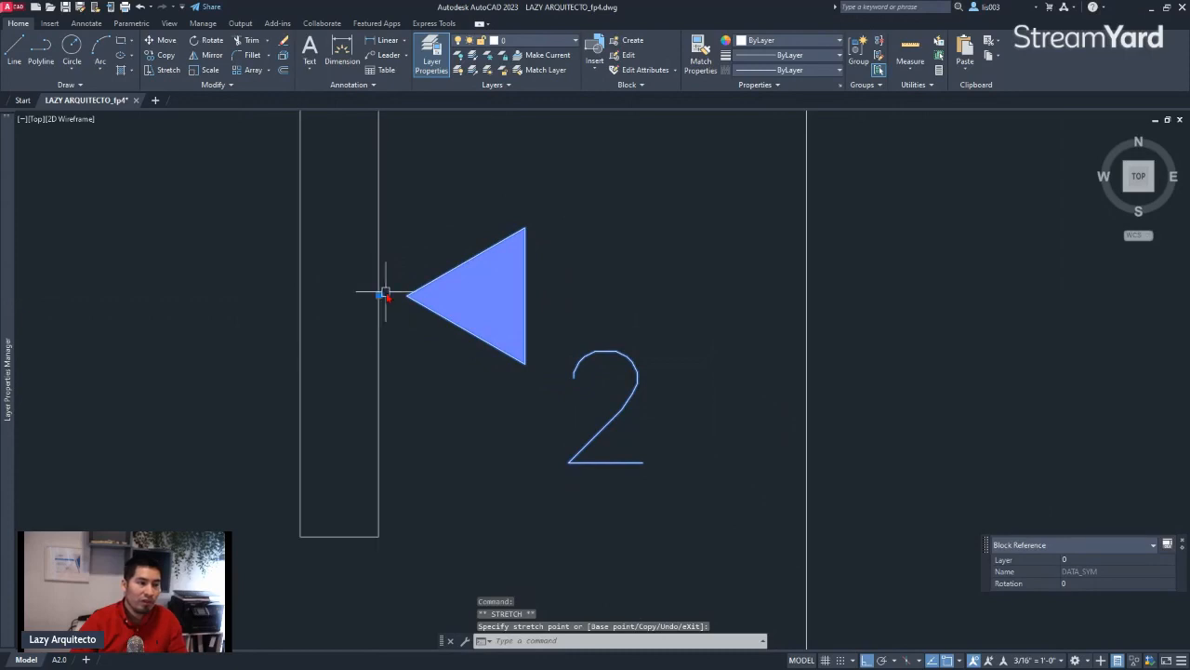
key("Escape")
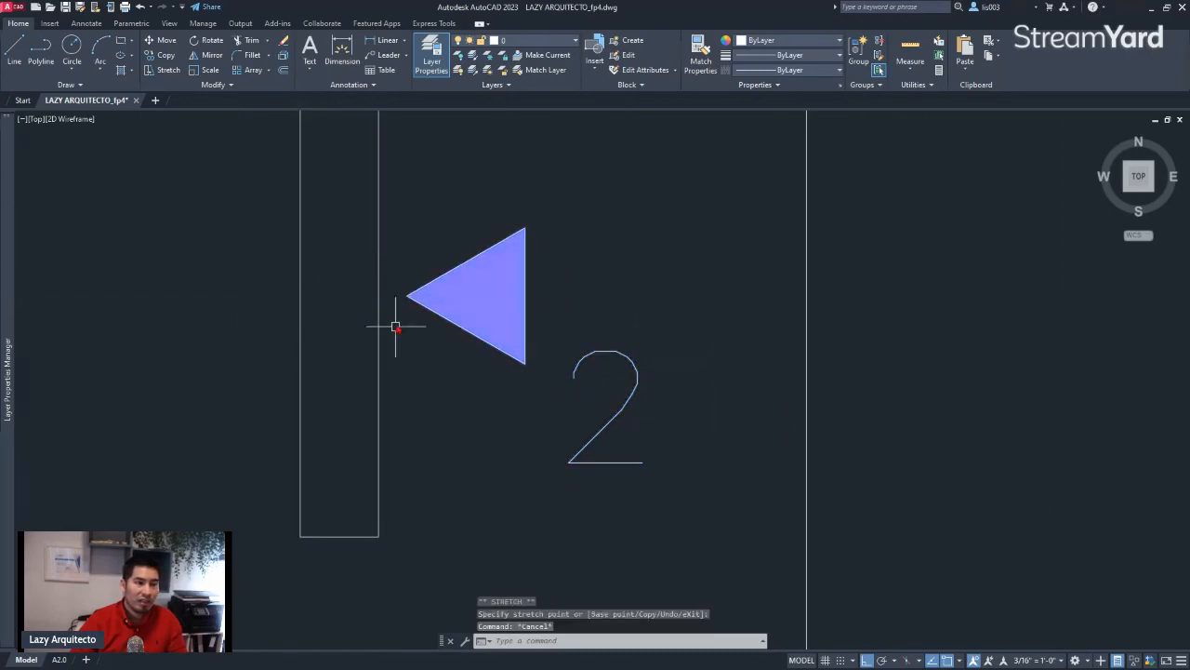
Copy the DATA_SYM symbol to the lower edge of the horizontal narrow rectangle in the second counter past door 101
left_click(486, 337)
scroll(507, 372, "down", 4)
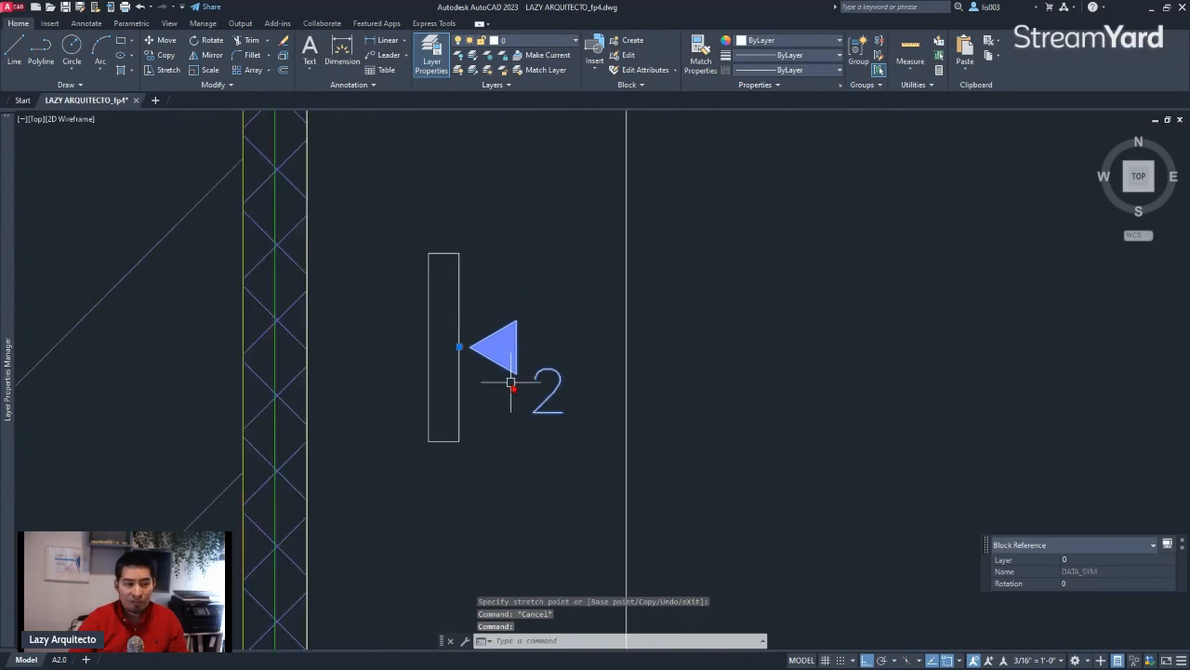
scroll(510, 381, "down", 4)
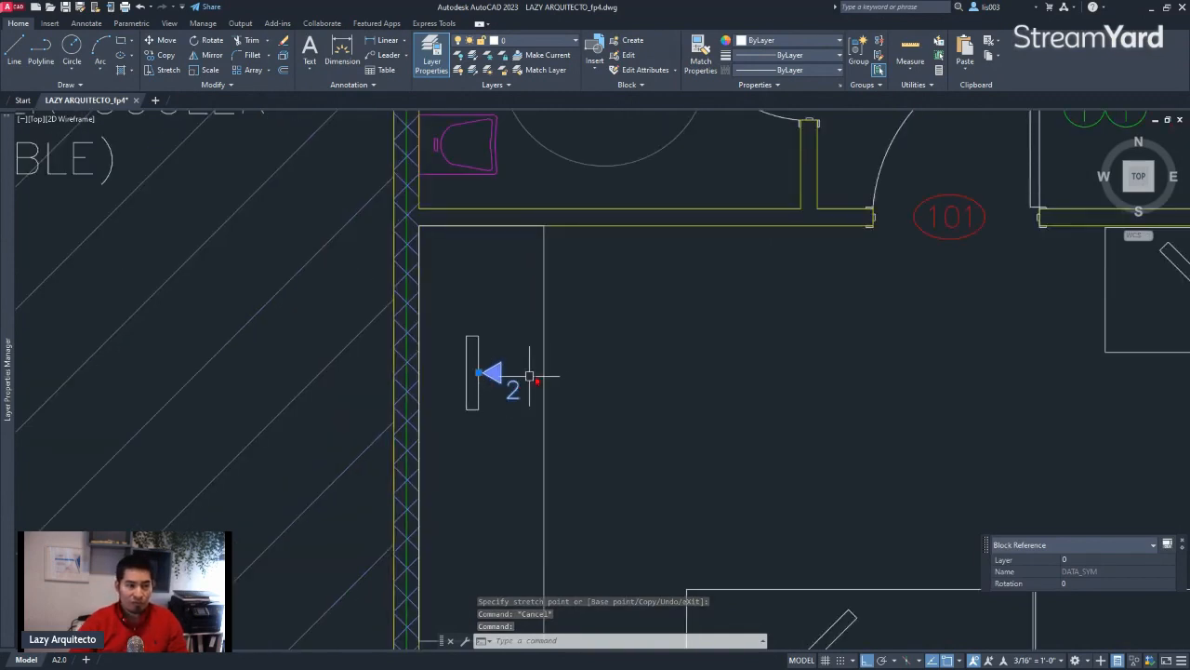
middle_click_drag(530, 382, 334, 381)
scroll(277, 390, "up", 3)
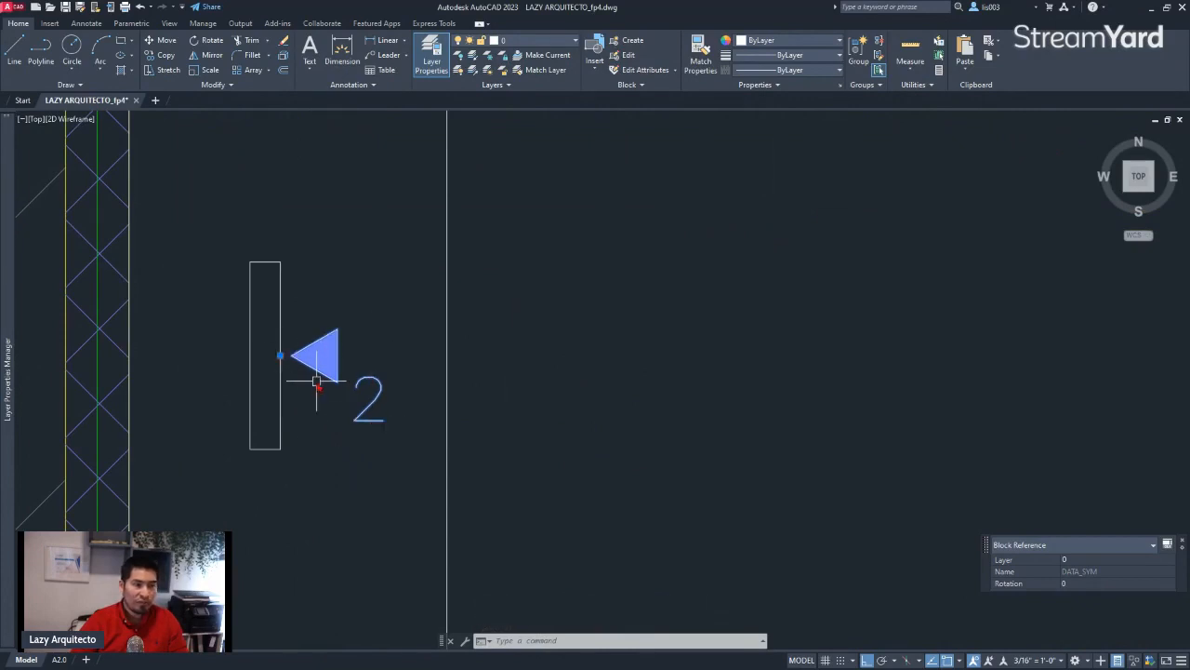
scroll(319, 385, "down", 4)
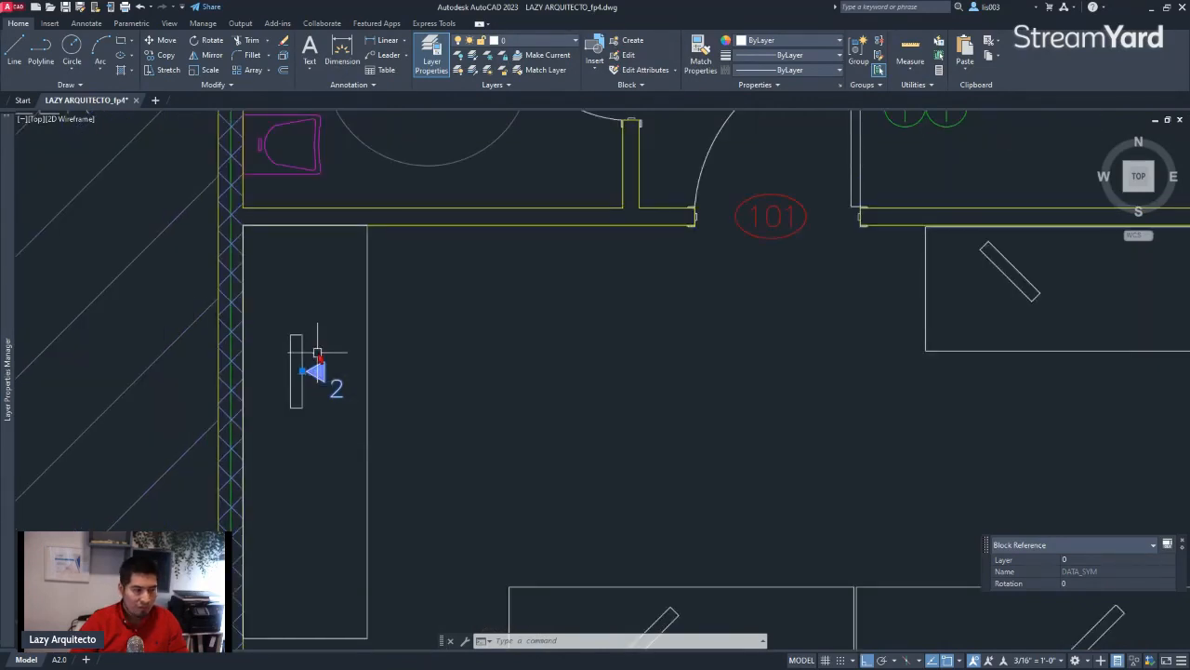
scroll(317, 352, "up", 2)
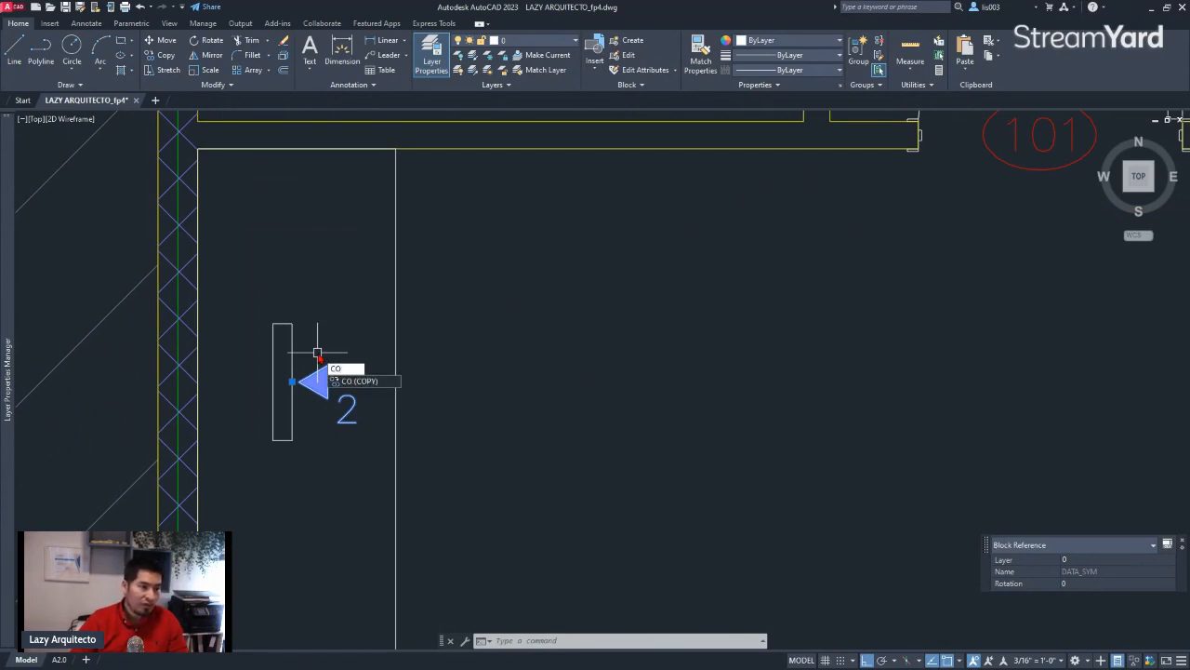
key("Return")
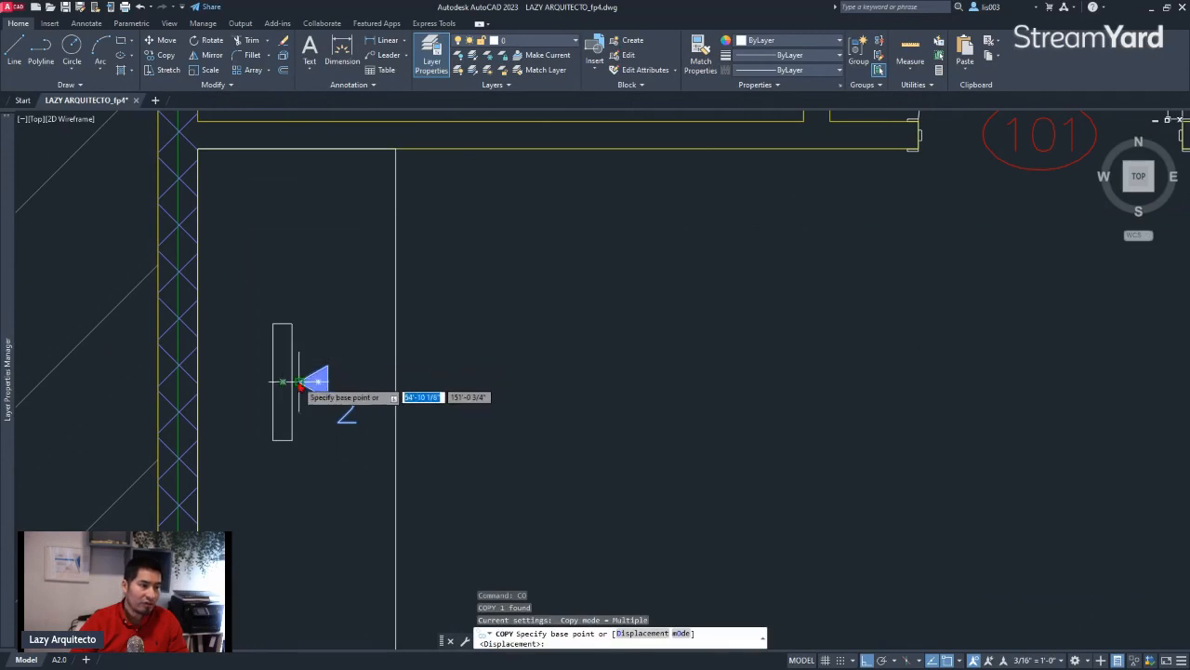
key("Escape")
left_click(293, 382)
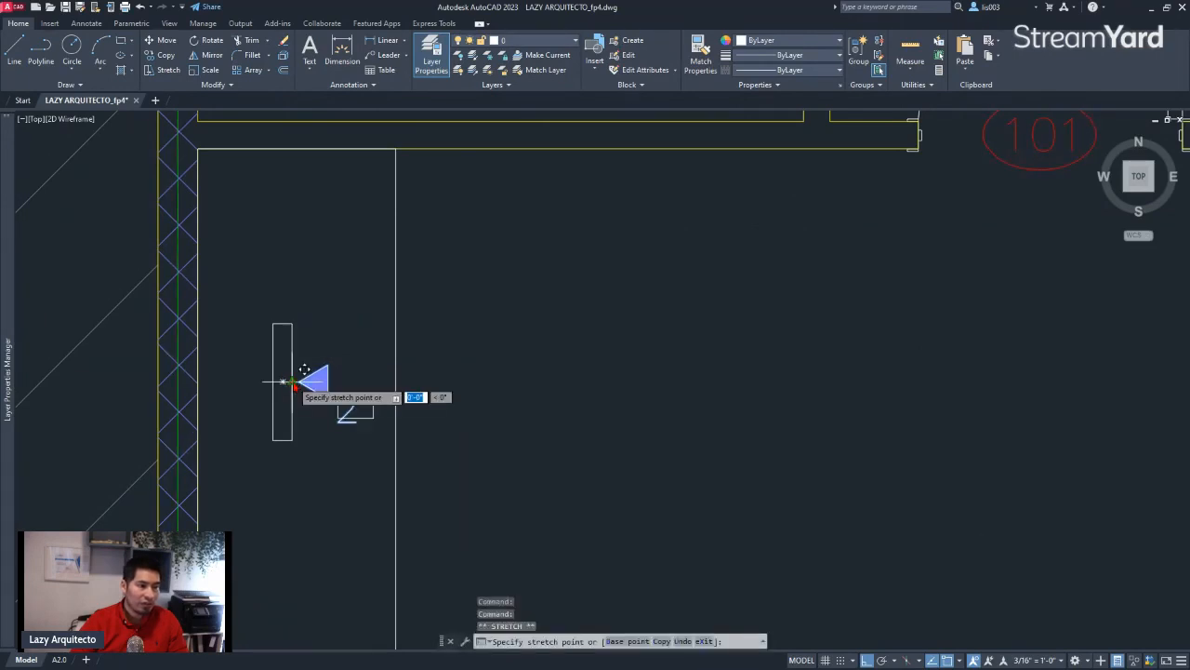
scroll(299, 383, "down", 4)
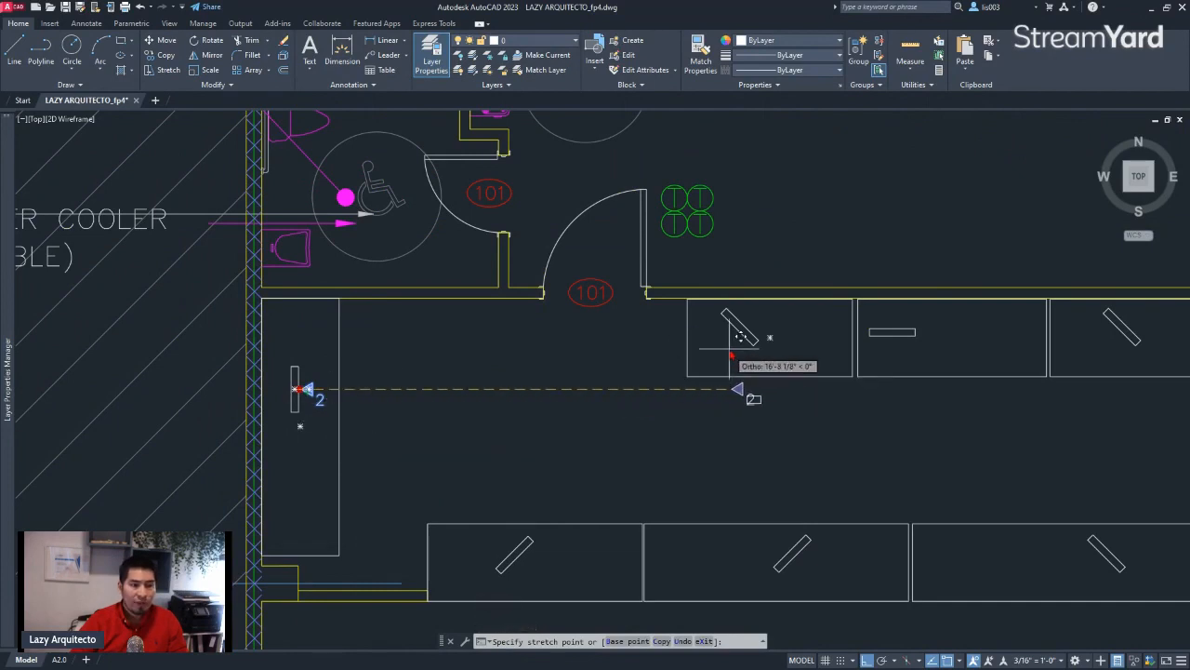
left_click(895, 333, "ctrl")
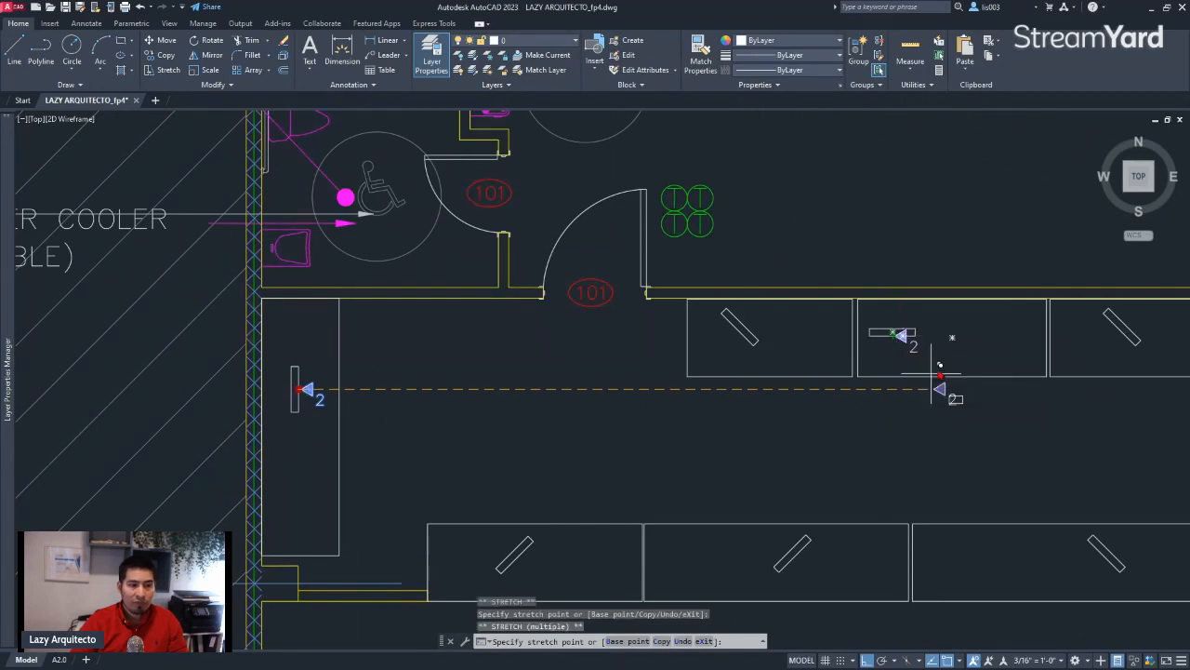
key("Escape")
Try to rotate the copied symbol so that its tip points up at the horizontal rectangle
scroll(911, 341, "up", 6)
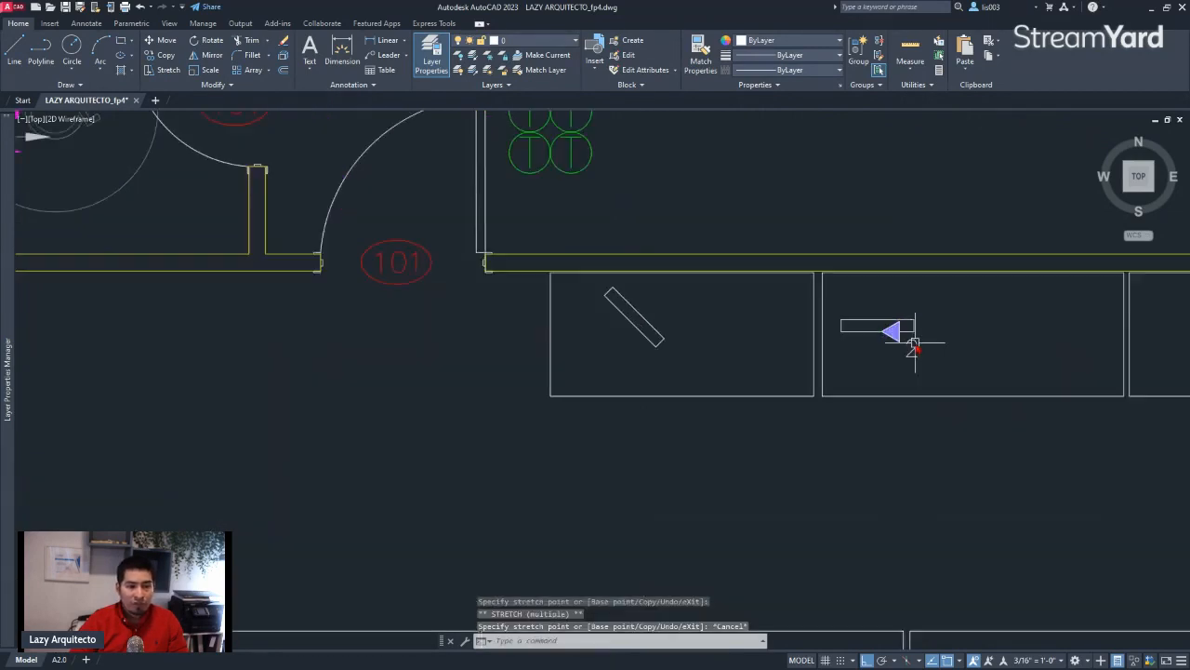
left_click(876, 322)
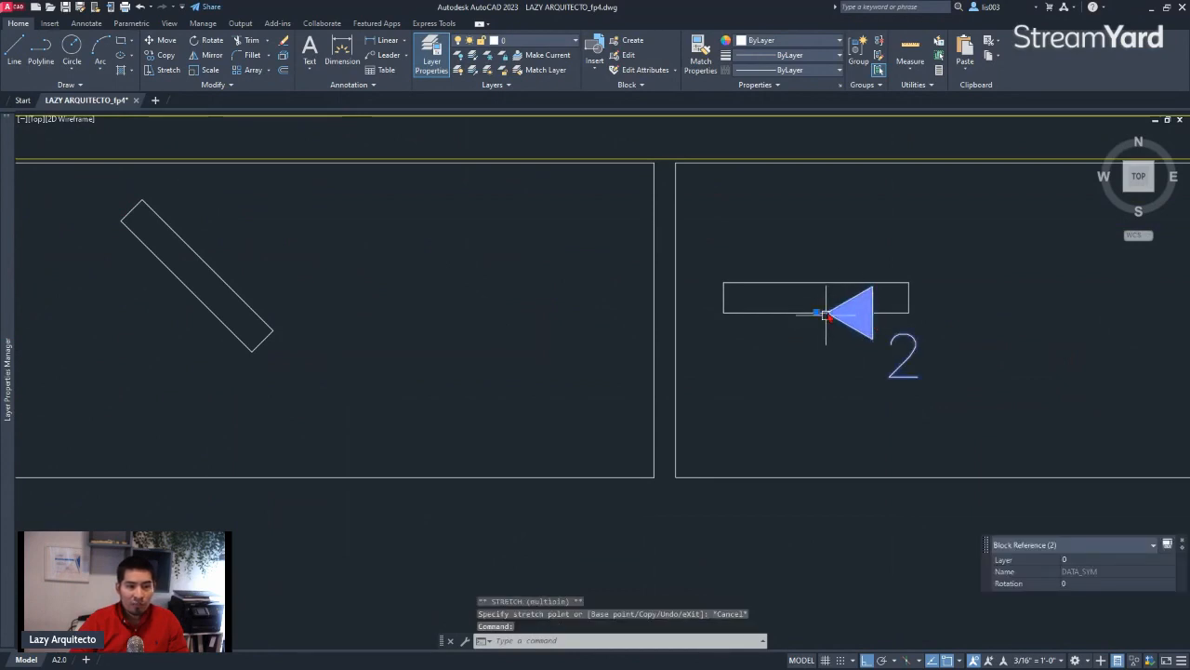
type("RO")
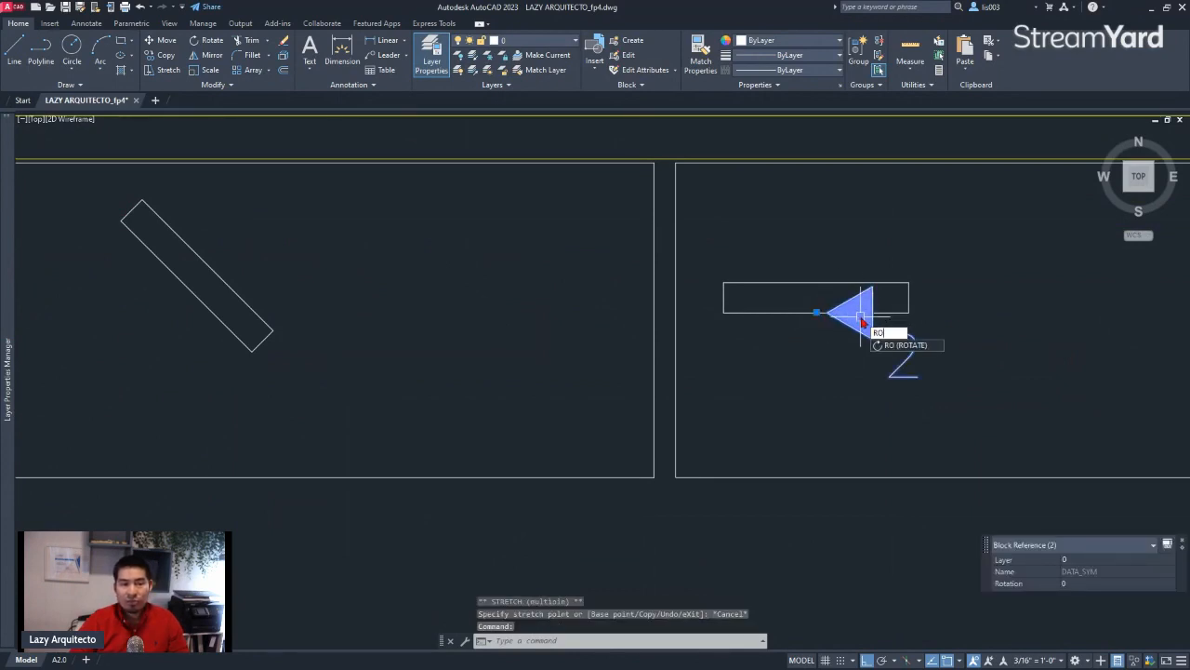
key("Return")
left_click(817, 298)
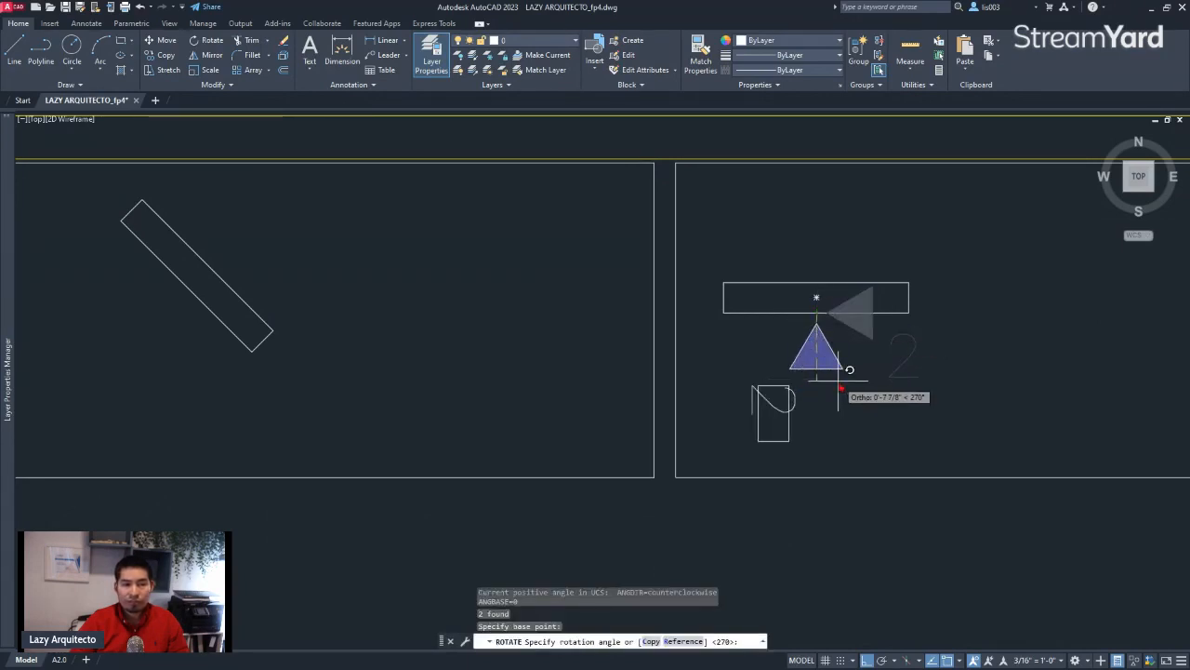
key("Escape")
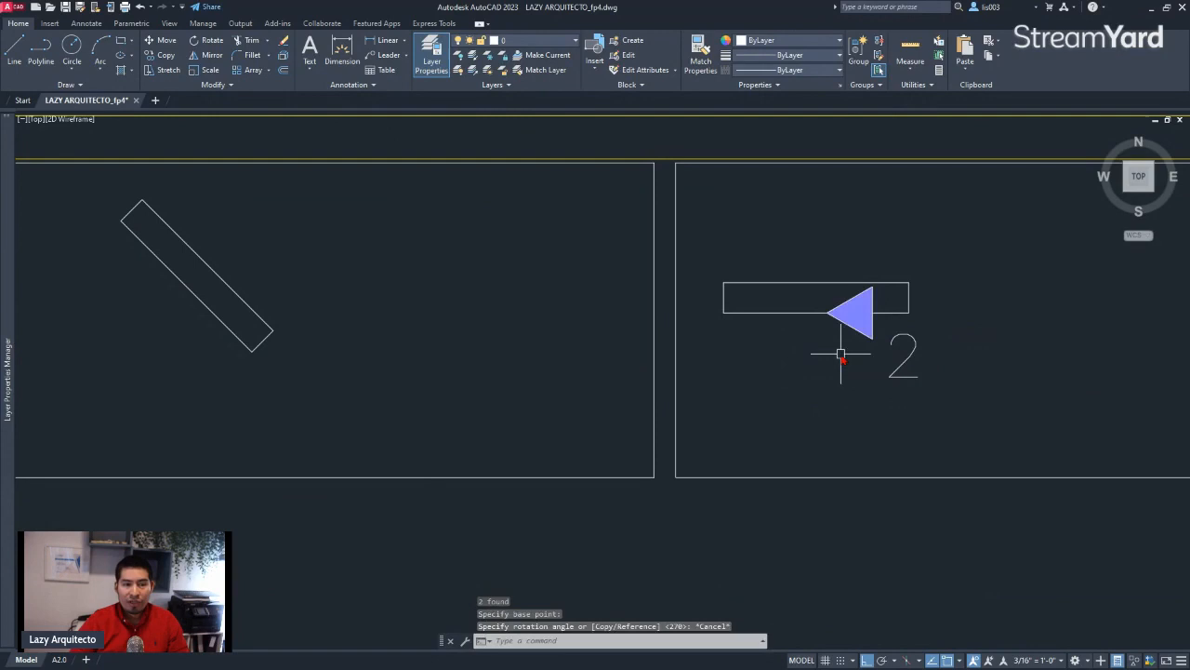
Delete the copied symbol at the horizontal rectangle
scroll(876, 359, "down", 4)
left_click(892, 362)
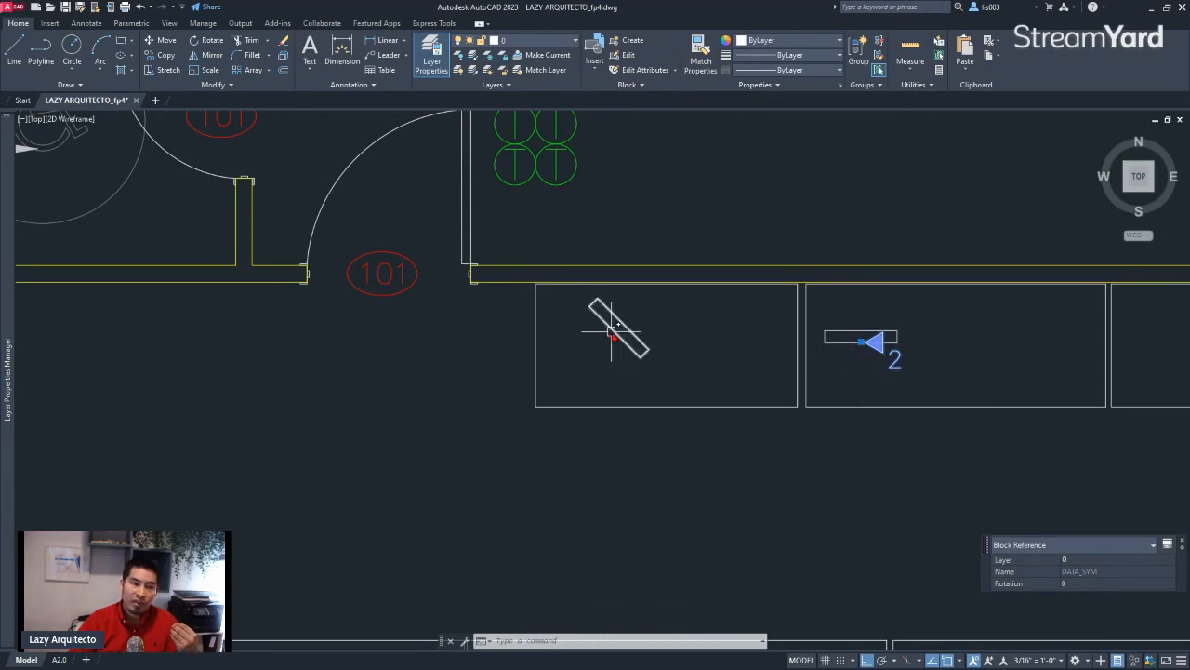
key("Delete")
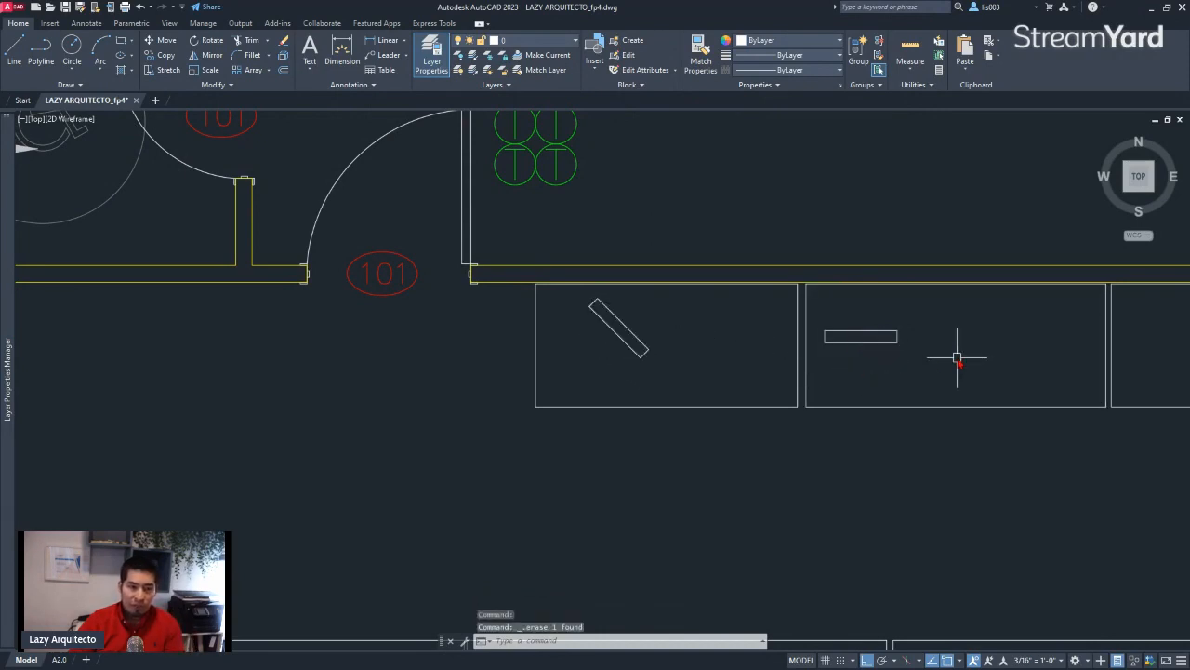
Open the definition of the original DATA_SYM block for editing in the Block Editor
scroll(917, 353, "down", 4)
scroll(514, 391, "up", 5)
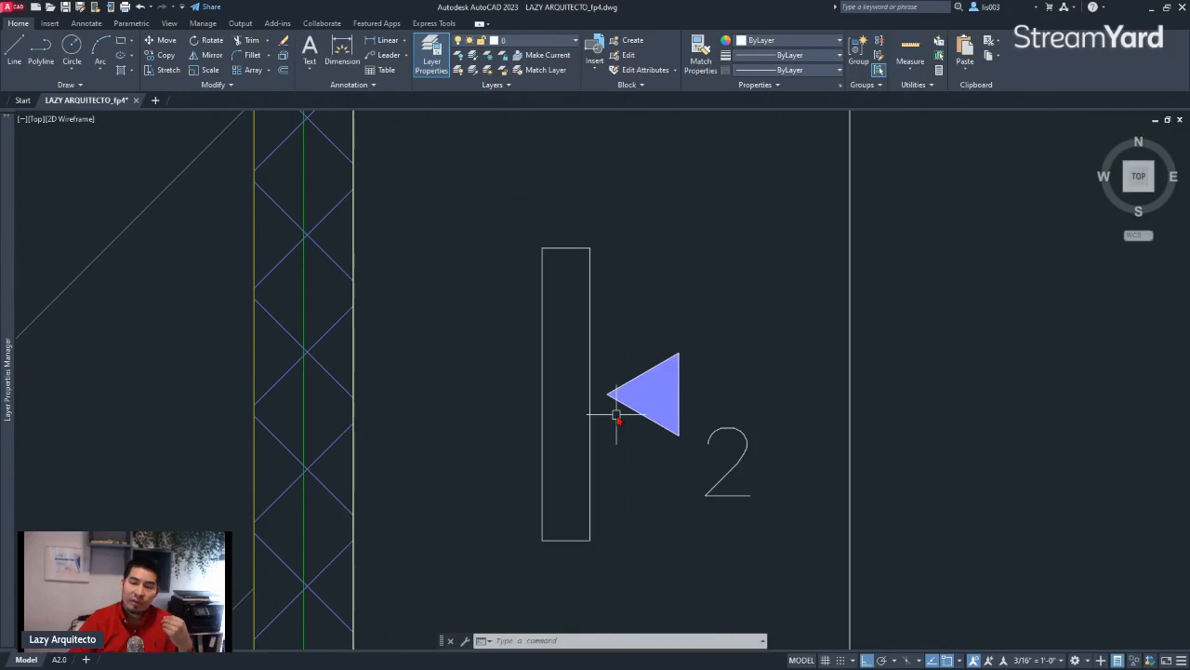
double_click(649, 376)
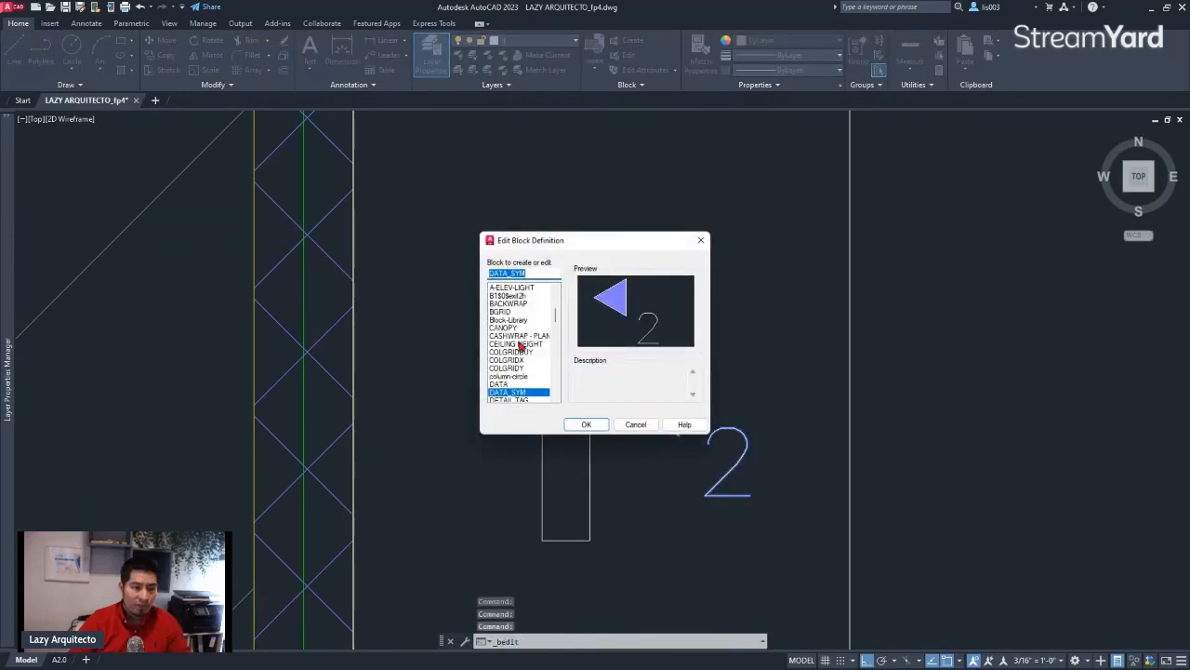
left_click(584, 425)
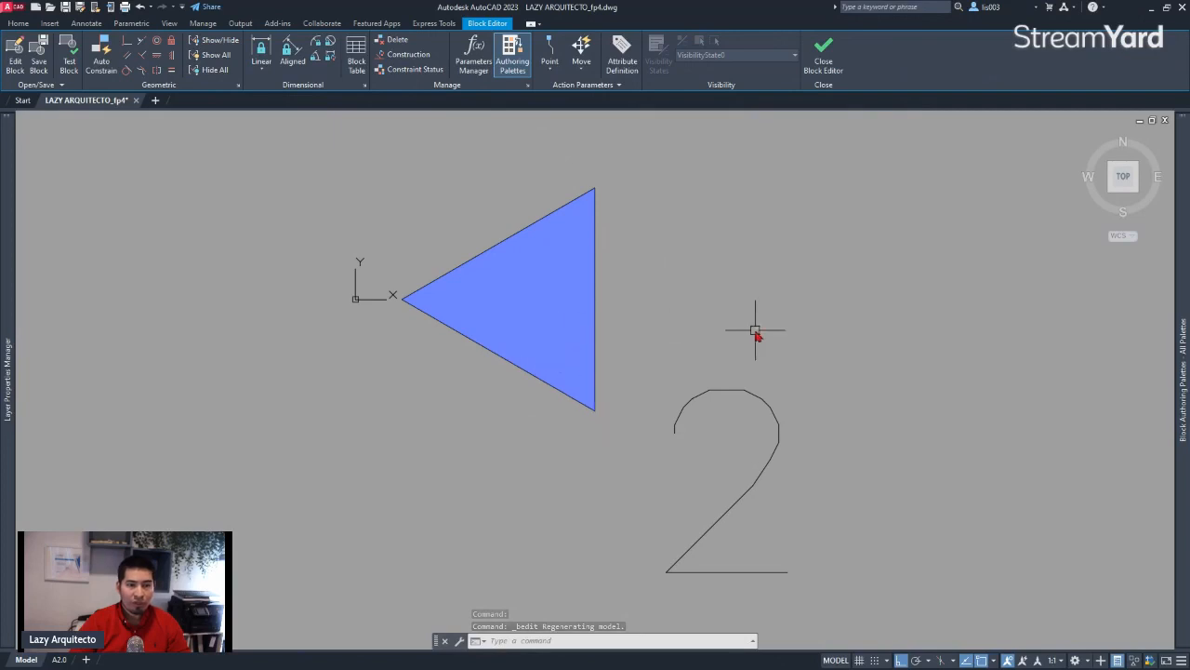
Add a perpendicular alignment parameter at 0,0,0 with its direction vertically upward, and save the changes to DATA_SYM on closing the editor
left_click(513, 58)
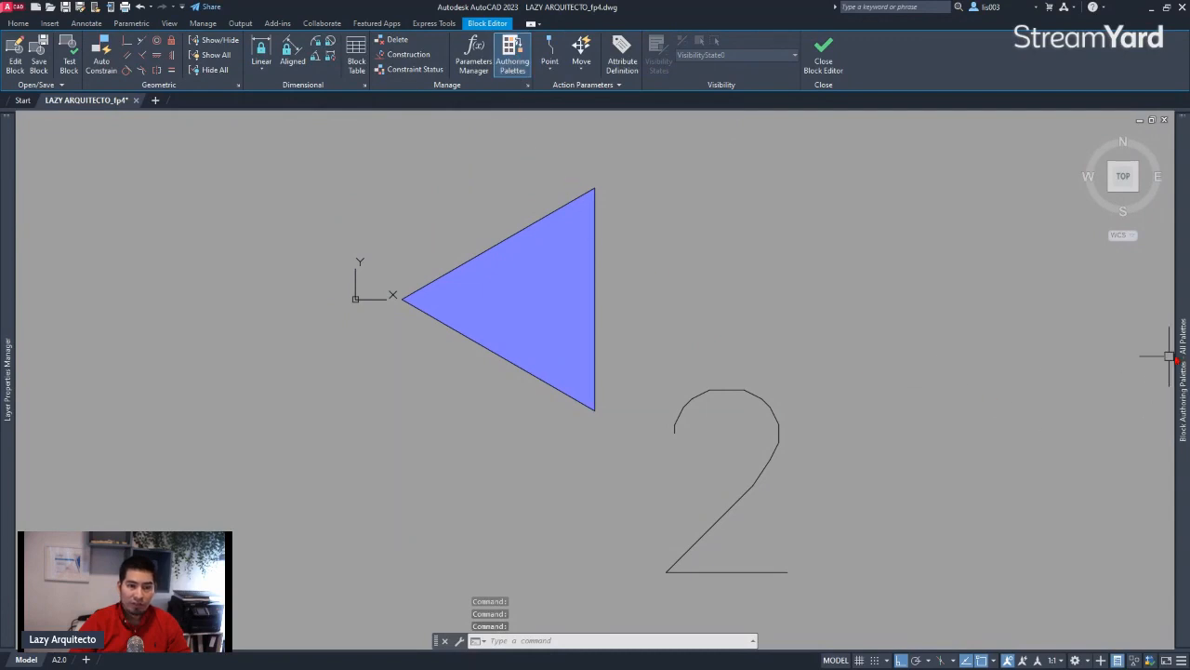
mouse_move(1183, 358)
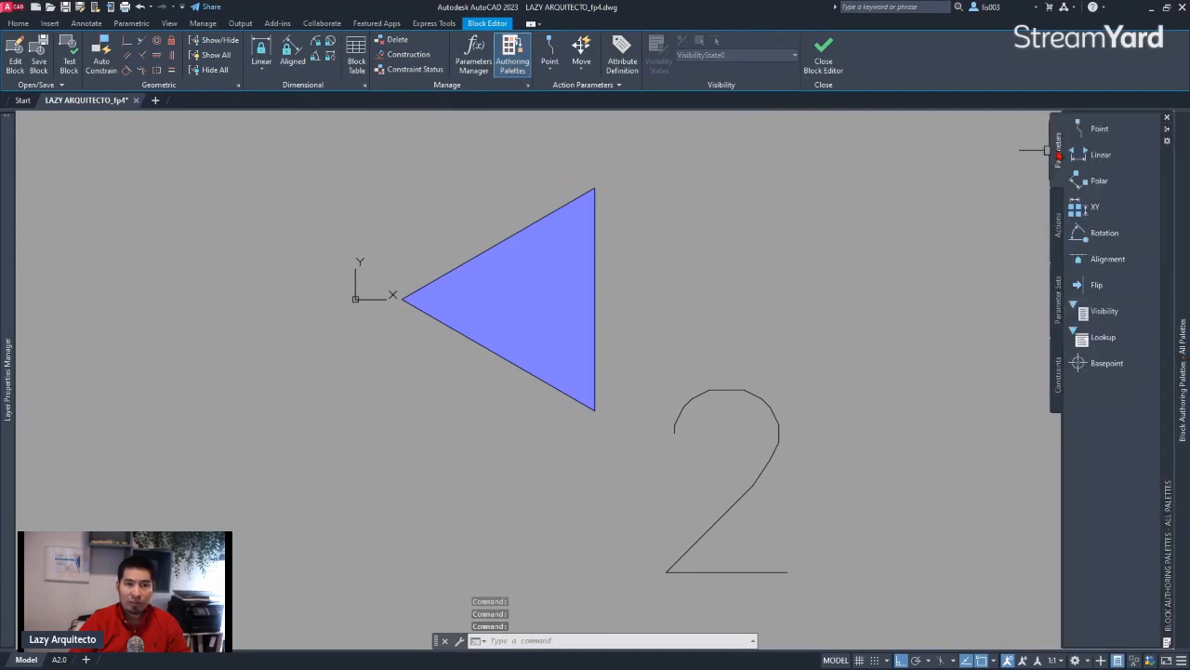
left_click(1119, 260)
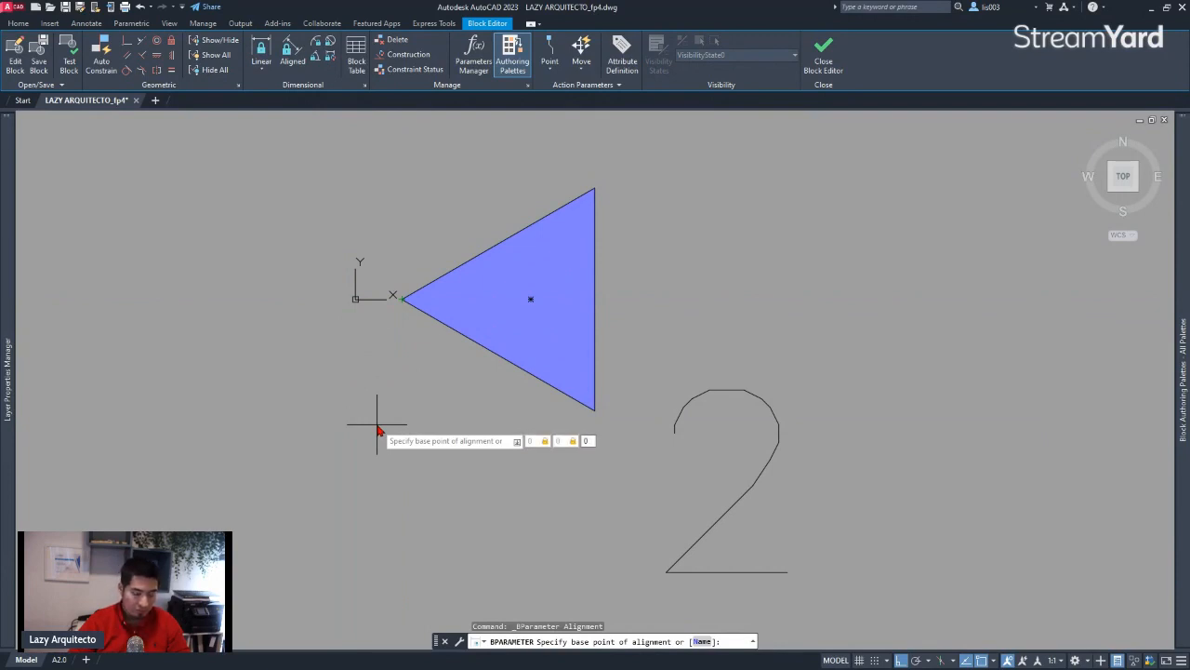
key("Return")
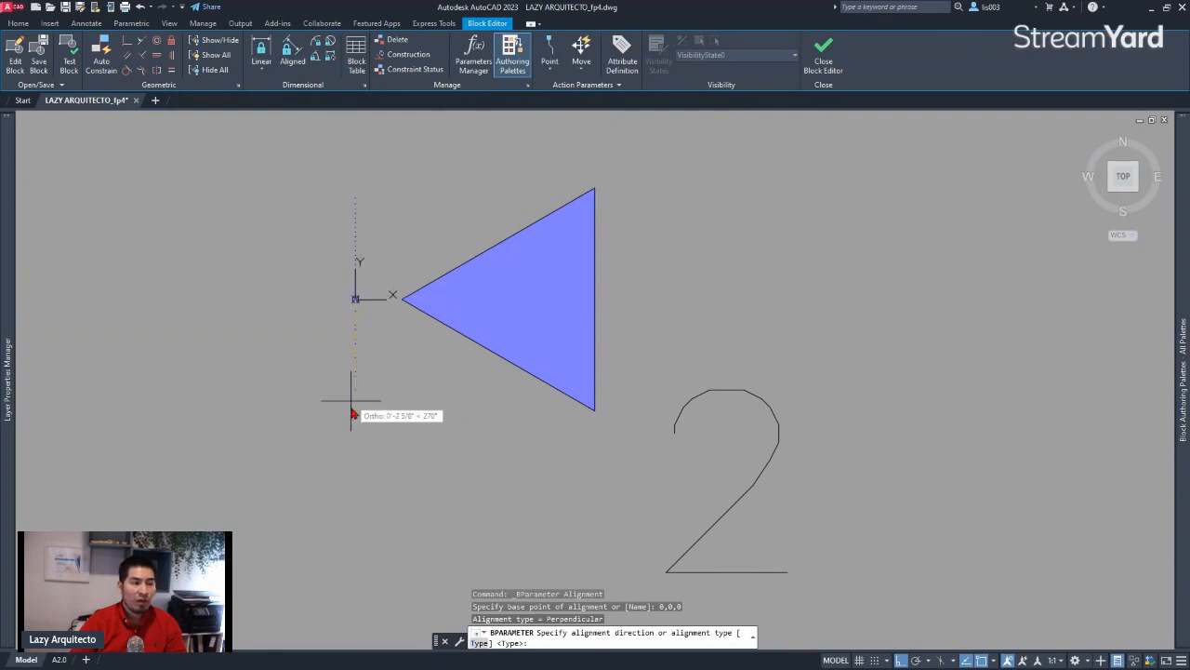
left_click(349, 154)
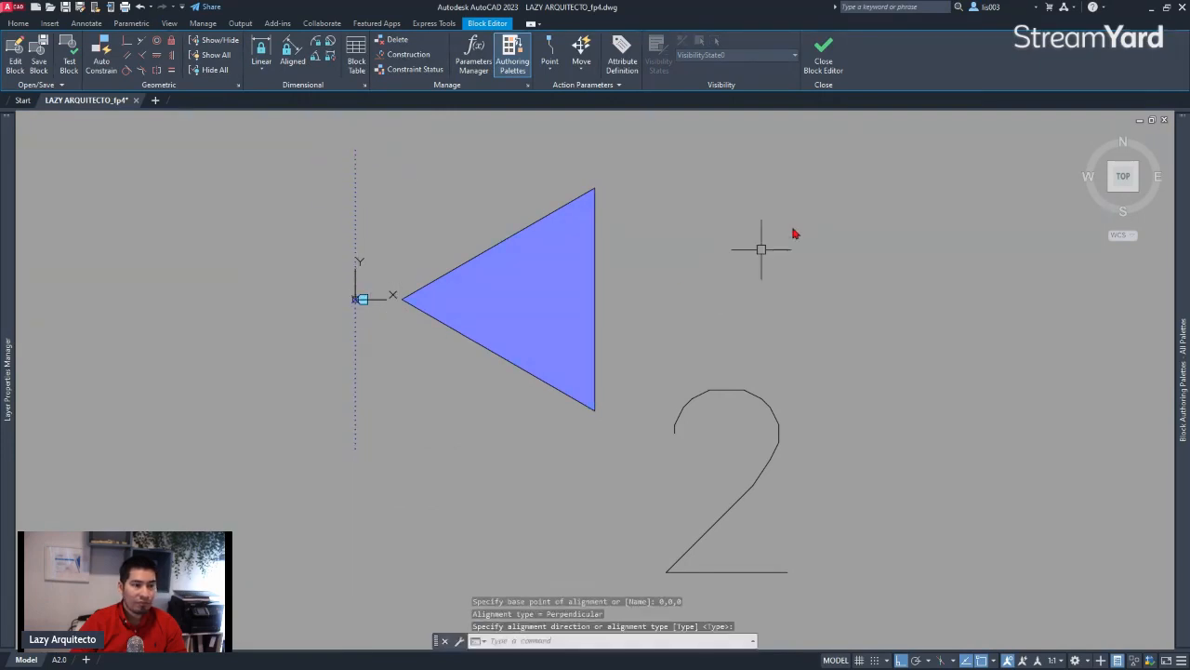
left_click(823, 56)
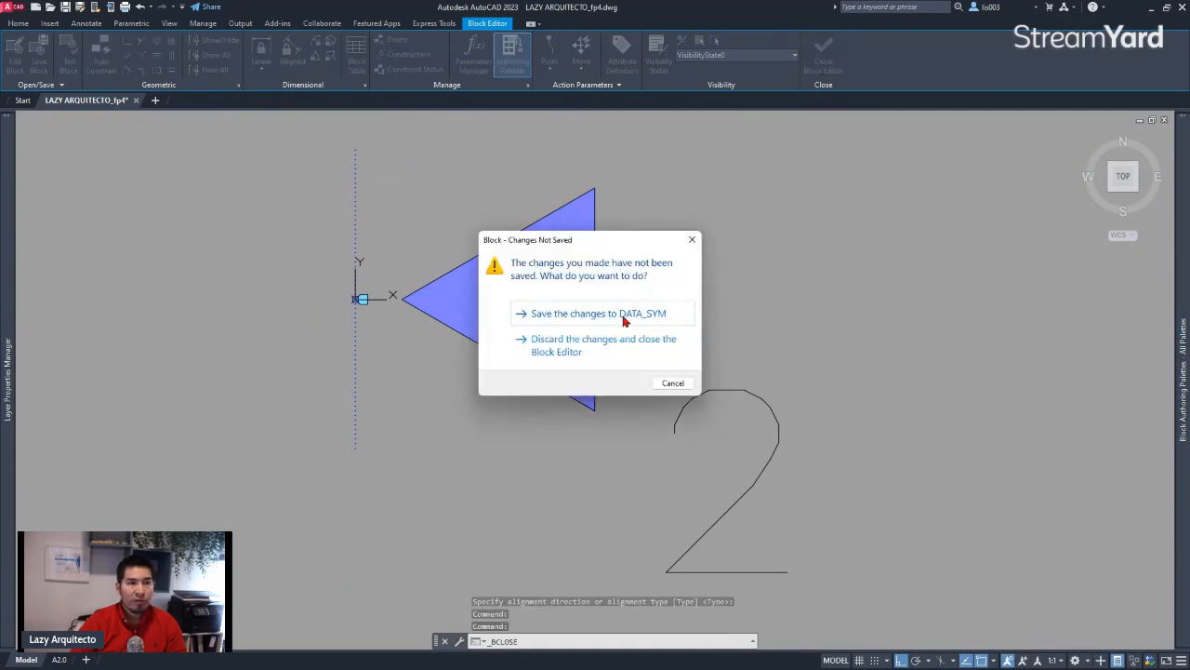
left_click(550, 314)
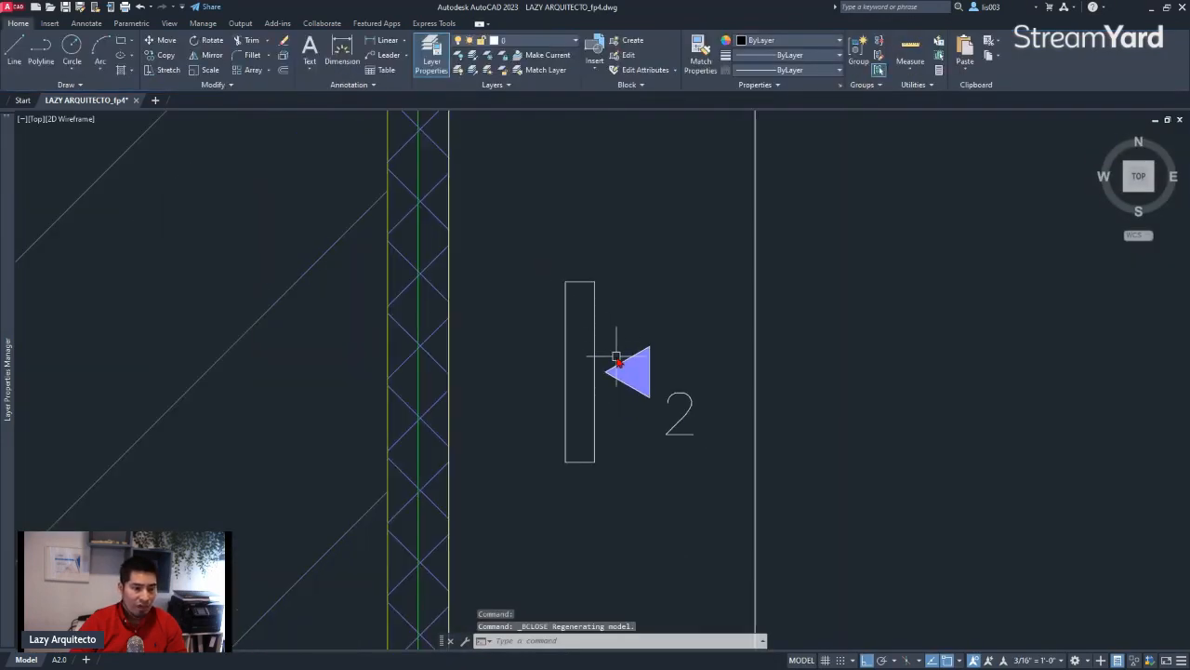
Move the DATA_SYM block by its alignment grip, with Ortho off, onto the slanted rectangle in the middle counter of the lower row
left_click(617, 362)
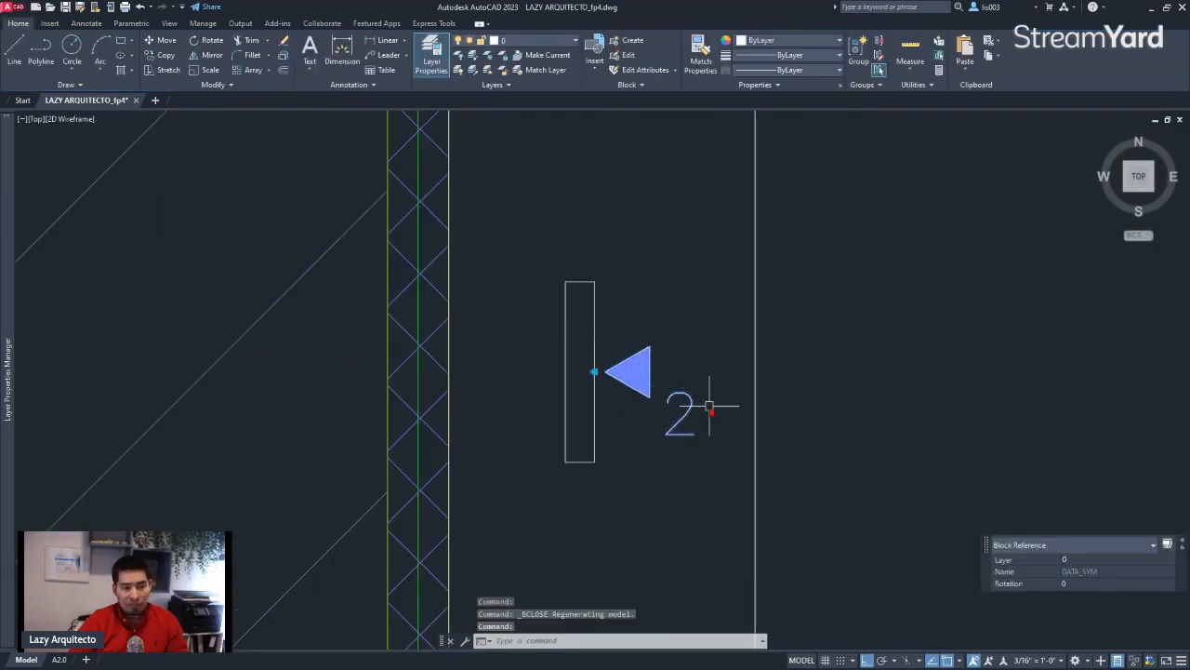
mouse_move(704, 406)
middle_mouse_down()
mouse_move(545, 455)
mouse_move(529, 431)
middle_mouse_up()
scroll(493, 439, "down", 2)
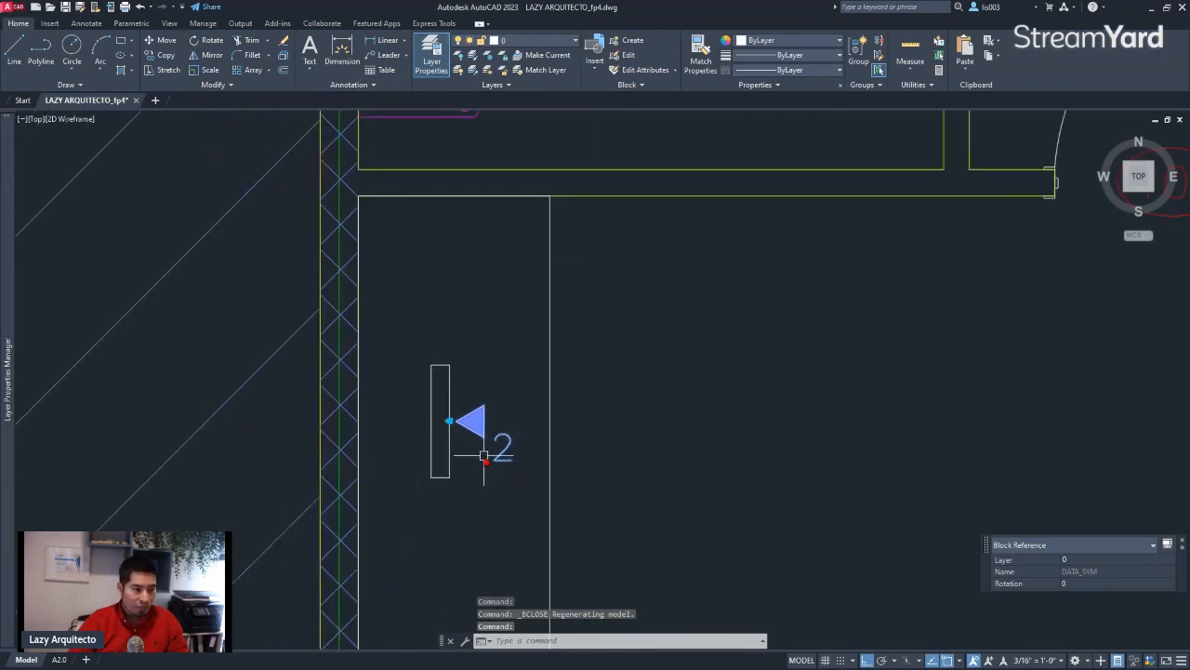
left_click(449, 421)
scroll(531, 417, "down", 3)
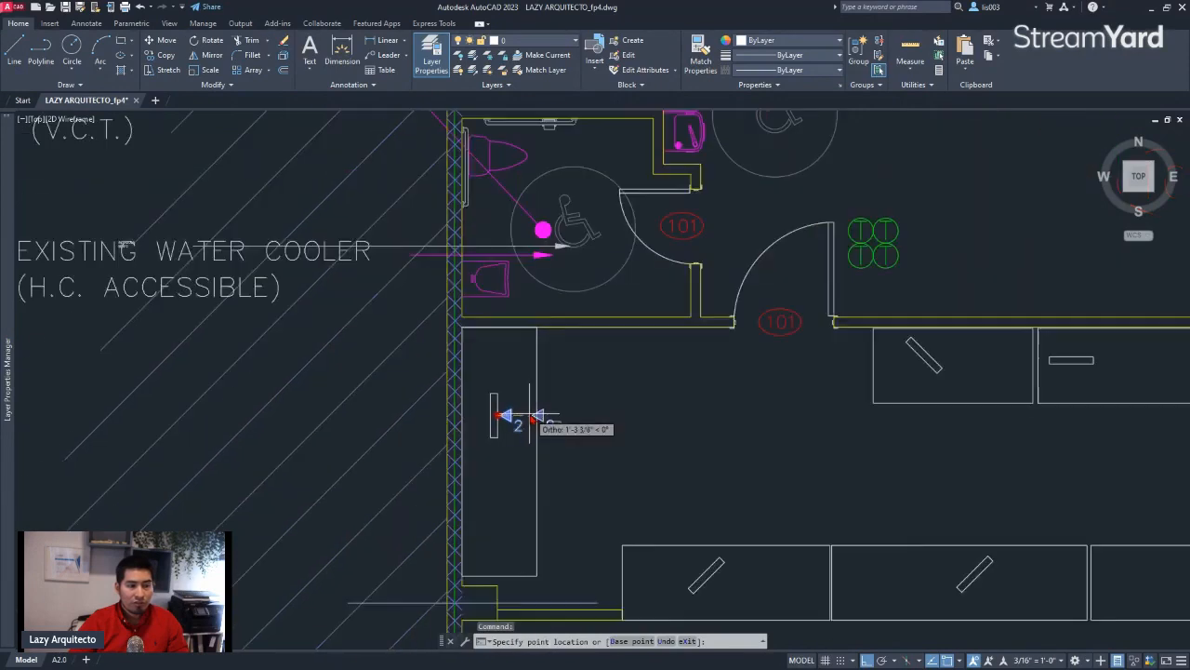
scroll(526, 417, "down", 2)
scroll(864, 404, "up", 5)
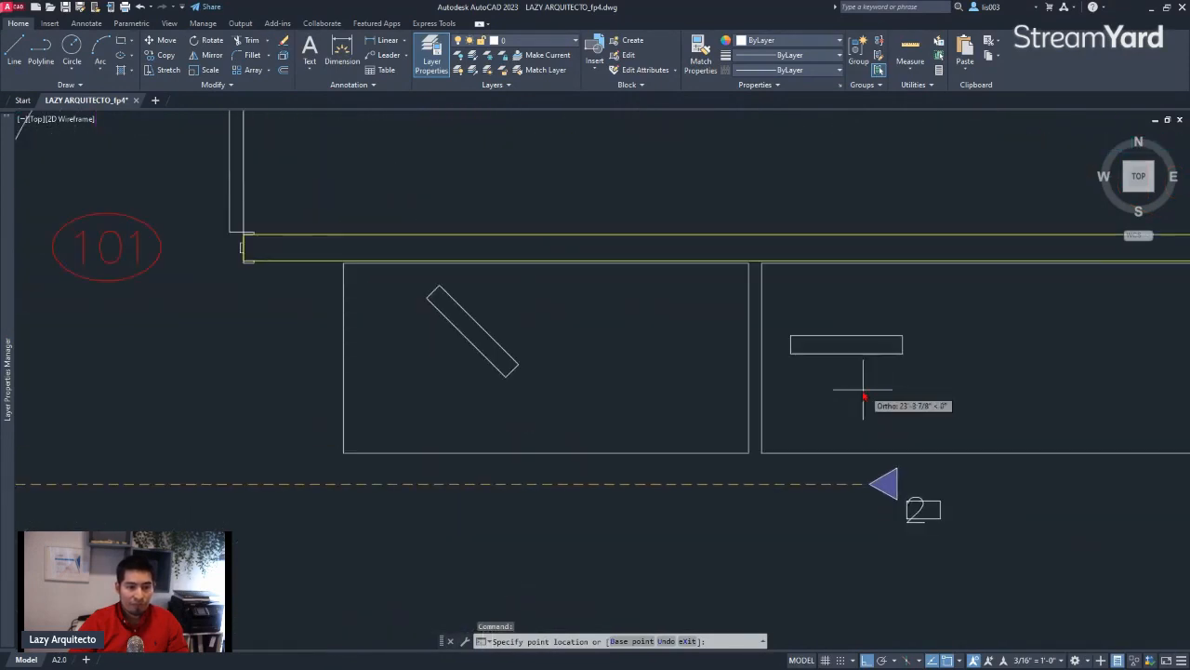
key("F8")
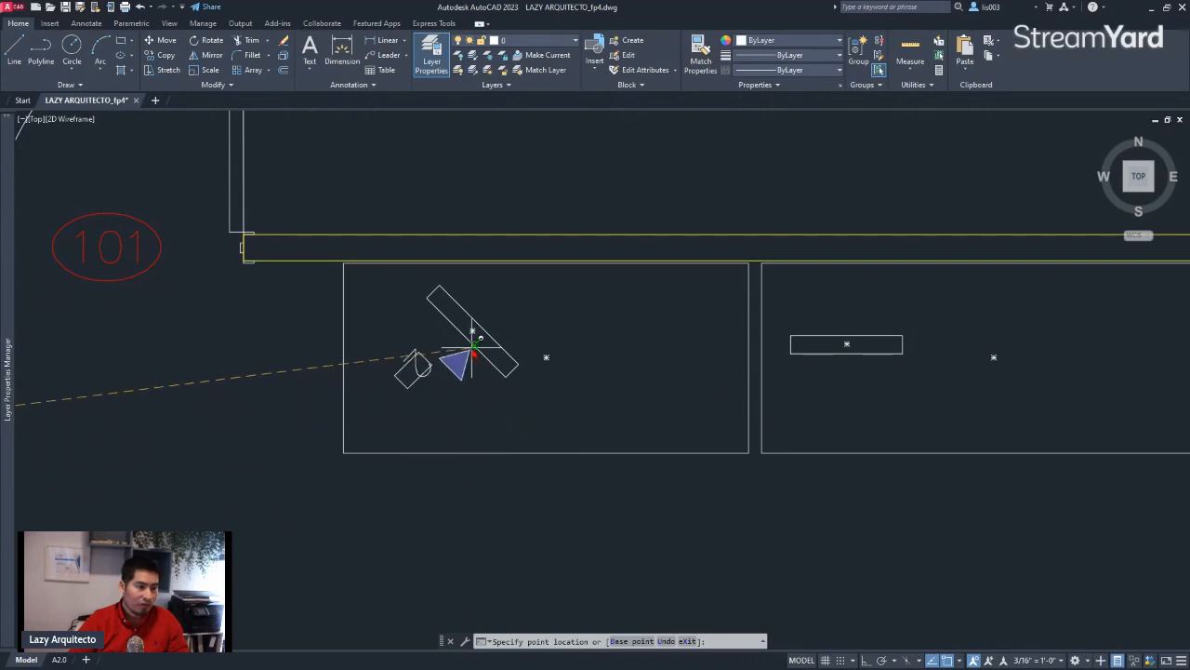
key("F8")
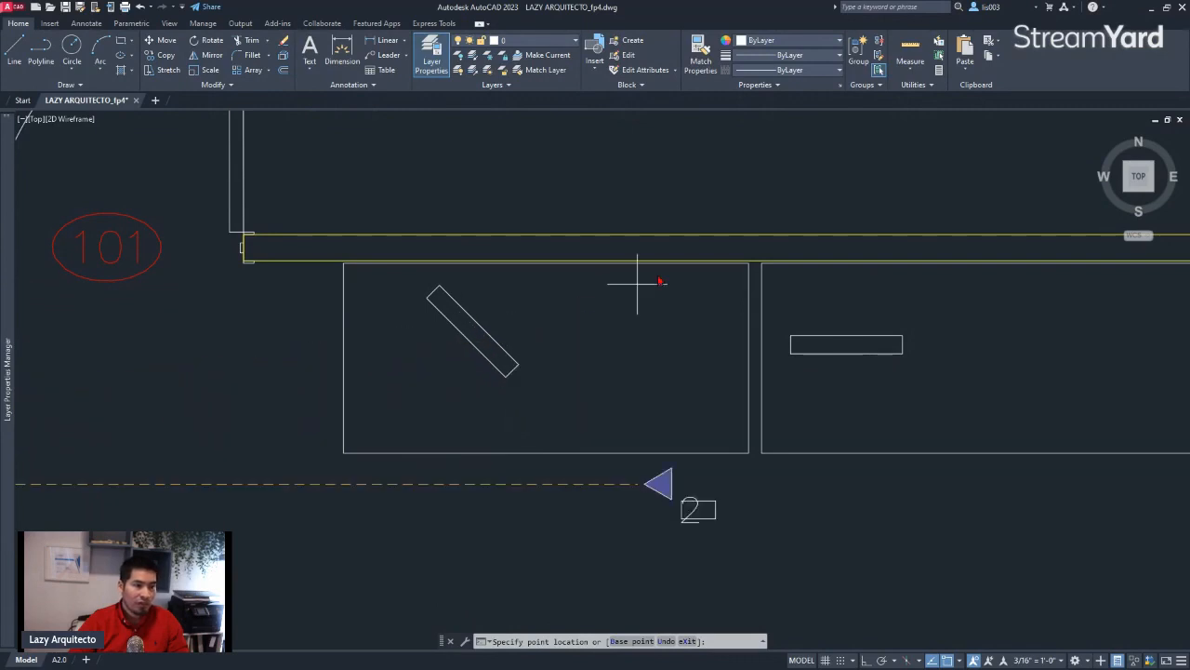
scroll(691, 296, "down", 8)
scroll(683, 380, "up", 6)
key("F8")
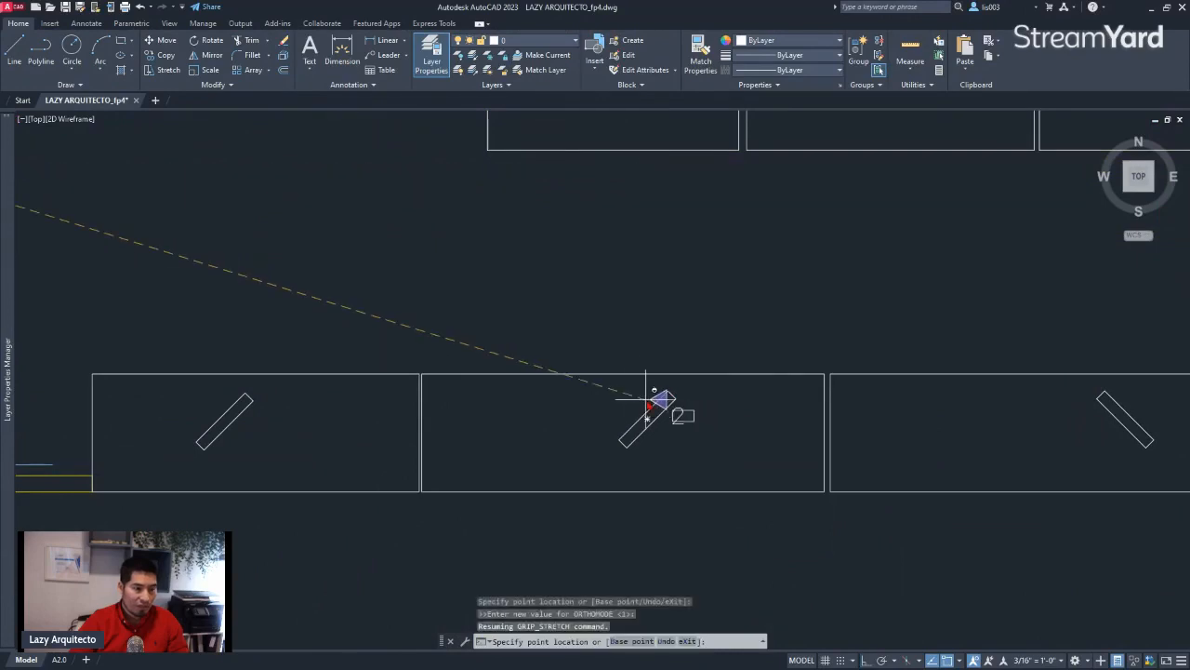
key("Escape")
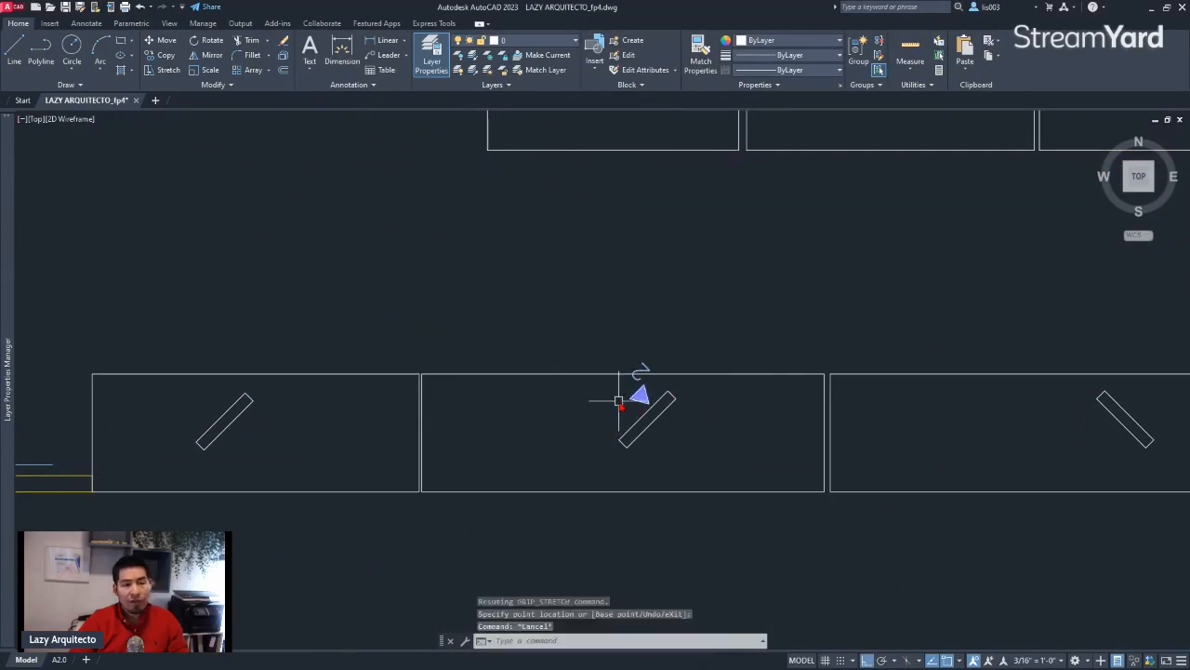
Examine how the number sits on the rotated symbol, and undo the block's move to the slanted rectangle
middle_click_drag(627, 403, 715, 449)
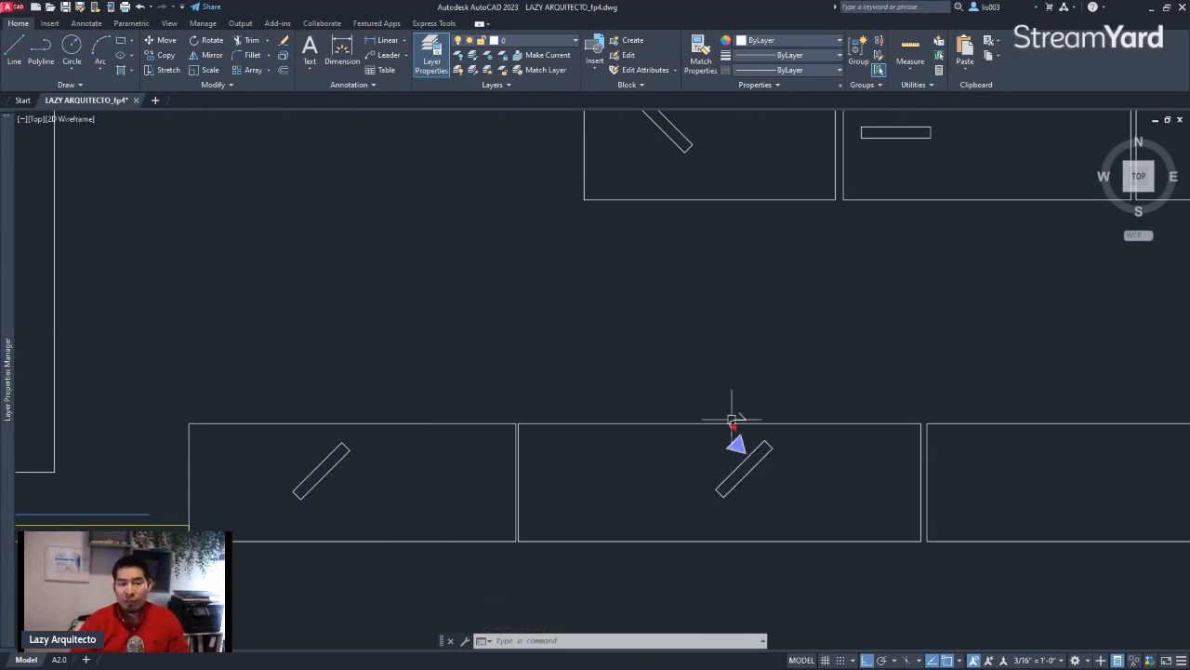
scroll(743, 435, "up", 2)
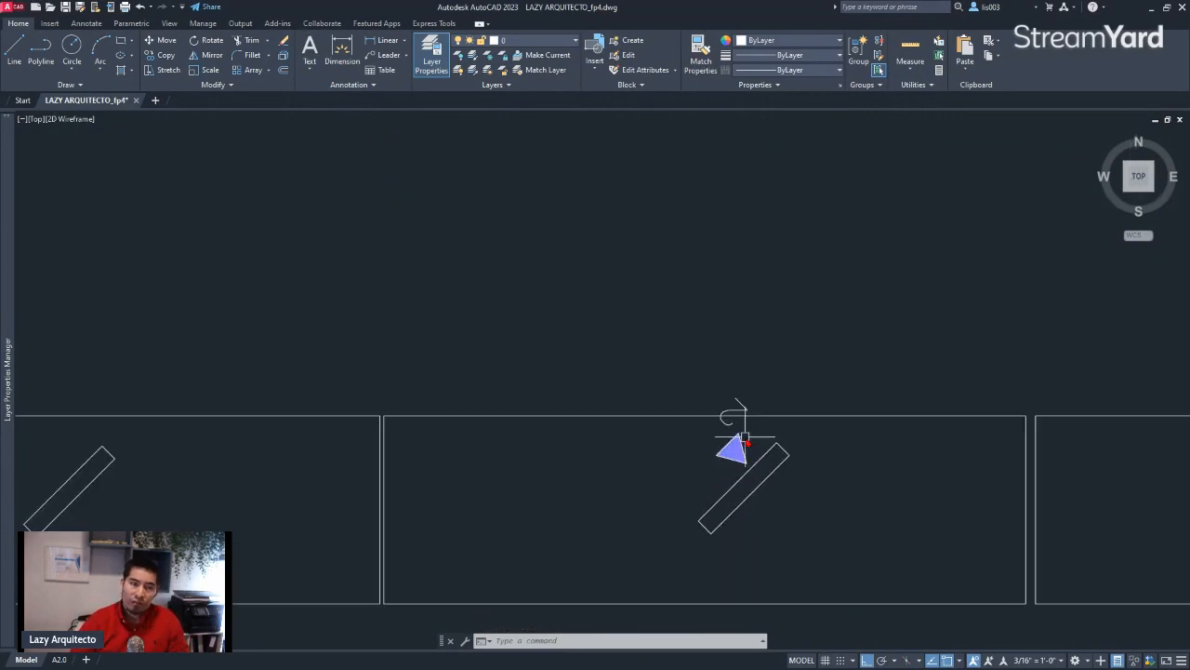
scroll(745, 448, "up", 2)
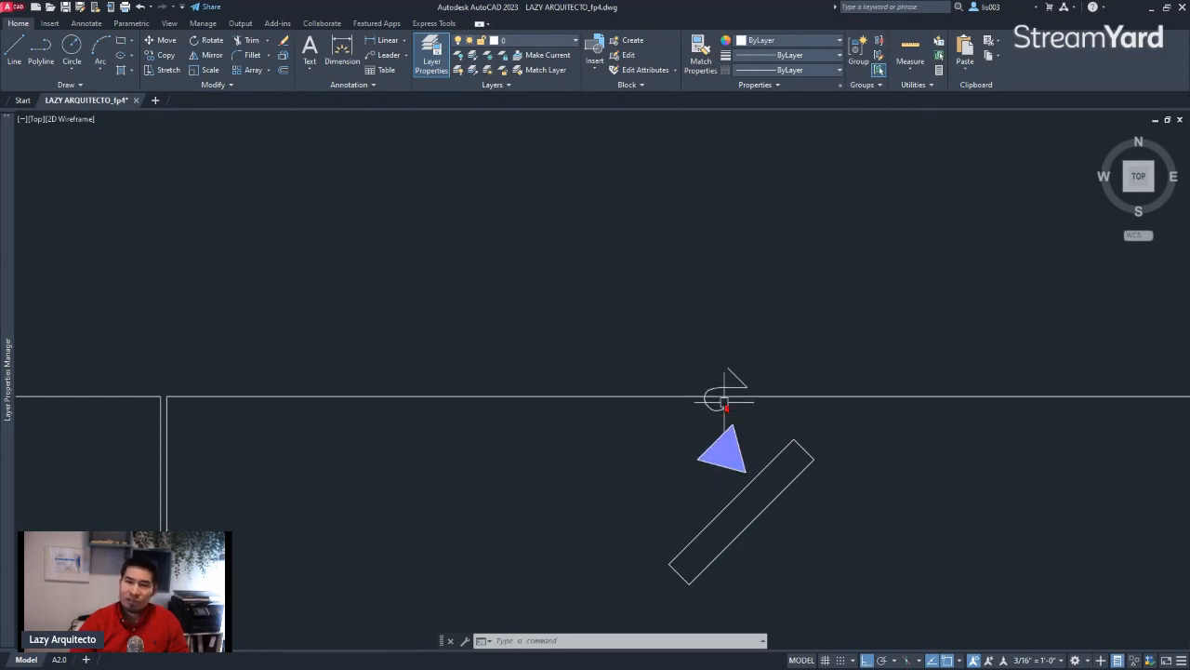
mouse_move(726, 385)
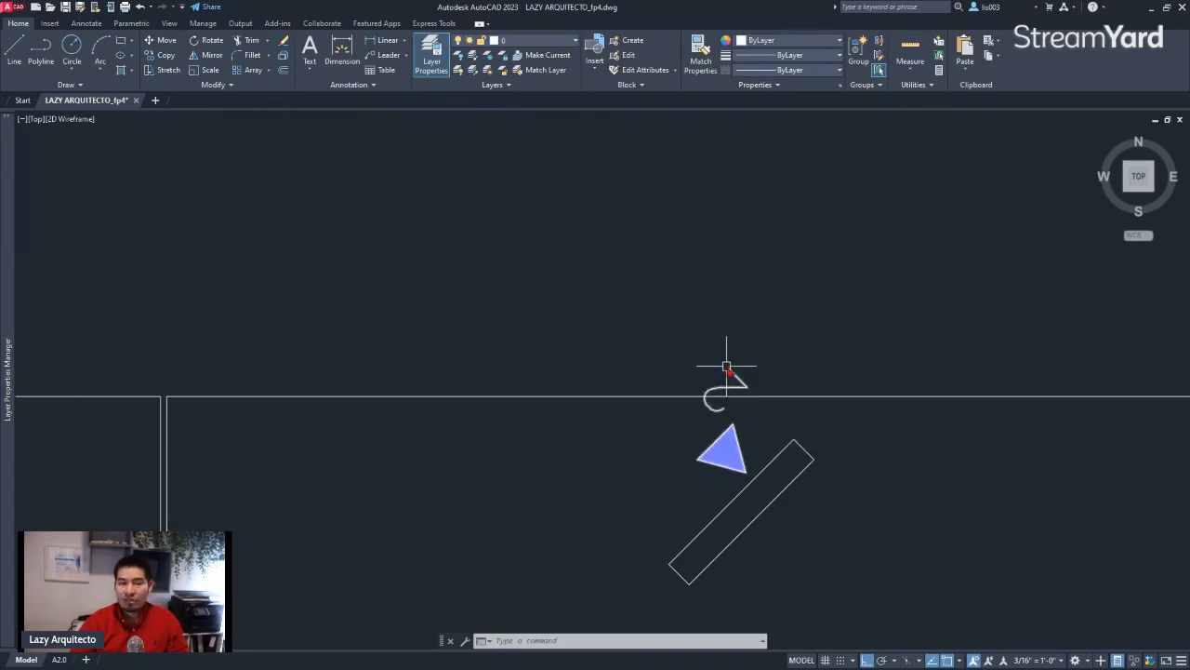
key("ctrl+z")
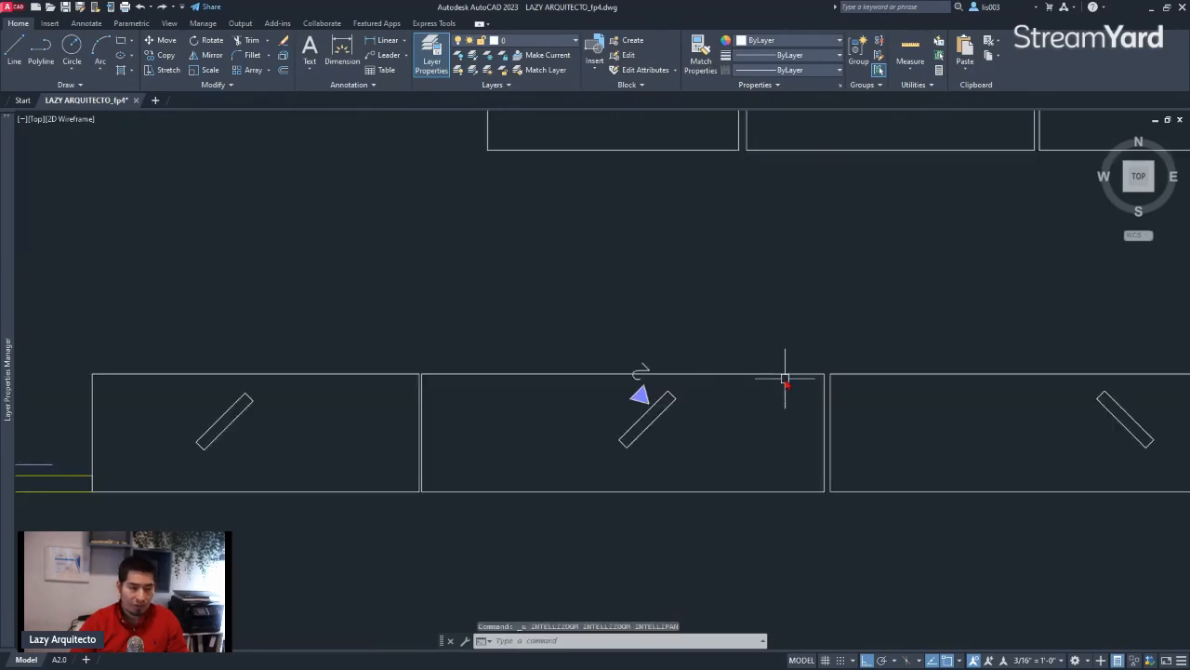
key("ctrl+z")
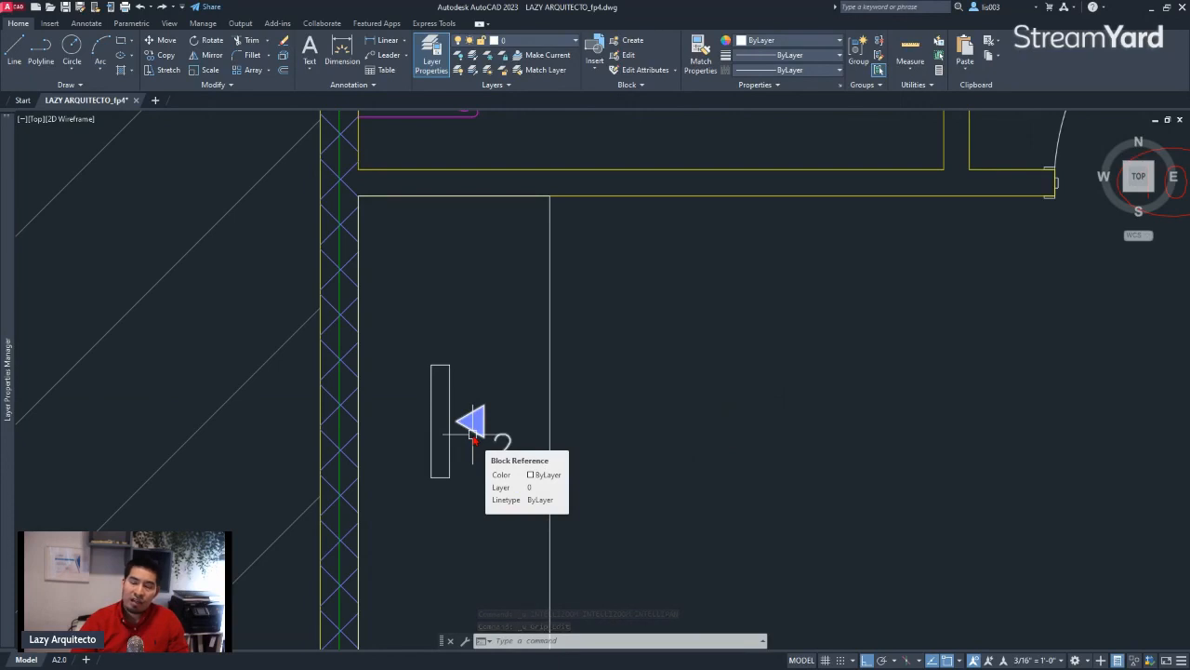
Open the DATA_SYM block definition for editing in the Block Editor
scroll(461, 434, "up", 2)
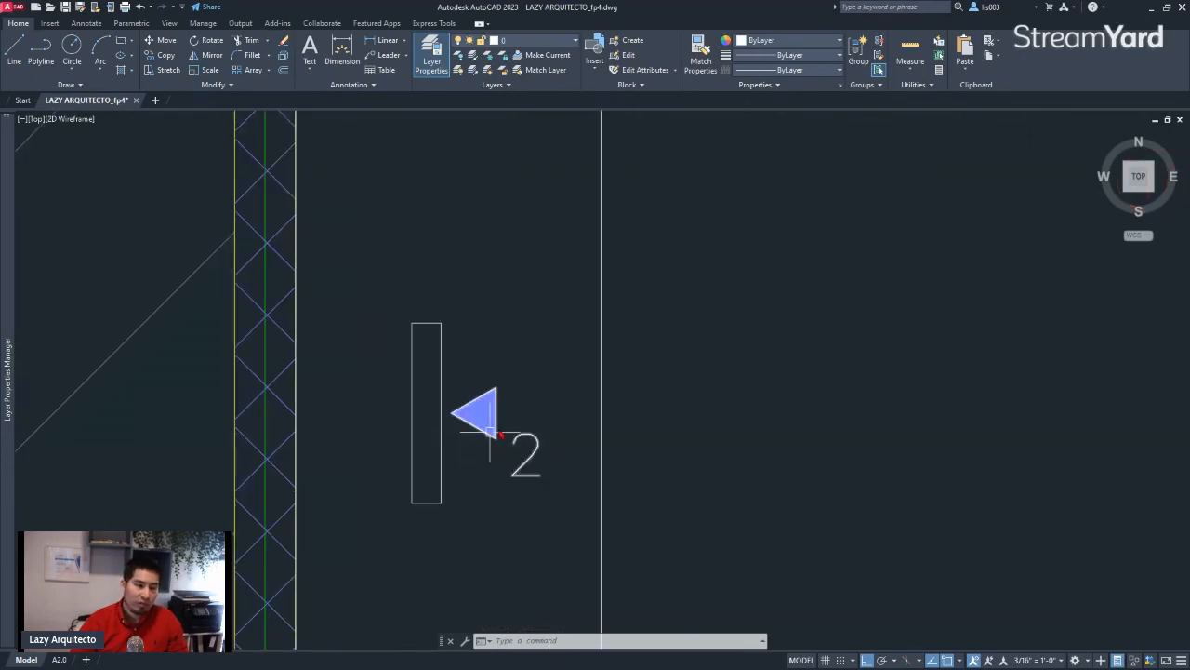
left_click(479, 410)
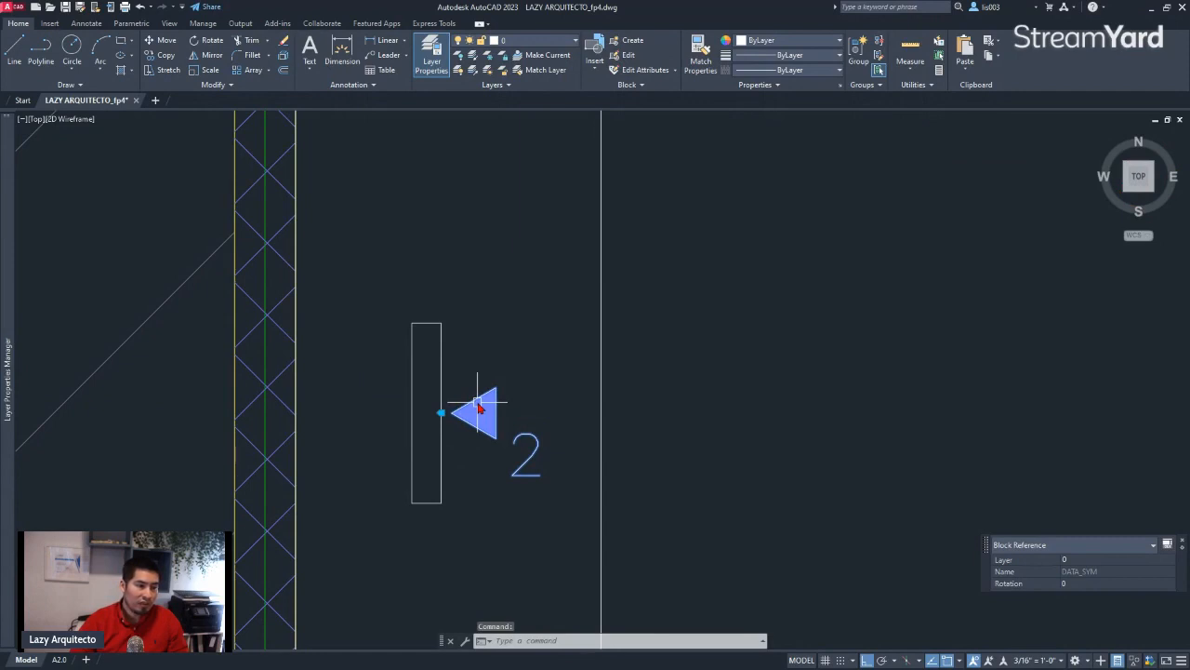
double_click(478, 408)
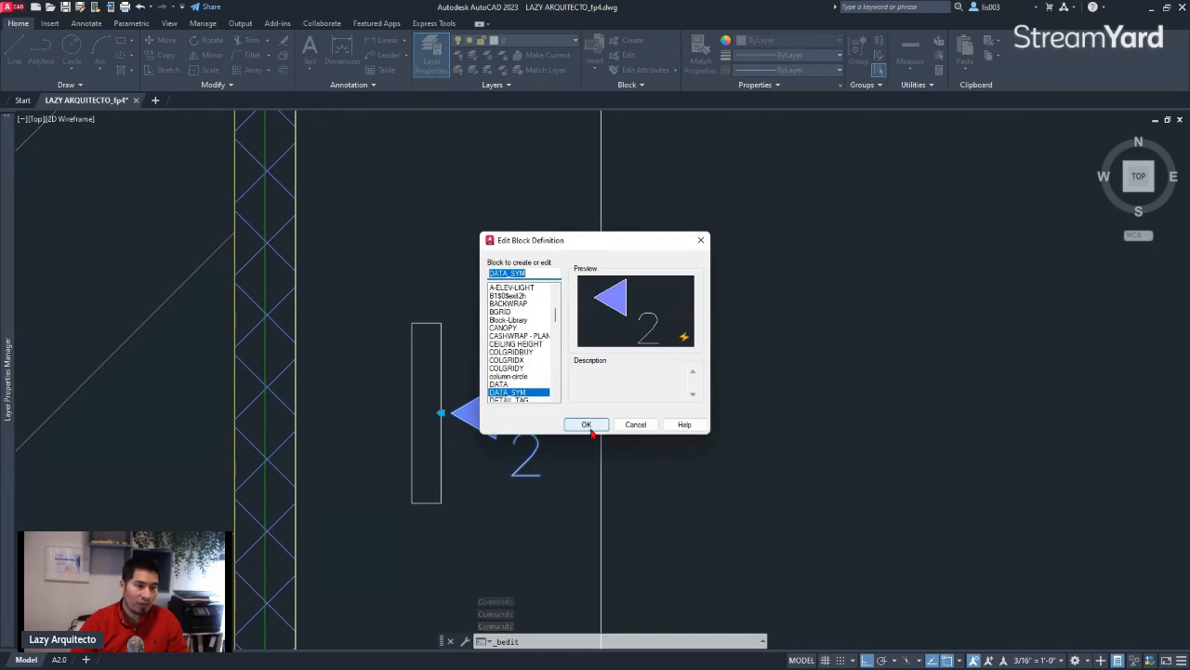
left_click(588, 427)
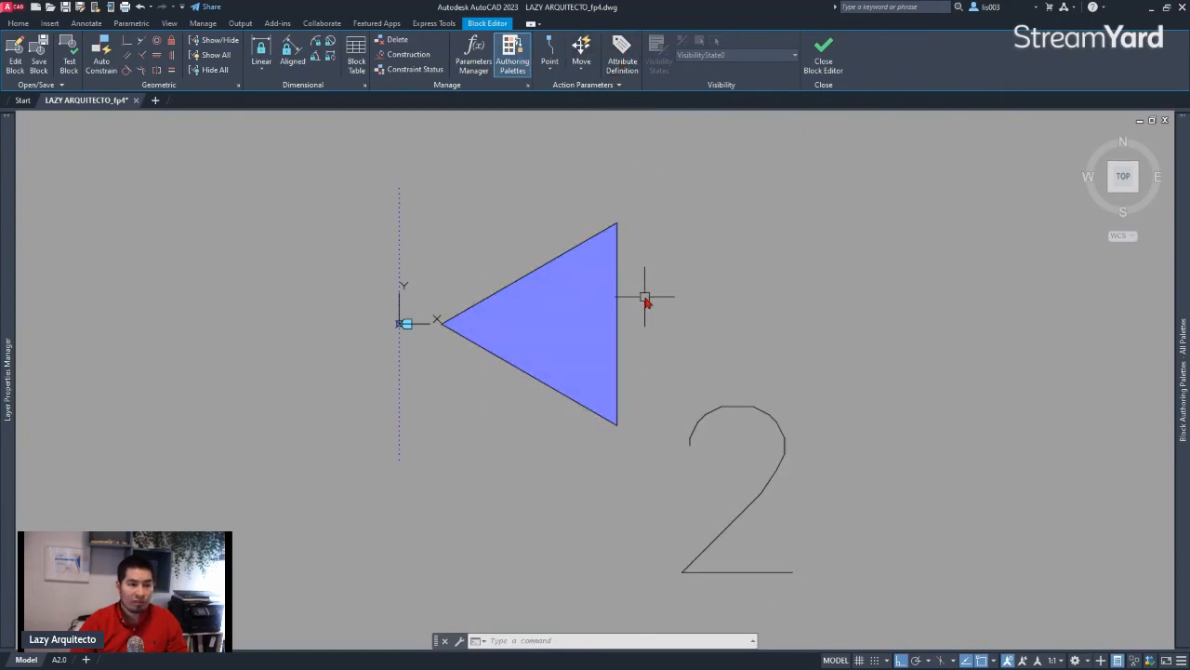
Delete the multiline text "2" beside the triangle from the block definition
left_click(745, 409)
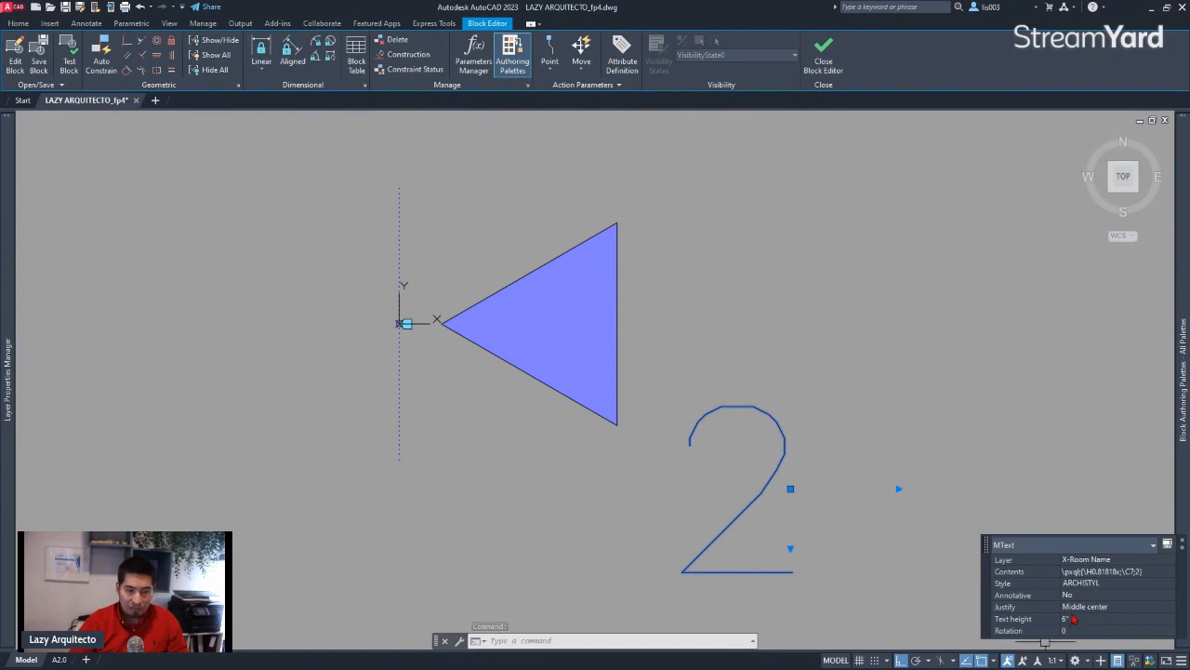
scroll(555, 404, "down", 2)
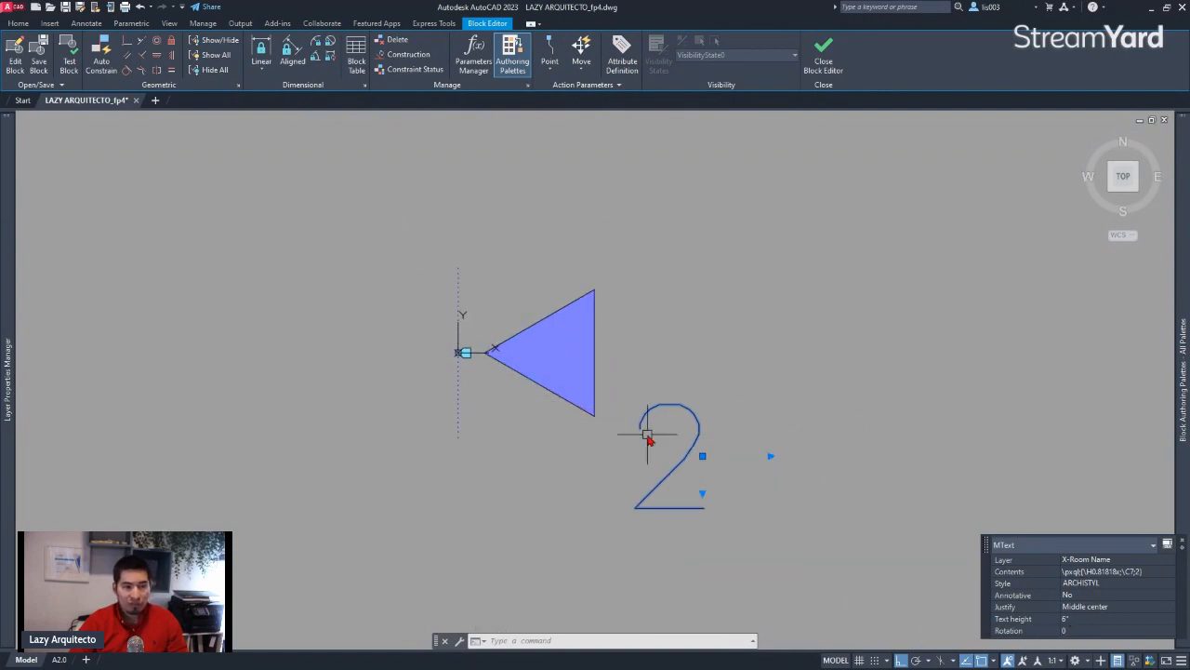
key("Delete")
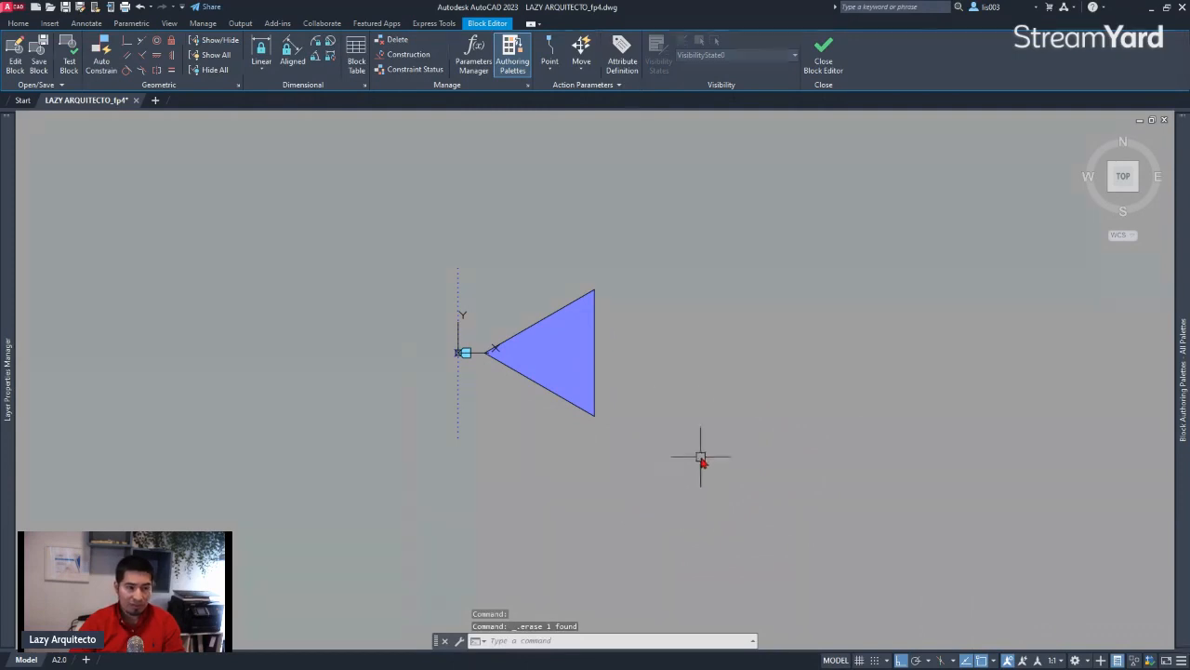
middle_click_drag(632, 474, 610, 444)
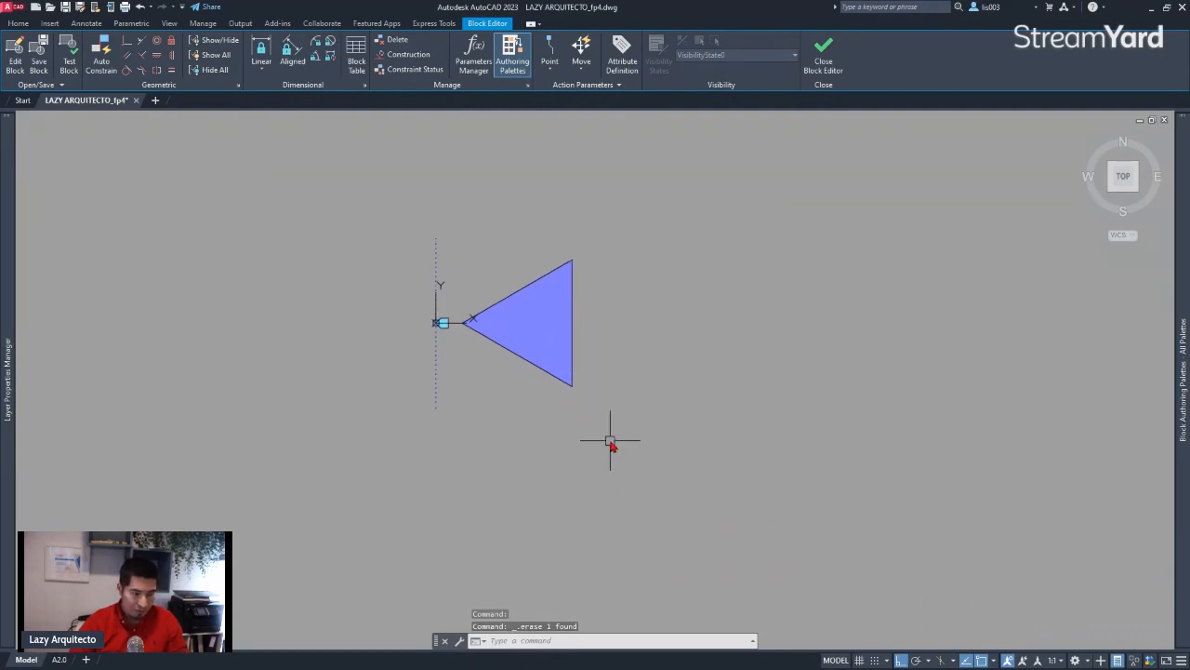
Start an attribute definition with the tag #_OF_DATA, the prompt ENTER_#_OF_DATA and a default value of 2
type("ATT")
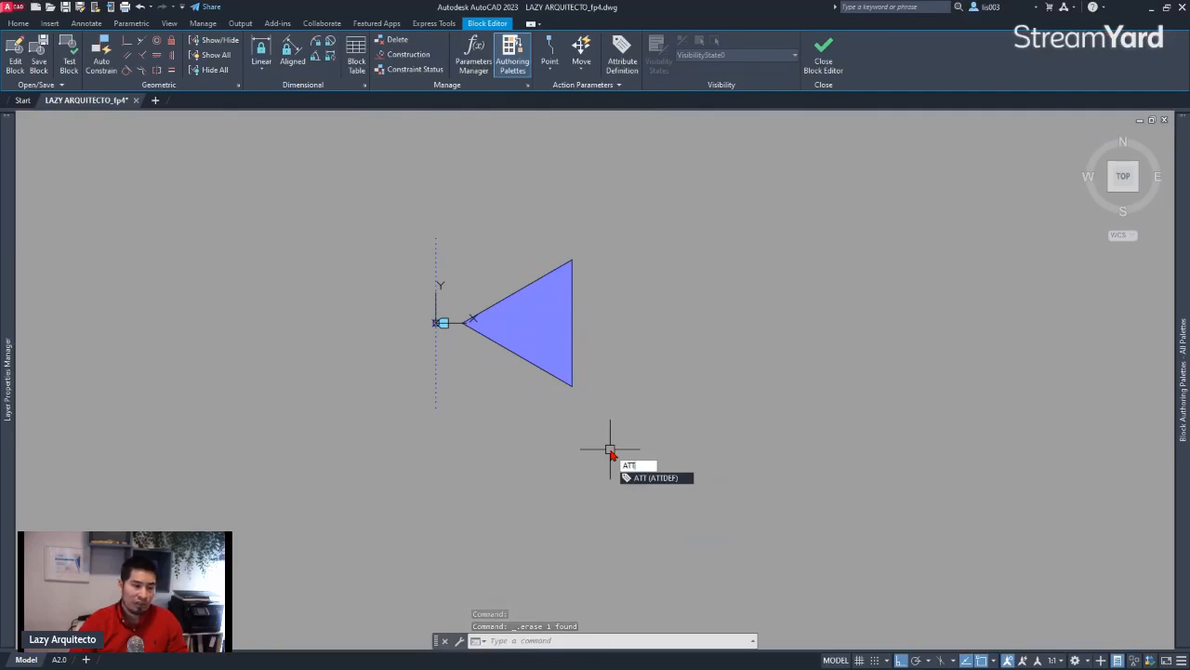
key("Return")
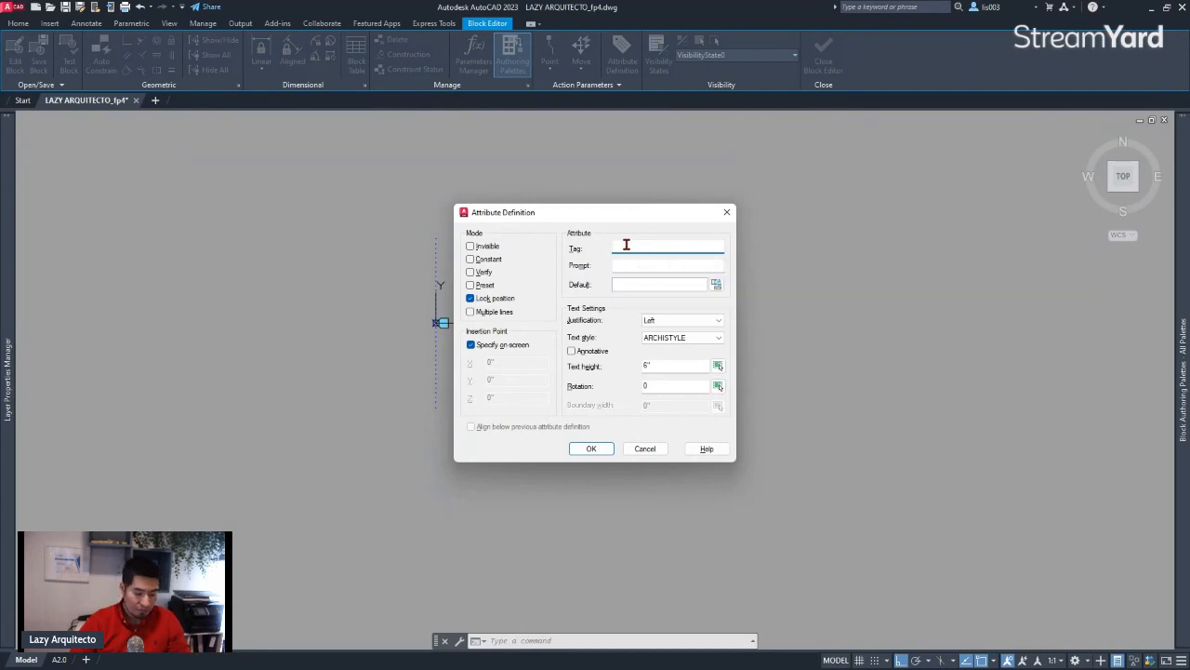
type("N")
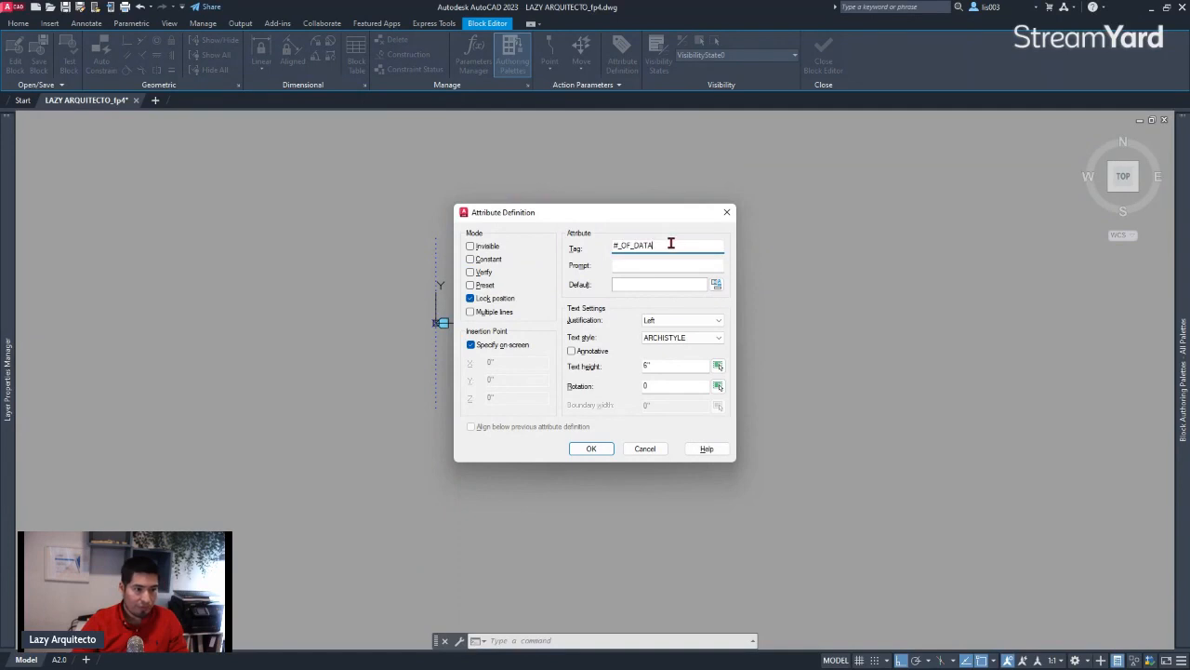
left_click_drag(671, 244, 596, 257)
key("ctrl+c")
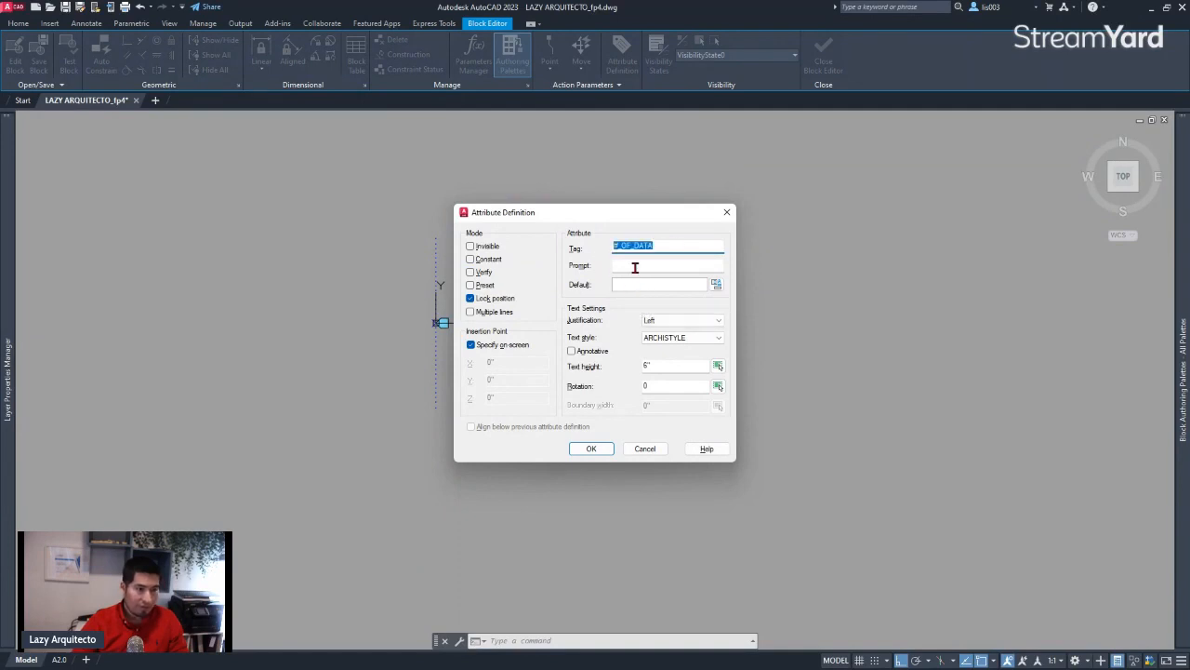
left_click(635, 267)
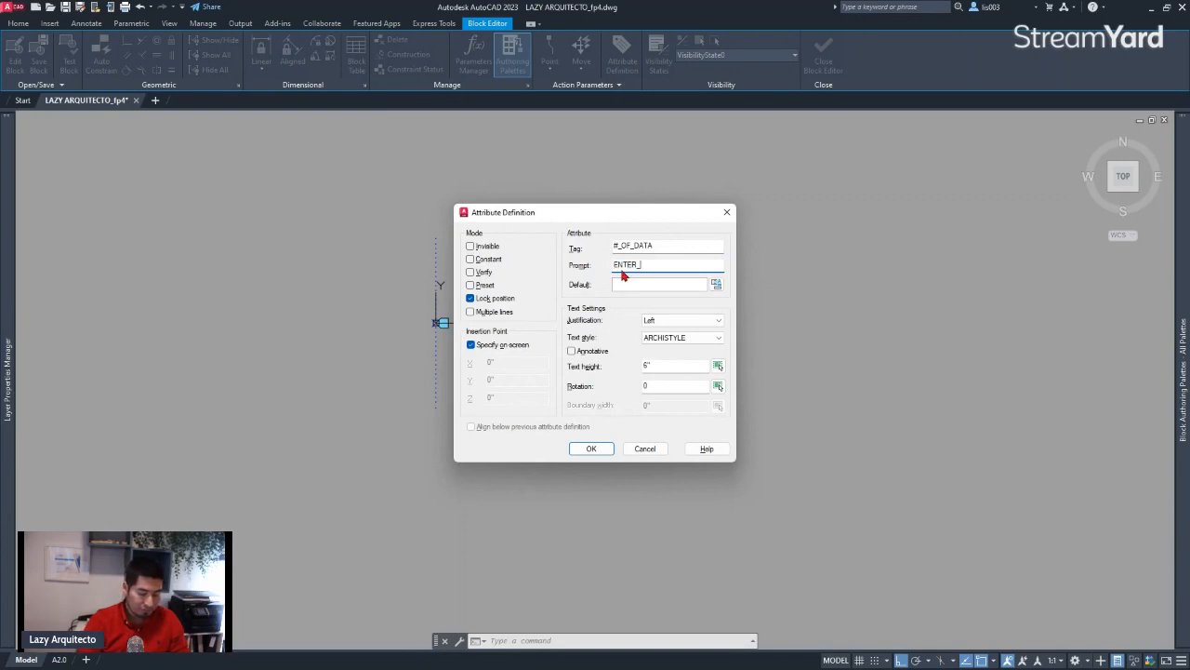
type("ENTER_")
key("ctrl+v")
left_click(626, 284)
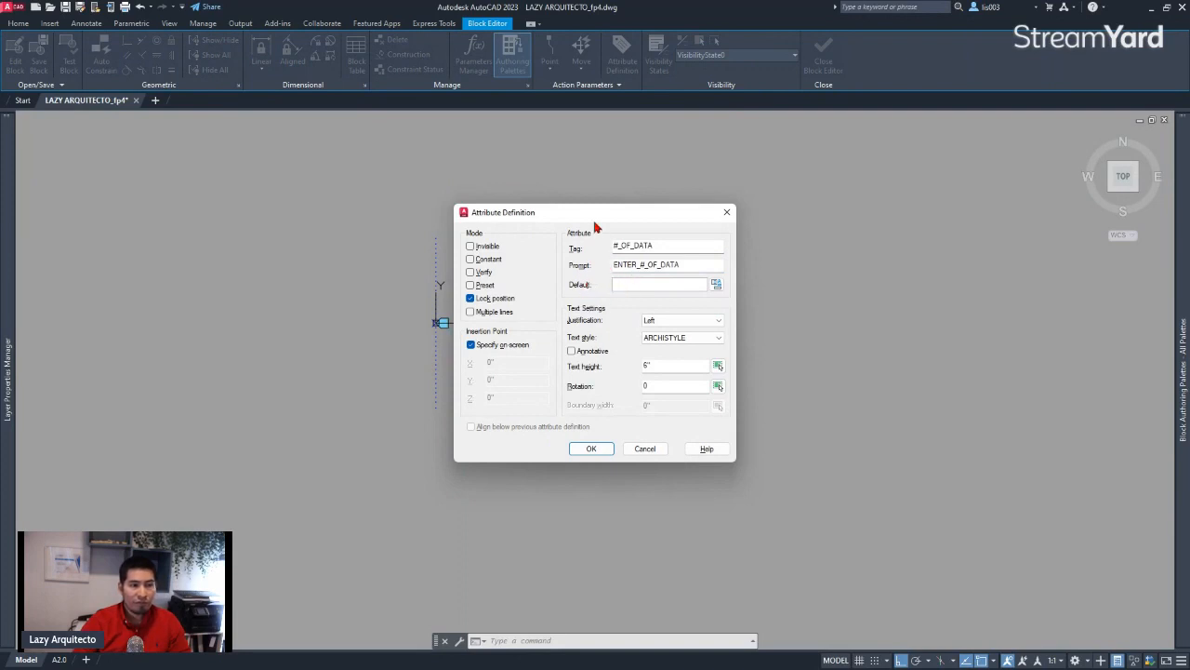
left_click_drag(595, 213, 796, 203)
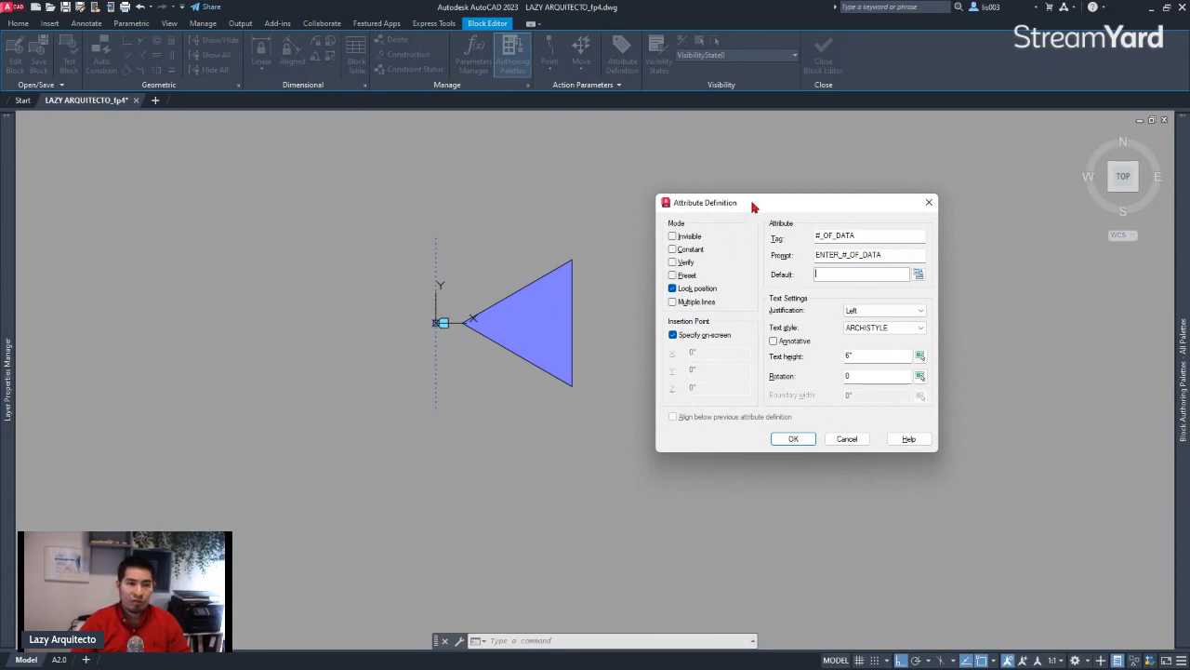
left_click_drag(754, 206, 735, 220)
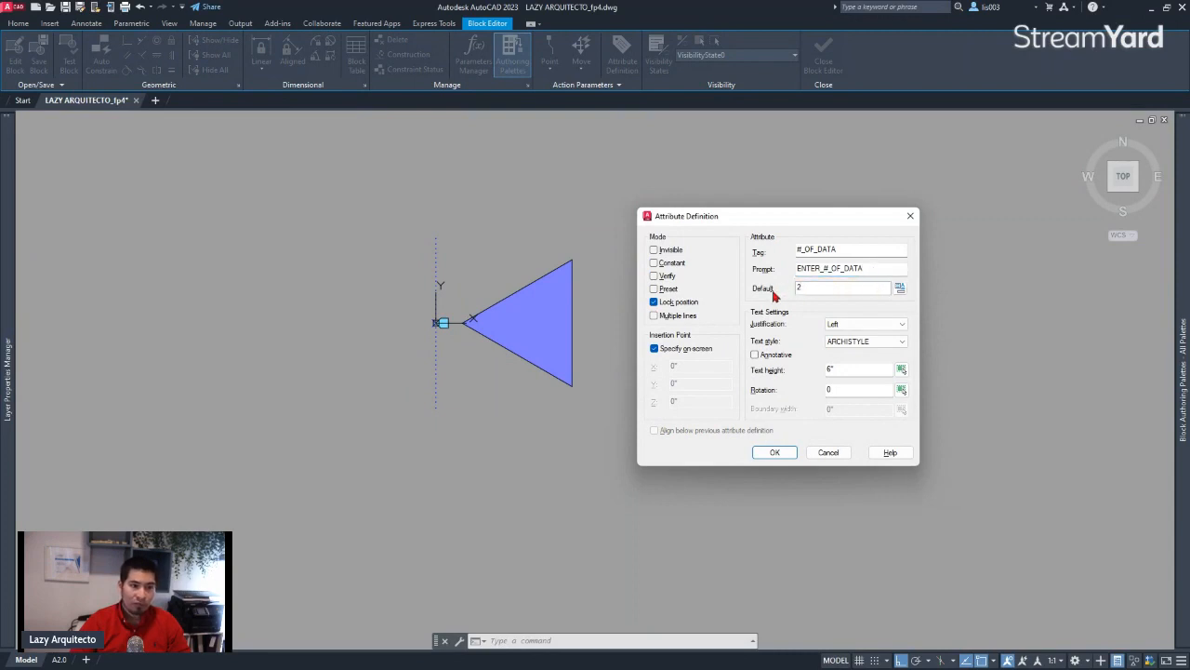
Set the attribute's text to Middle center justification, the ARCHISTYLE text style and a height of 6"
left_click(860, 324)
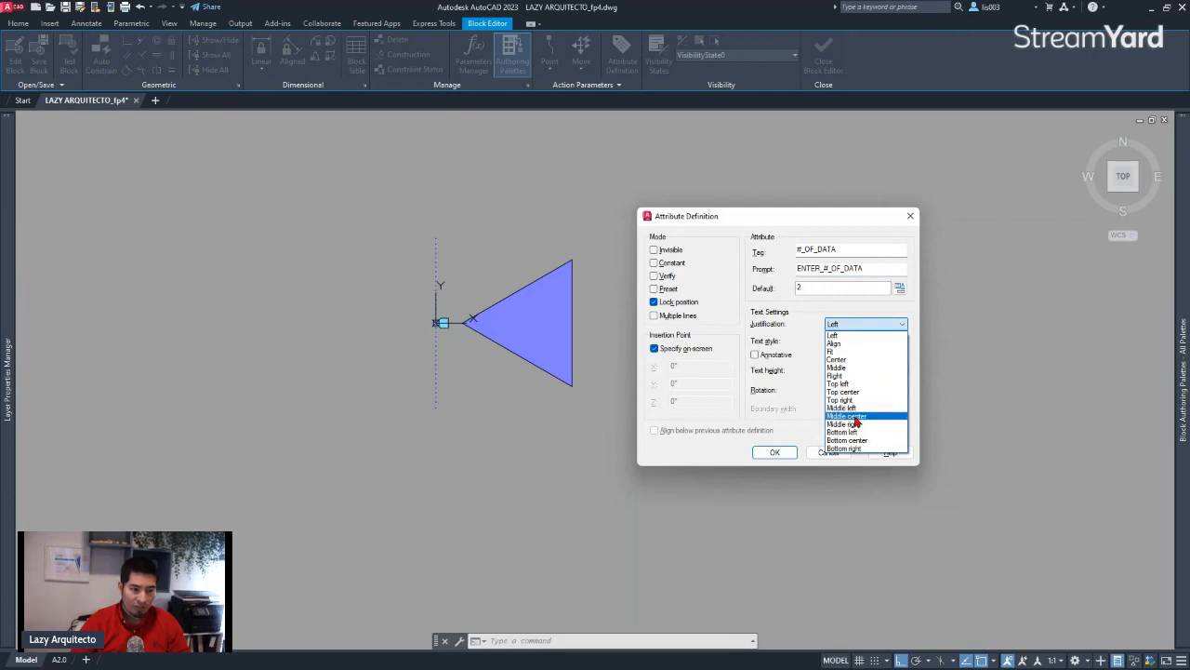
left_click(854, 416)
left_click(844, 341)
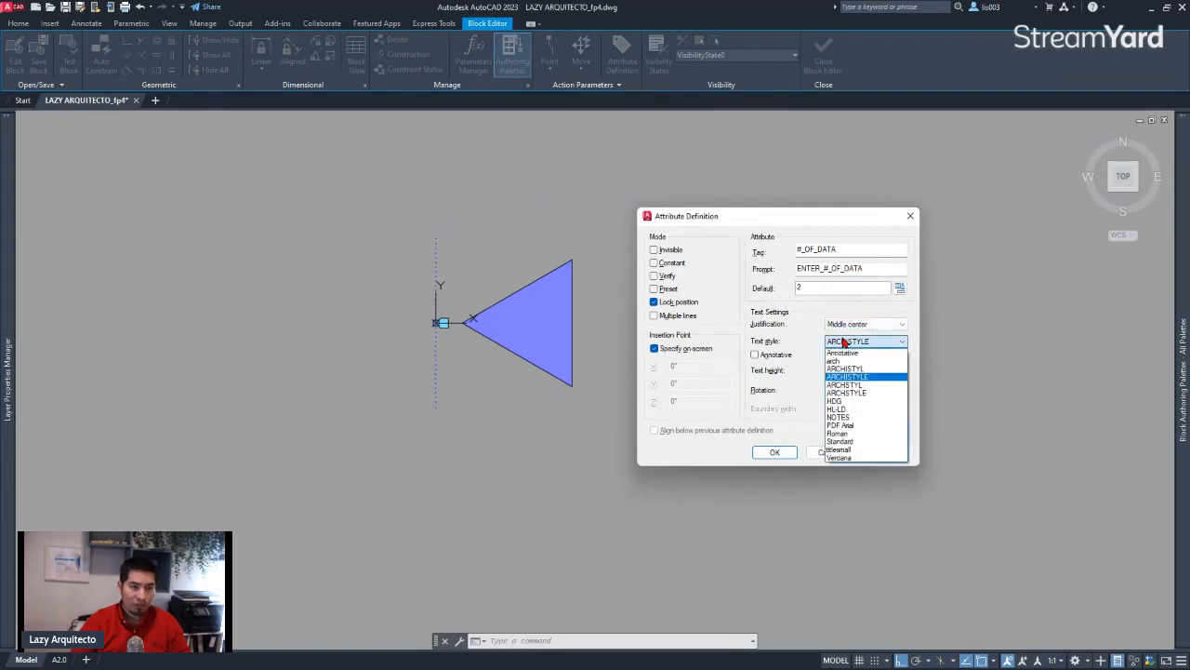
left_click(843, 341)
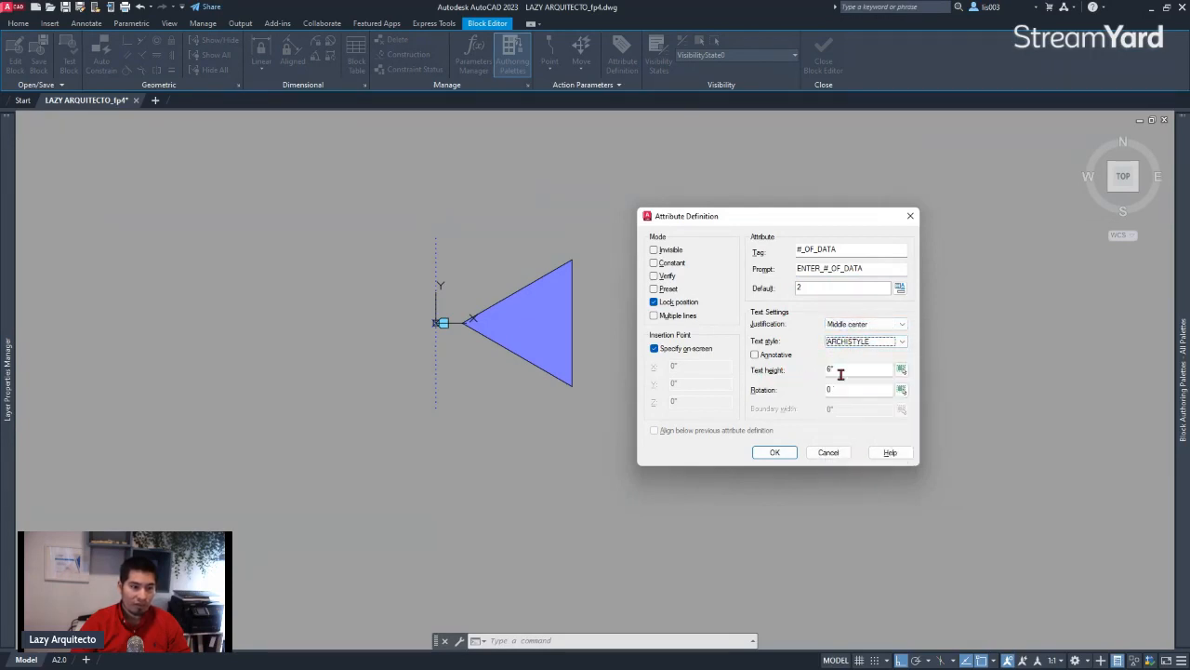
left_click(834, 370)
type("6")
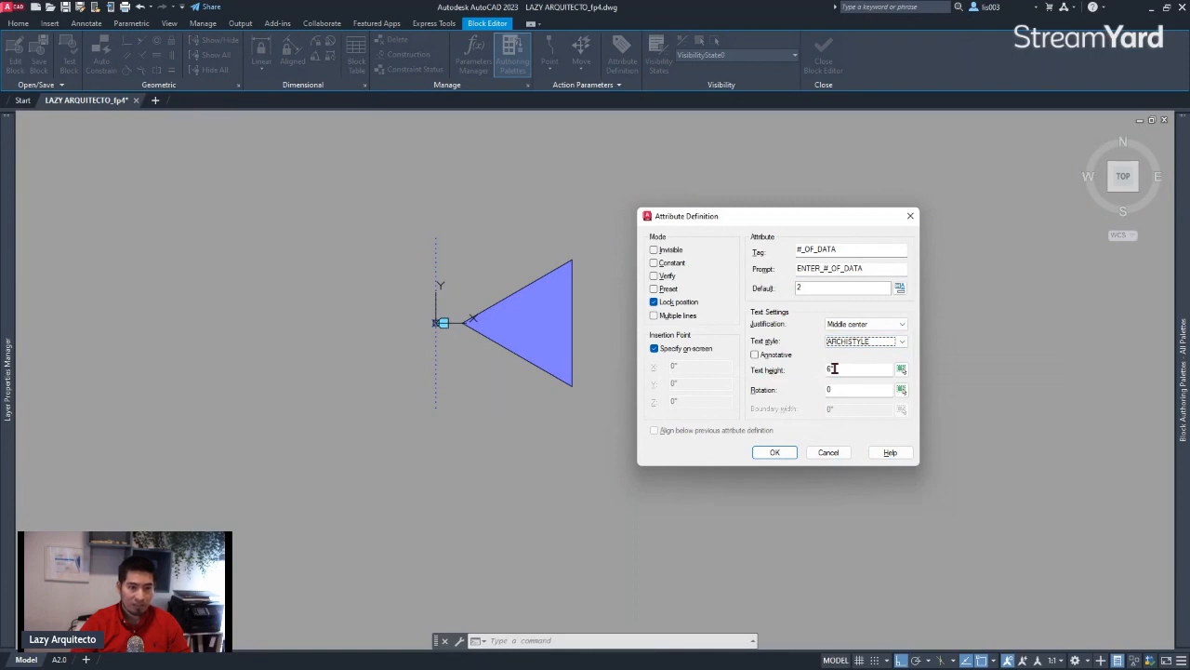
type("\"")
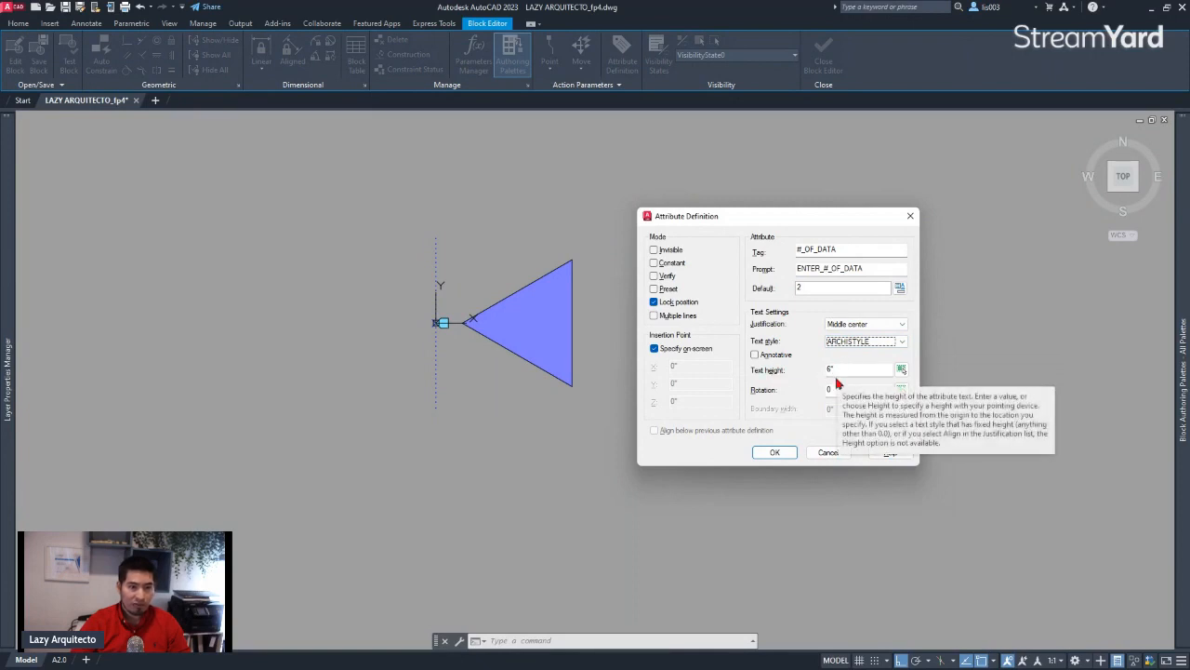
Accept the attribute settings and place the #_OF_DATA attribute definition just below the triangle in the block definition
left_click(775, 453)
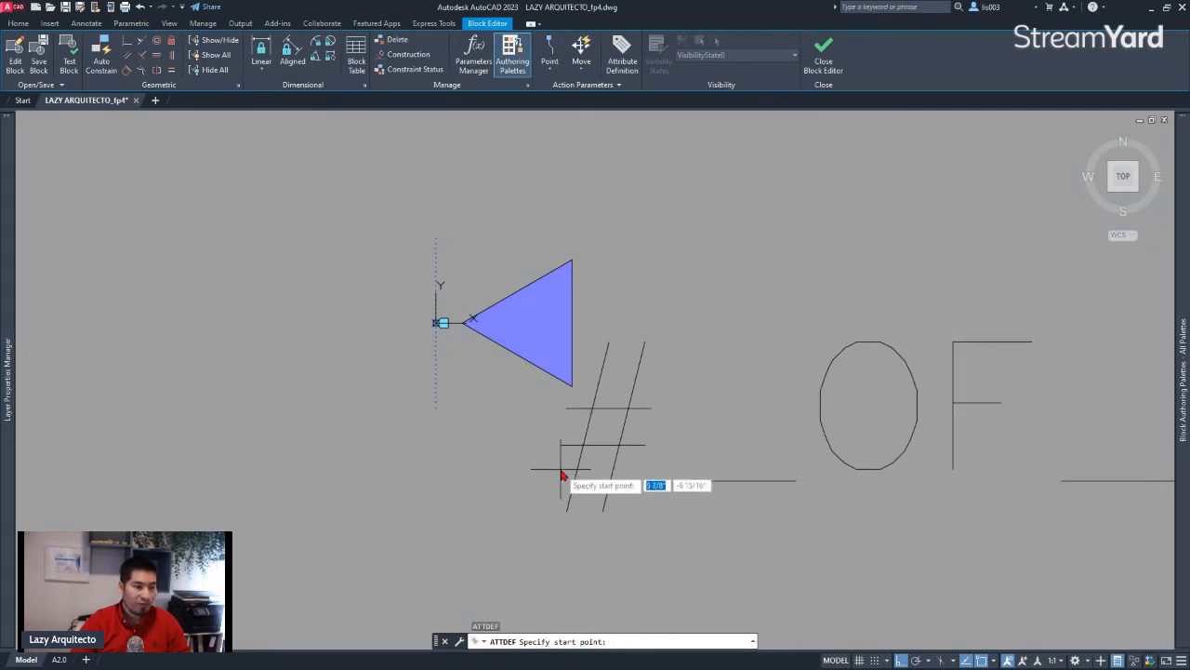
left_click(638, 454)
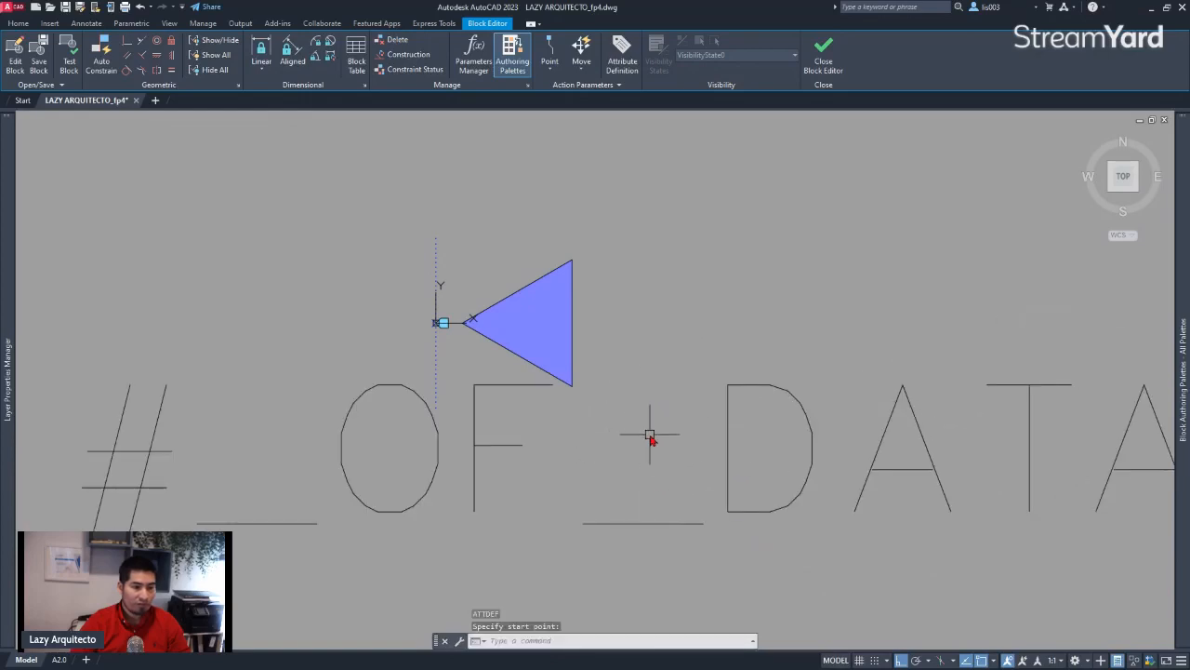
scroll(651, 441, "down", 3)
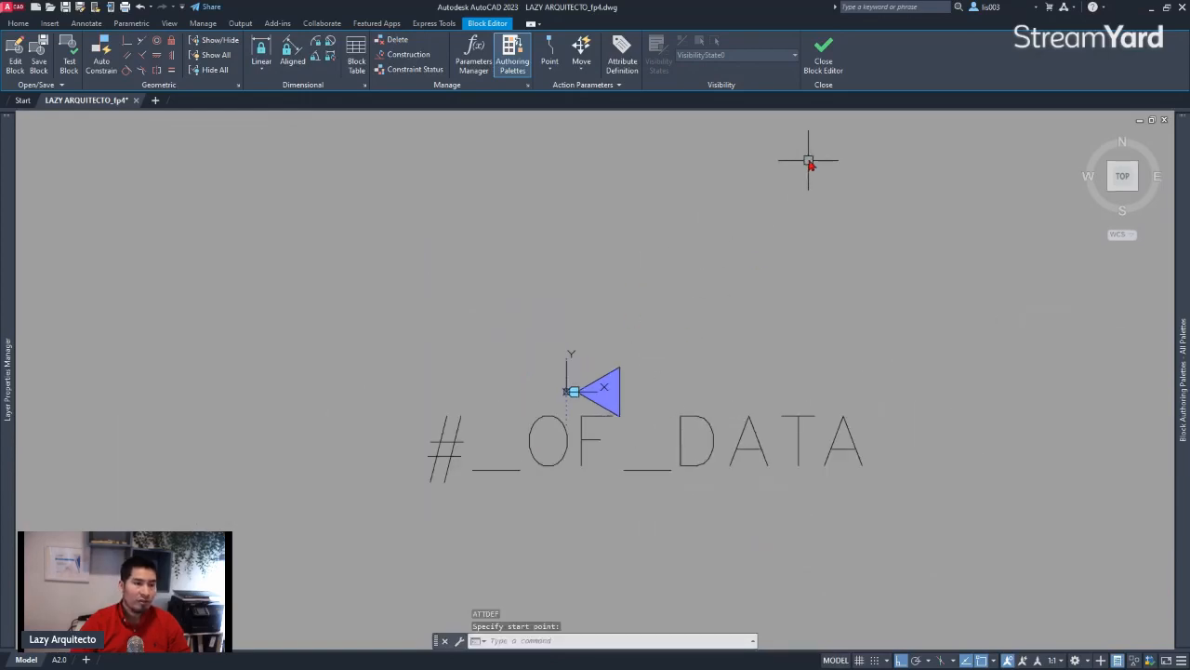
Close the Block Editor and save the changes to the DATA_SYM block definition
left_click(826, 70)
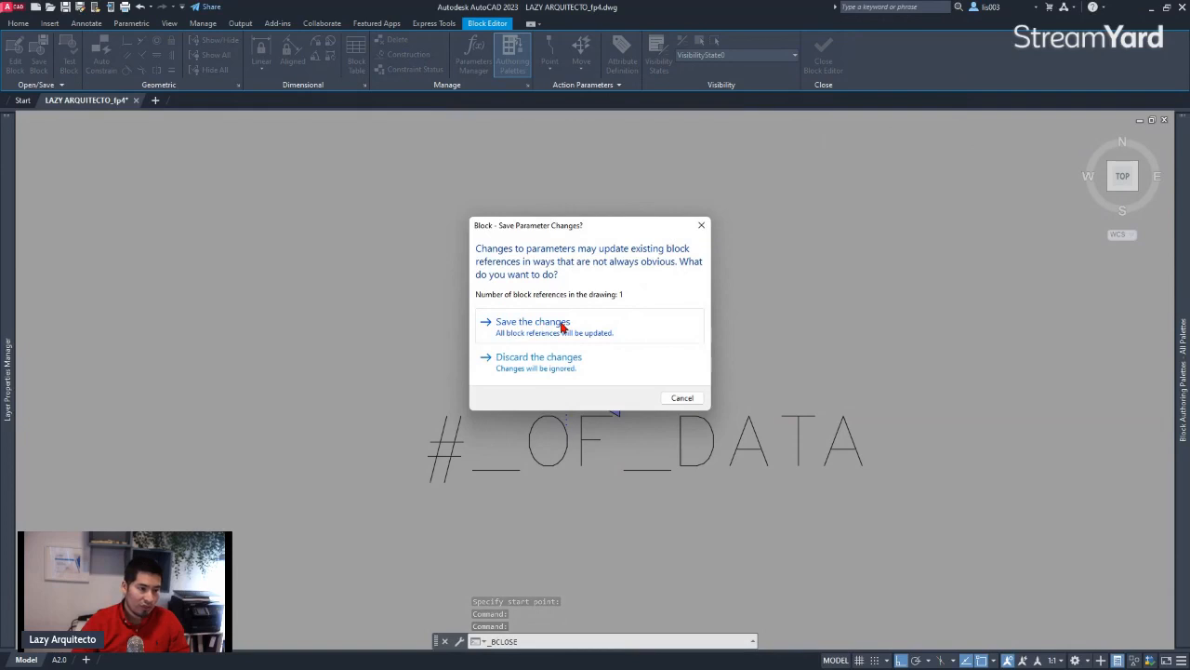
left_click(562, 326)
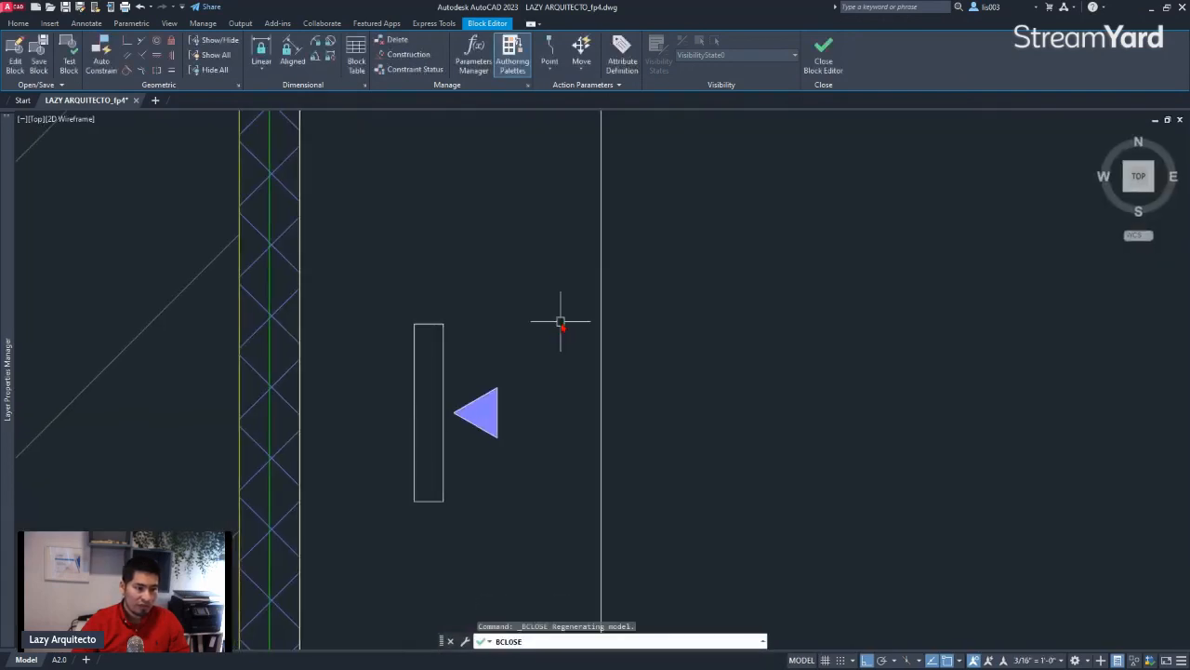
scroll(551, 400, "down", 3)
scroll(493, 414, "up", 3)
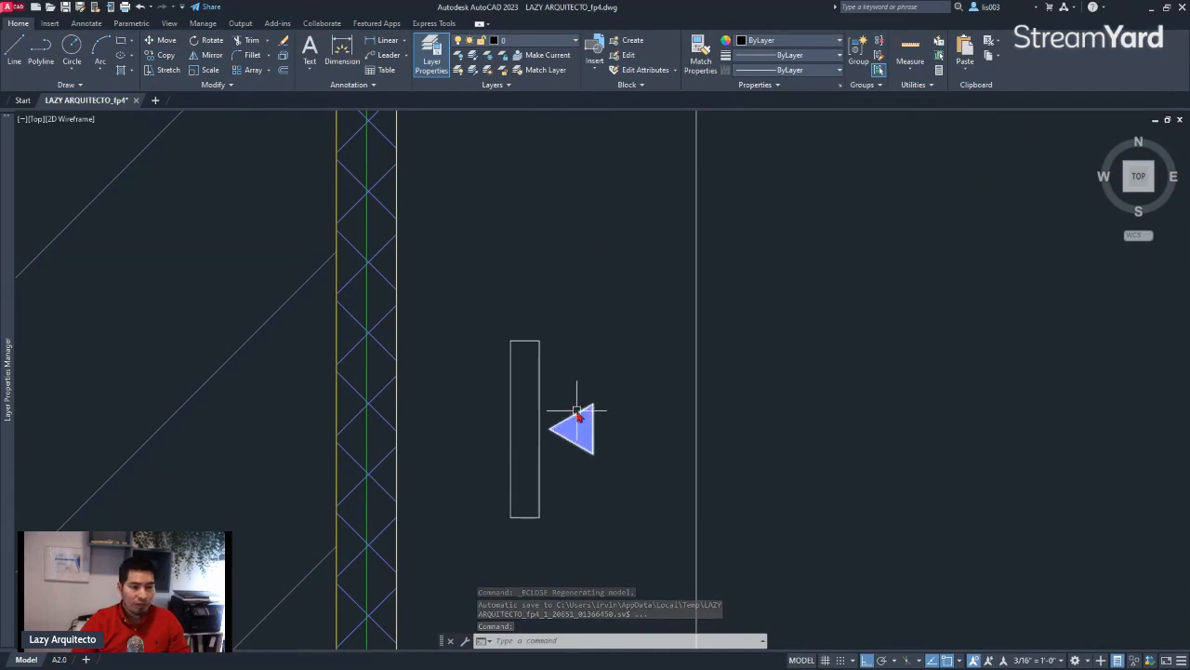
Run ATTSYNC with the Select option on the placed DATA_SYM block and confirm the synchronization of its attributes
left_click(563, 437)
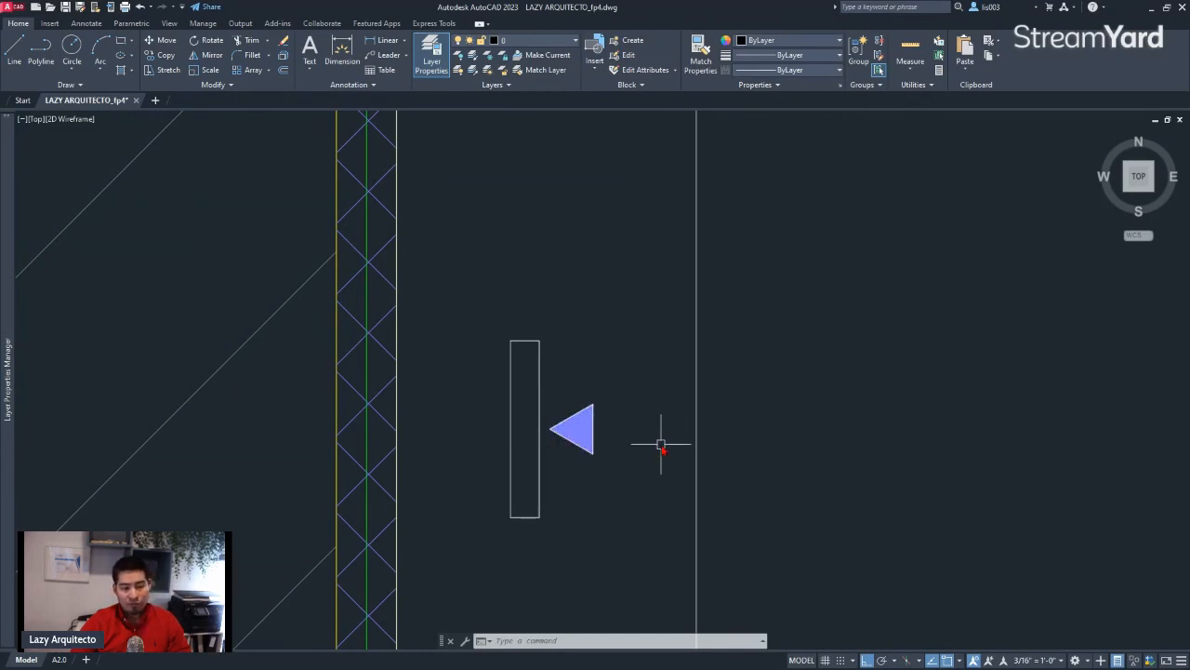
type("A")
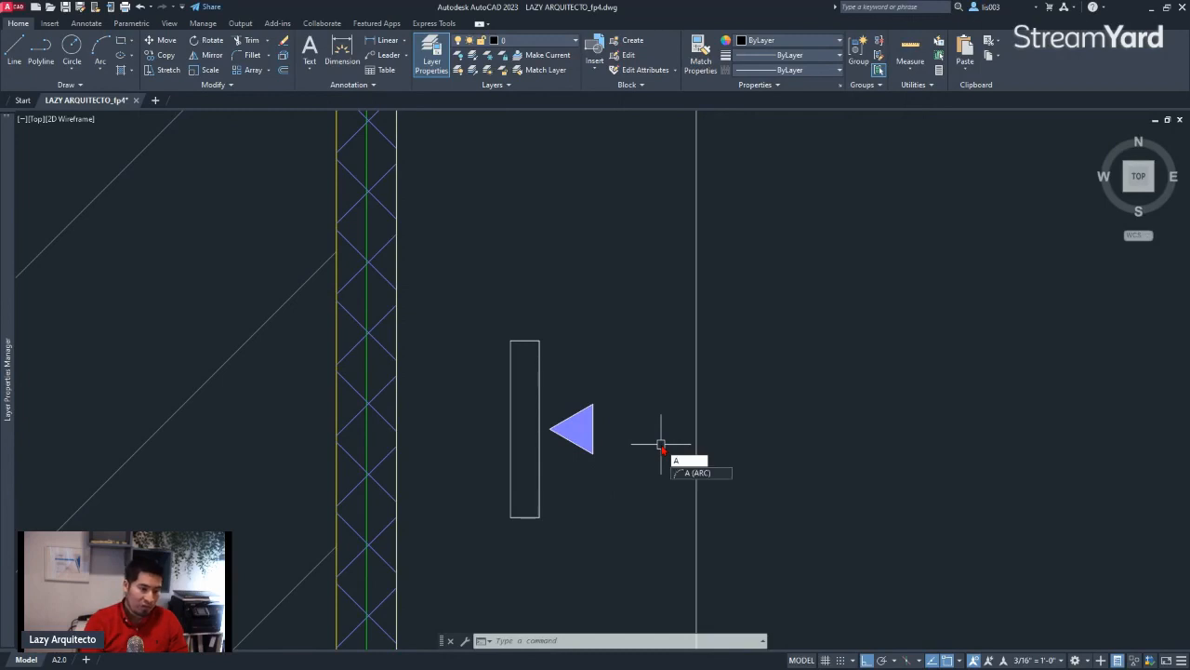
type("TT")
key("BackSpace")
key("BackSpace")
key("BackSpace")
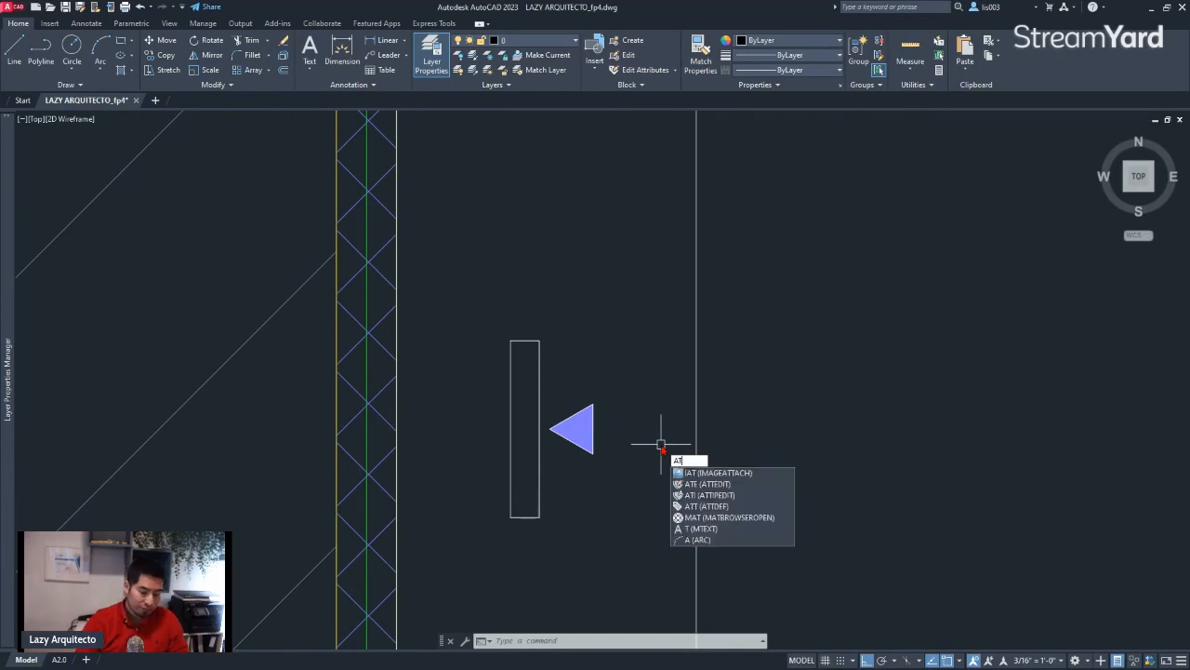
type("A")
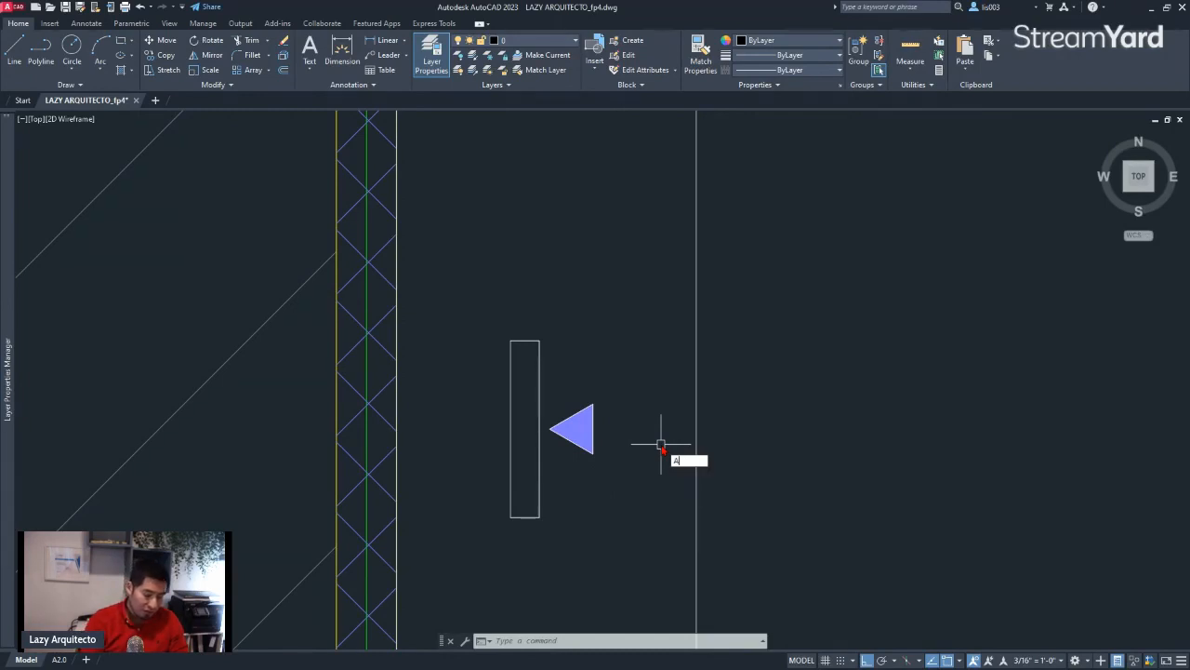
type("TS")
key("BackSpace")
key("BackSpace")
key("BackSpace")
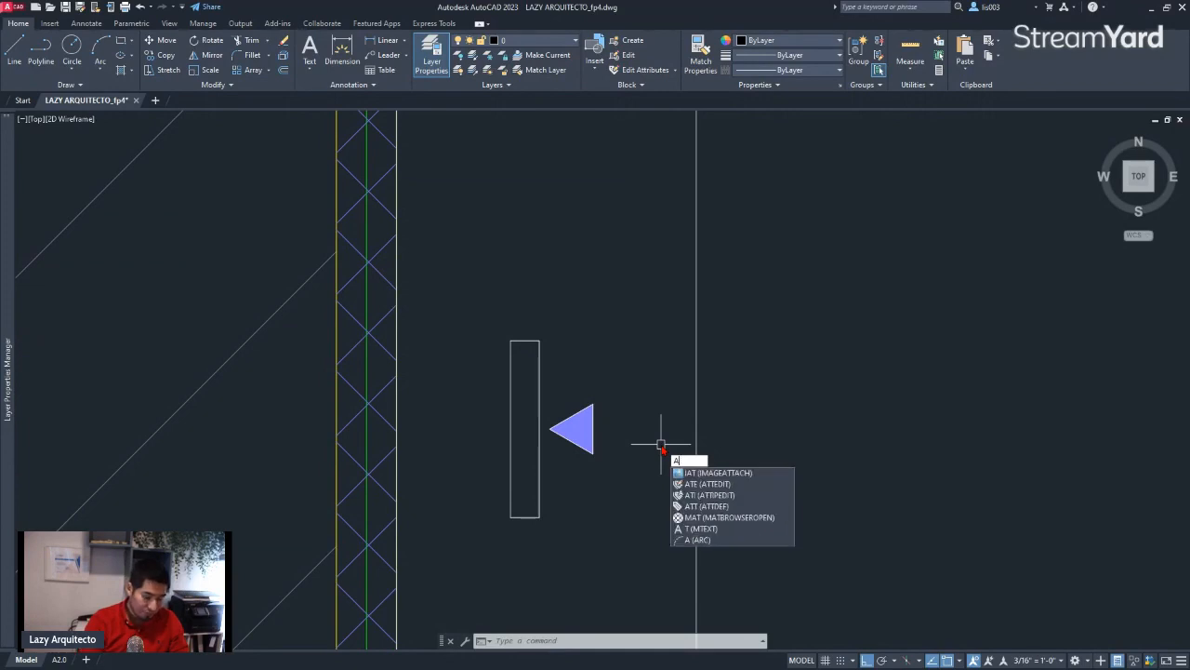
type("SYN")
key("BackSpace")
key("BackSpace")
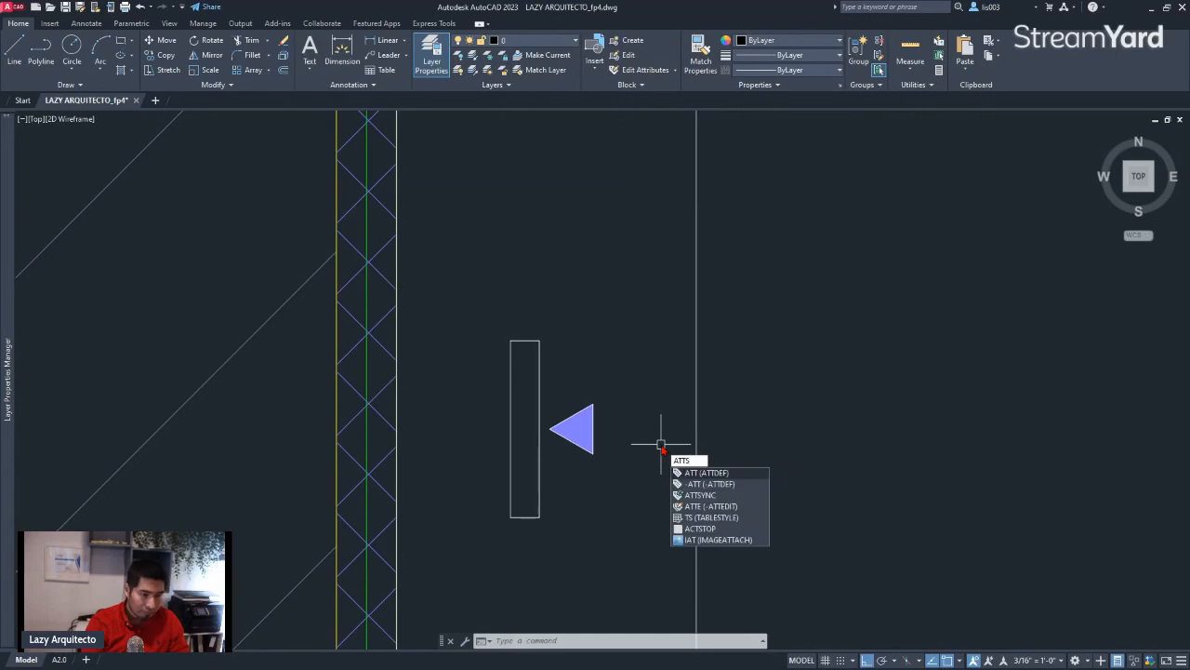
left_click(718, 499)
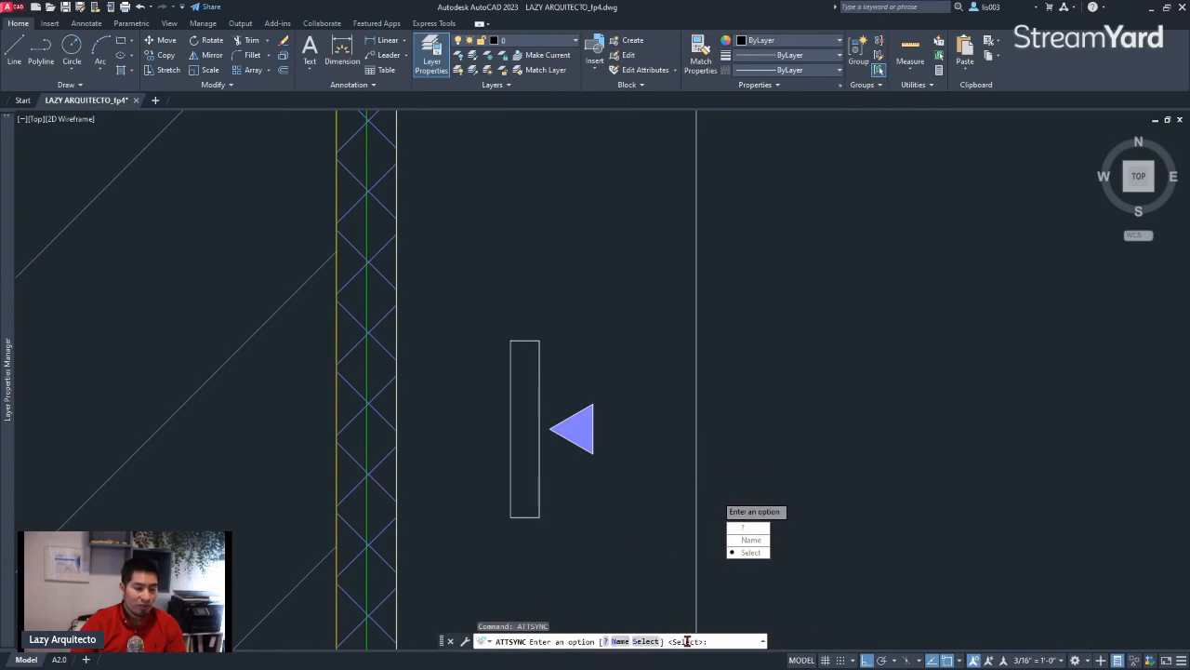
left_click(752, 553)
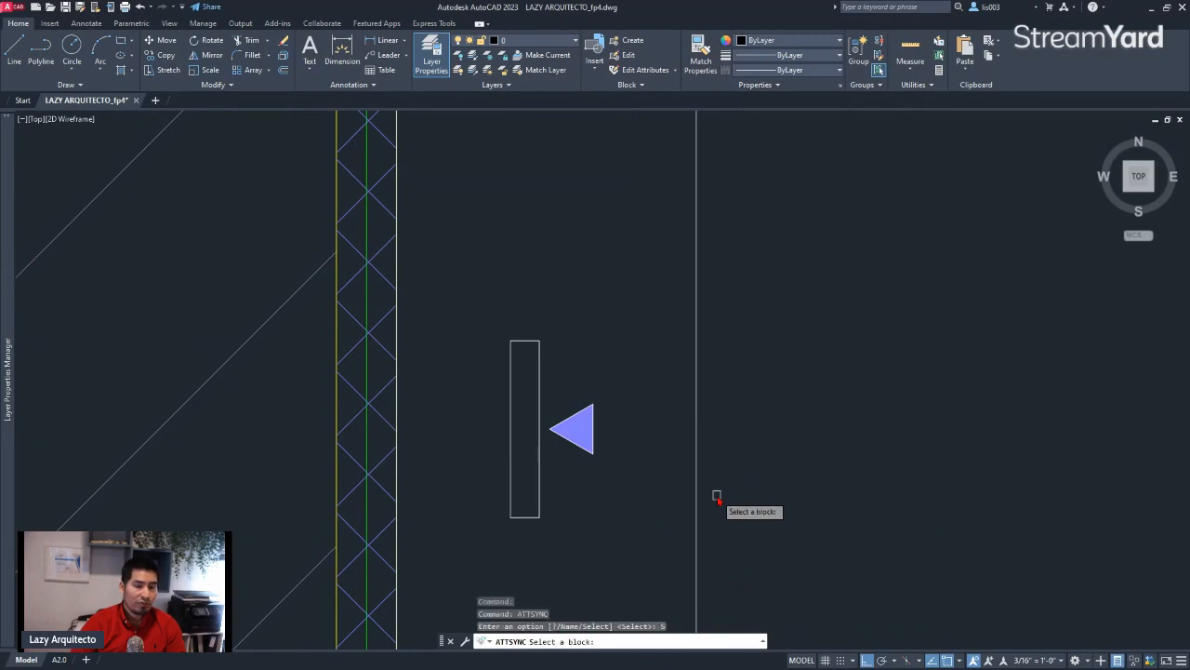
left_click(596, 418)
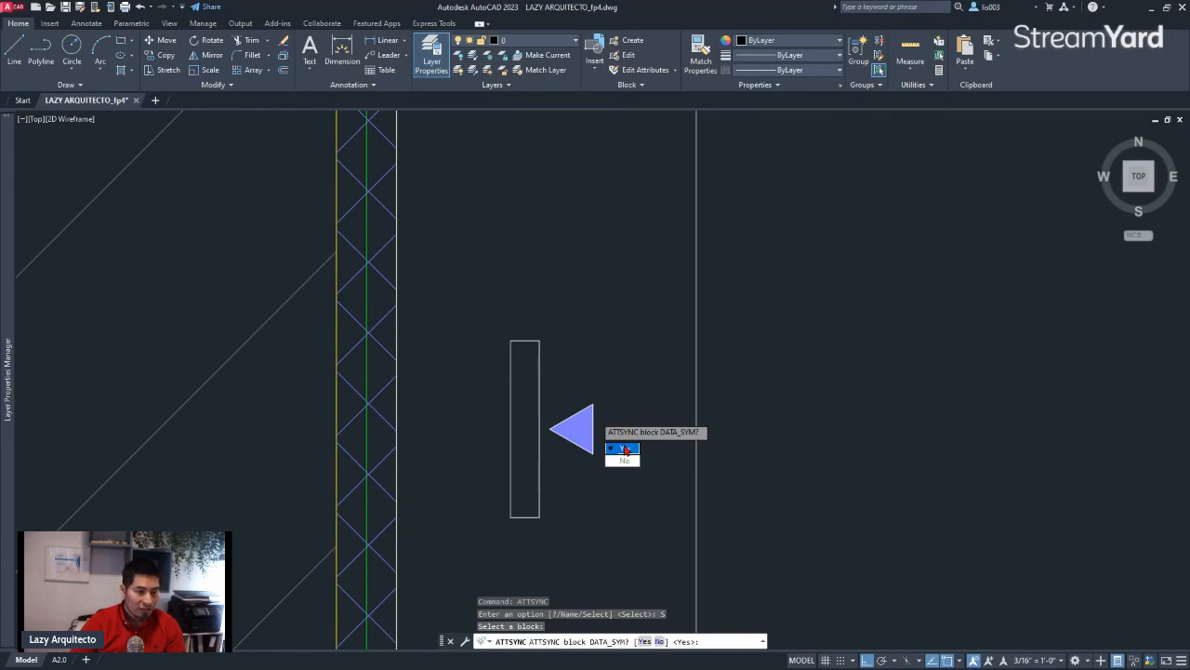
left_click(625, 450)
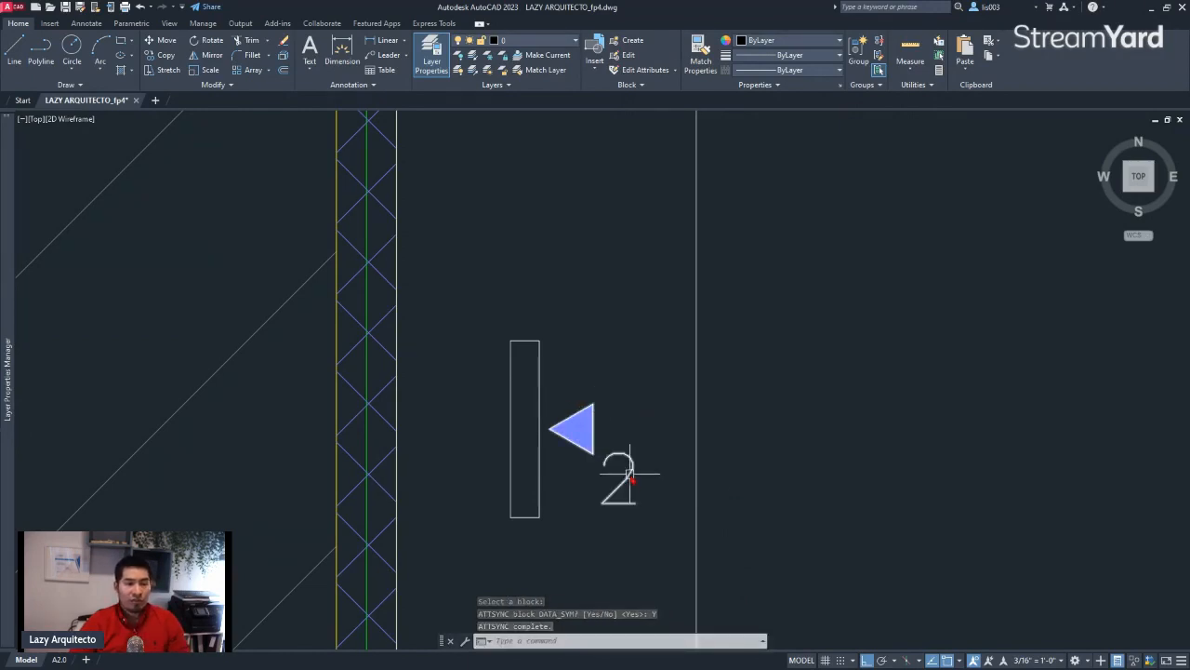
Inspect the synchronized DATA_SYM block up close, checking its alignment grip and the attribute number beside the triangle
scroll(620, 478, "down", 2)
middle_click_drag(611, 478, 443, 426)
scroll(443, 426, "up", 2)
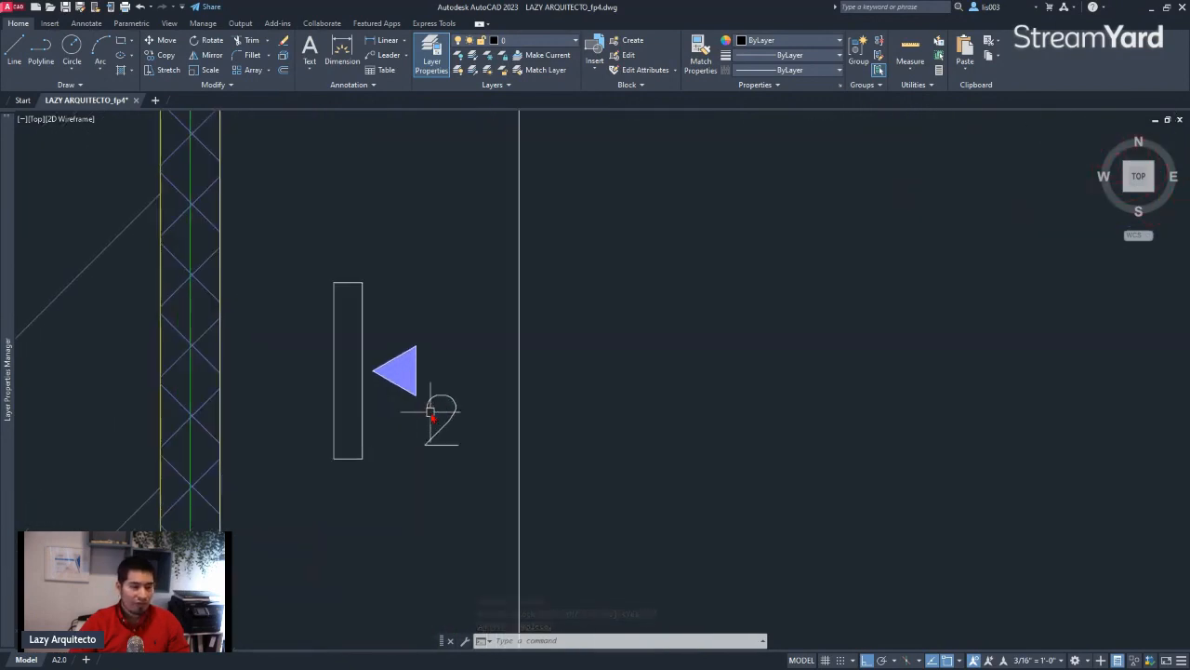
left_click(384, 377)
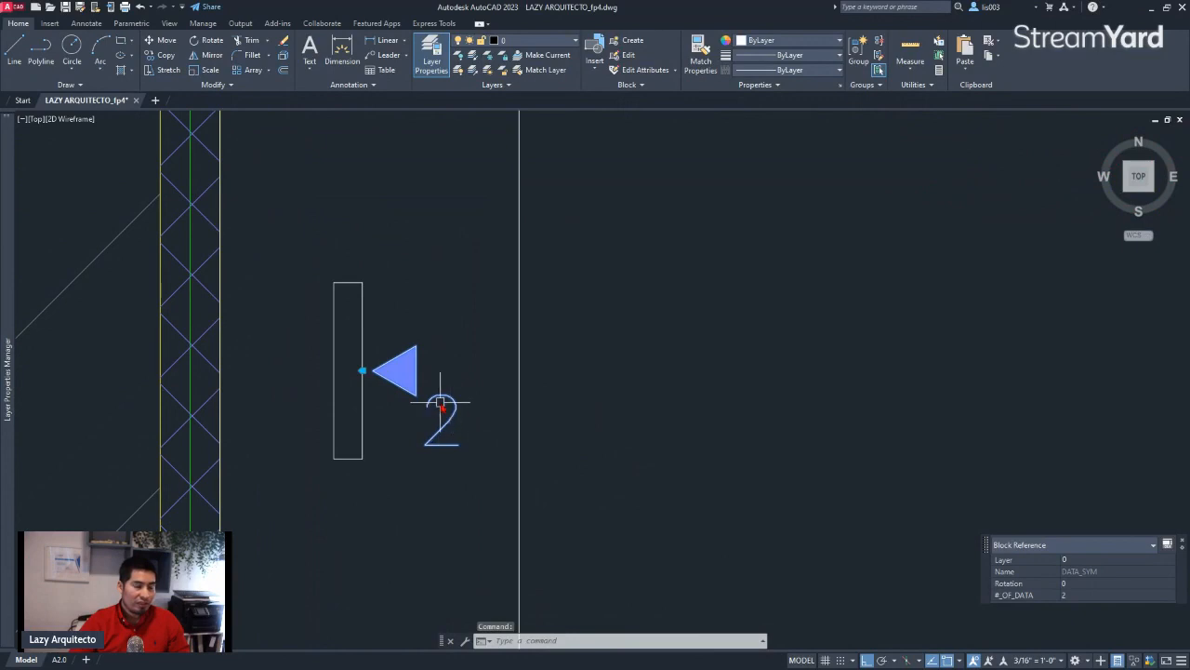
scroll(435, 406, "up", 4)
middle_click_drag(433, 403, 483, 340)
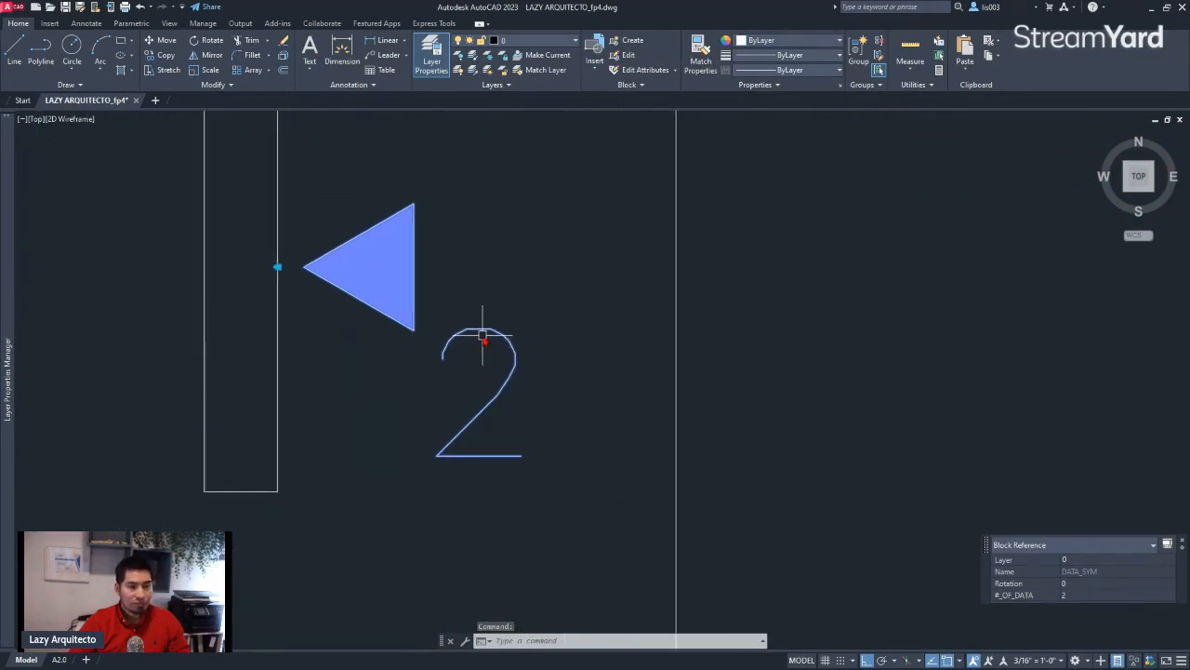
key("Escape")
scroll(497, 353, "down", 2)
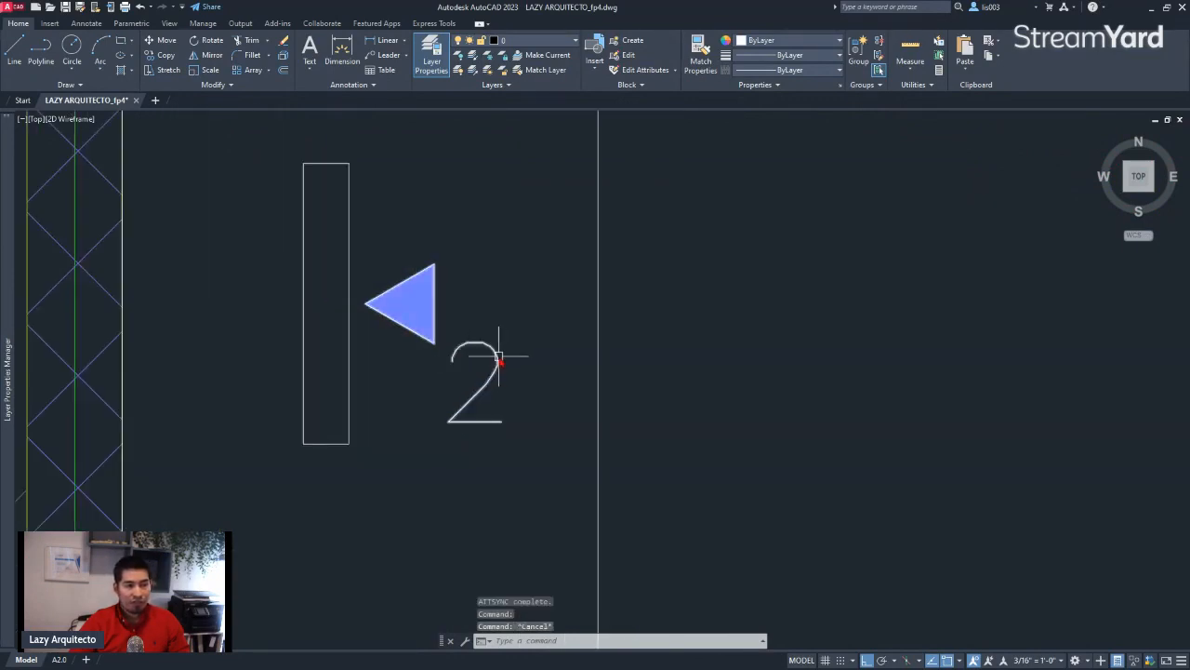
Try a #_OF_DATA value of 3 in the block's attribute editor, and undo the edit
double_click(498, 357)
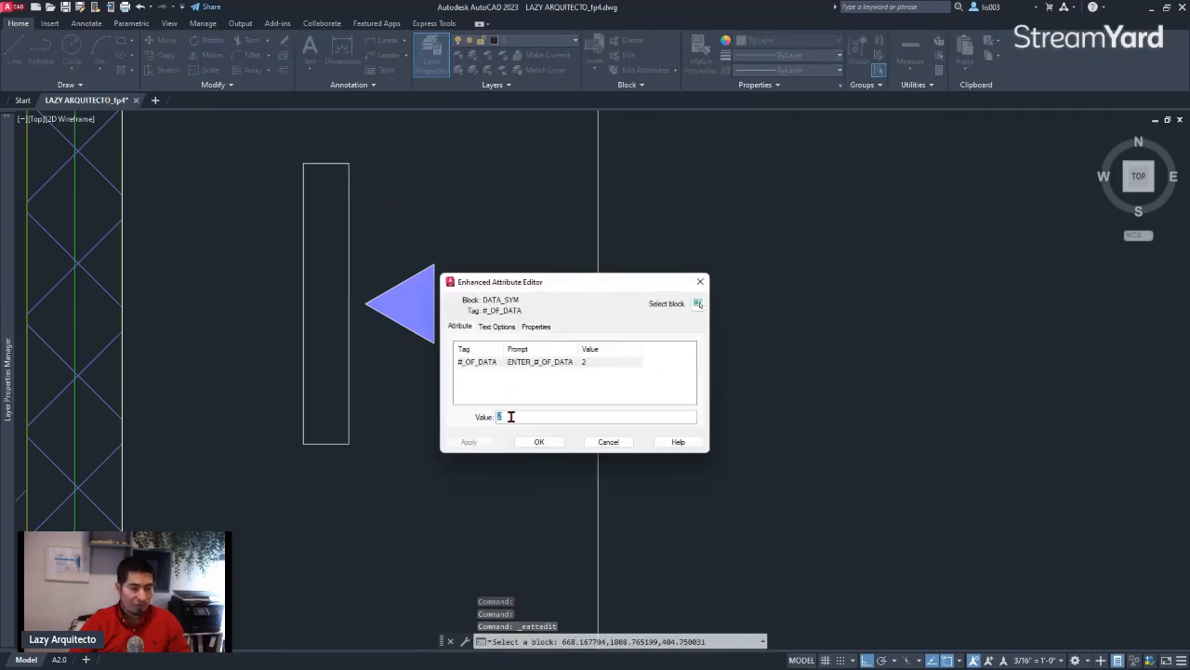
type("3")
left_click(539, 443)
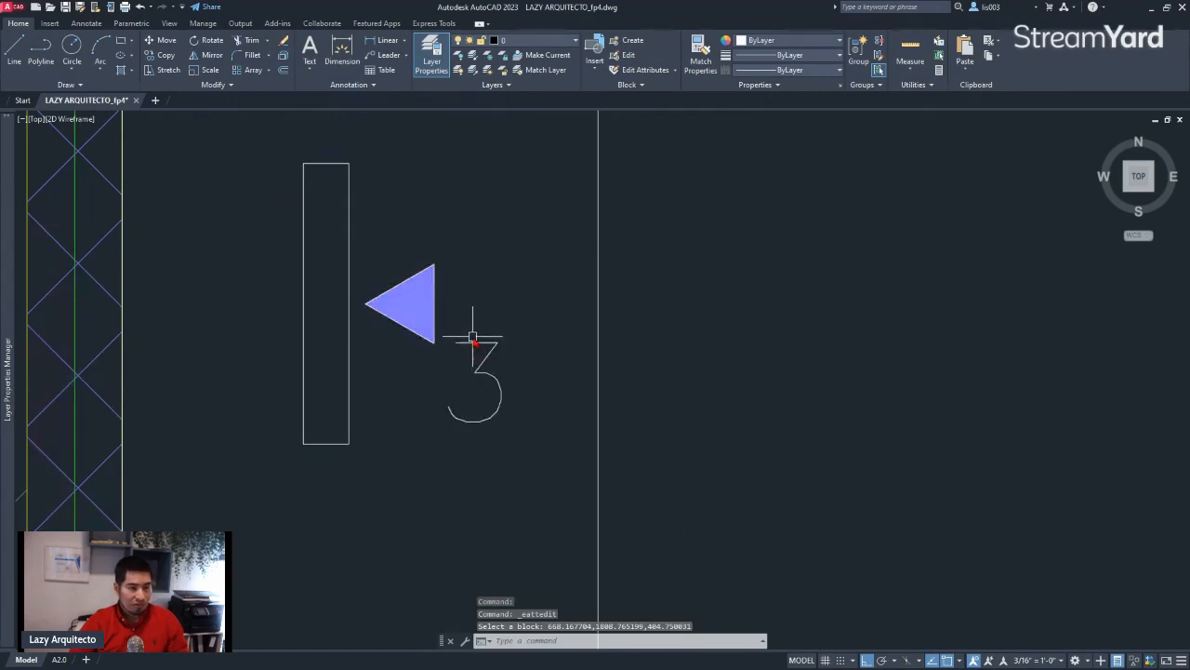
key("ctrl+z")
With Ortho off, move the DATA_SYM block by its alignment grip onto the lower edge of the slanted rectangle on the desk beside door 101
scroll(425, 389, "down", 4)
scroll(425, 389, "down", 3)
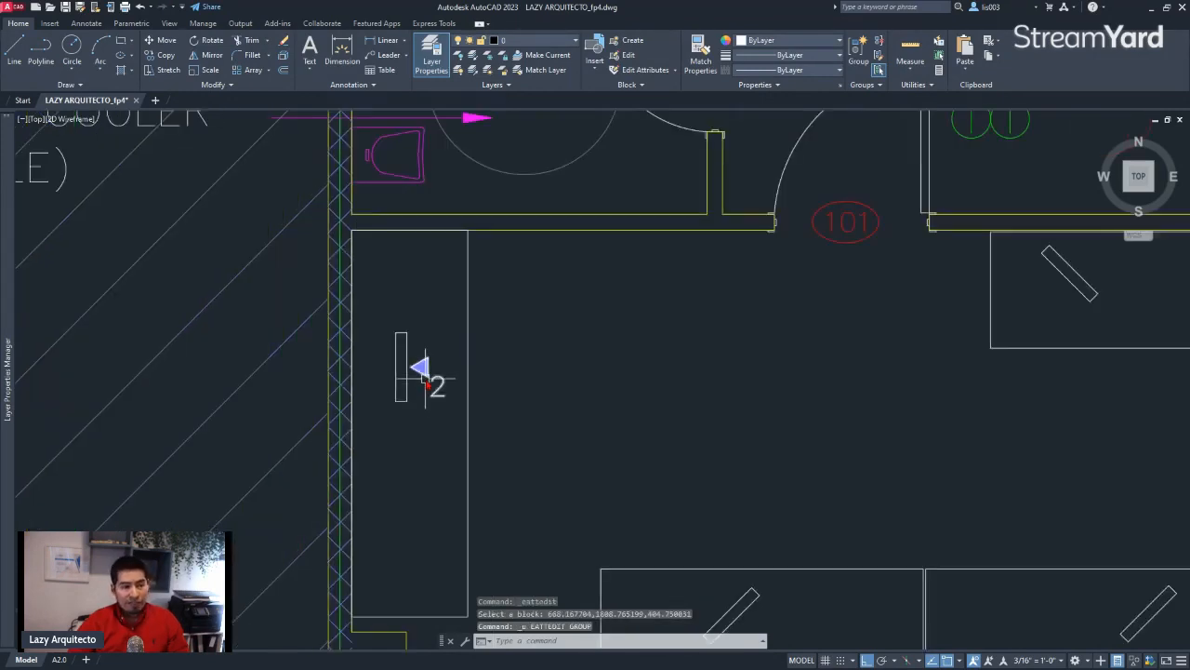
left_click(437, 382)
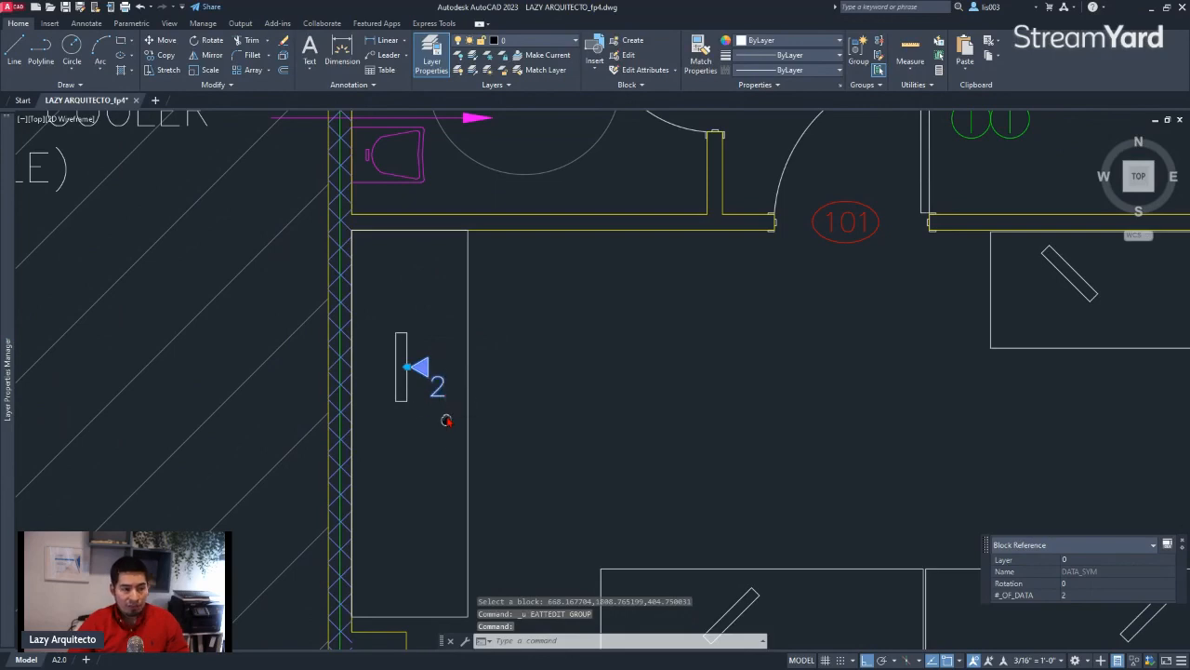
mouse_move(446, 417)
middle_mouse_down()
mouse_move(335, 348)
mouse_move(354, 372)
middle_mouse_up()
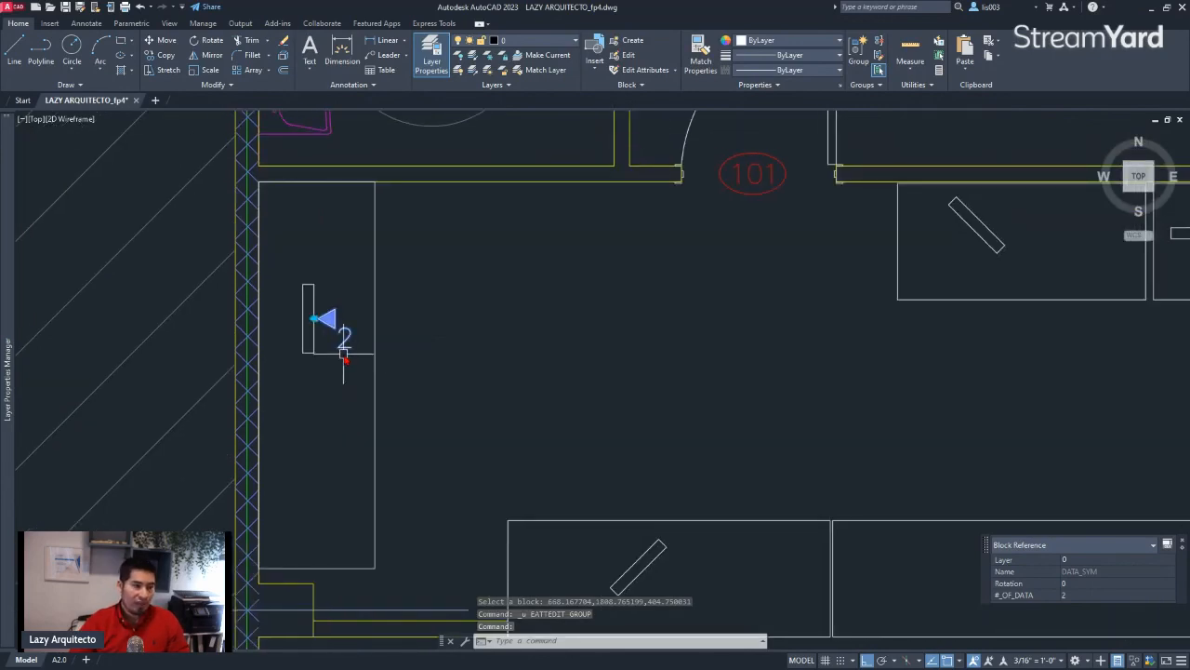
scroll(327, 327, "up", 4)
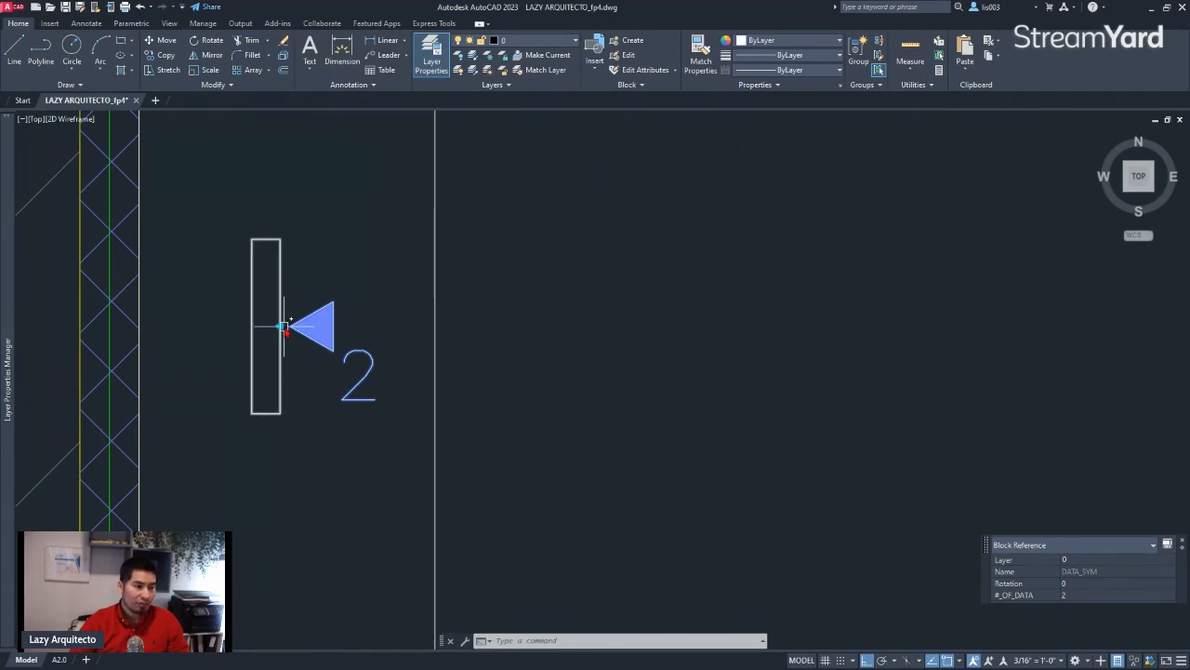
left_click(283, 325)
scroll(297, 330, "down", 4)
scroll(681, 296, "up", 2)
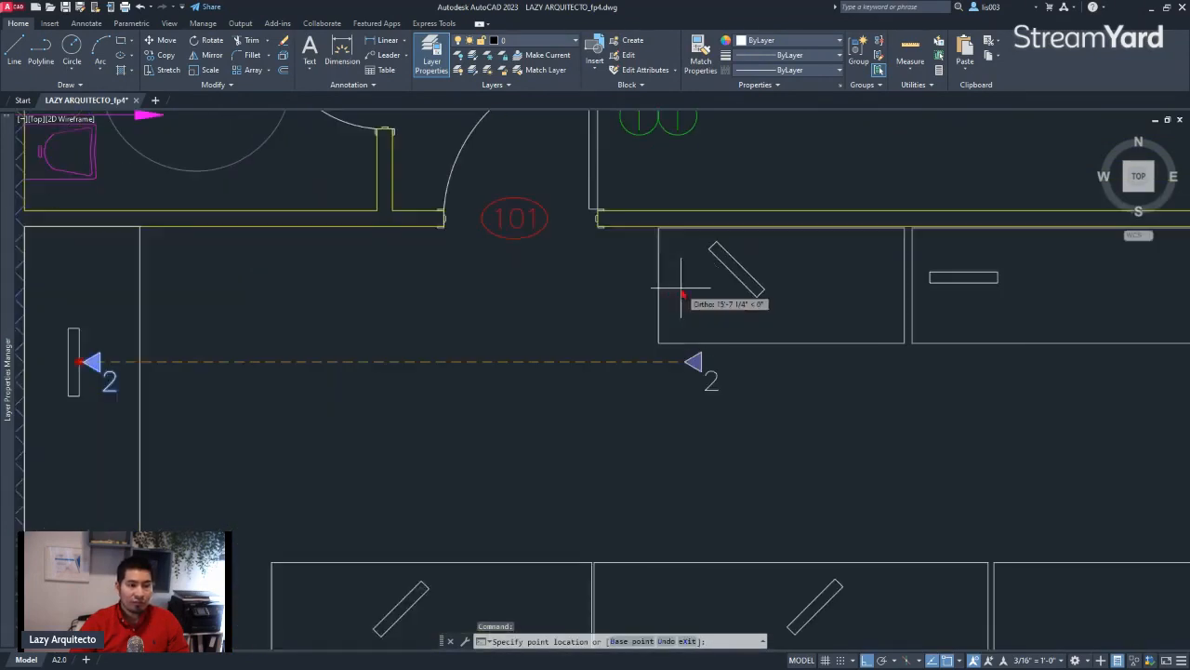
scroll(682, 295, "up", 2)
key("F8")
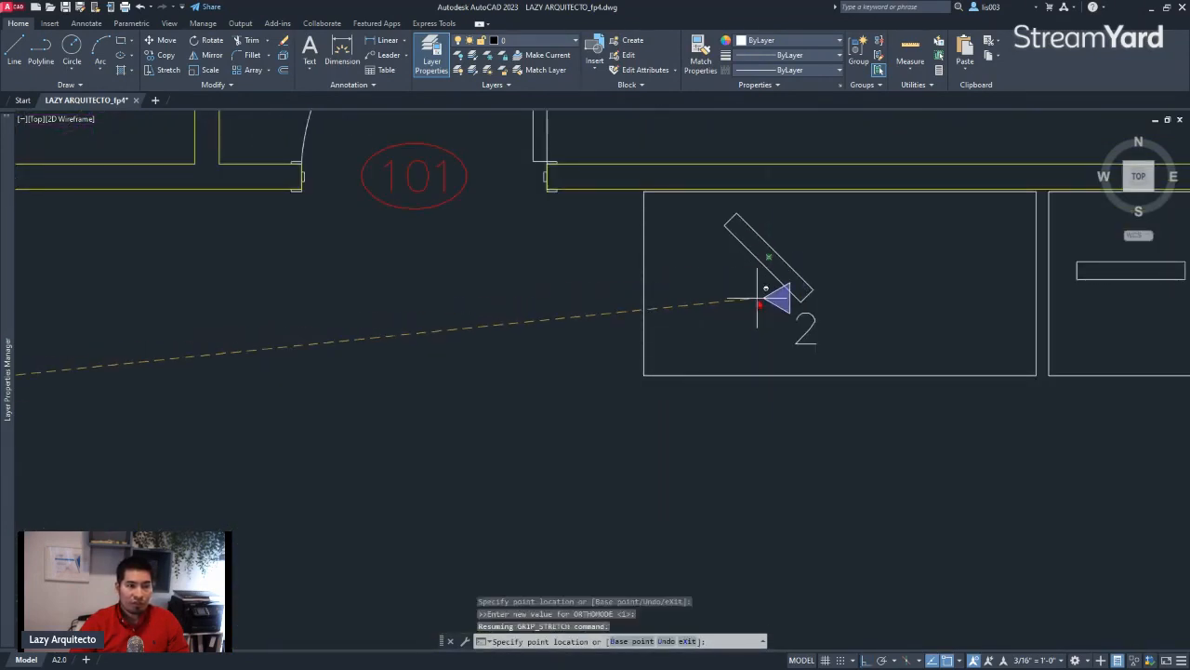
left_click(780, 280)
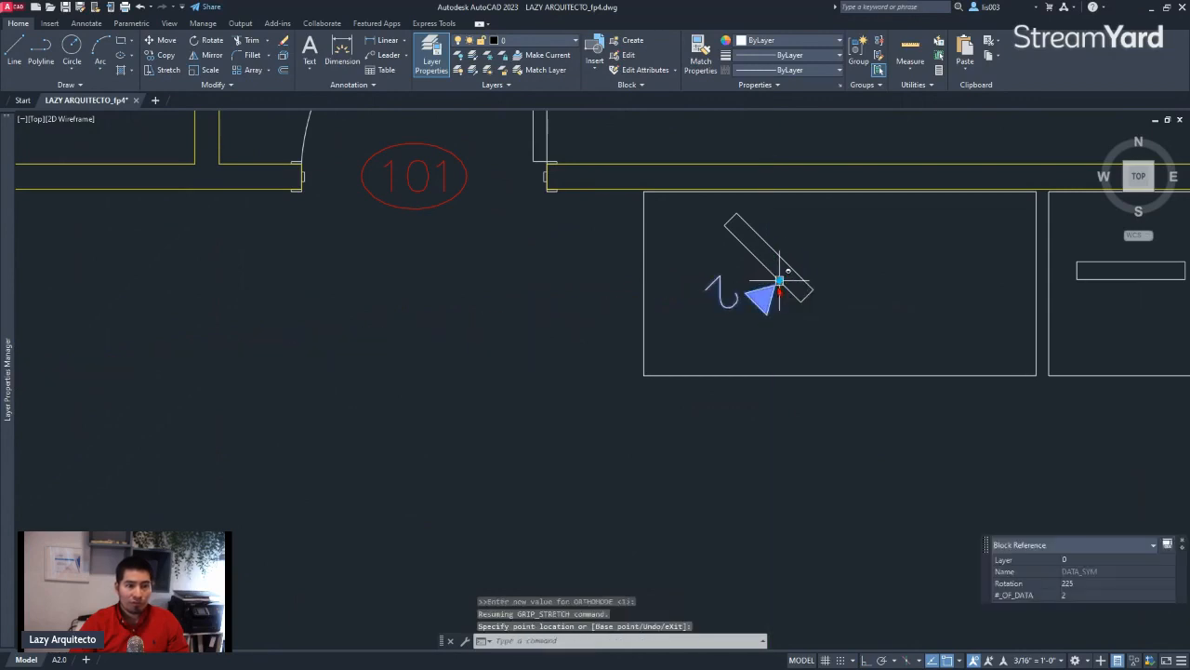
key("Escape")
Run TORIENT on the DATA_SYM block and turn its attribute number upright using two points along a horizontal line
middle_click_drag(735, 314, 604, 364)
scroll(588, 358, "up", 2)
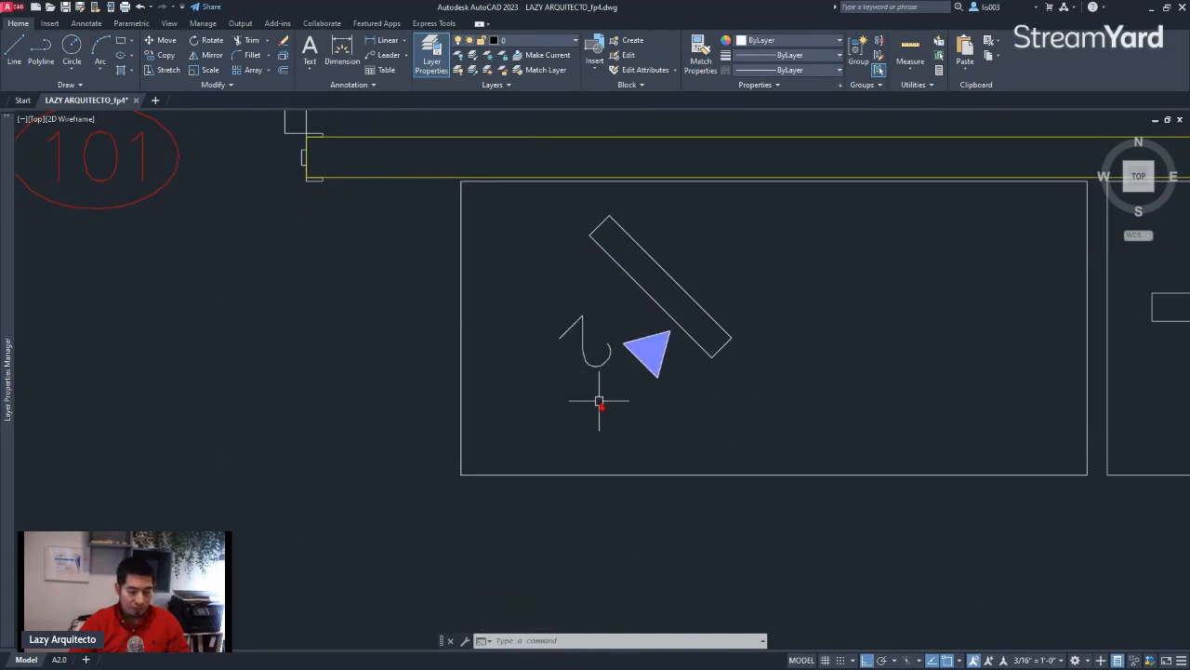
type("TORIE")
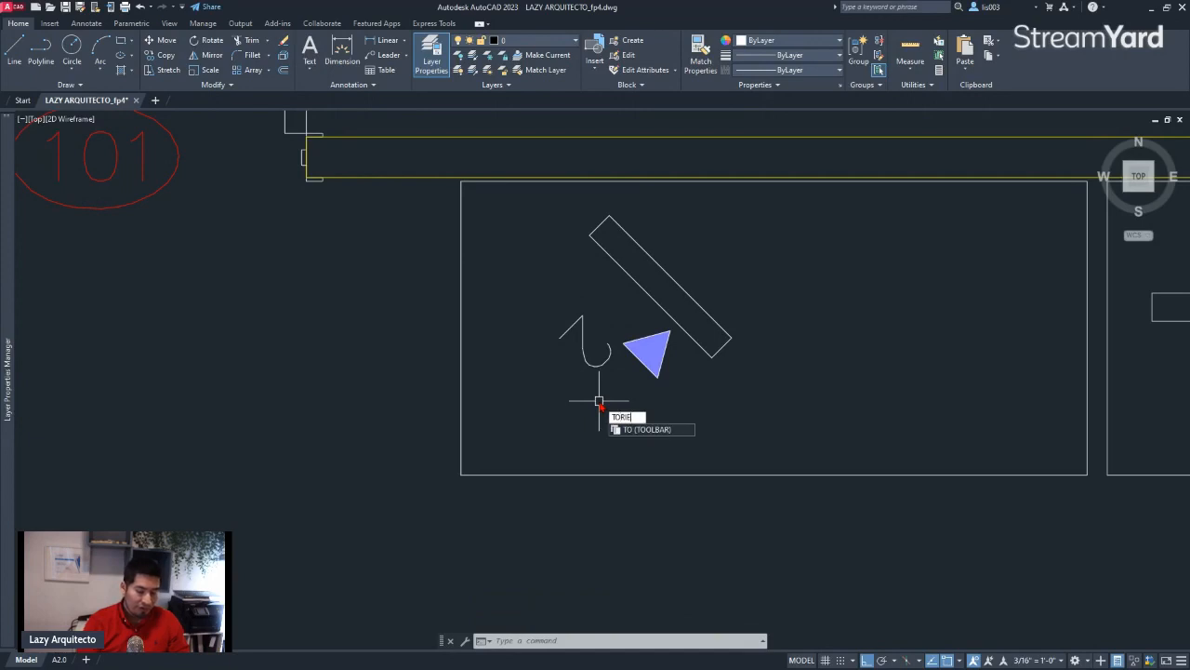
type("NT")
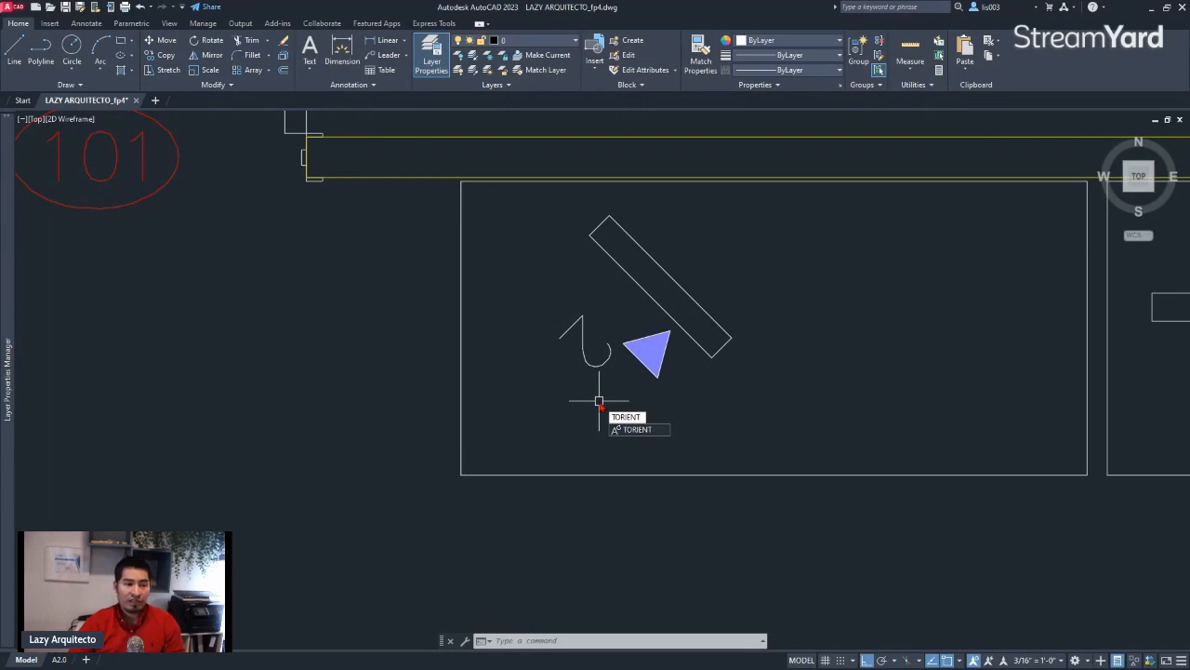
key("Return")
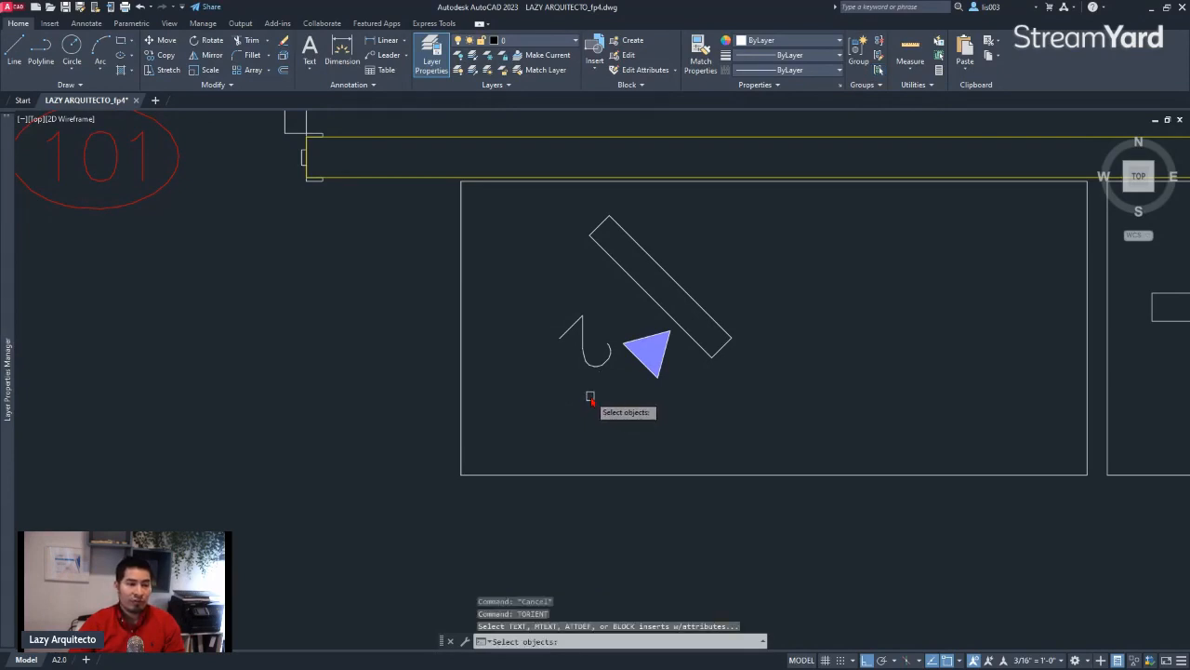
left_click(610, 351)
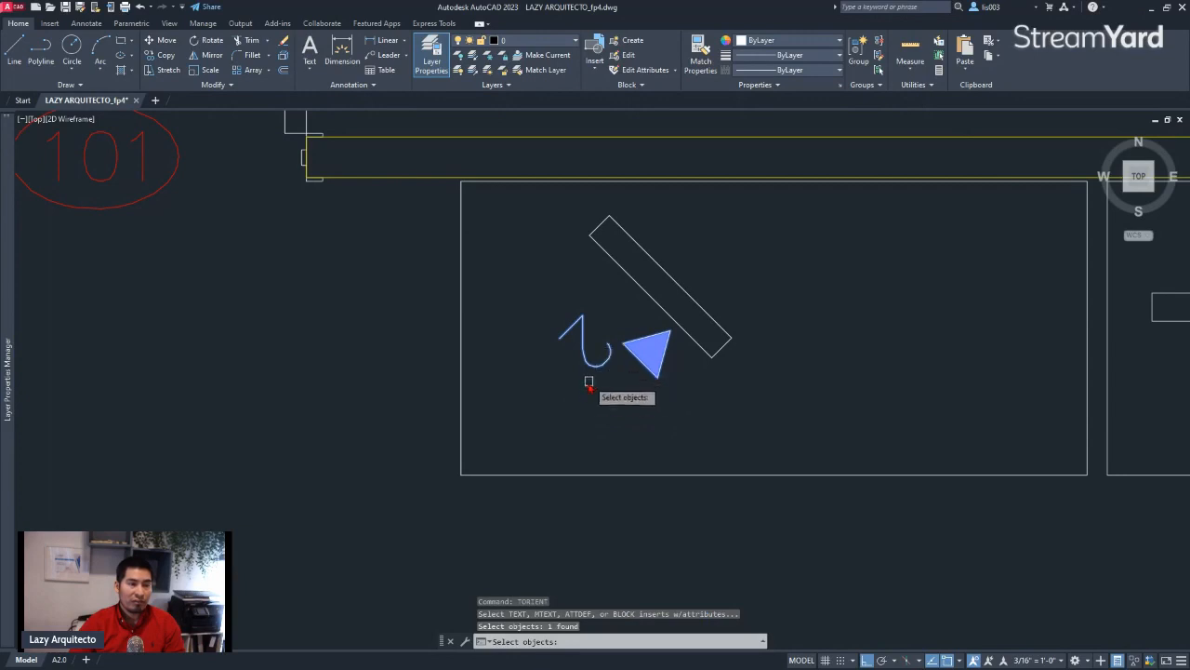
key("Return")
scroll(581, 394, "down", 2)
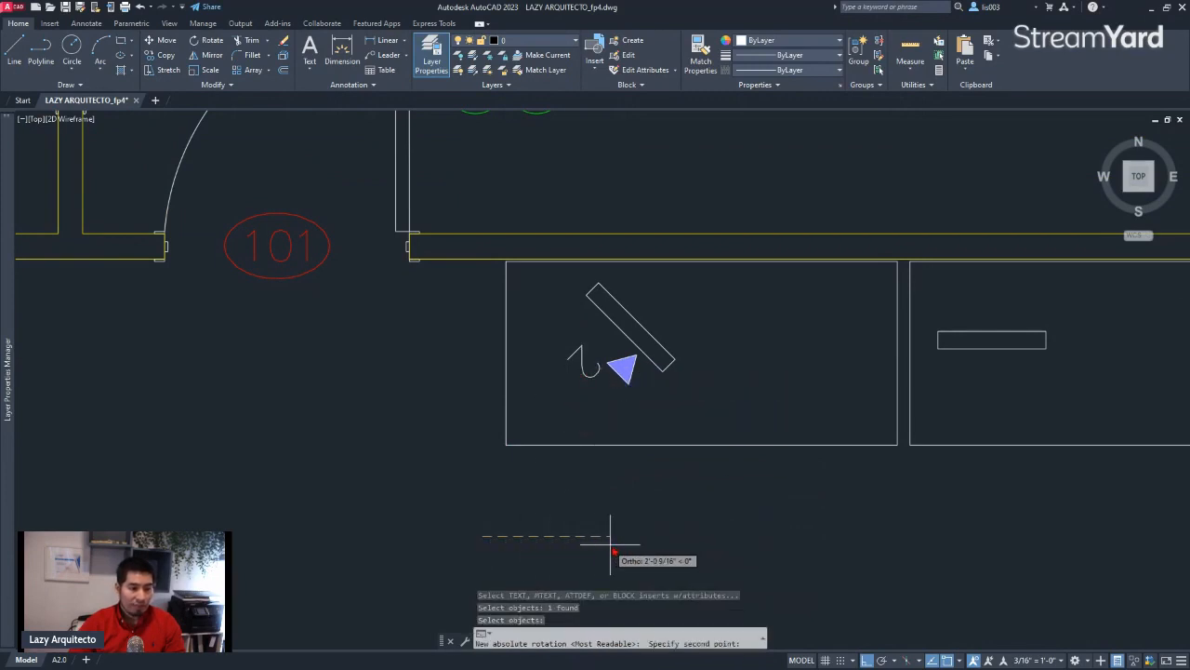
left_click(686, 537)
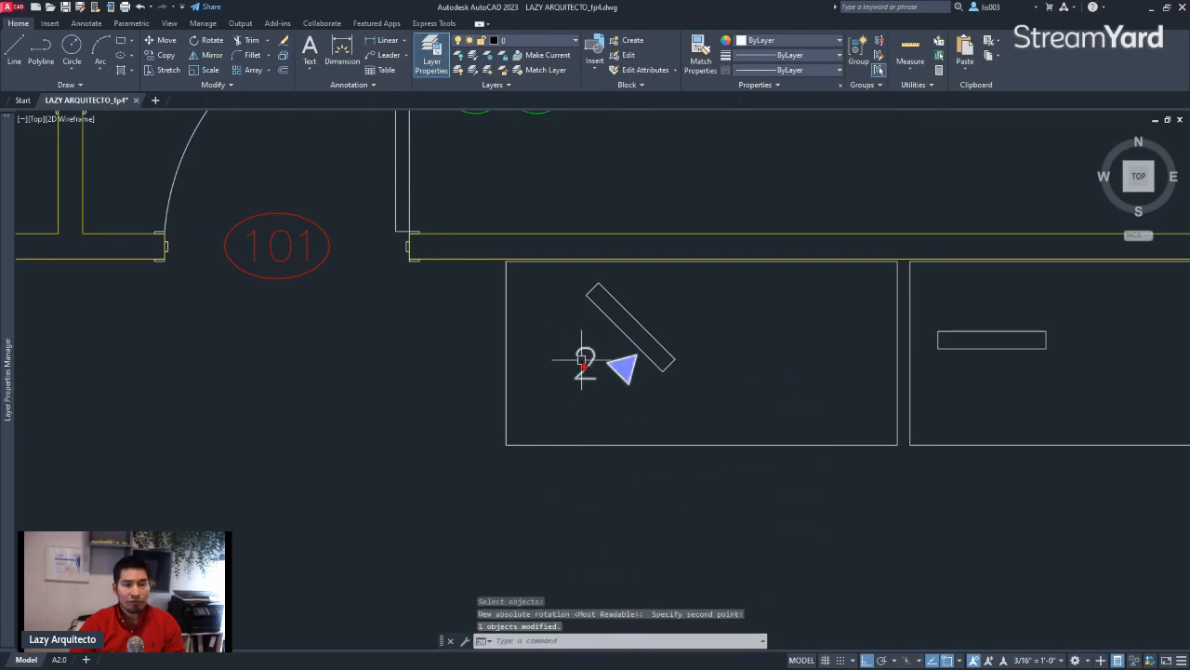
Inspect the DATA_SYM block on the desk beside door 101, checking its upright number against the slanted triangle
scroll(582, 361, "down", 2)
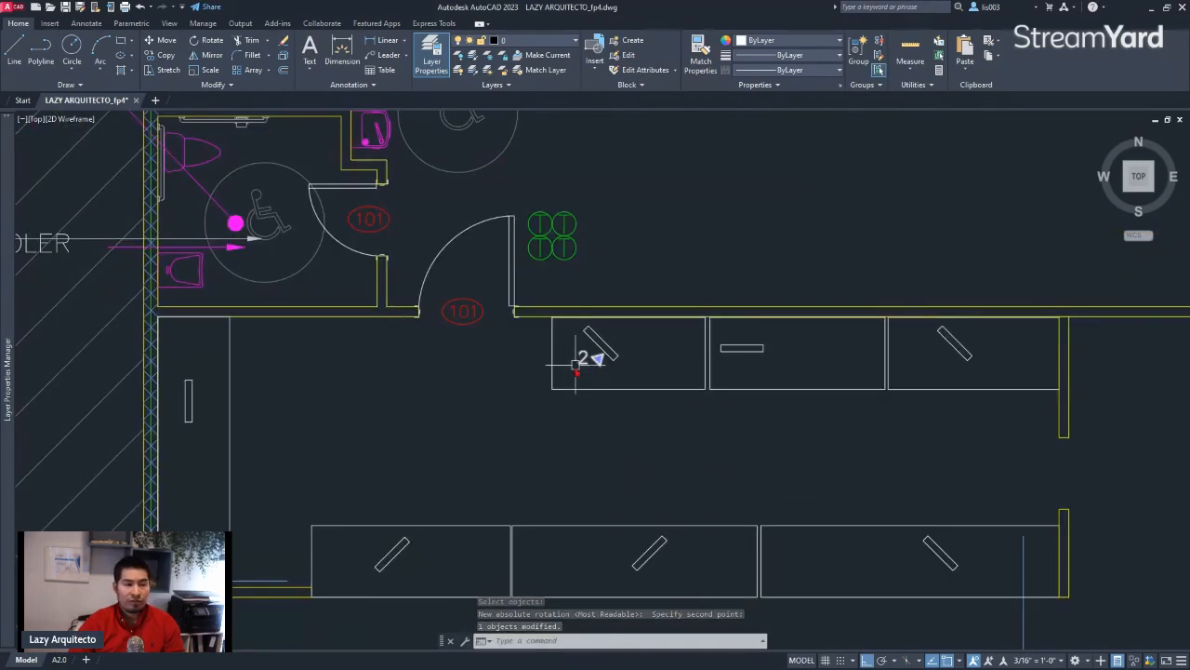
scroll(546, 358, "up", 3)
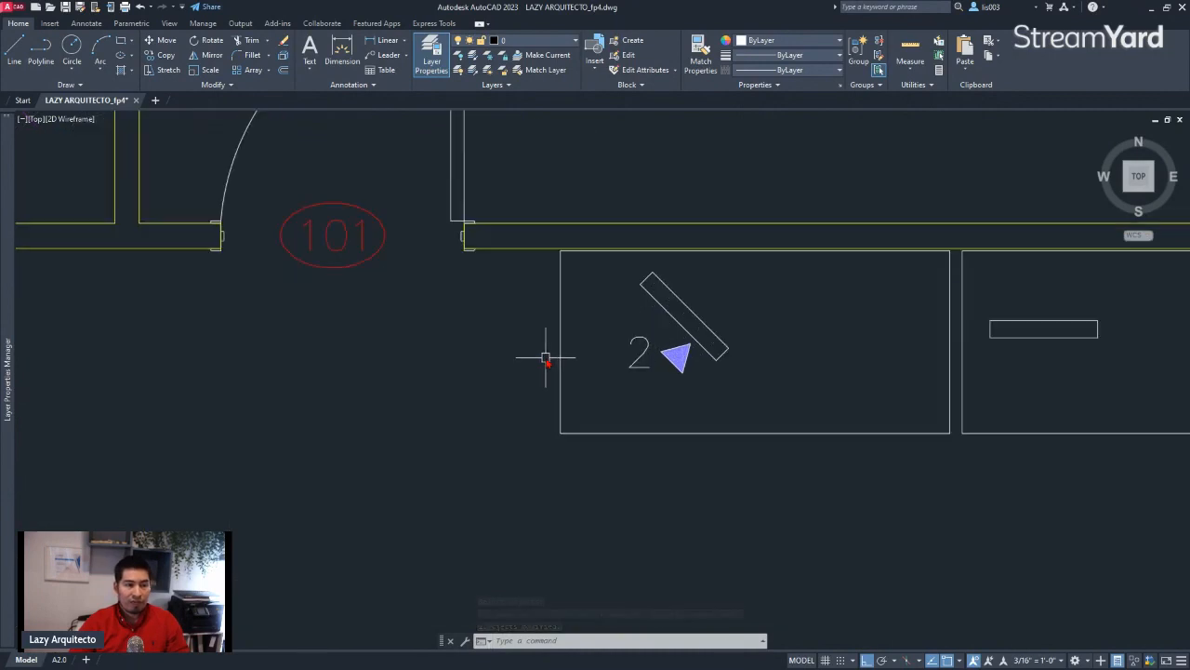
left_click(644, 344)
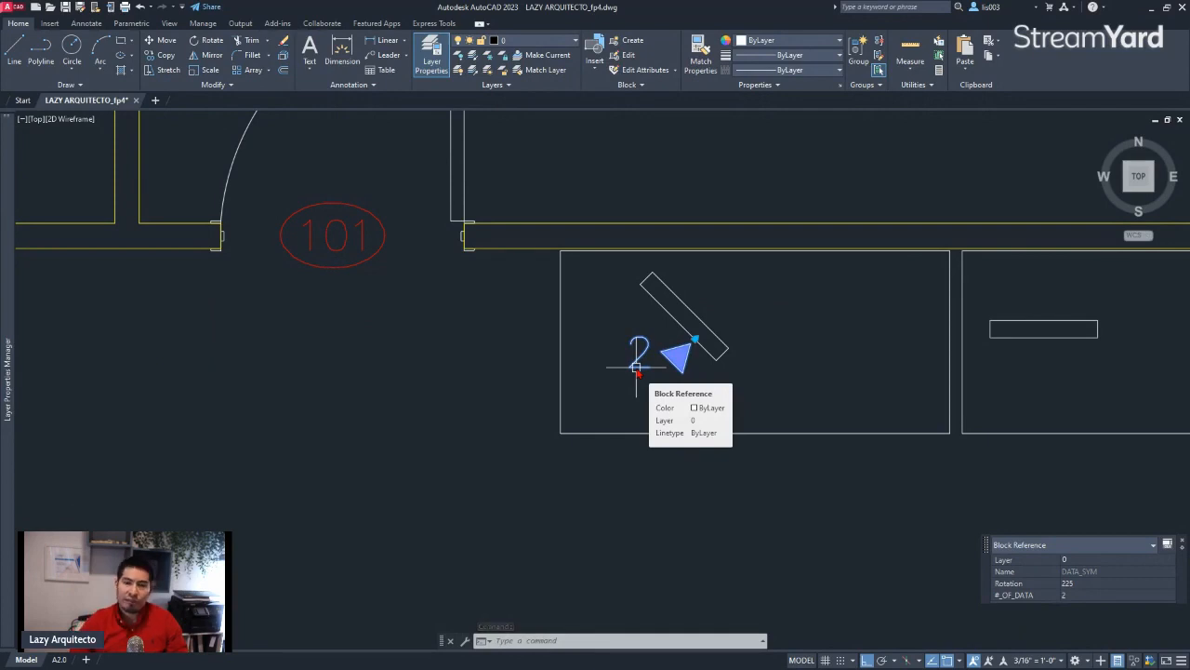
middle_click_drag(674, 366, 678, 458)
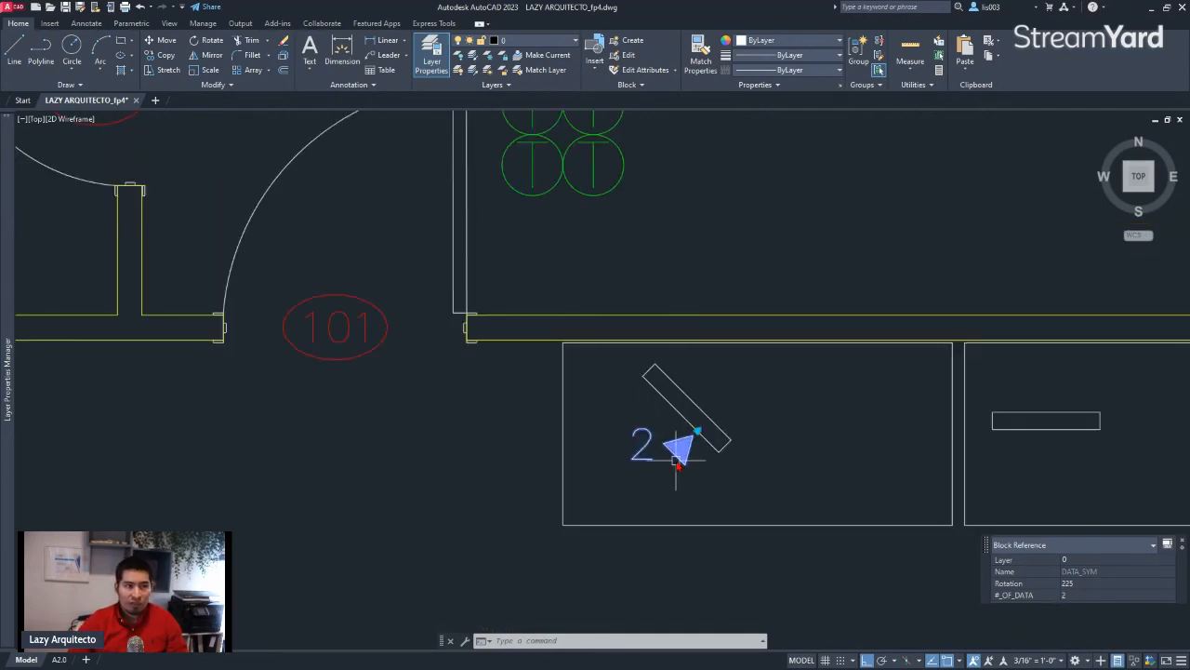
scroll(676, 456, "up", 5)
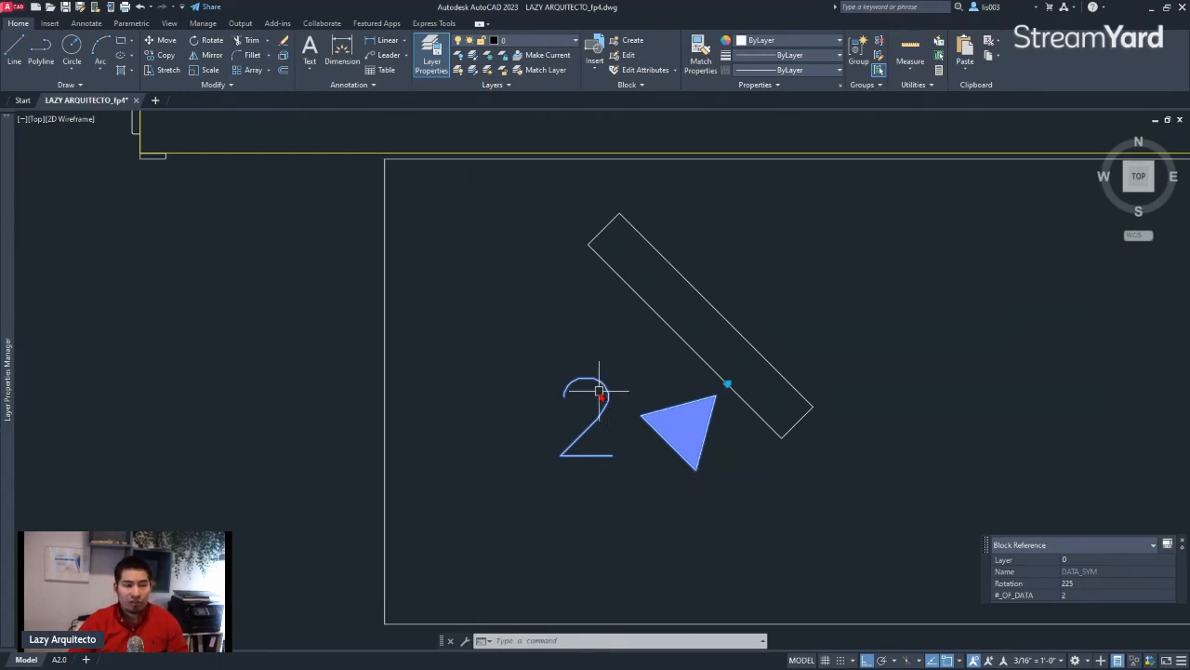
key("Escape")
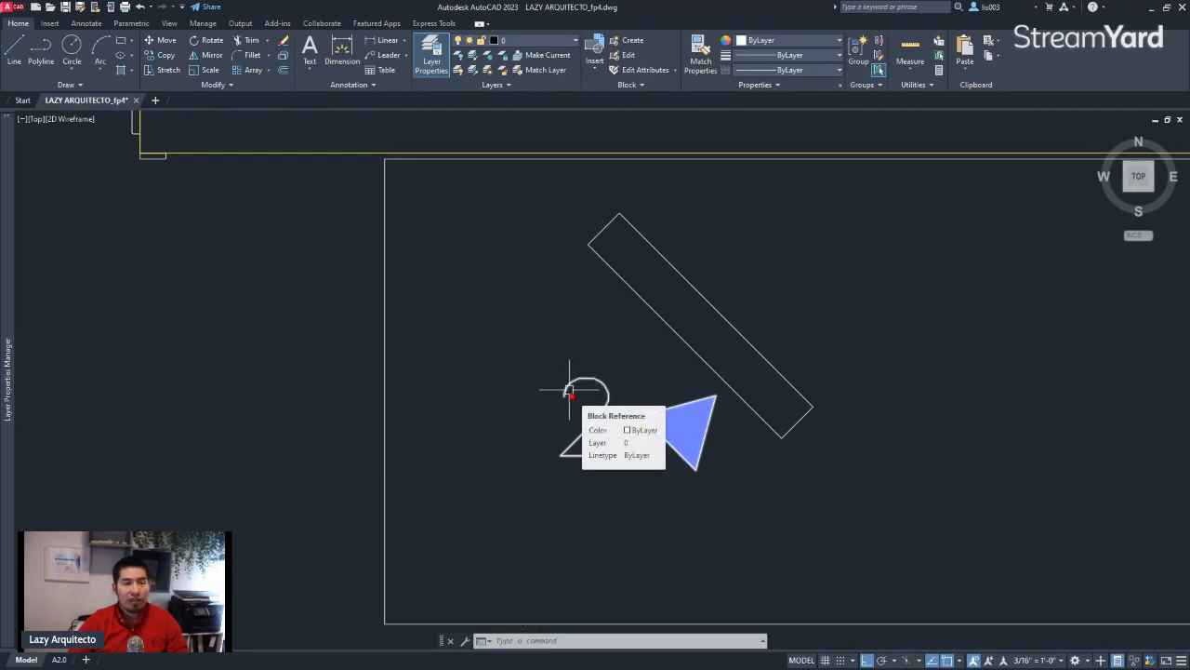
Open the DATA_SYM block on the desk in the Block Editor
left_click(569, 390)
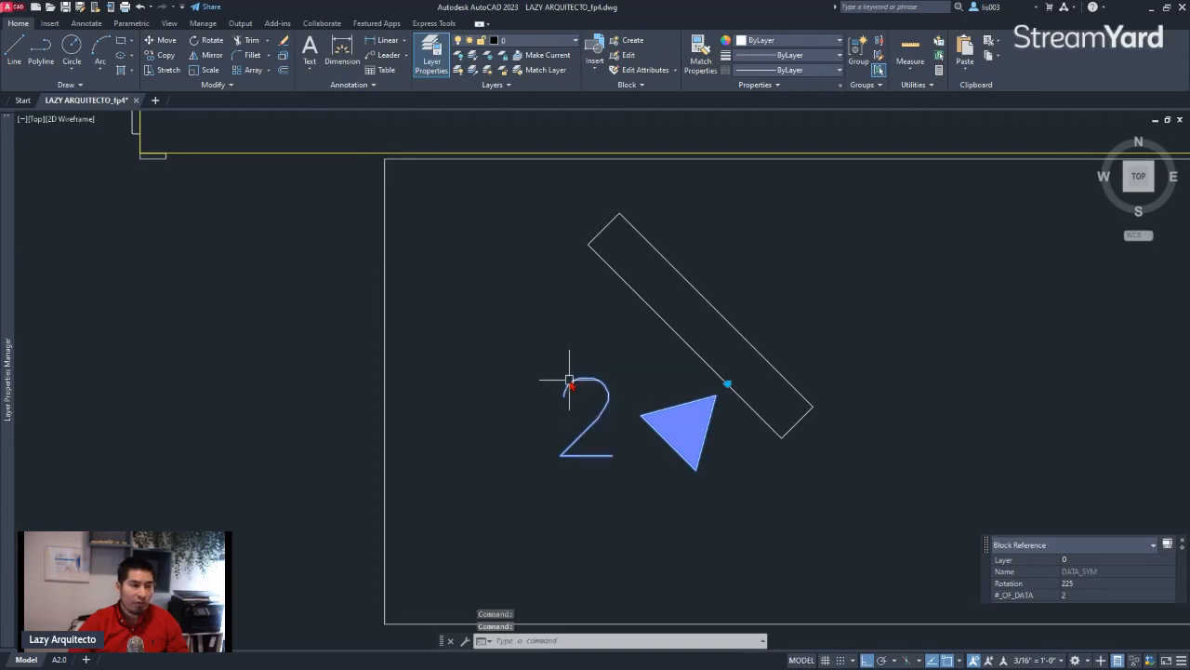
right_click(569, 382)
left_click(612, 327)
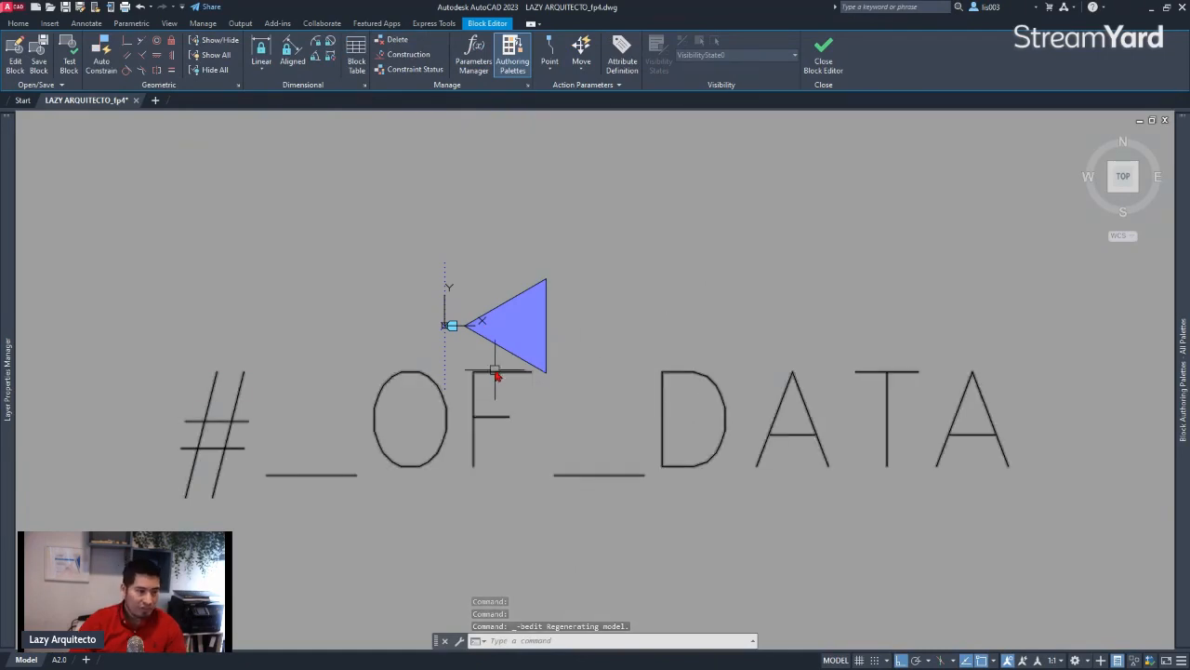
Explode the nested DATA block that forms the triangle inside the DATA_SYM definition
scroll(494, 377, "up", 2)
middle_click_drag(494, 366, 659, 335)
scroll(641, 348, "up", 1)
scroll(630, 372, "down", 4)
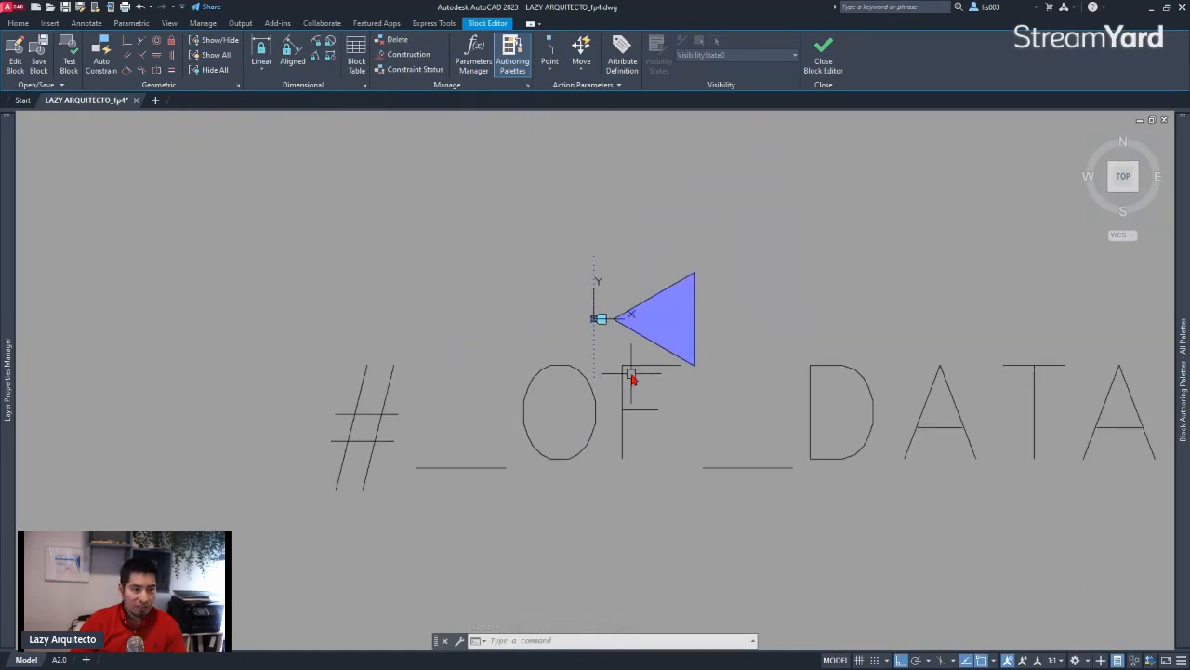
scroll(632, 294, "up", 2)
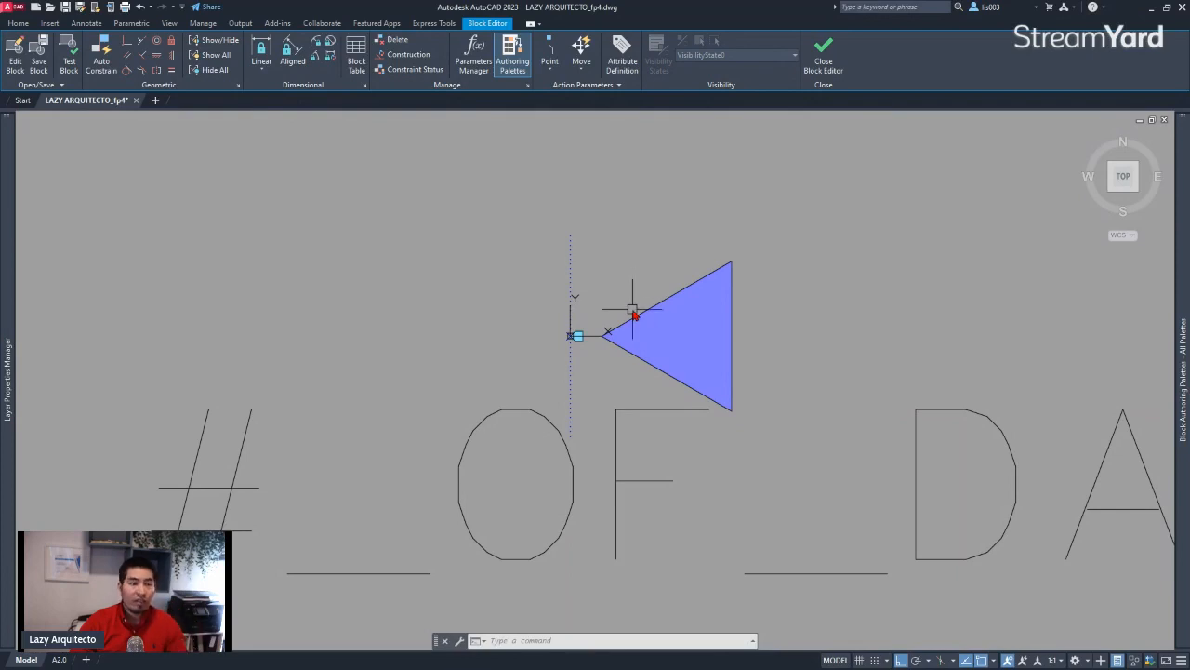
scroll(657, 273, "up", 2)
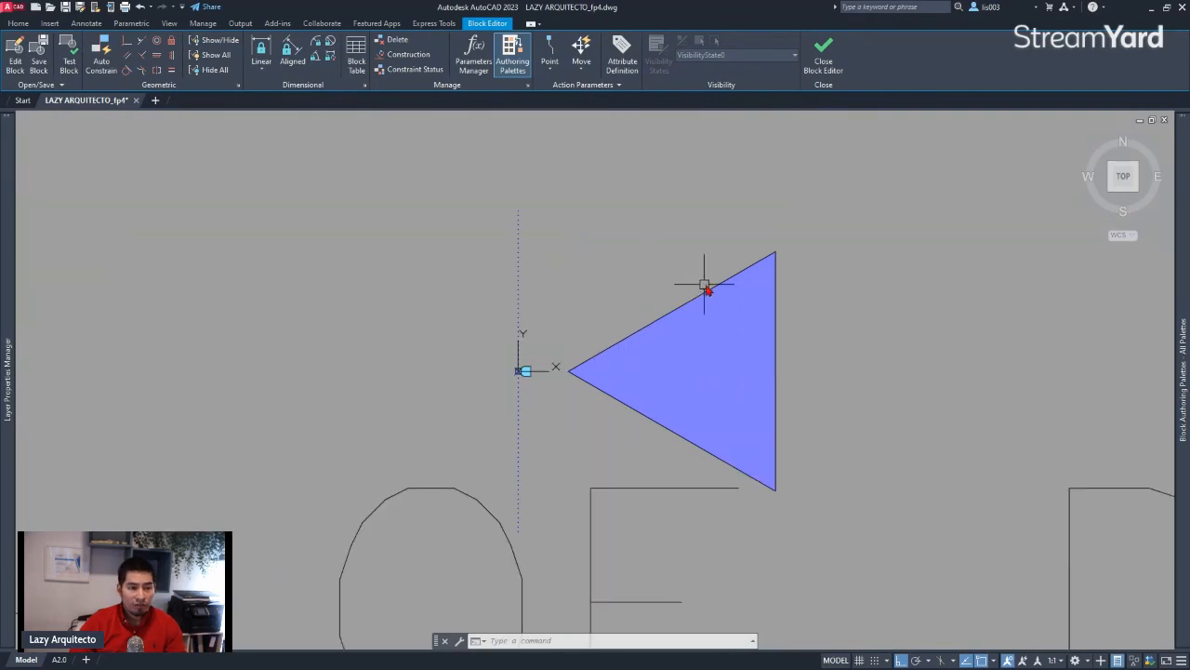
left_click(760, 268)
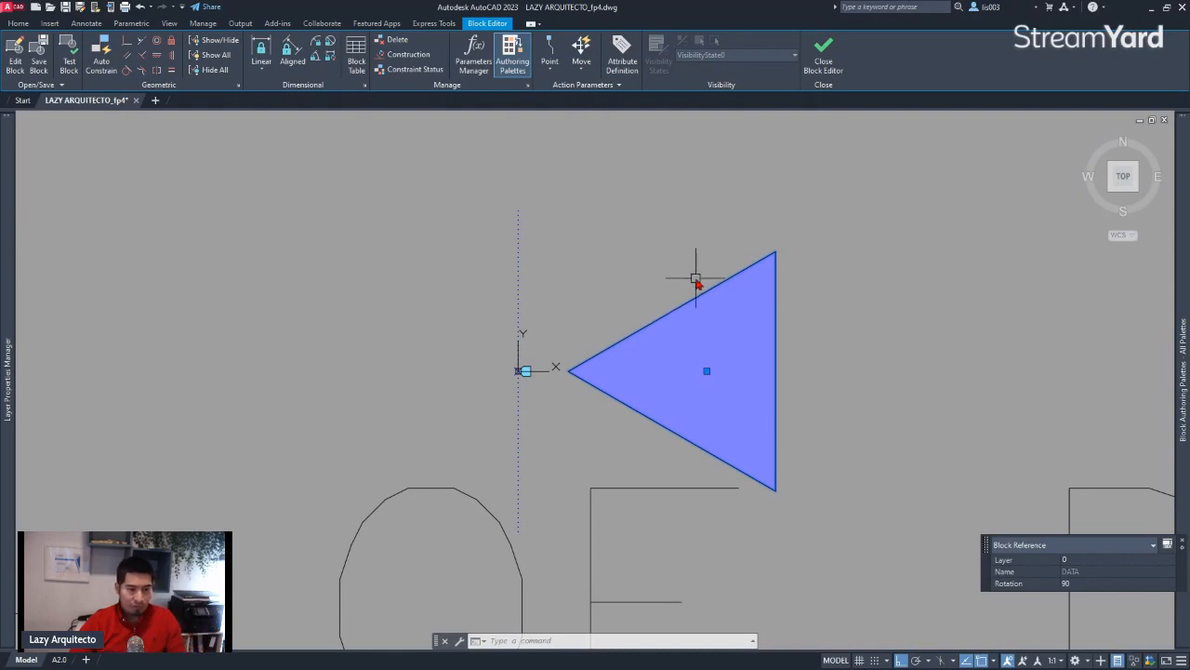
type("x")
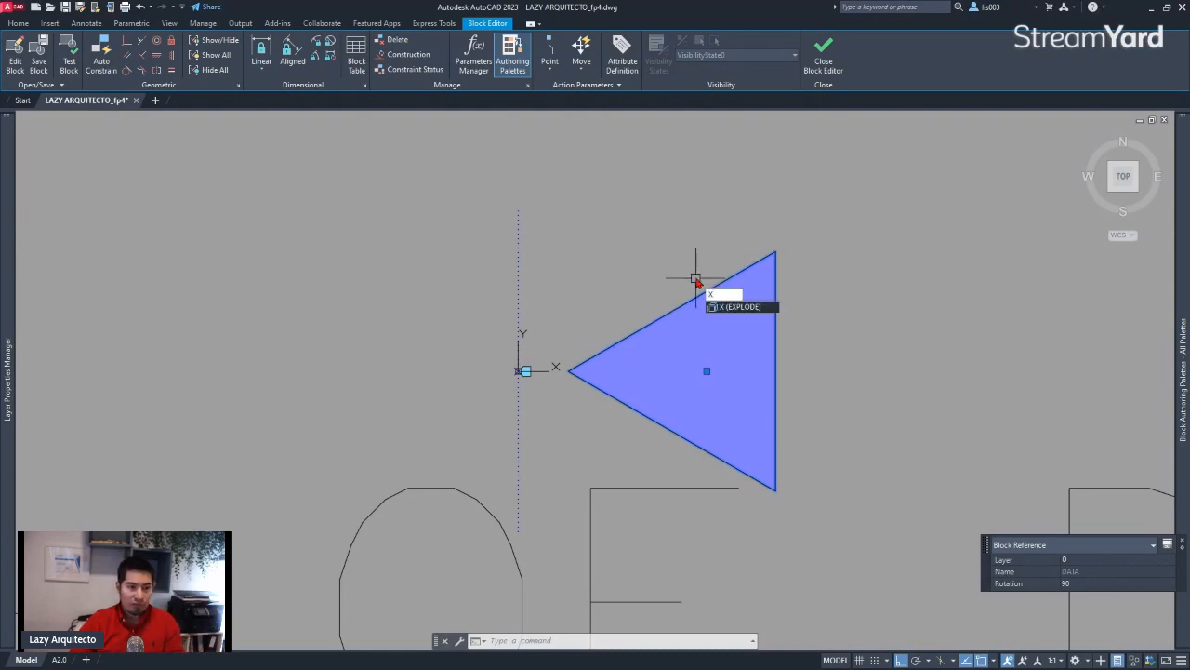
key("Return")
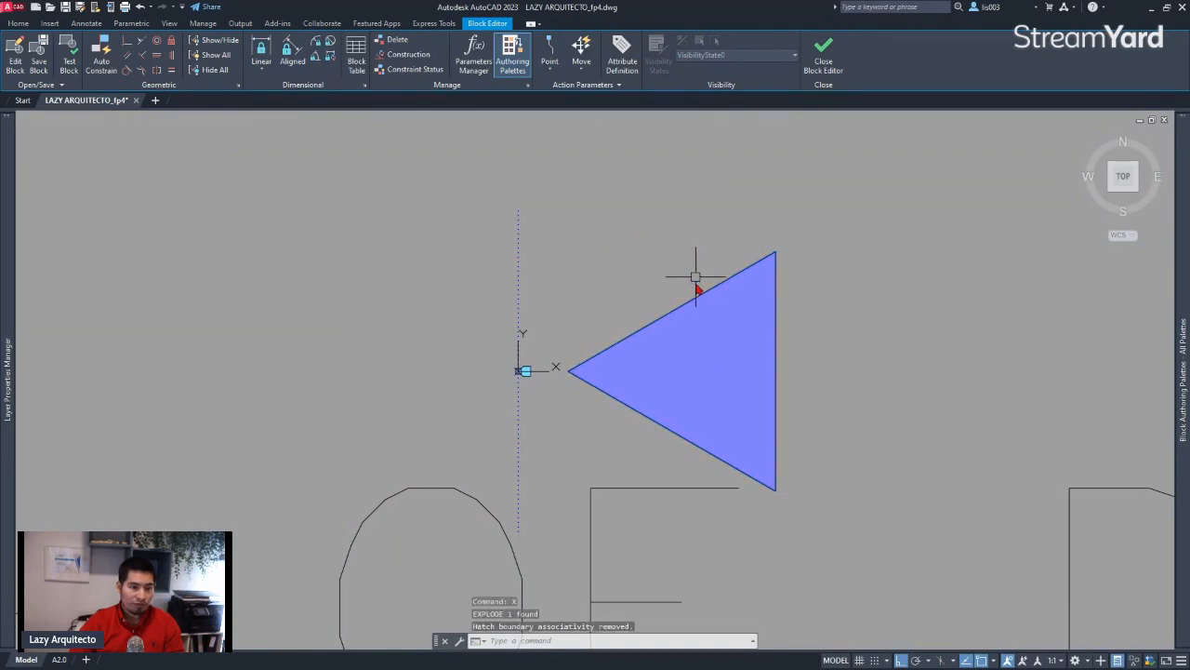
Check the properties of the exploded triangle's polyline outline and its solid hatch
left_click(680, 305)
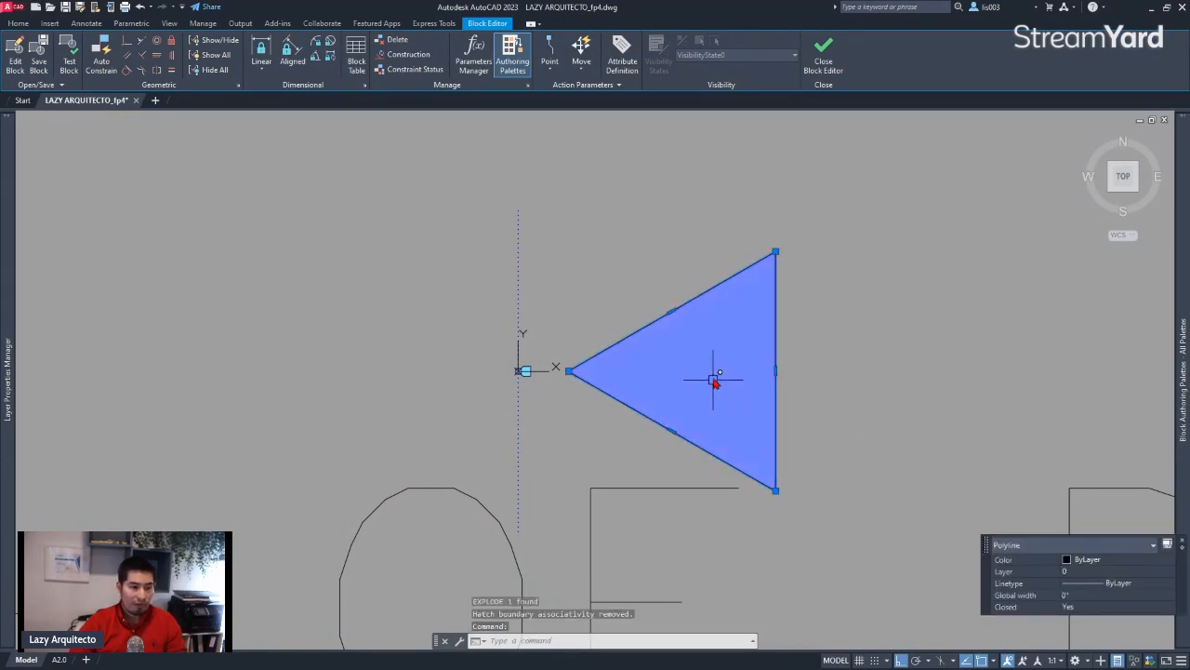
key("Escape")
left_click(697, 350)
left_click(651, 350)
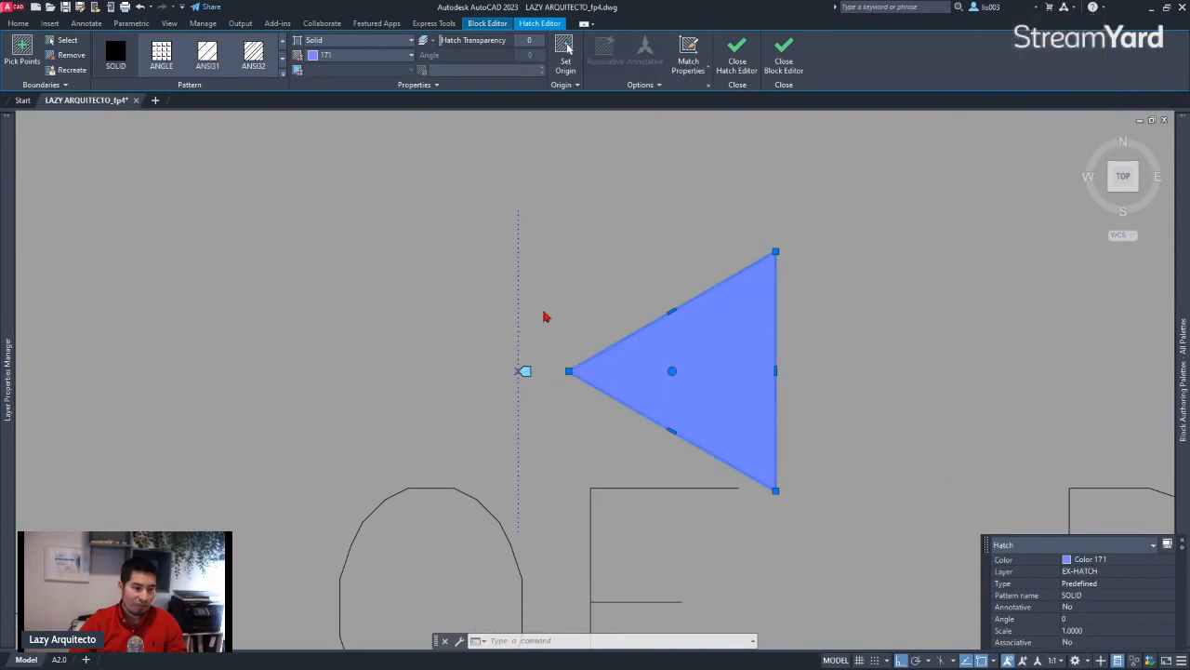
scroll(547, 316, "down", 2)
key("Escape")
scroll(566, 379, "down", 3)
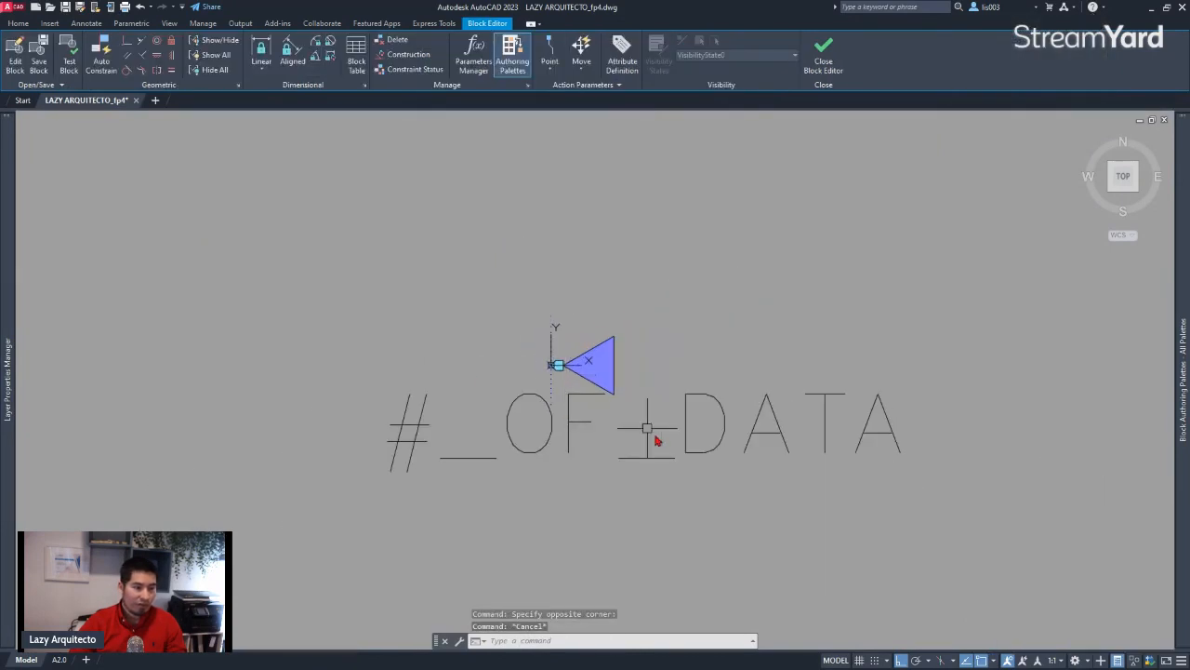
Put the triangle outline, its hatch and the #_OF_DATA attribute definition on layer 0 with their color set to ByLayer
left_click(871, 517)
left_click(606, 247)
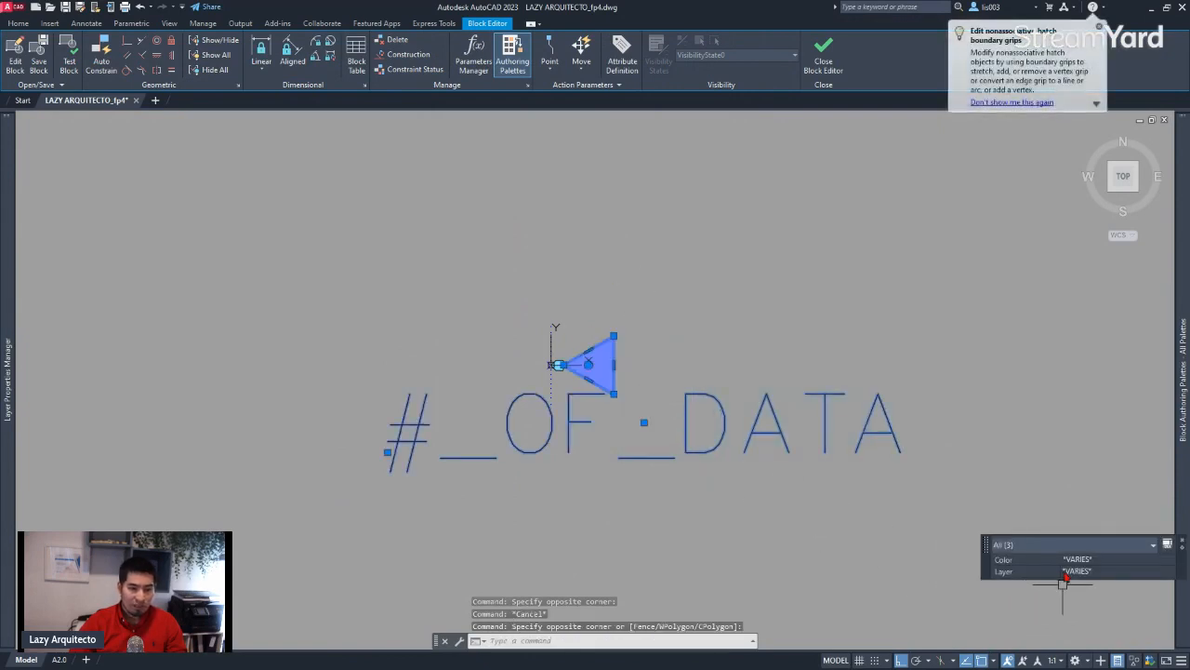
left_click(1071, 571)
left_click(1076, 571)
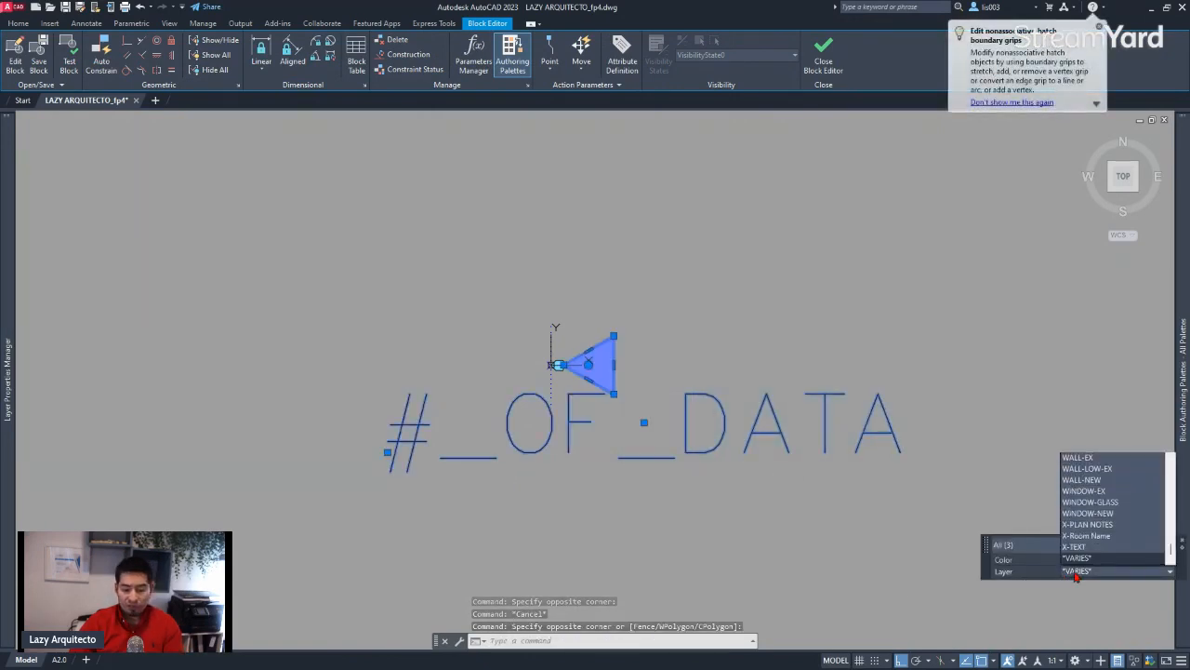
key("0")
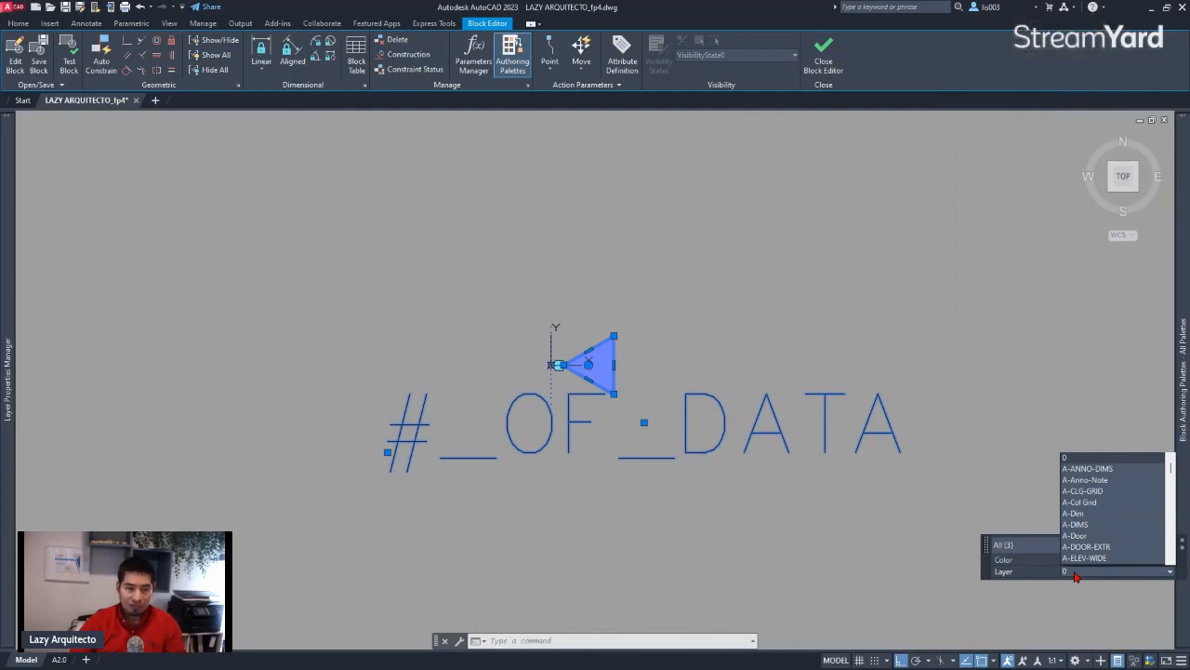
left_click(1075, 575)
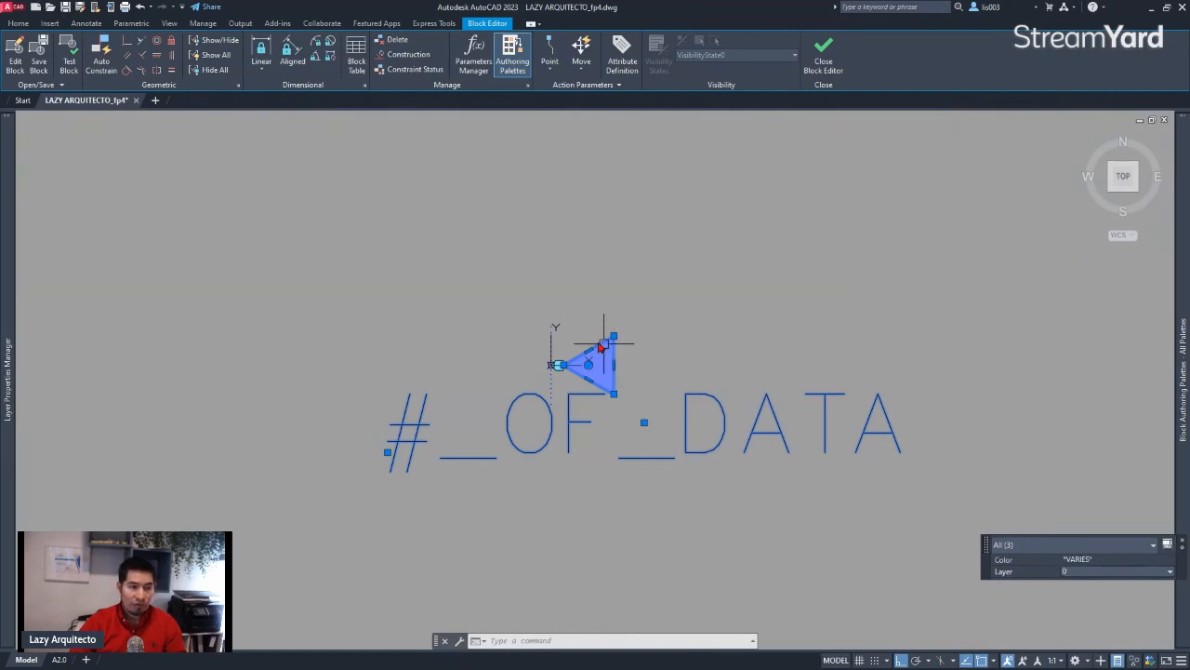
left_click(1081, 560)
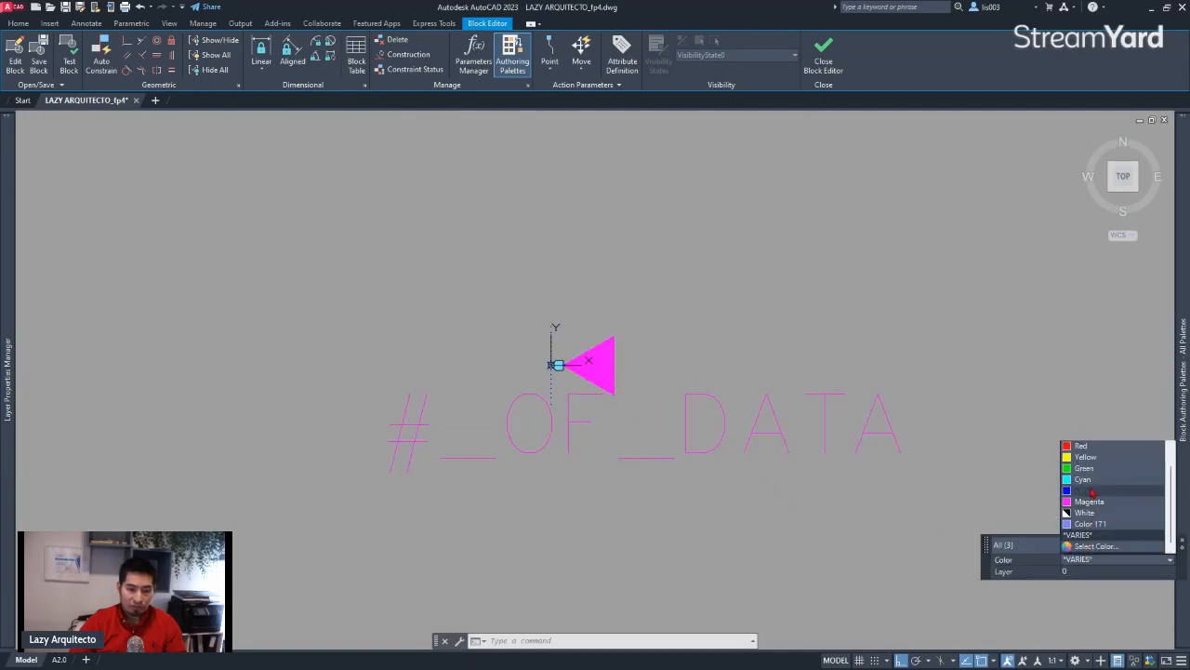
scroll(1098, 460, "up", 1)
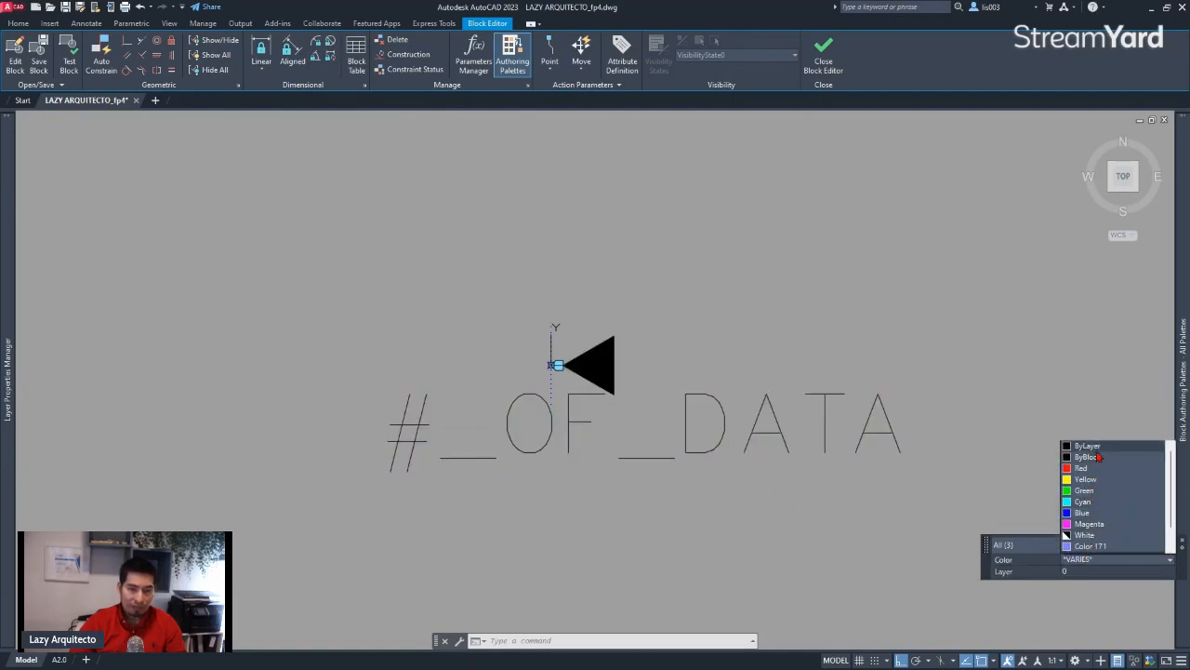
left_click(1098, 452)
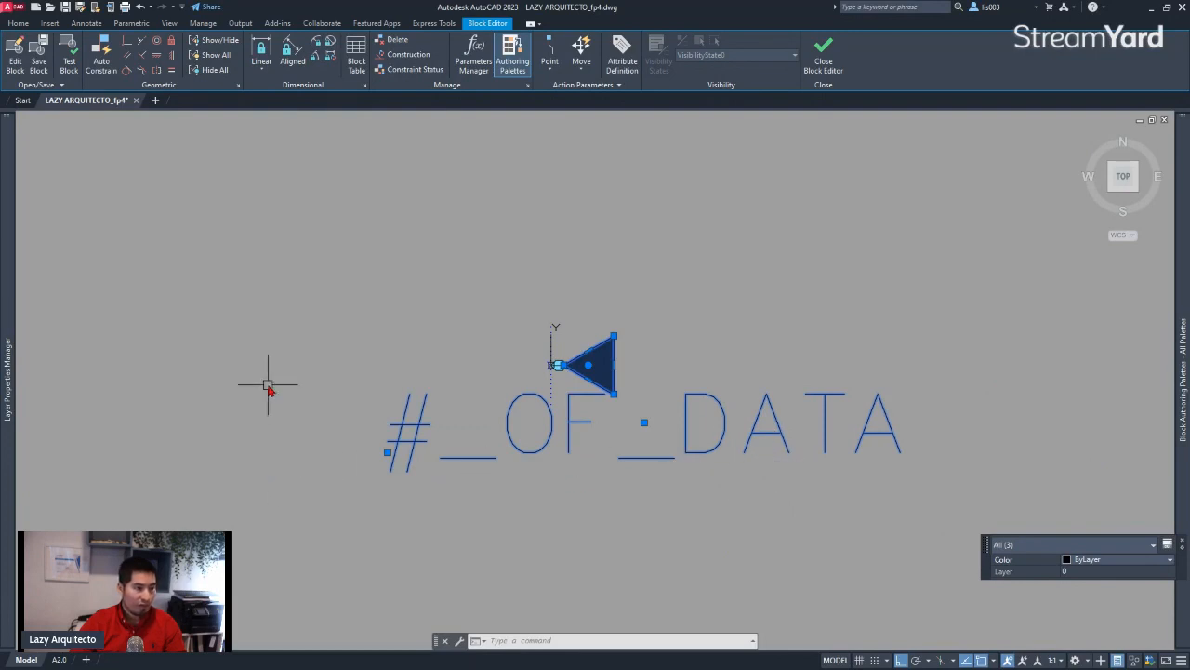
Open the Properties palette and check the general properties of the block's objects and of the triangle's polyline outline
type("PR")
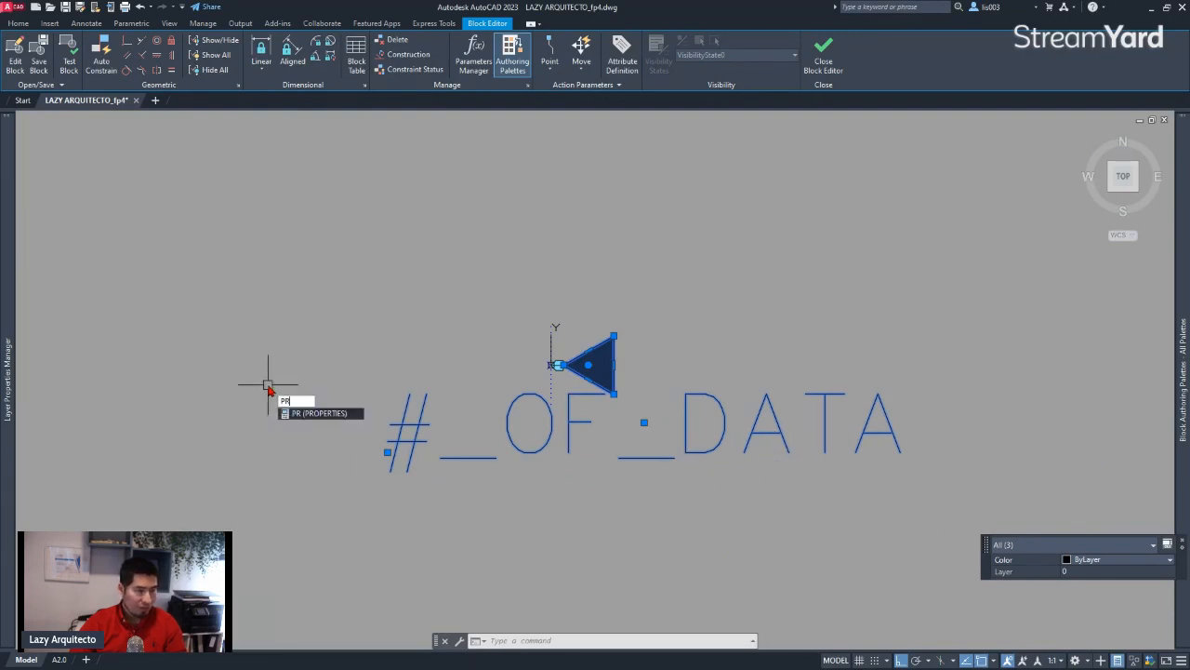
key("Return")
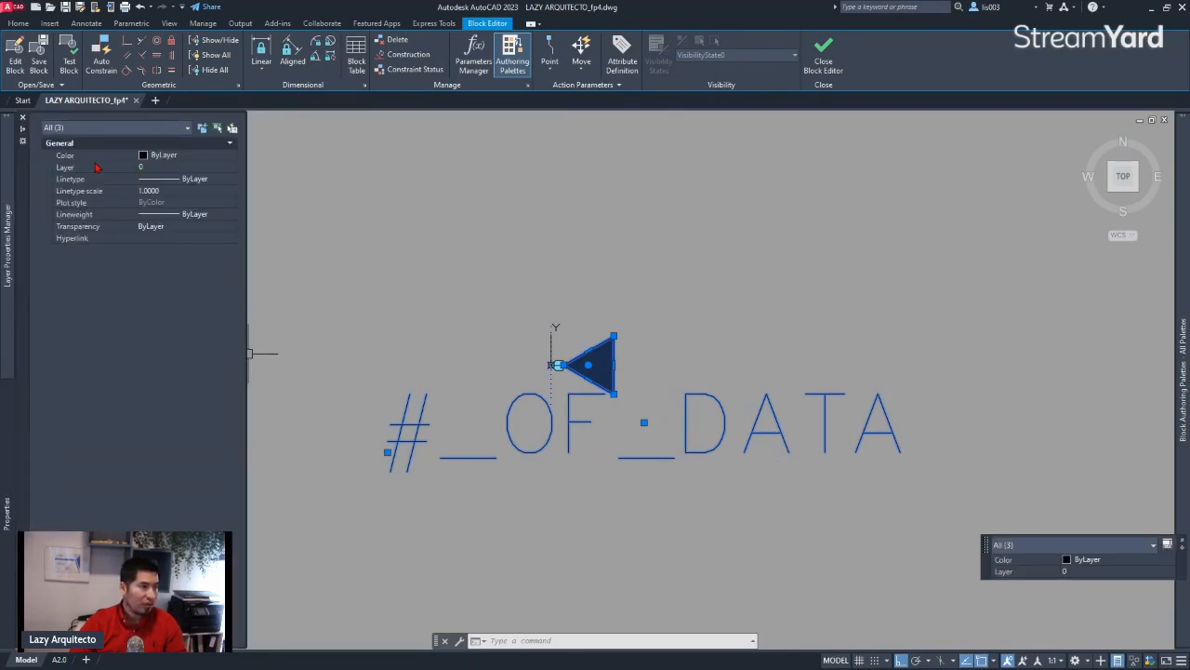
key("Escape")
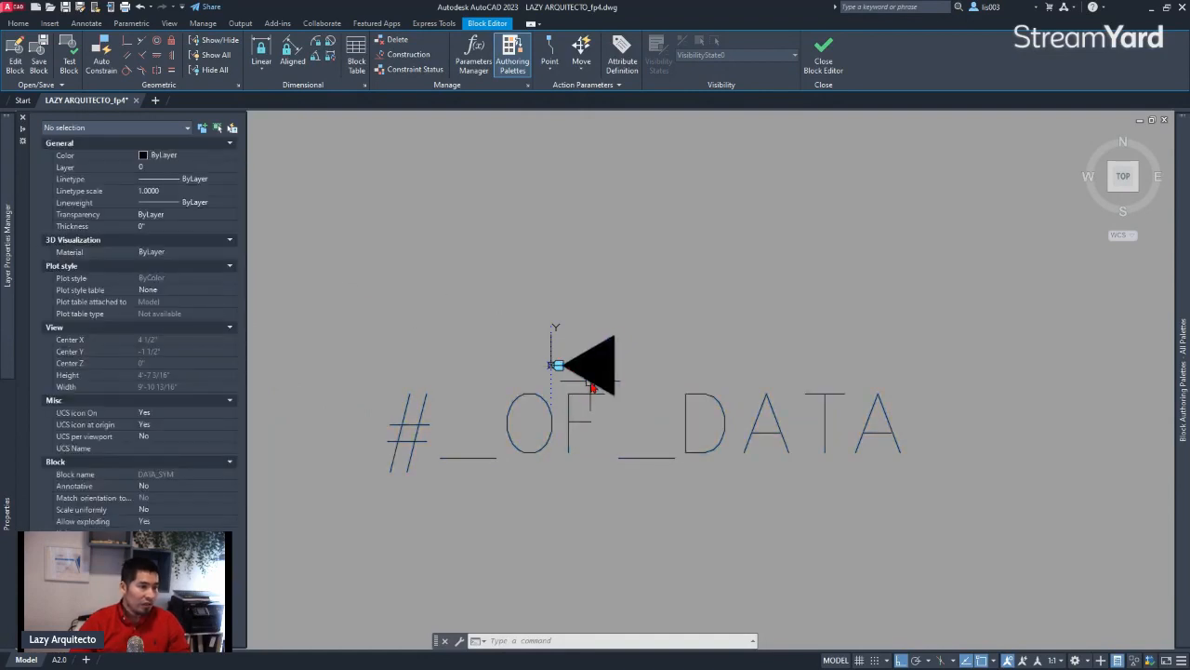
left_click(592, 387)
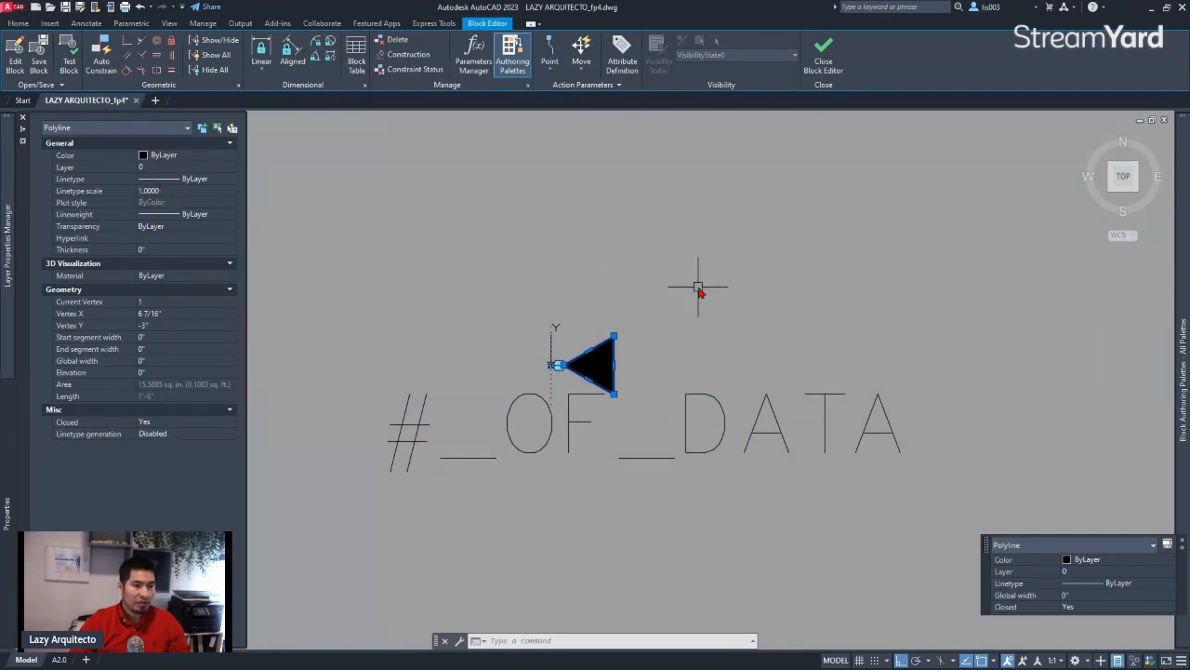
Close the block editor and save the changes to the DATA_SYM block definition
key("Escape")
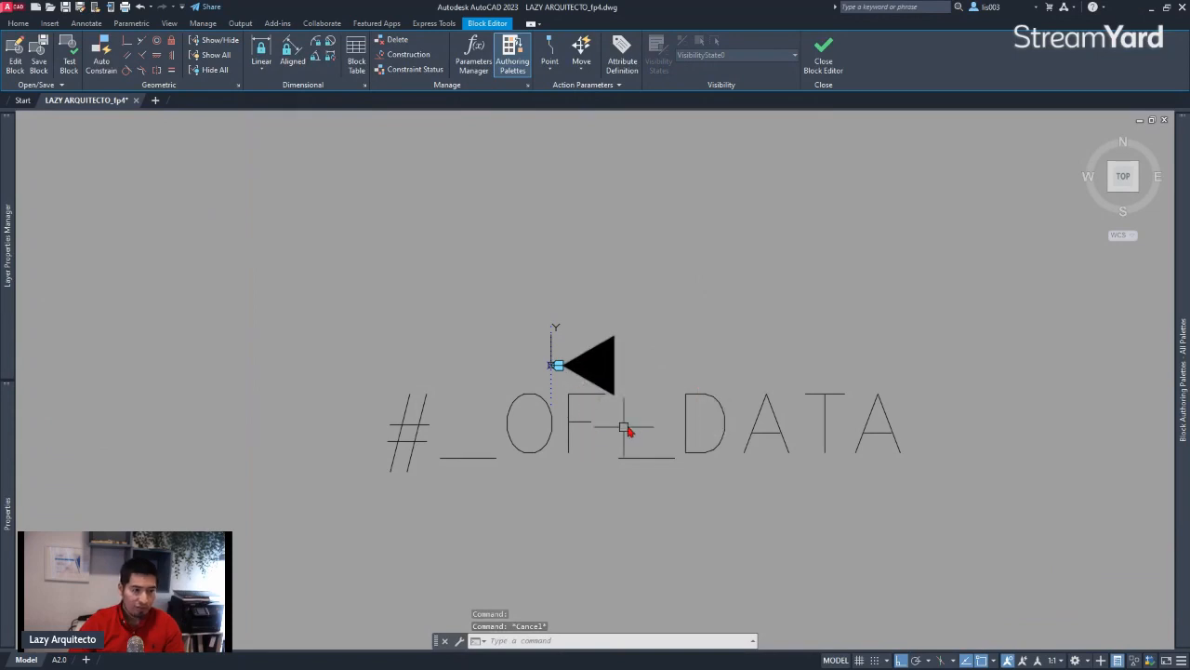
left_click(823, 51)
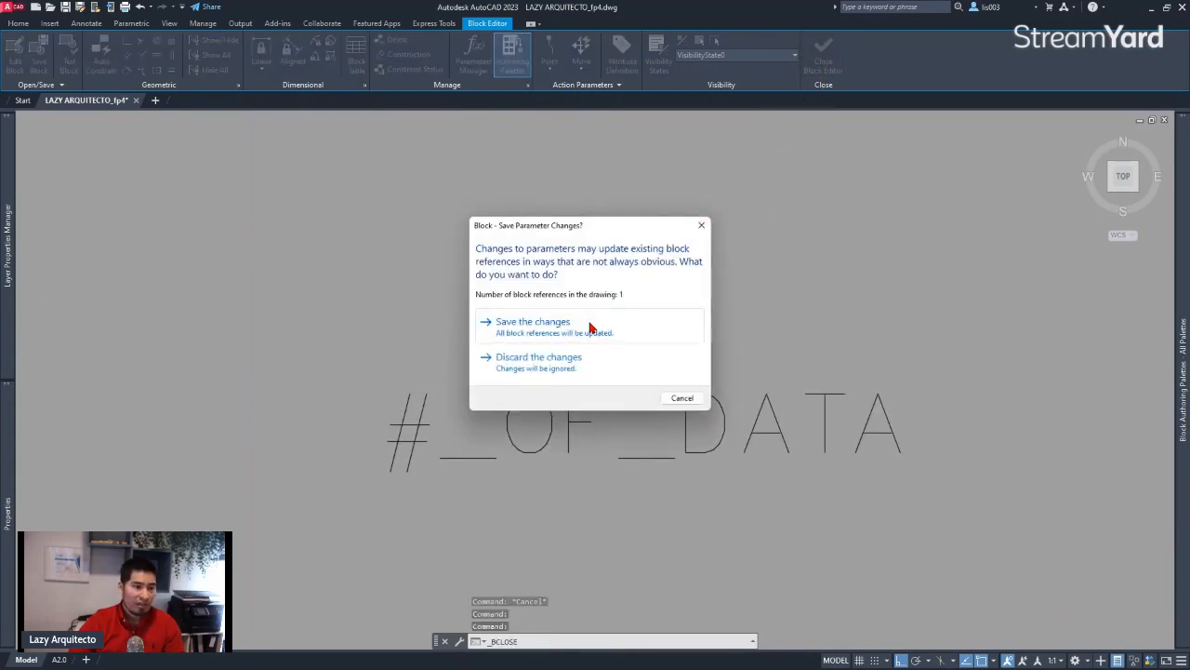
left_click(590, 326)
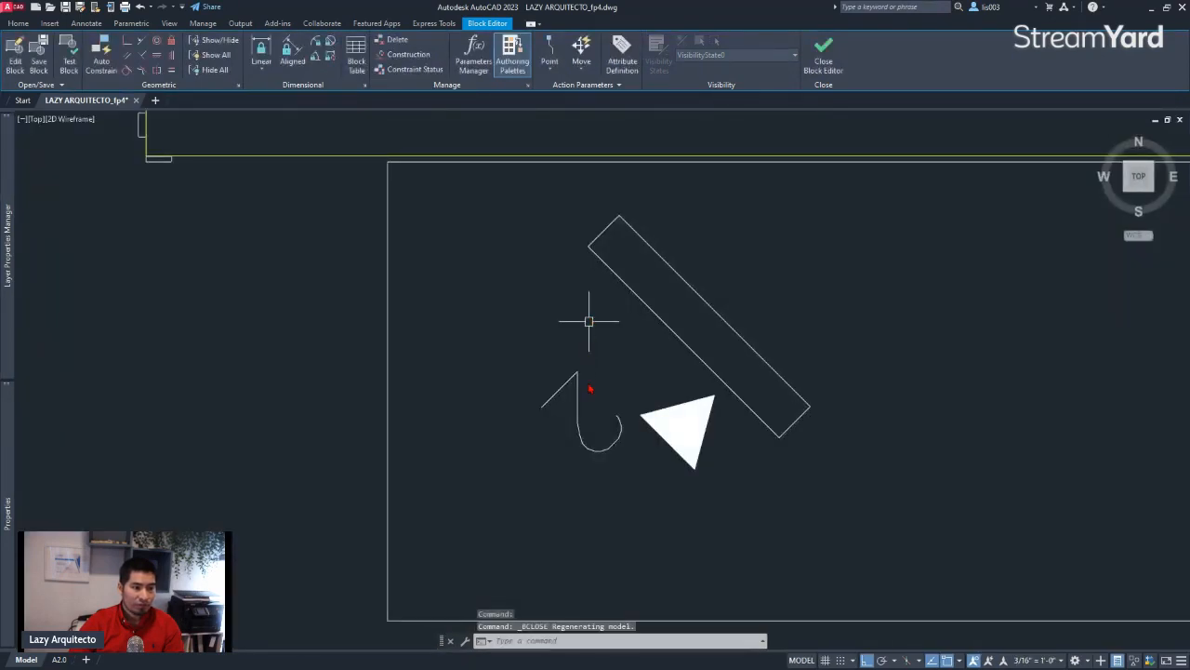
Create a new layer named DATA_SYM with color red and move the data symbol block beside the rotated rectangle onto it
left_click(576, 375)
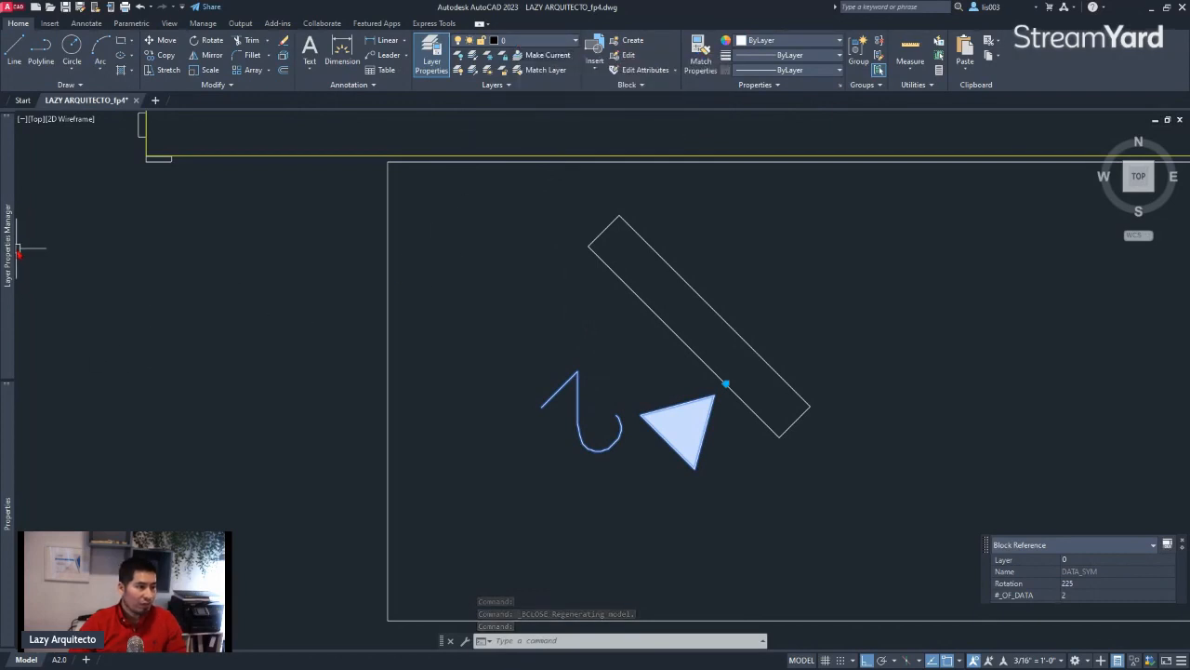
mouse_move(9, 208)
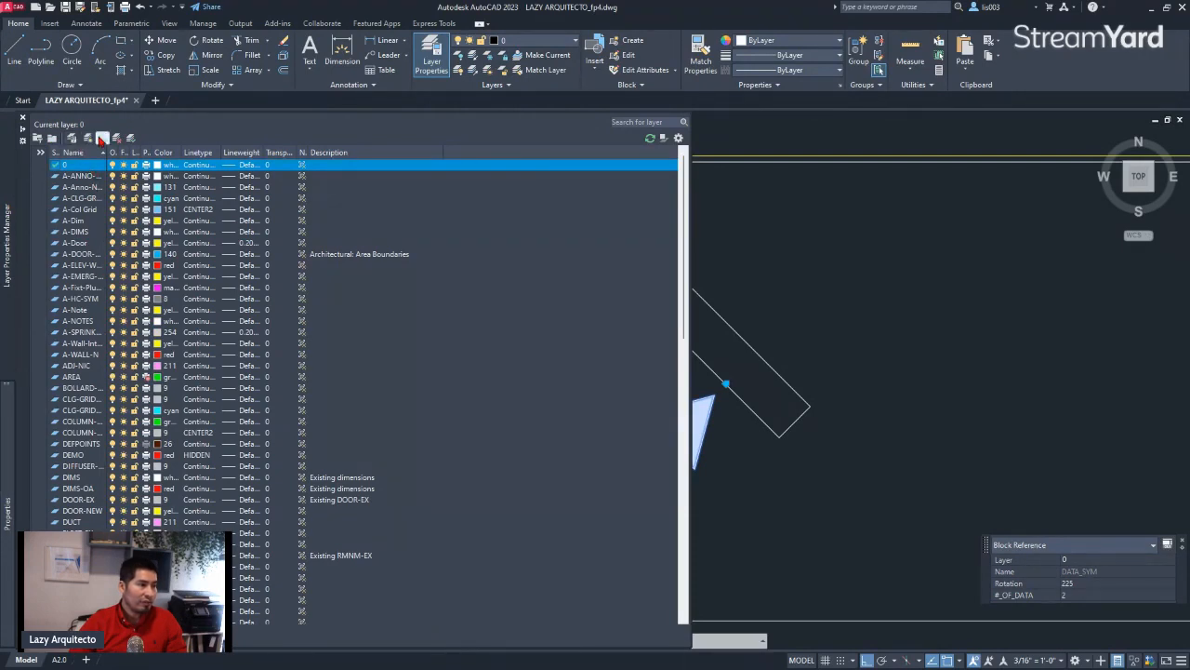
left_click(88, 138)
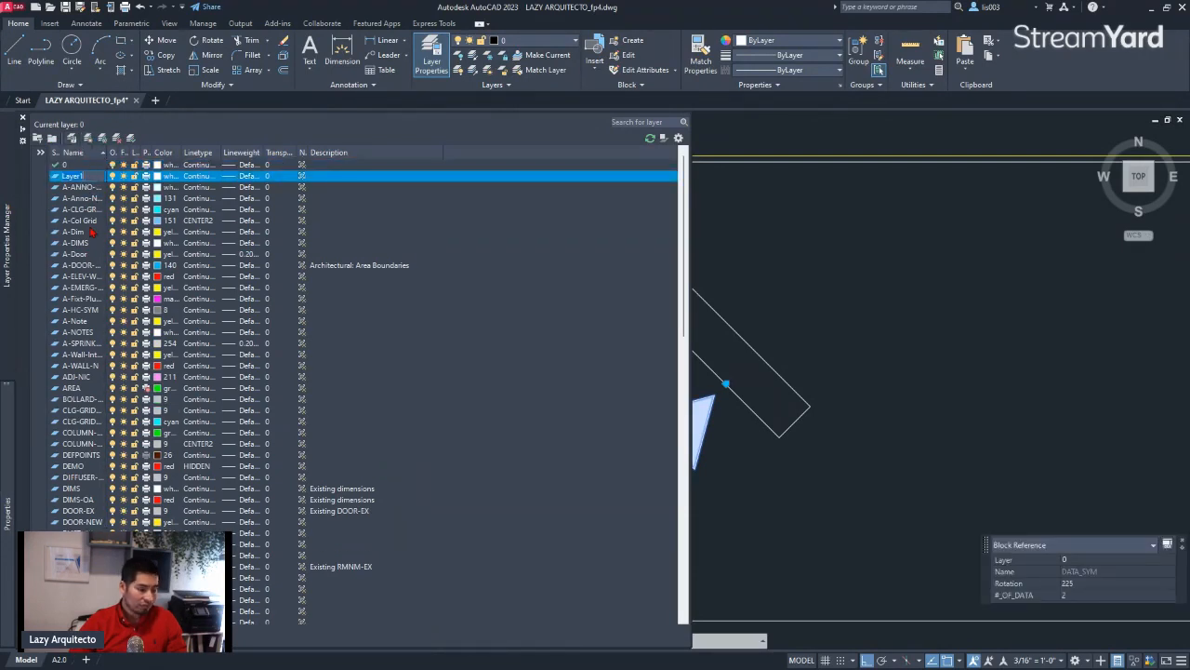
type("DATA_SYM")
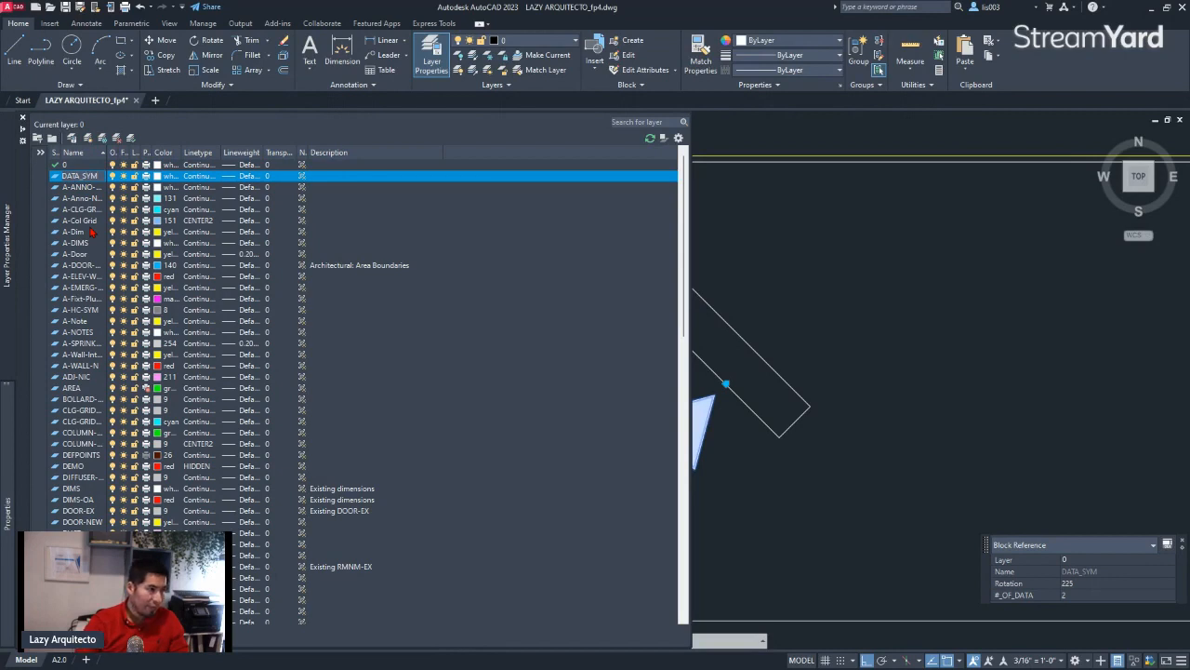
left_click(156, 177)
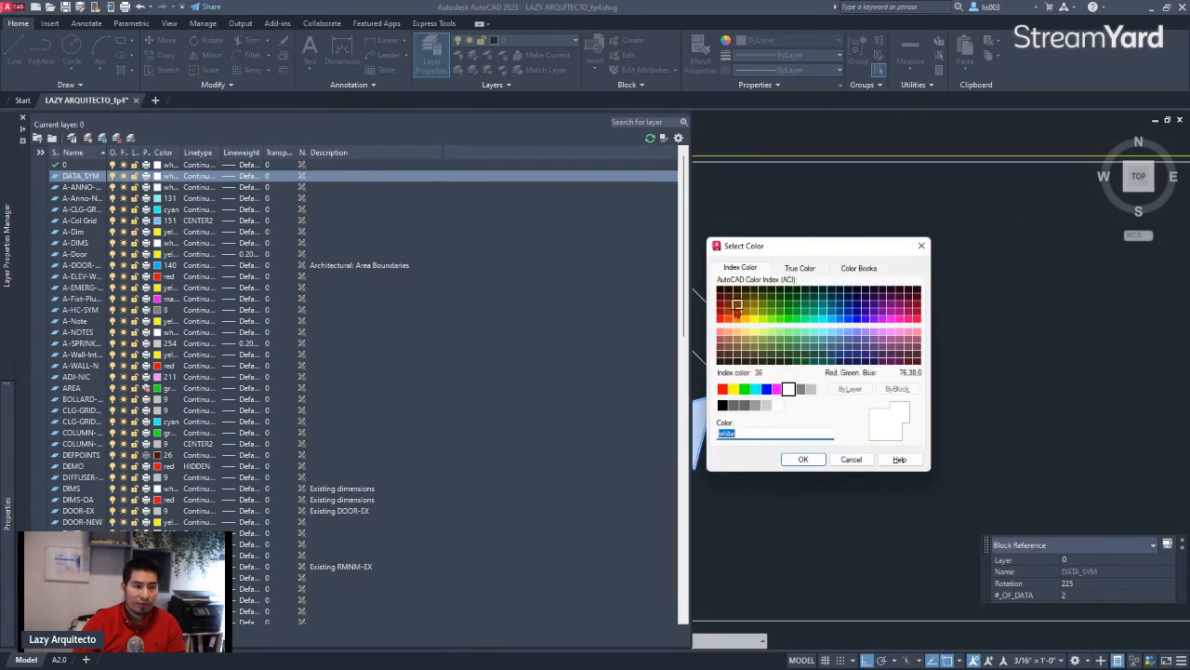
left_click(721, 389)
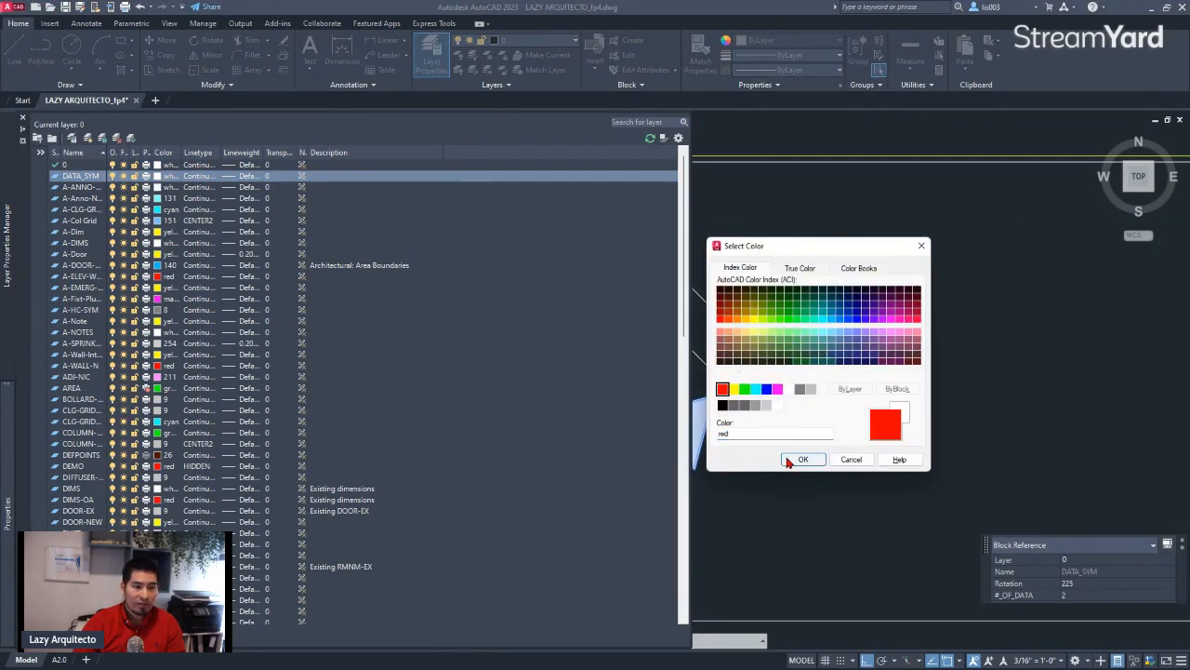
left_click(789, 461)
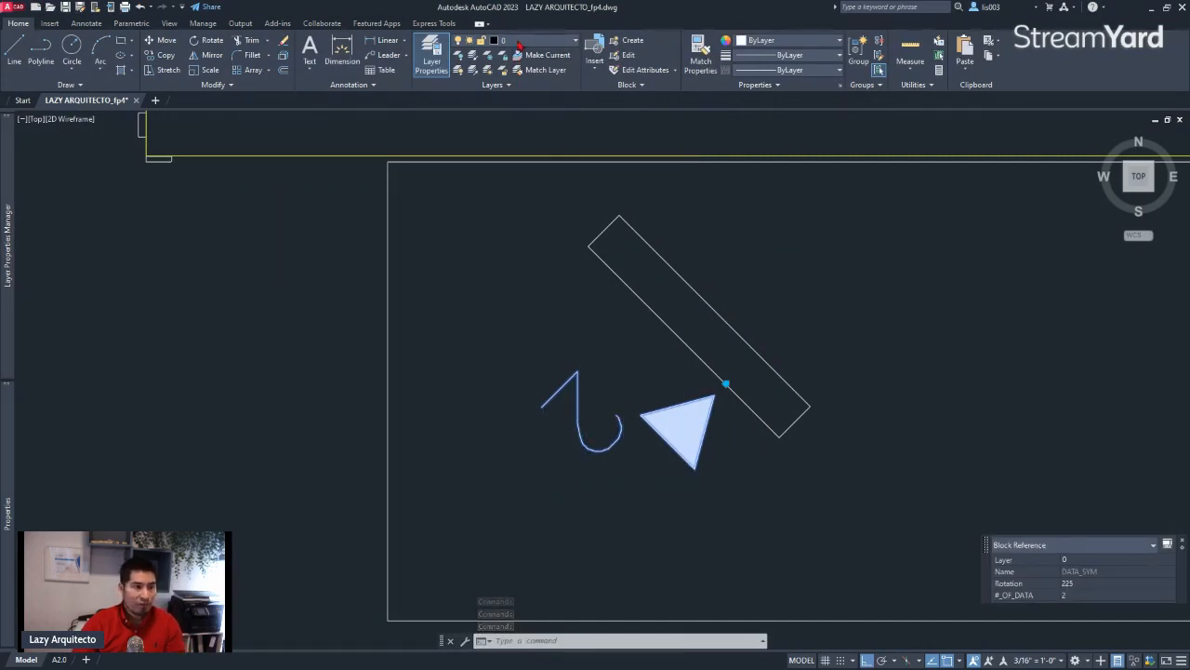
left_click(519, 41)
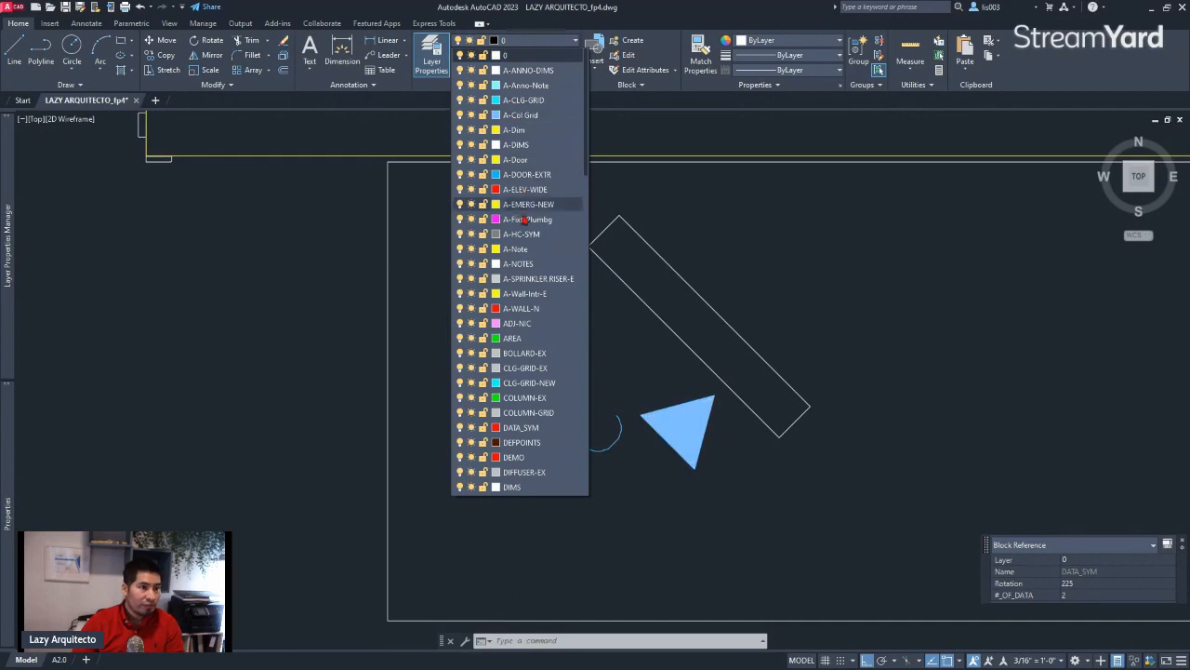
left_click(521, 427)
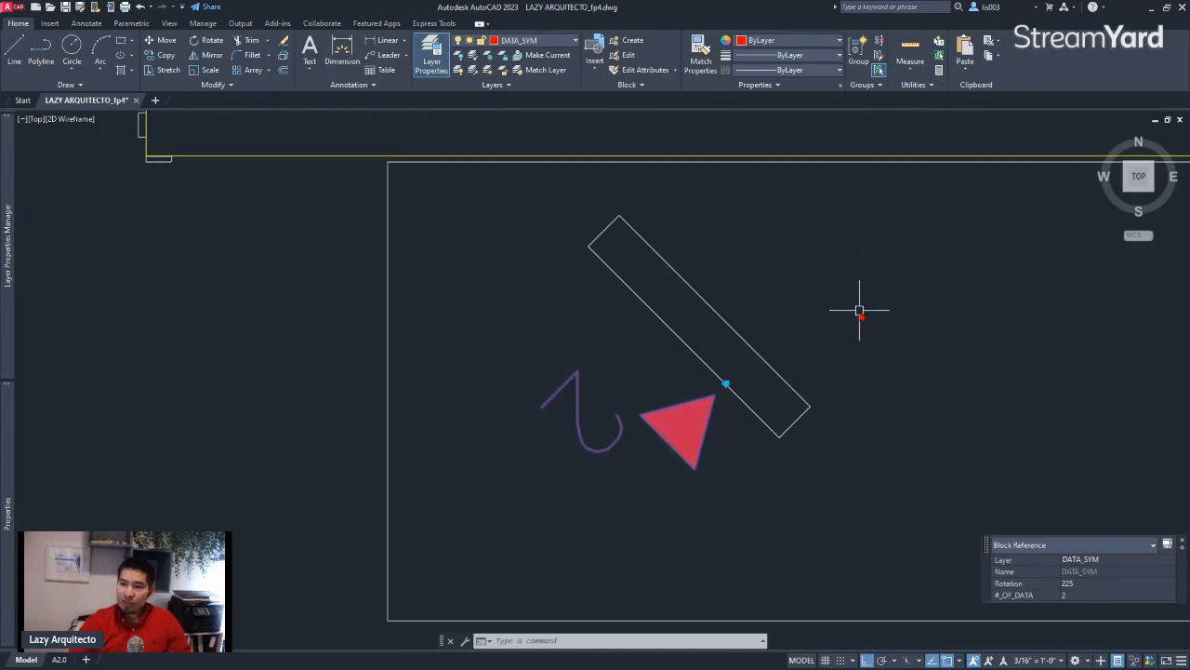
scroll(708, 440, "down", 2)
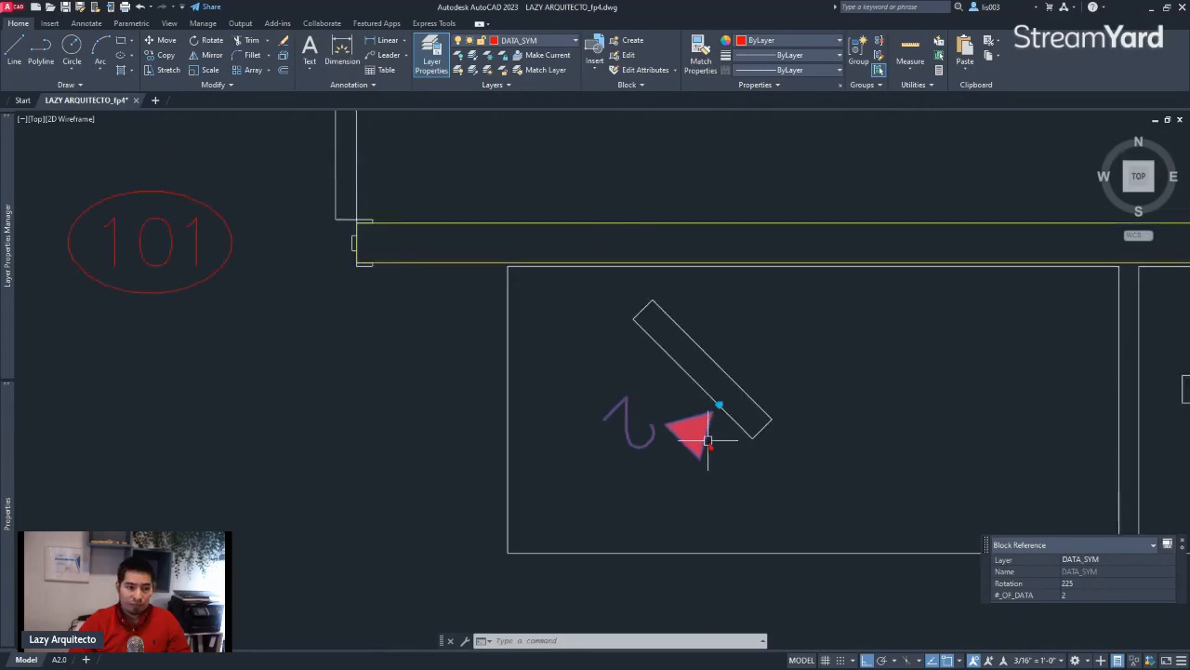
type("TO")
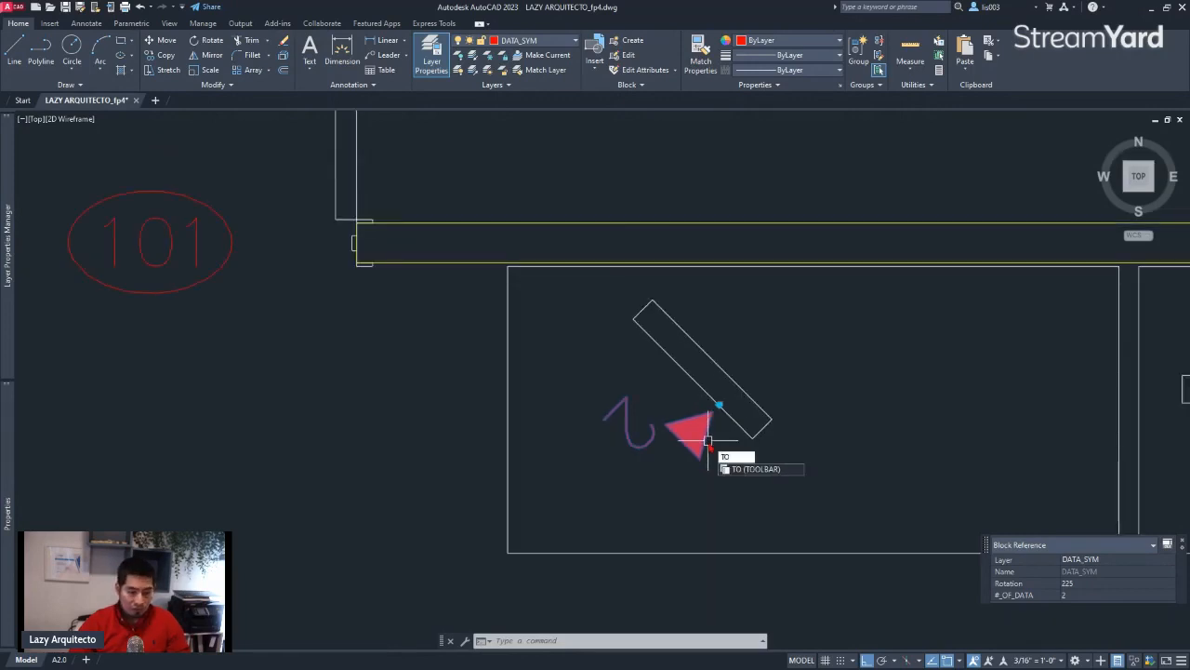
type("OR")
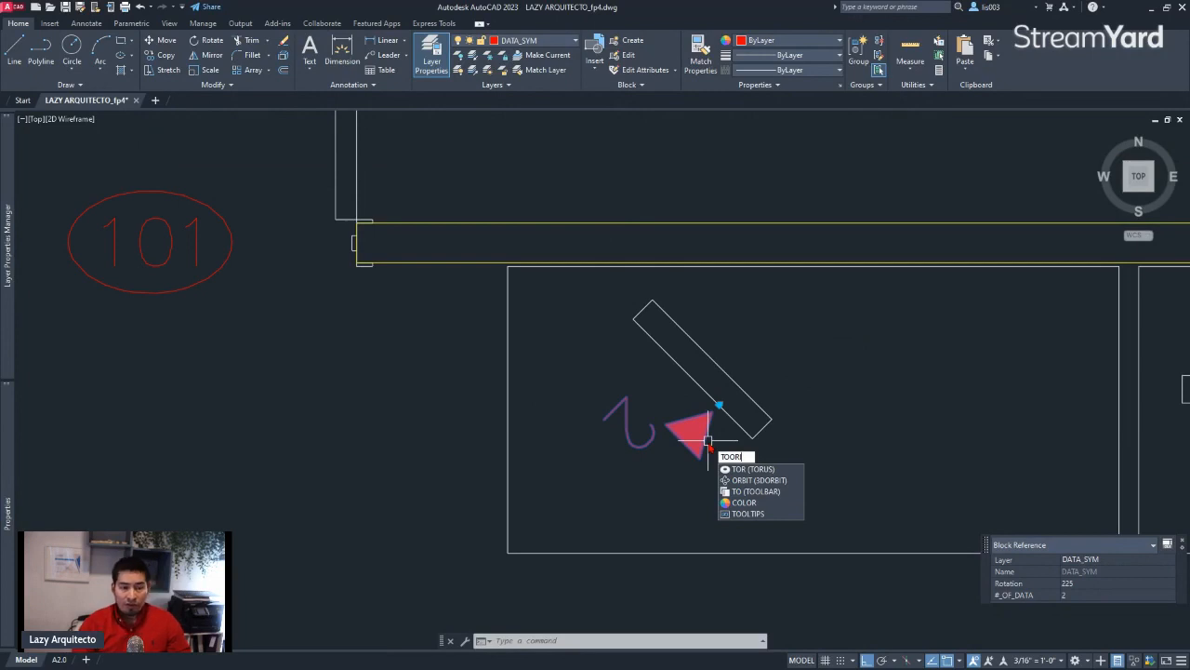
type("IENT")
key("Return")
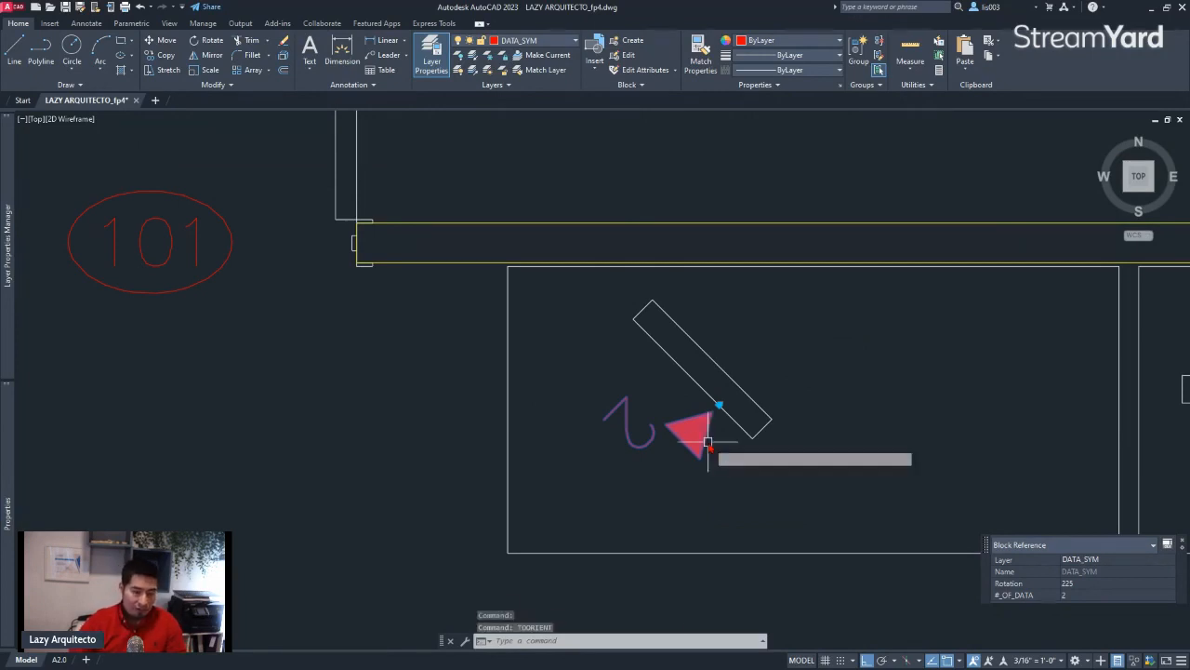
Reorient the data symbol's count attribute with TORIENT, using two points along a horizontal direction as the new absolute rotation
type("TORIENT")
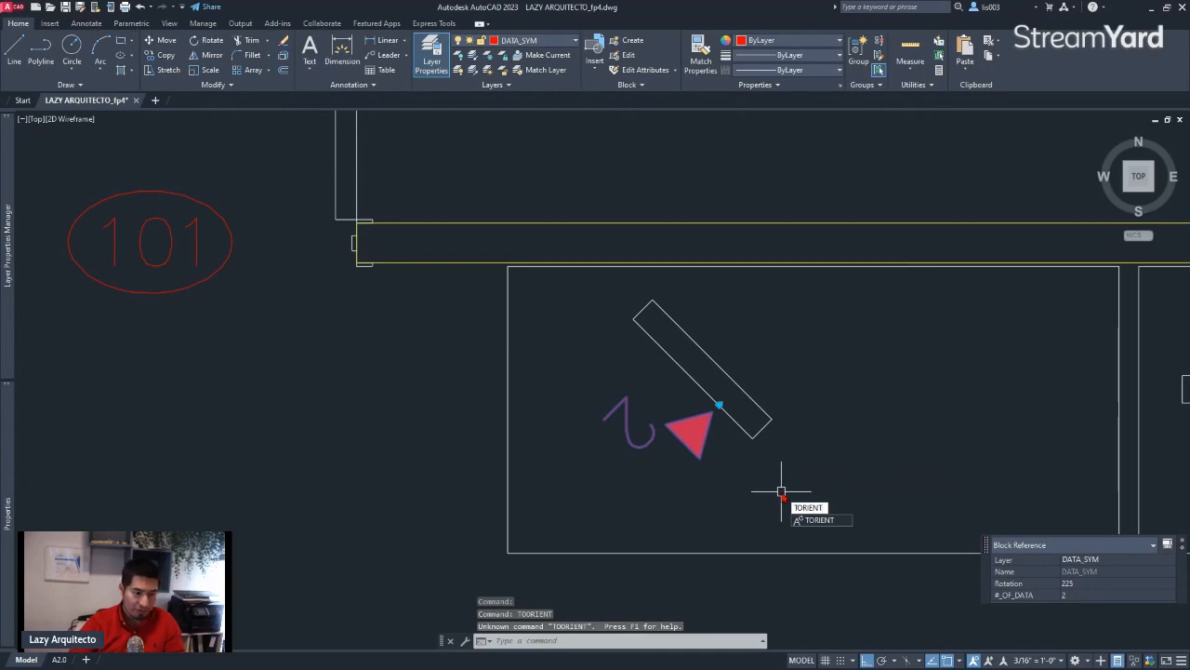
key("Return")
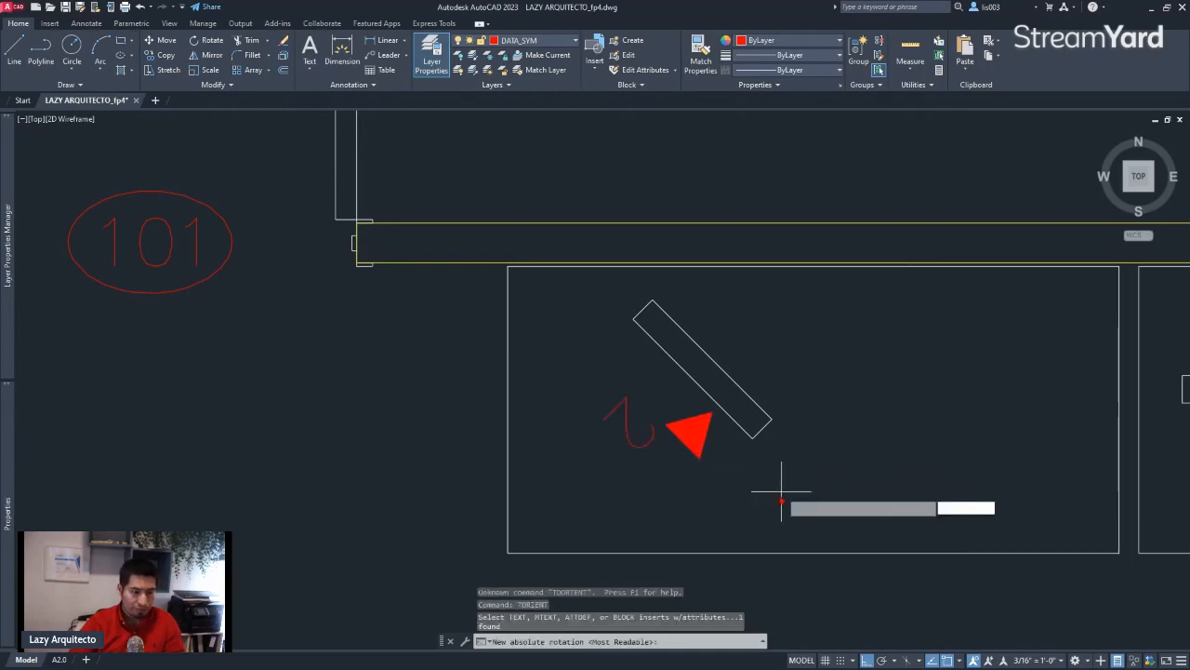
left_click(677, 519)
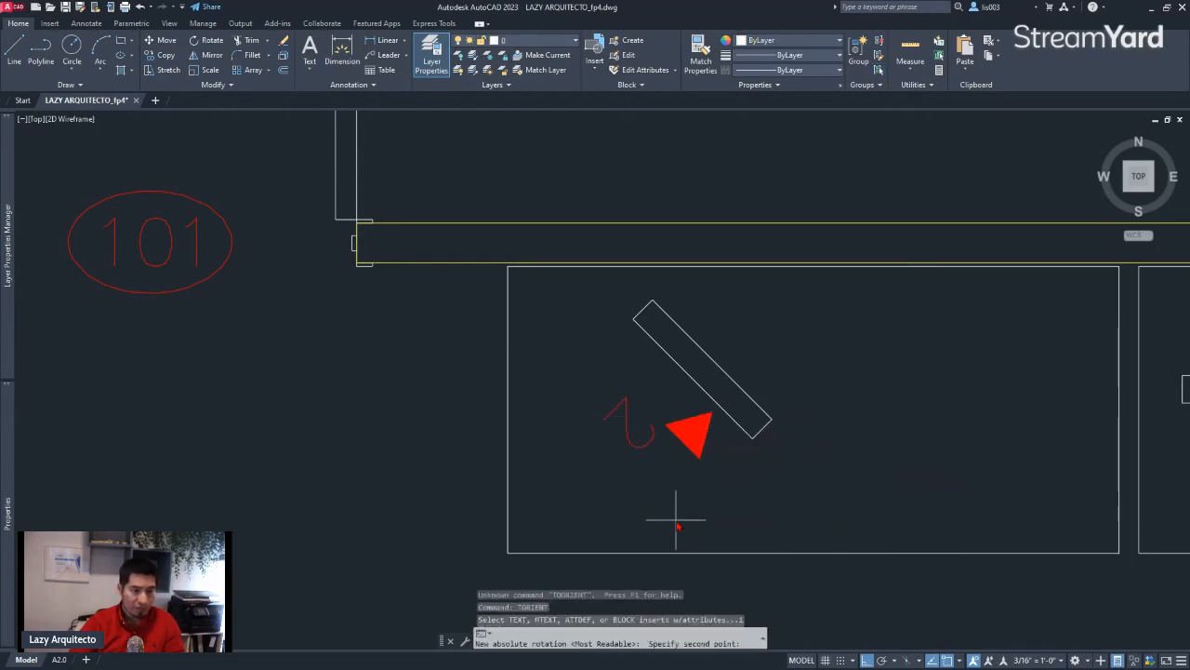
left_click(757, 524)
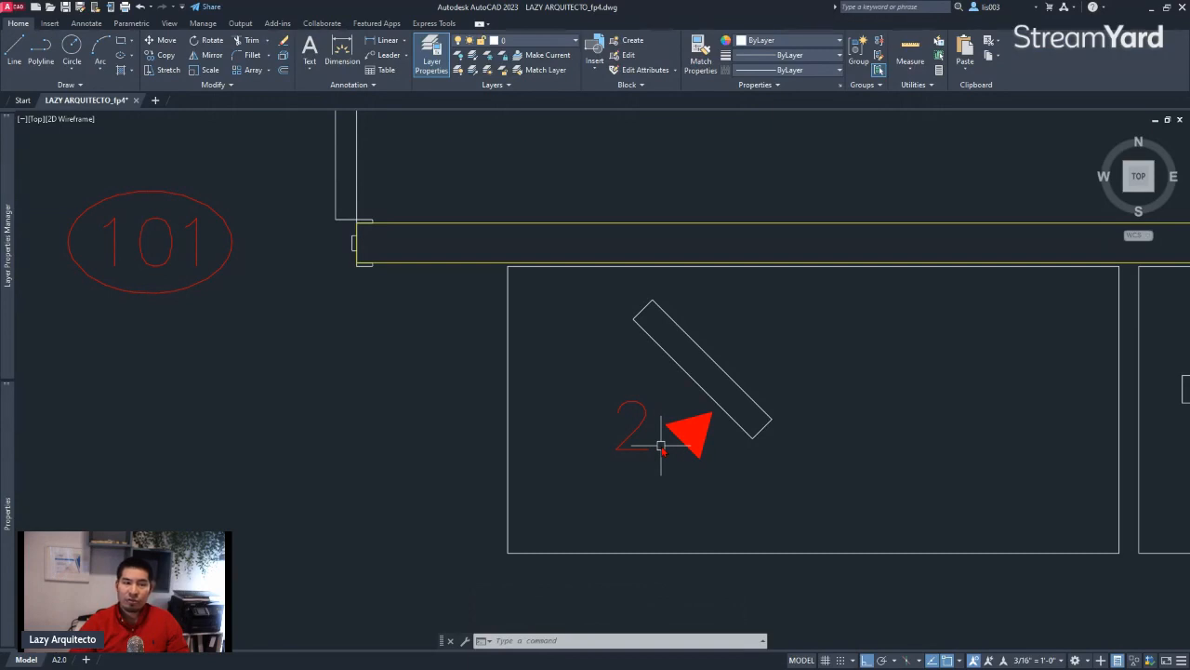
Create a new drawing from the Tutorial-iArch.dwt template and switch it to model space
scroll(558, 452, "down", 4)
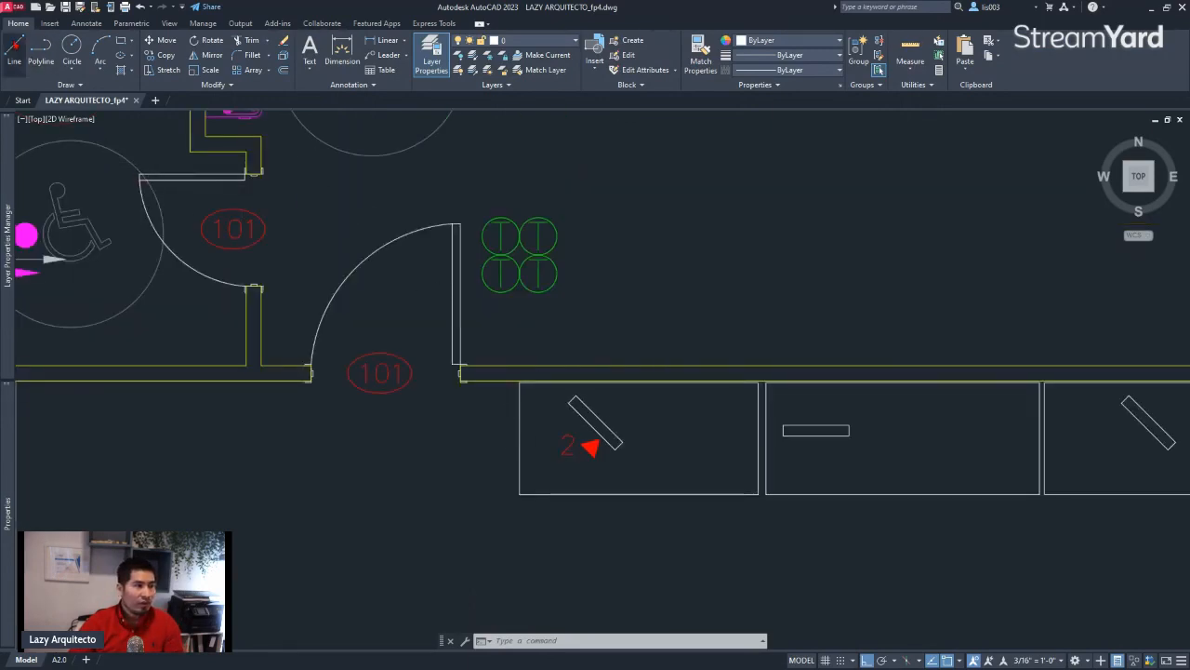
left_click(8, 8)
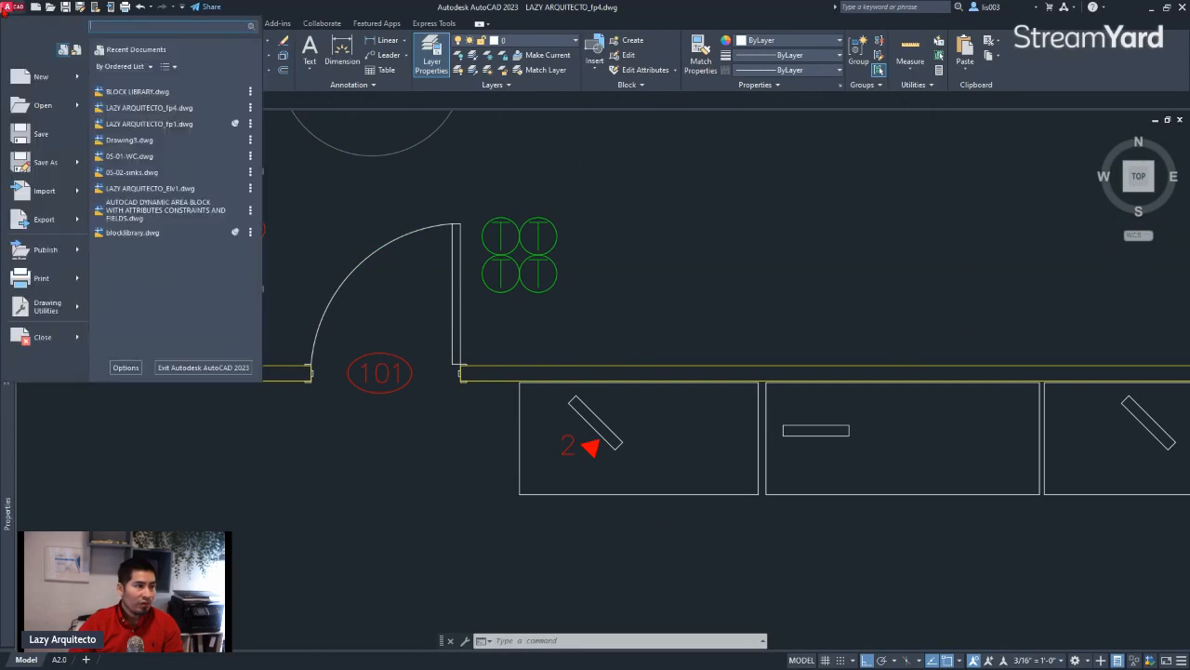
left_click(40, 77)
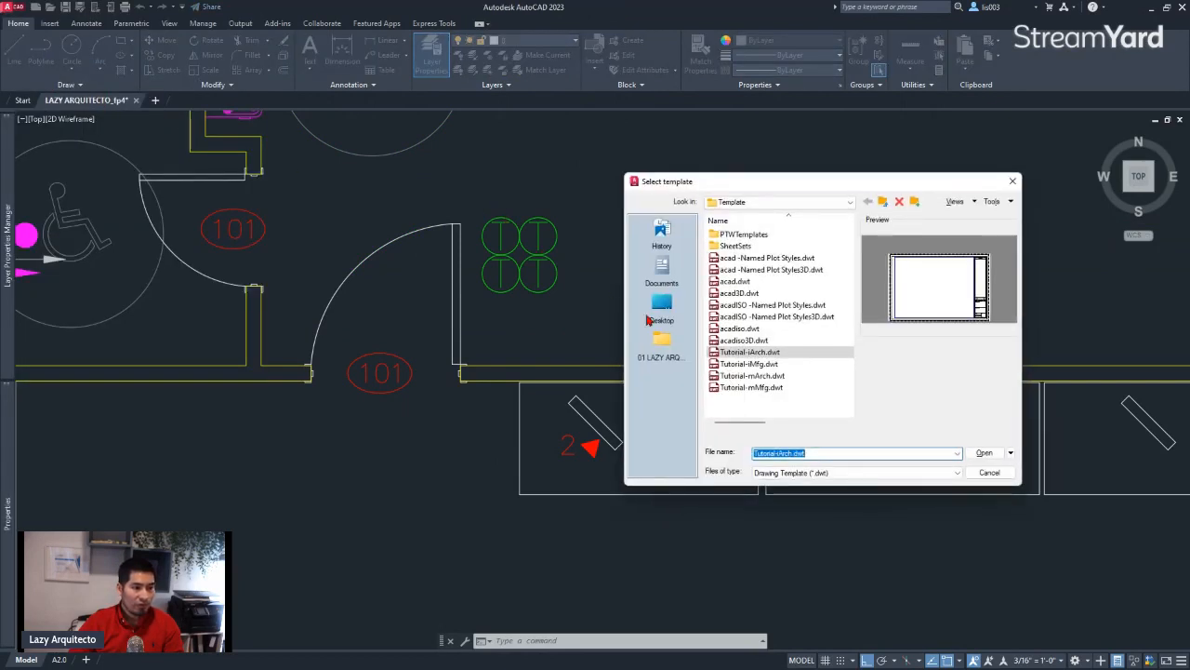
left_click(983, 453)
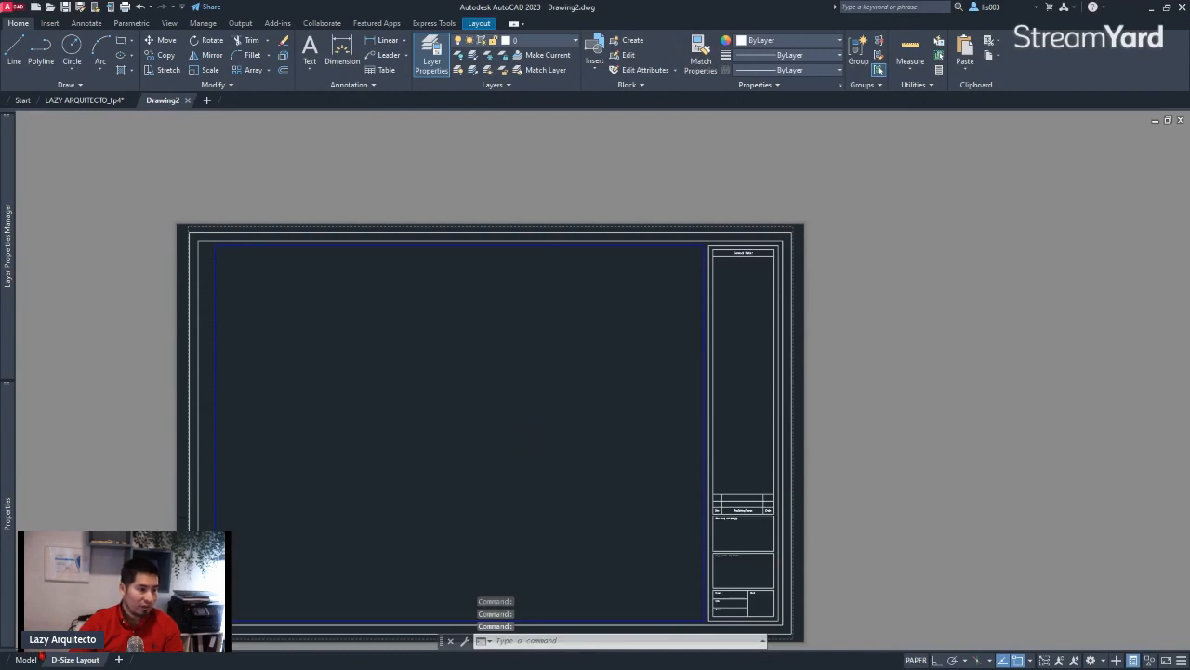
left_click(26, 659)
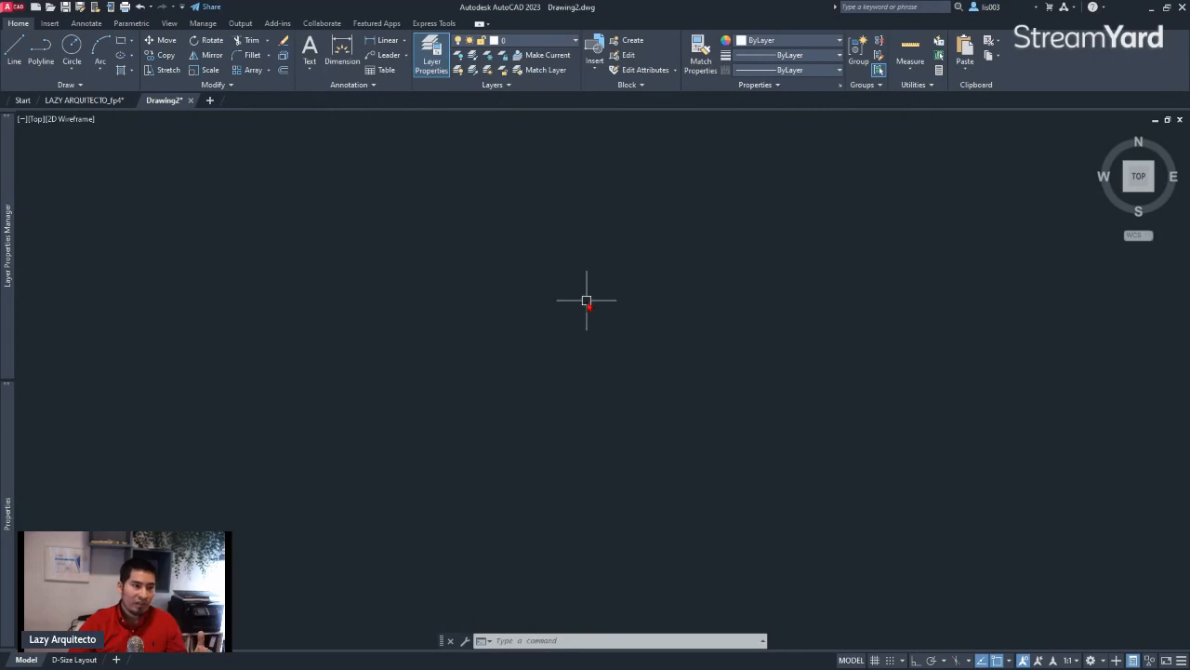
Return to the LAZY ARQUITECTO_fp4 drawing and bring the BLOCK LIBRARY folder window in File Explorer onto the screen
left_click(91, 102)
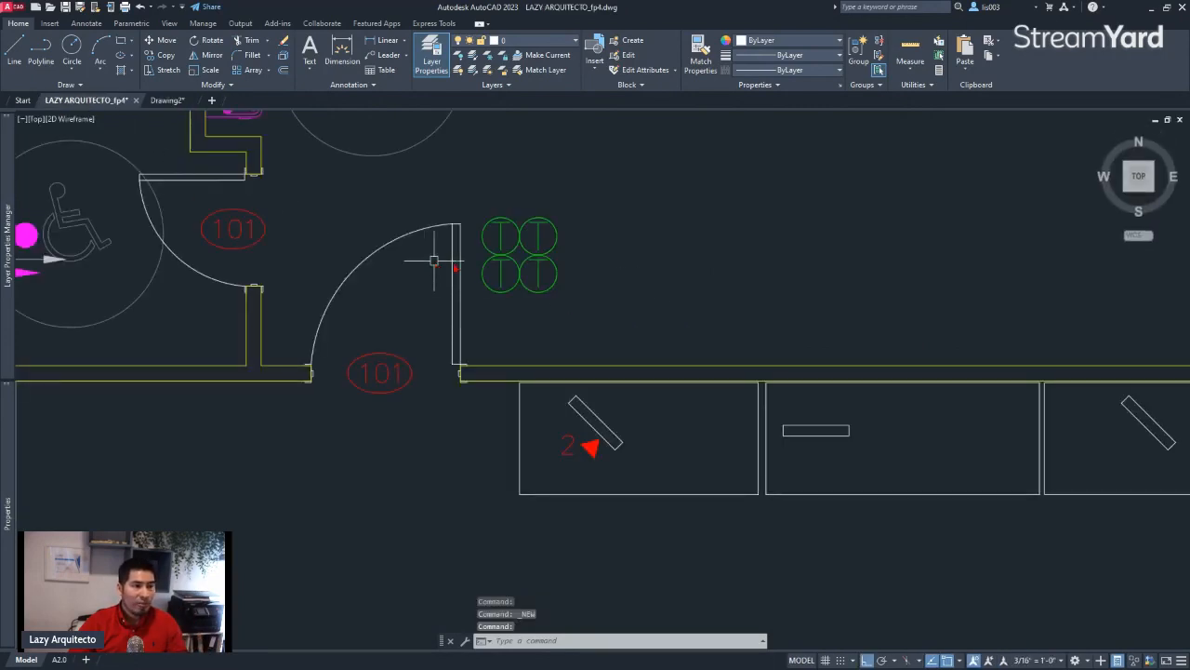
scroll(558, 354, "down", 2)
scroll(564, 404, "up", 4)
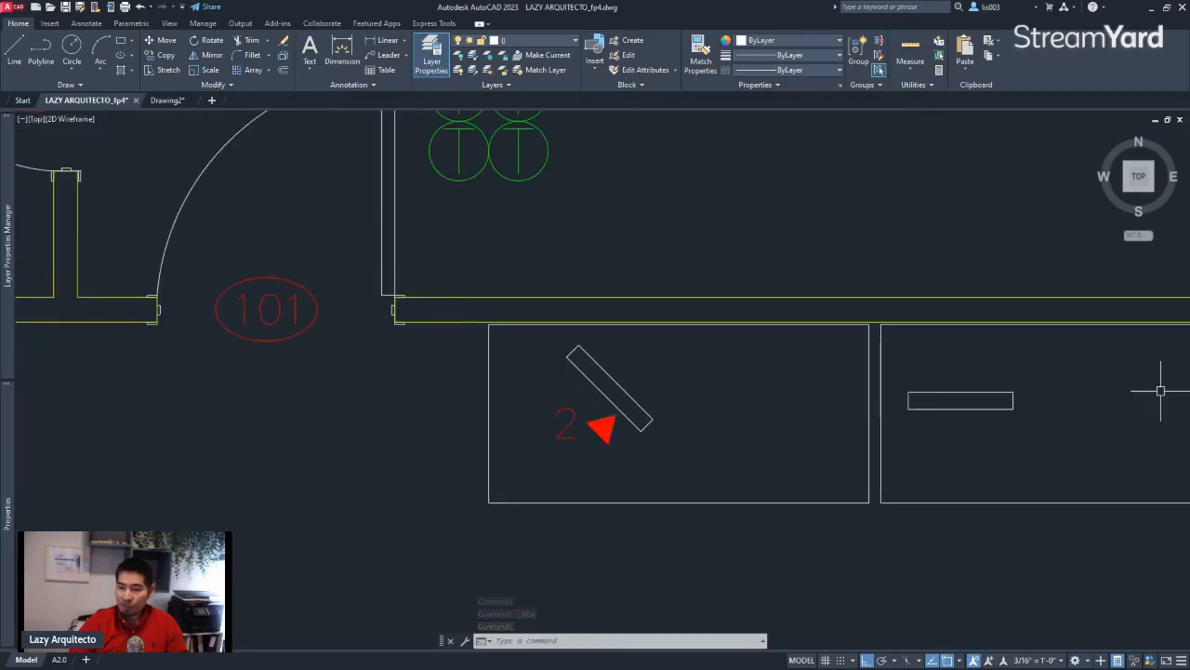
key("super+d")
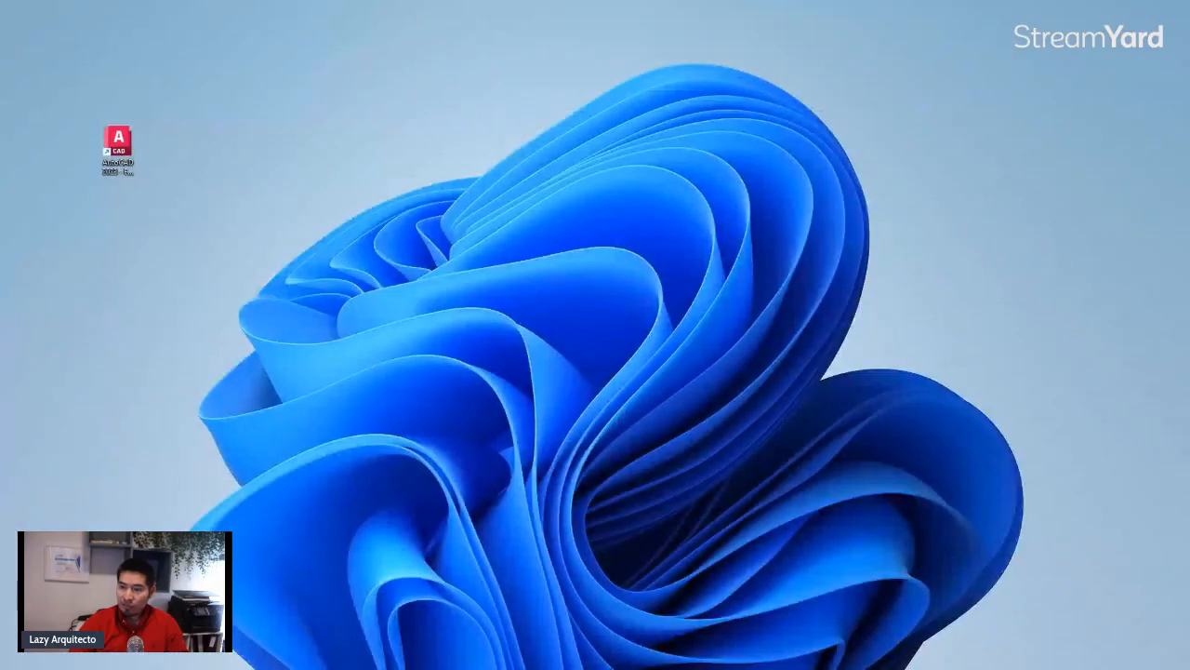
key("super+d")
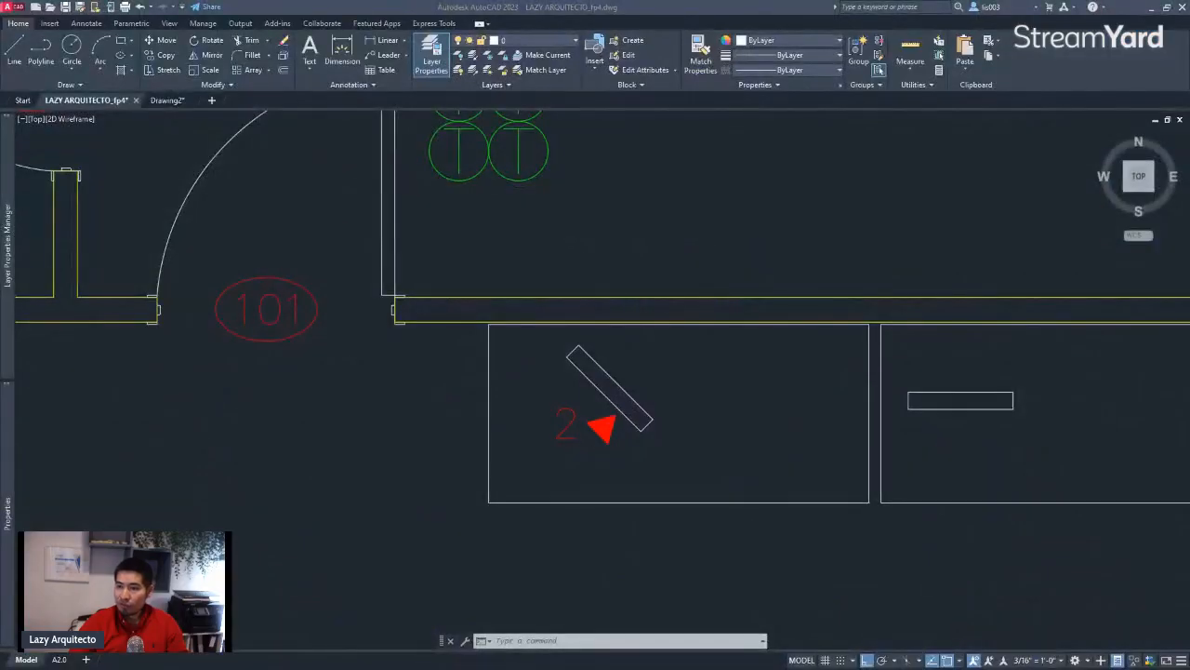
left_click_drag(1189, 300, 439, 230)
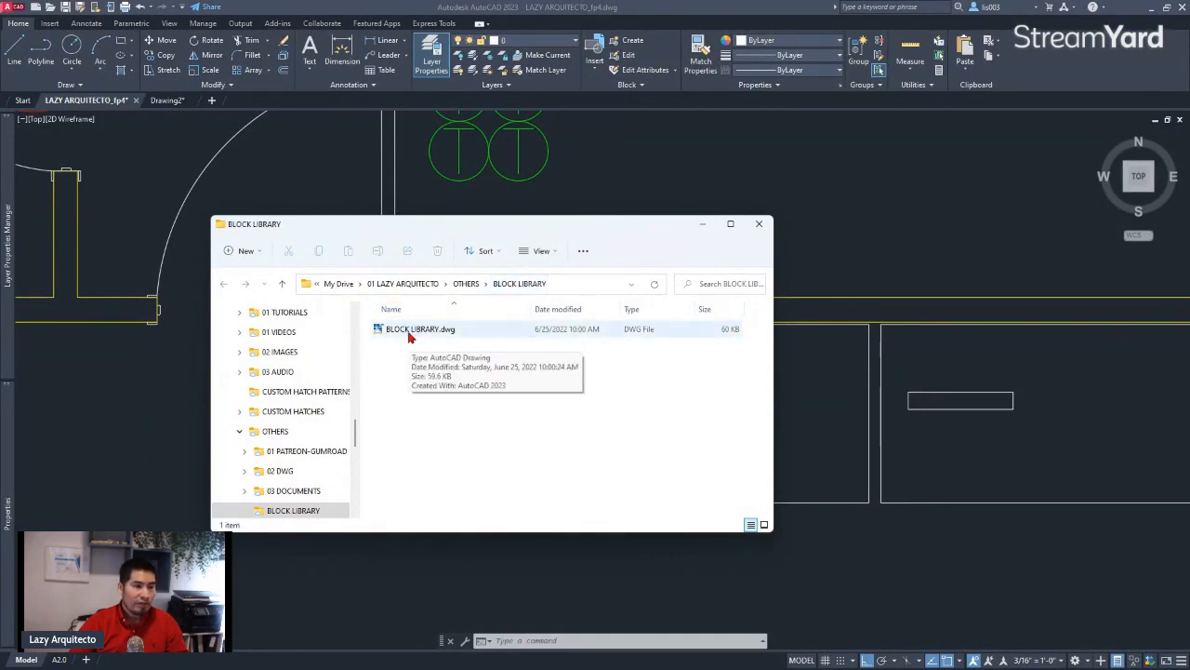
left_click(841, 407)
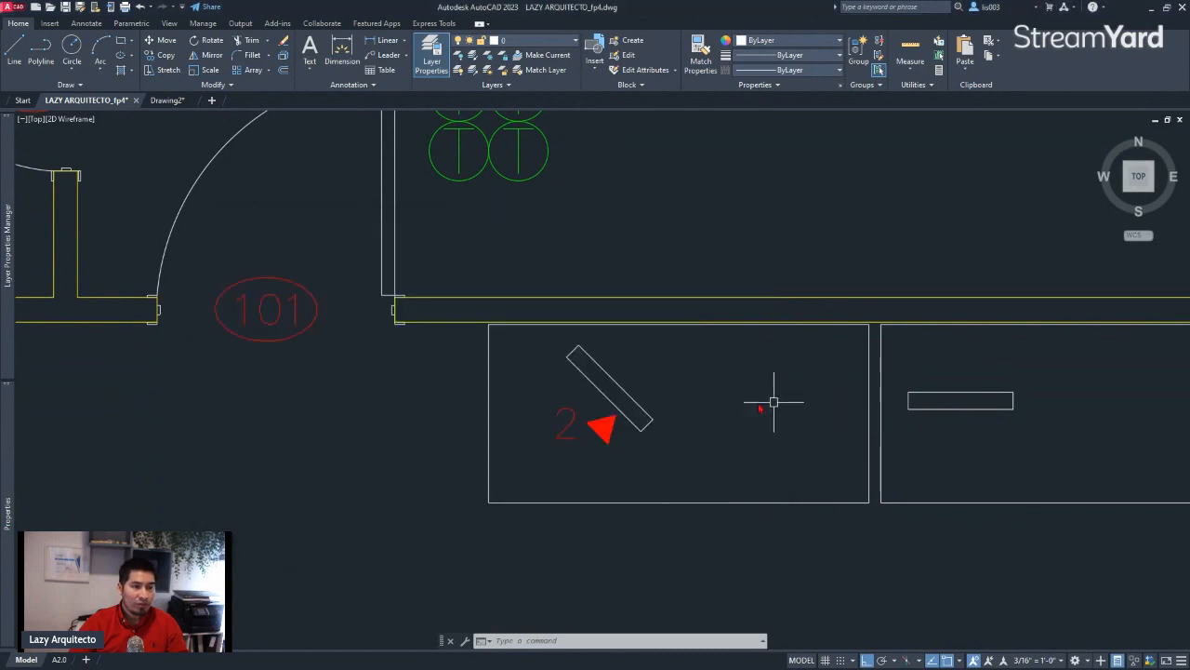
Copy the DATA_SYM block to the clipboard and open BLOCK LIBRARY.dwg from the BLOCK LIBRARY folder
left_click(569, 419)
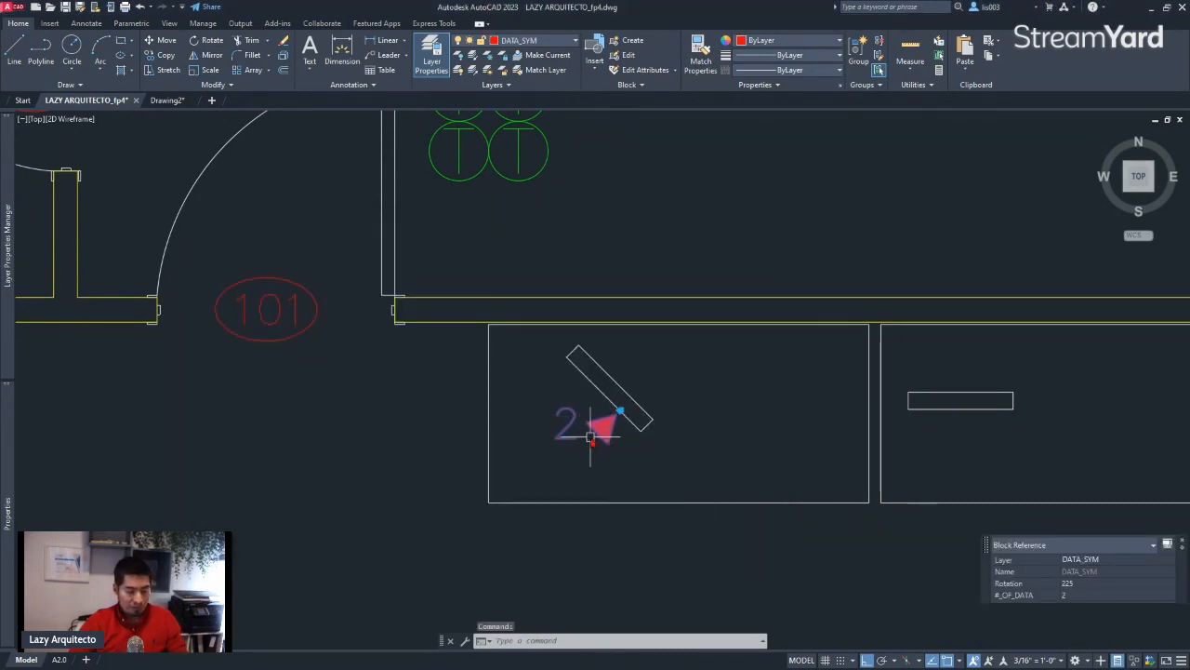
key("ctrl+c")
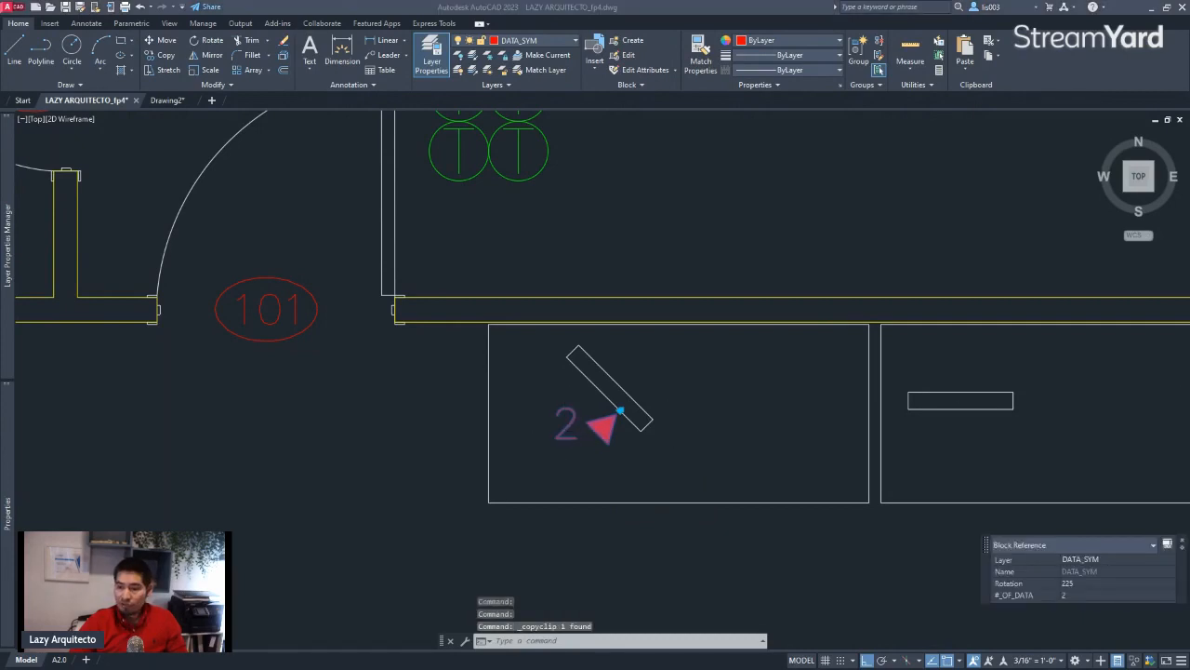
left_click(414, 332)
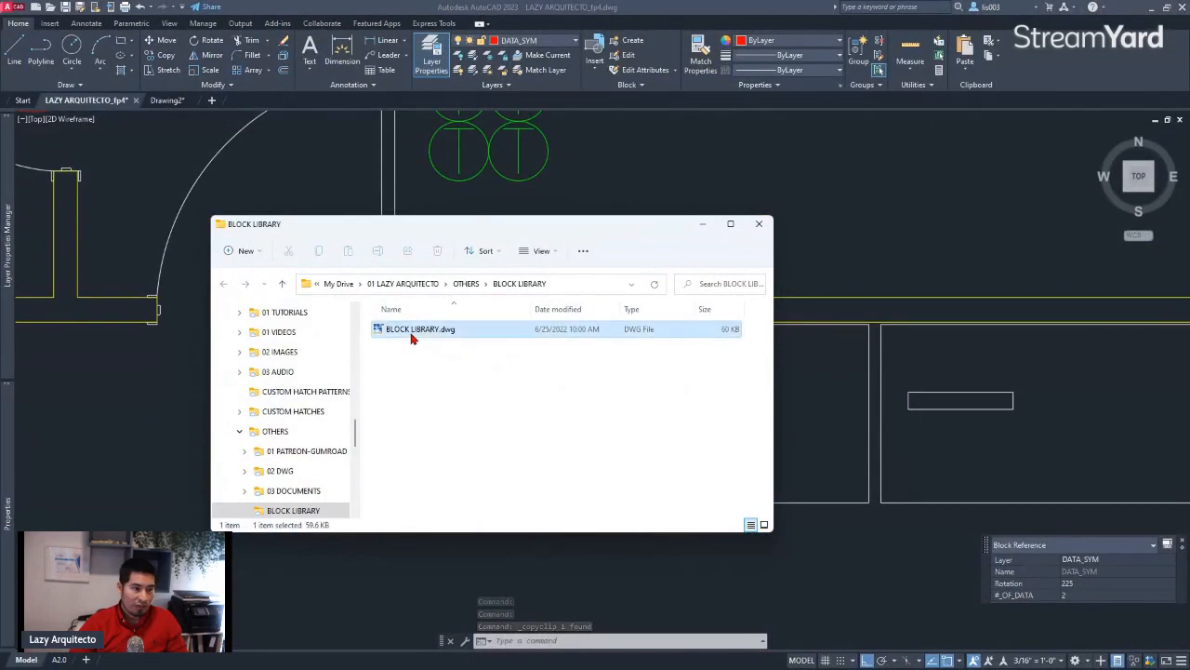
double_click(412, 335)
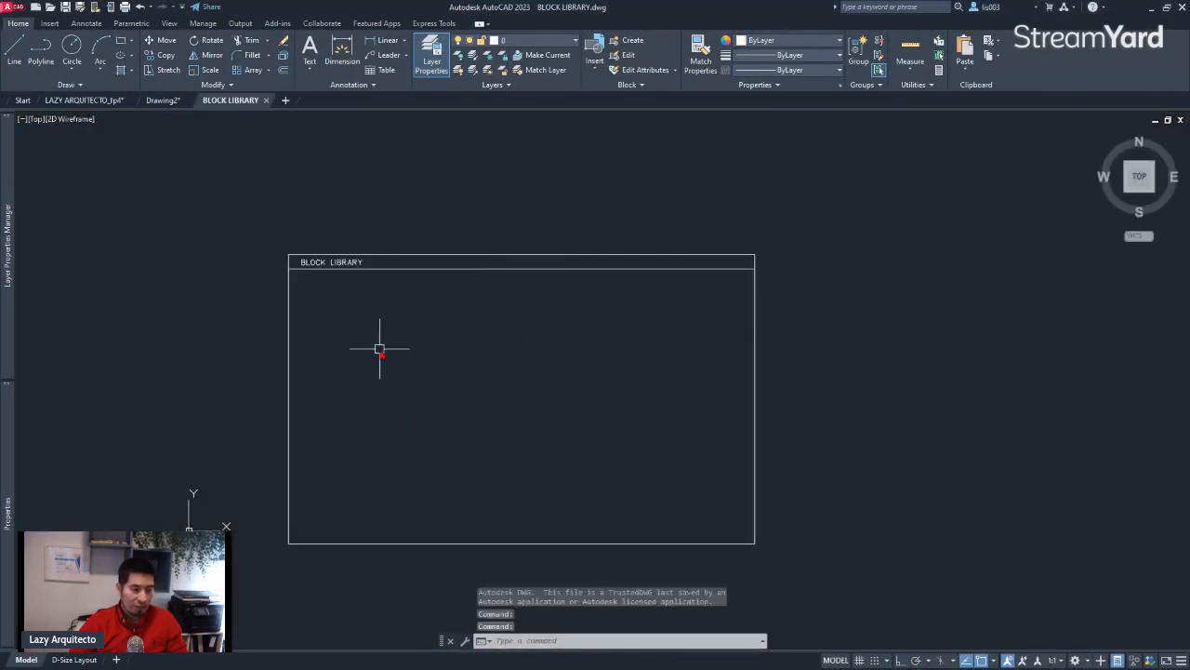
Paste the DATA_SYM block inside the frame just below the BLOCK LIBRARY title and close the drawing, saving its changes
key("ctrl+v")
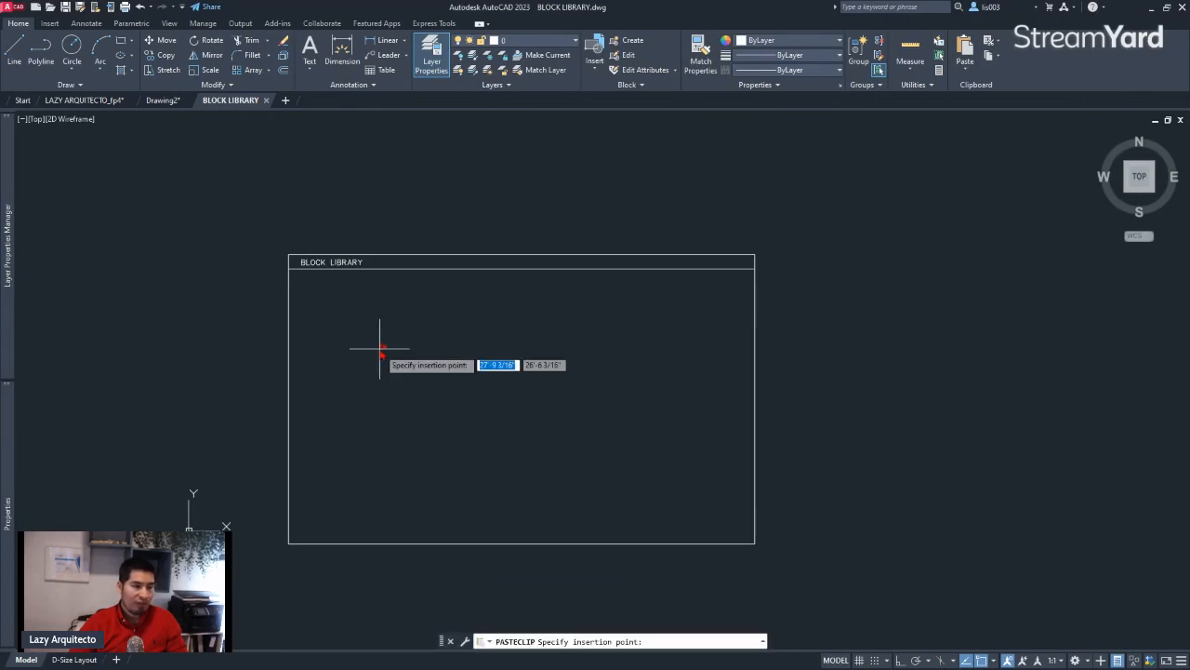
scroll(314, 301, "up", 4)
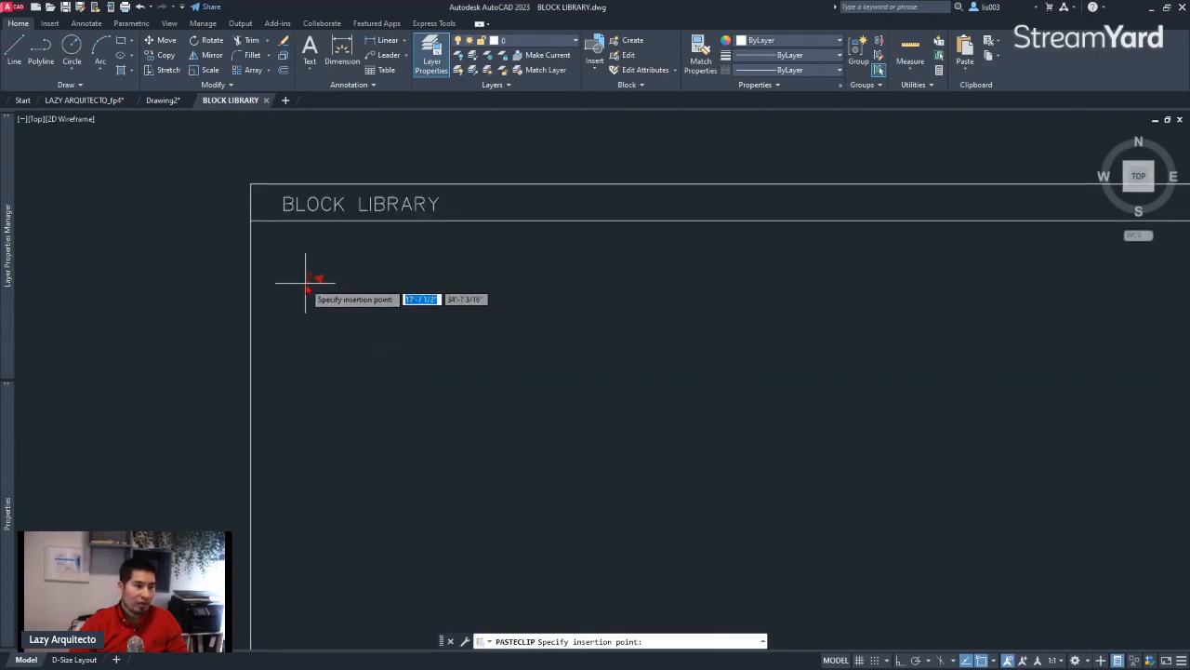
left_click(299, 280)
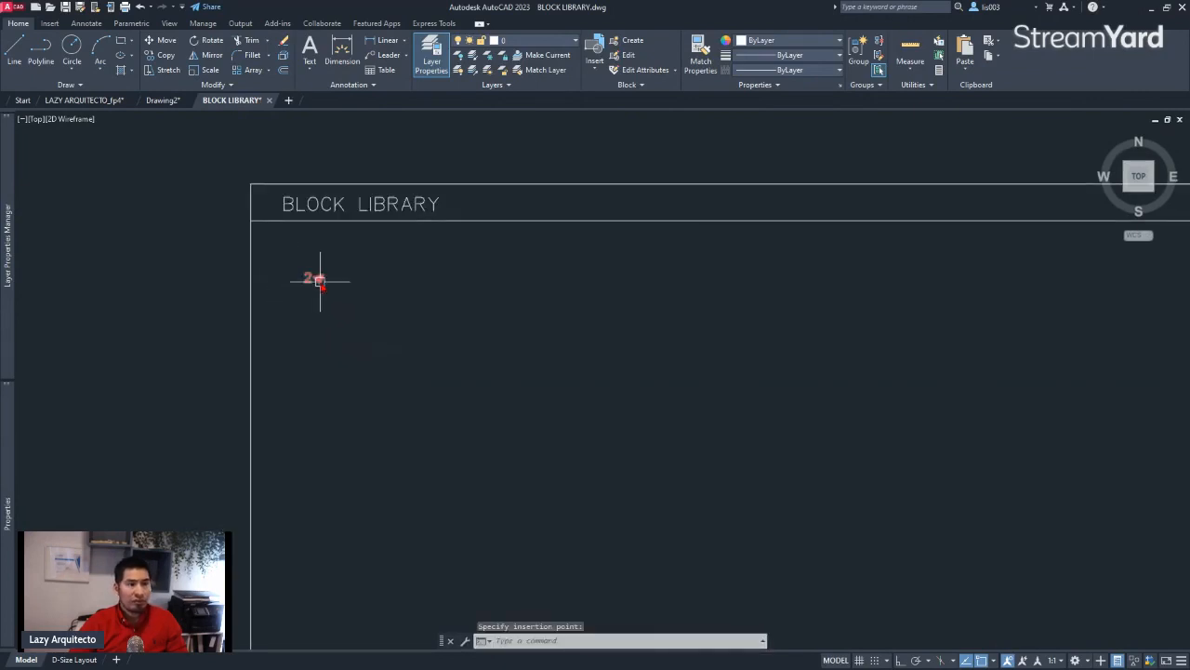
scroll(367, 294, "down", 2)
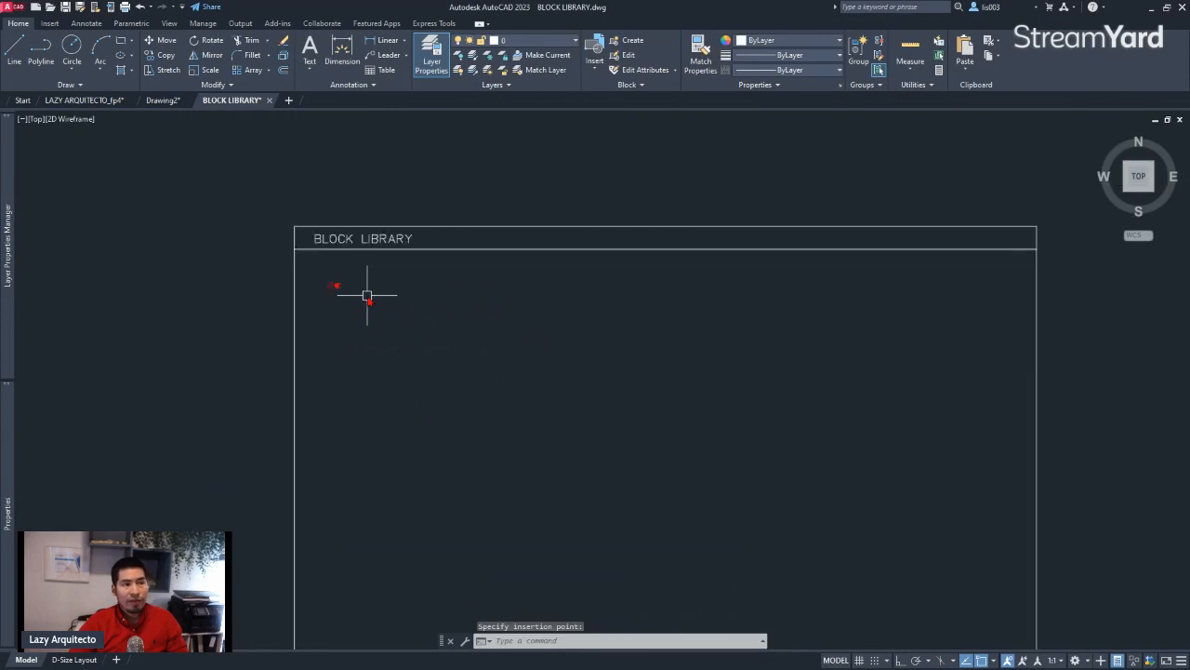
left_click(269, 102)
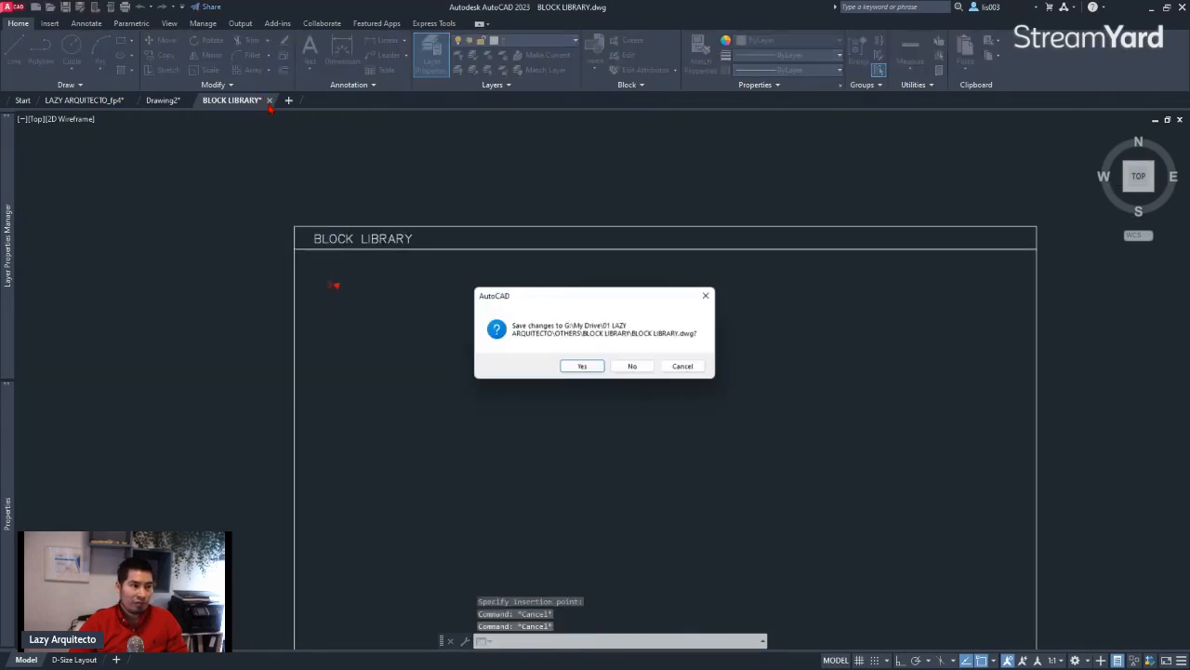
left_click(593, 370)
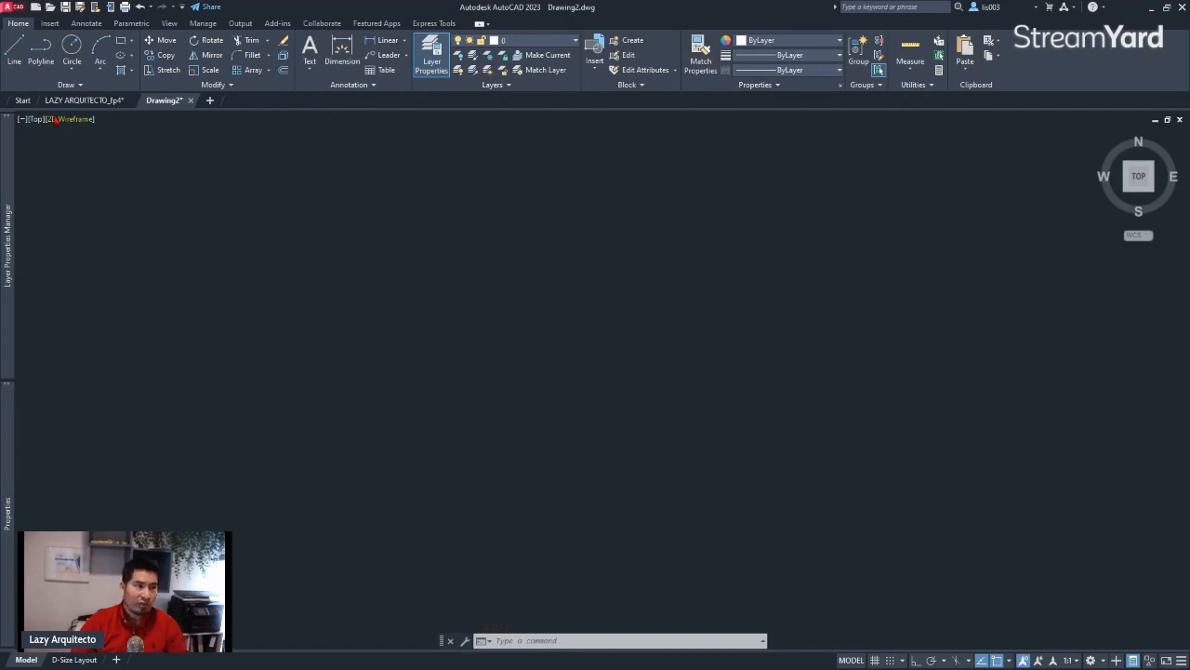
Return to the LAZY ARQUITECTO_fp4 drawing and open the Blocks palette with BLOCKSPALETTE
left_click(89, 102)
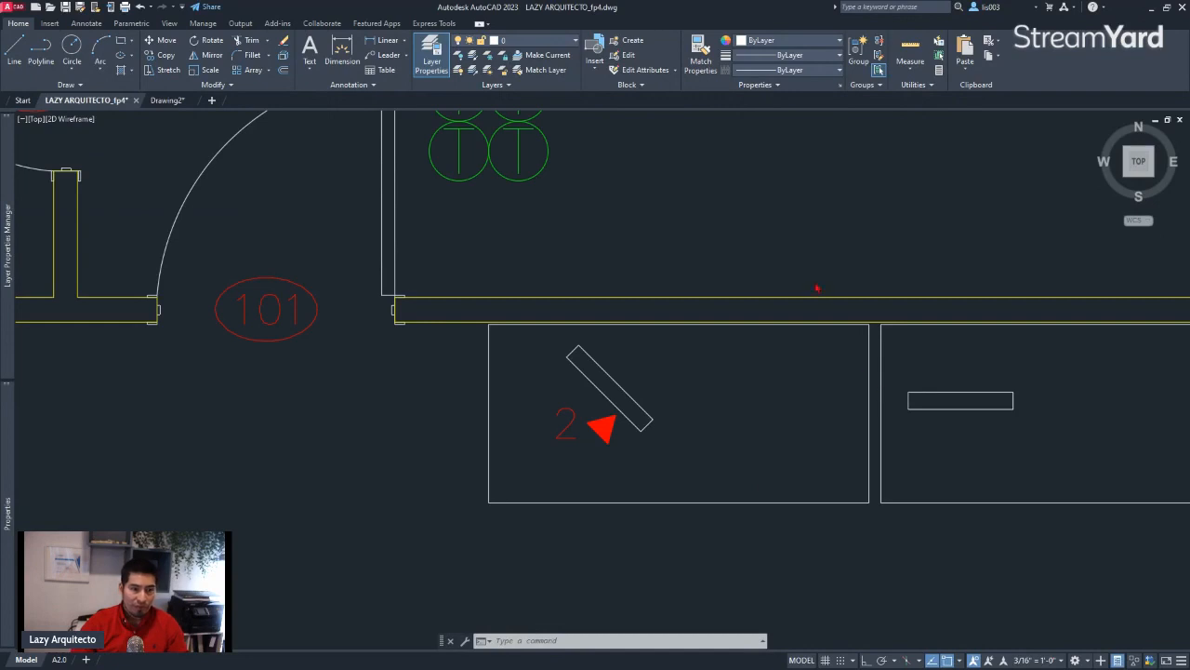
type("E")
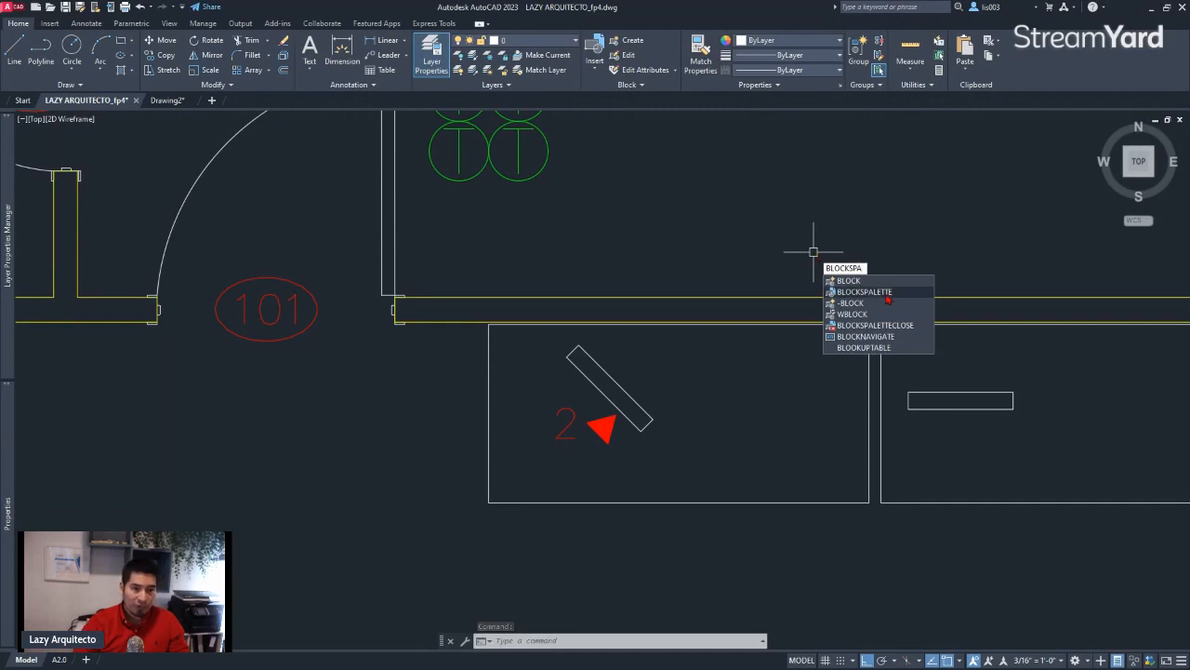
left_click(888, 298)
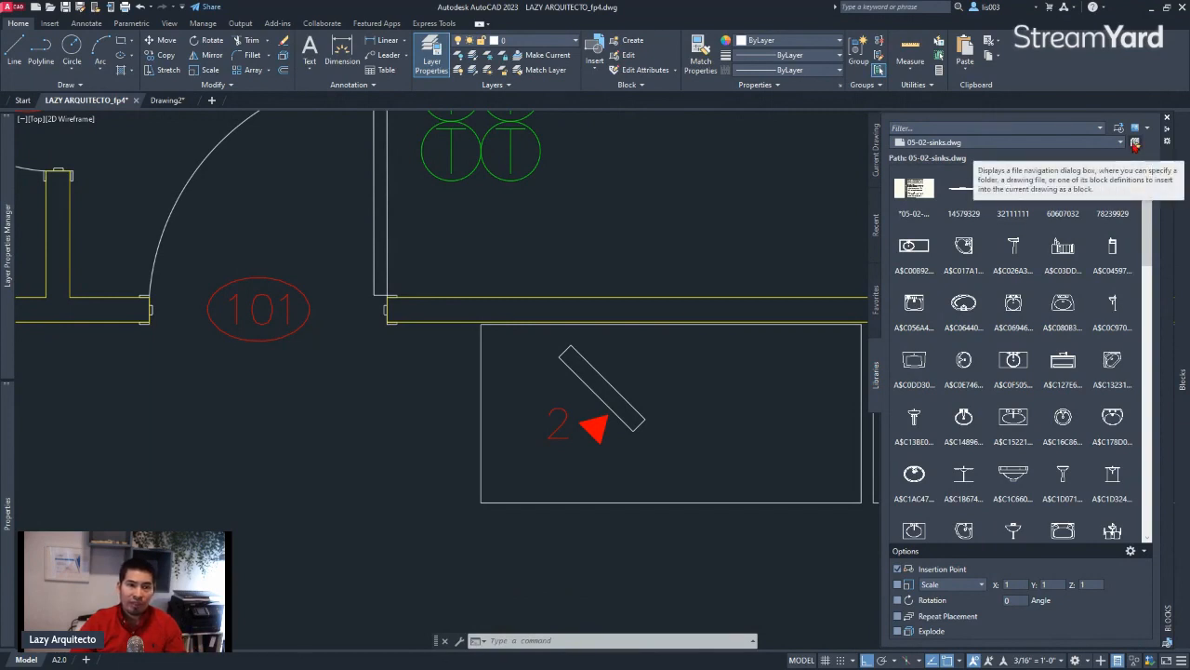
Load BLOCK LIBRARY.dwg from 01 LAZY ARQUITECTO > OTHERS > BLOCK LIBRARY as the block library
left_click(1136, 143)
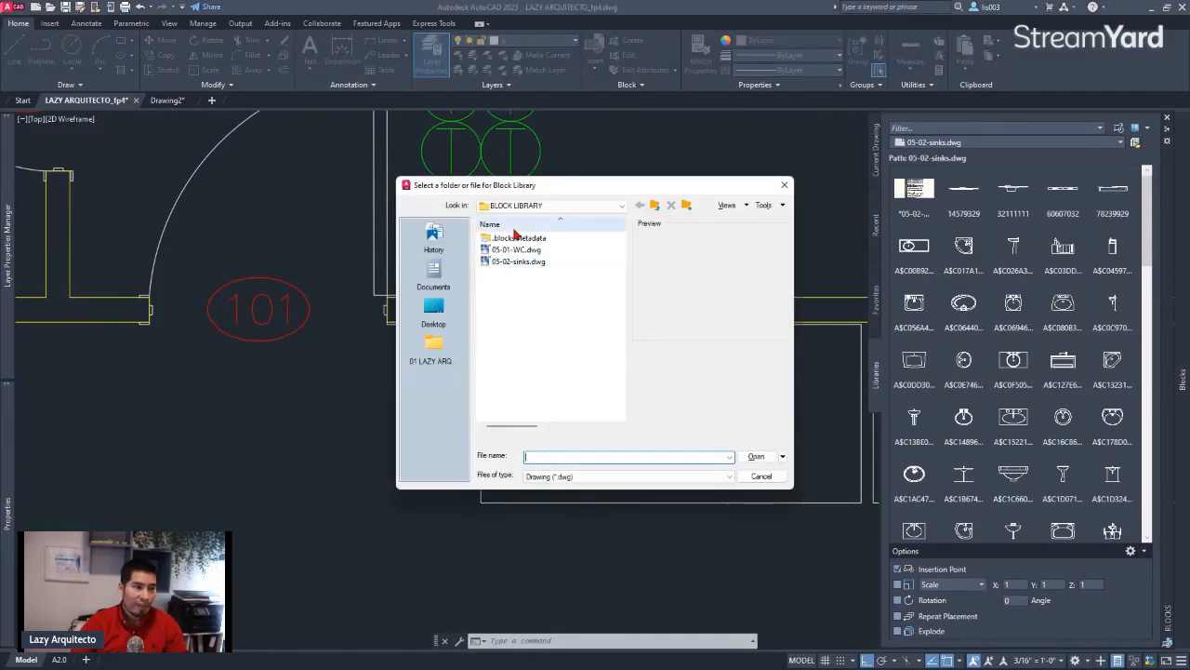
left_click(614, 209)
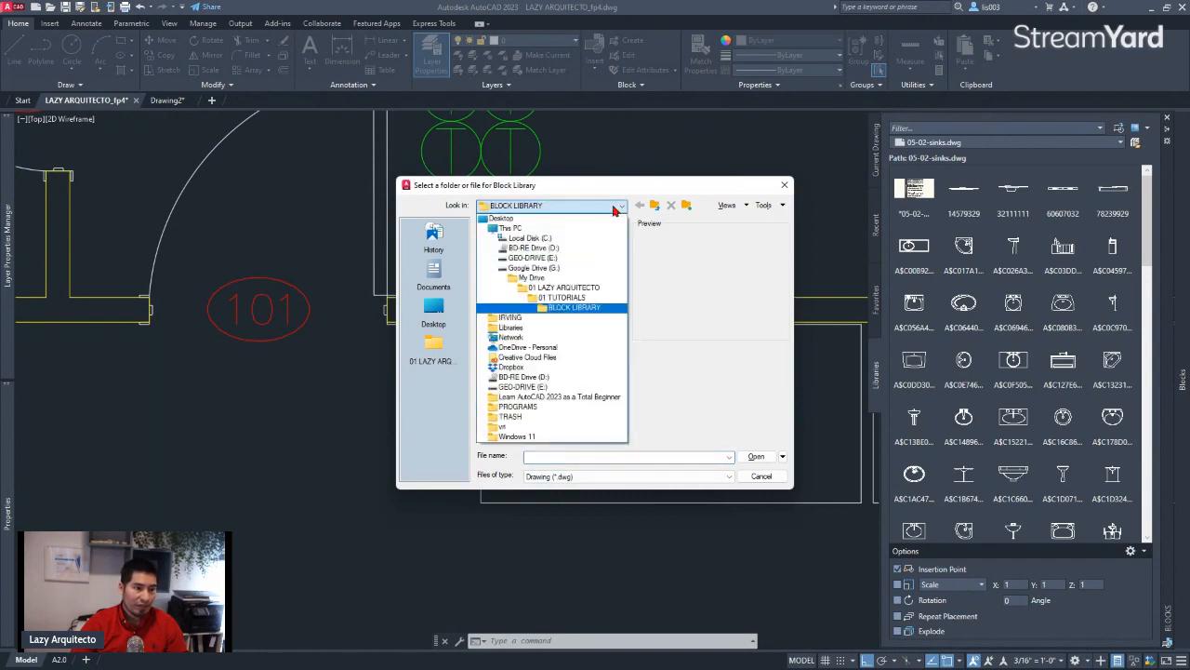
left_click(562, 287)
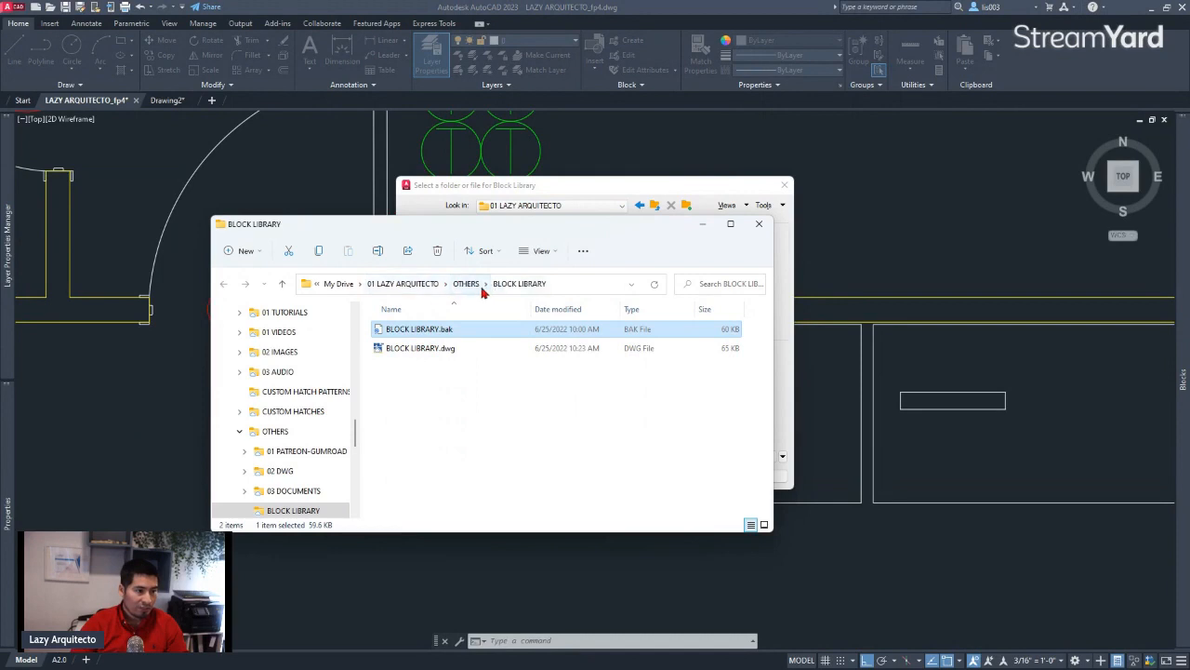
left_click(702, 224)
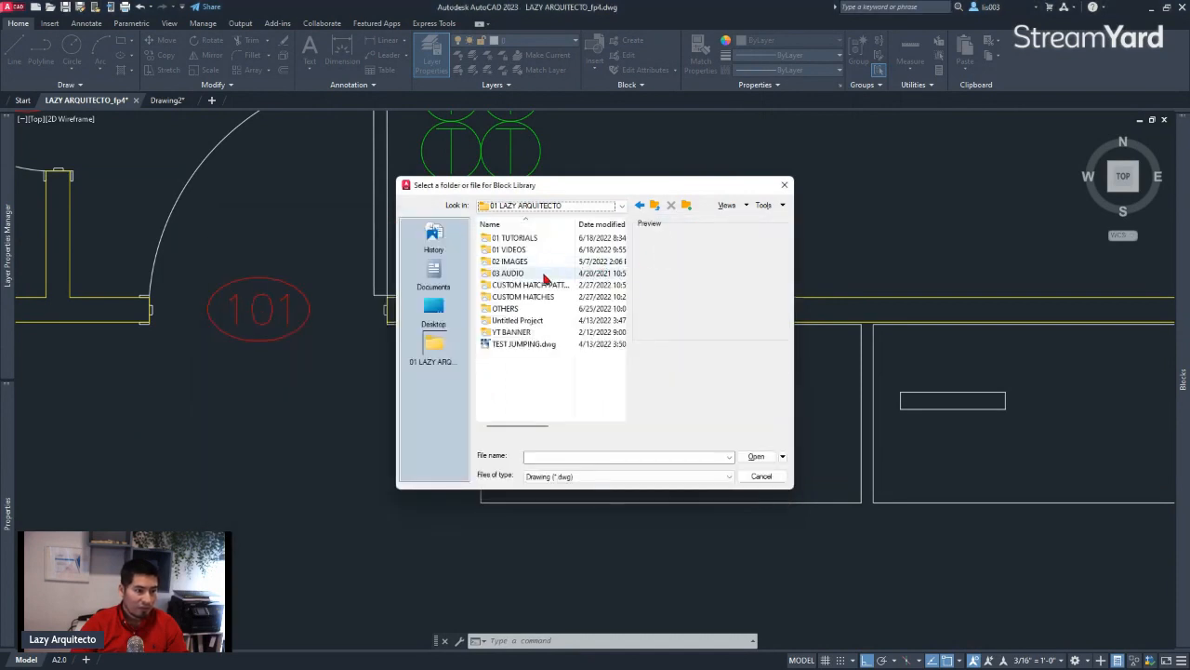
double_click(531, 306)
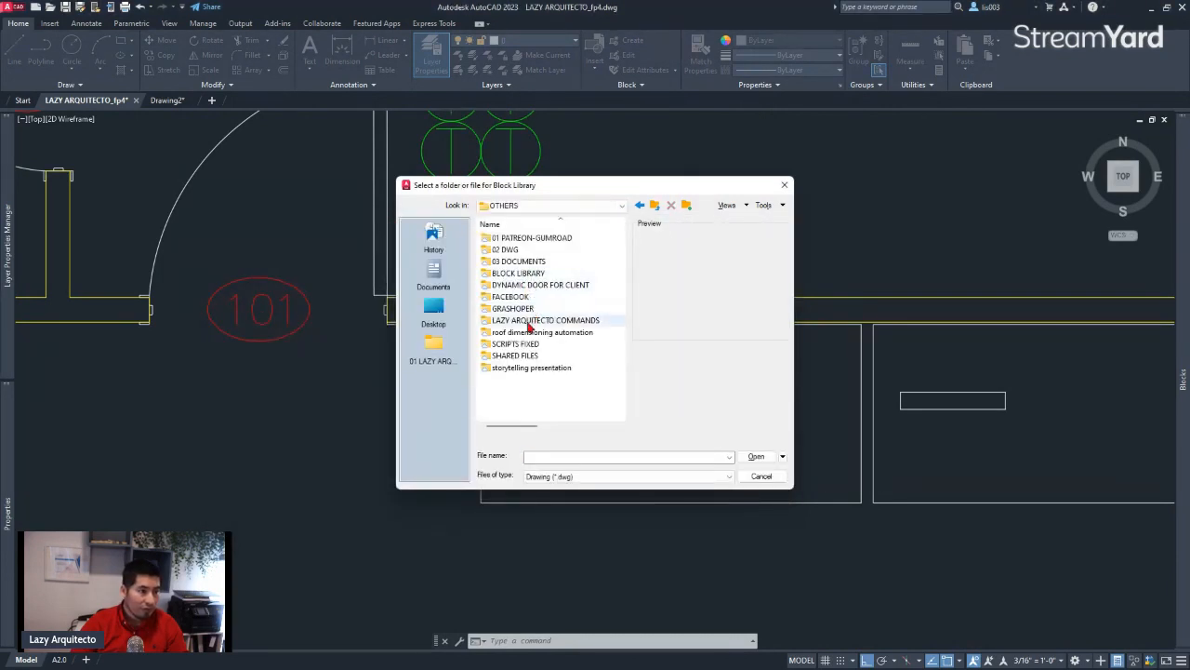
double_click(529, 272)
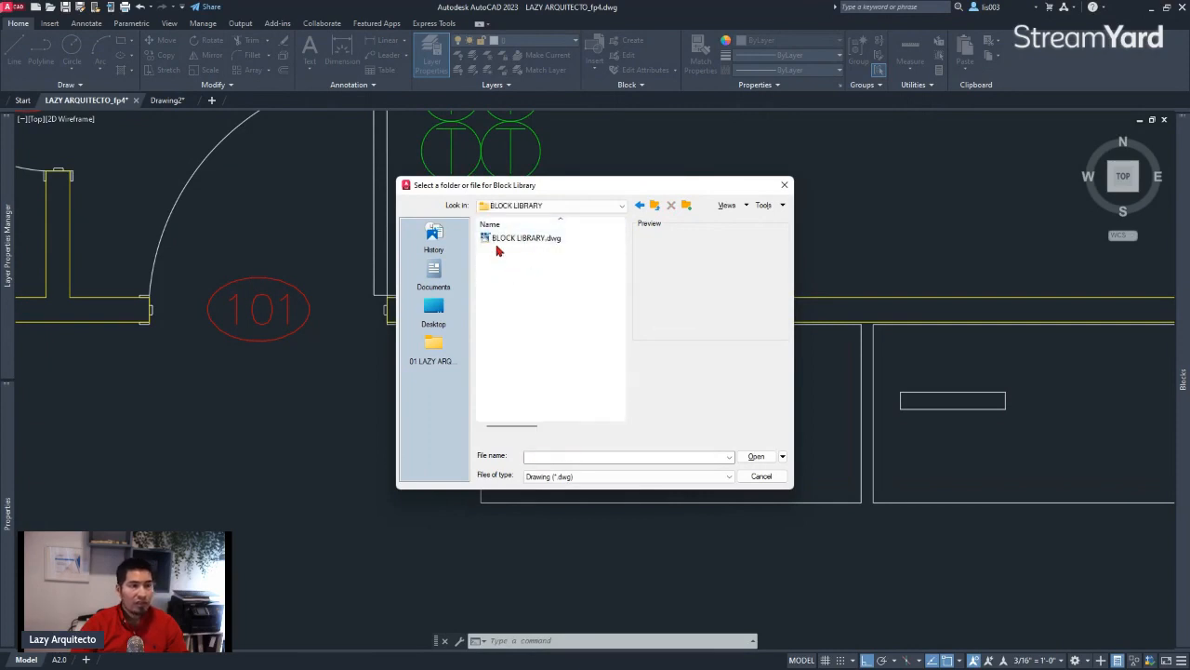
left_click(507, 239)
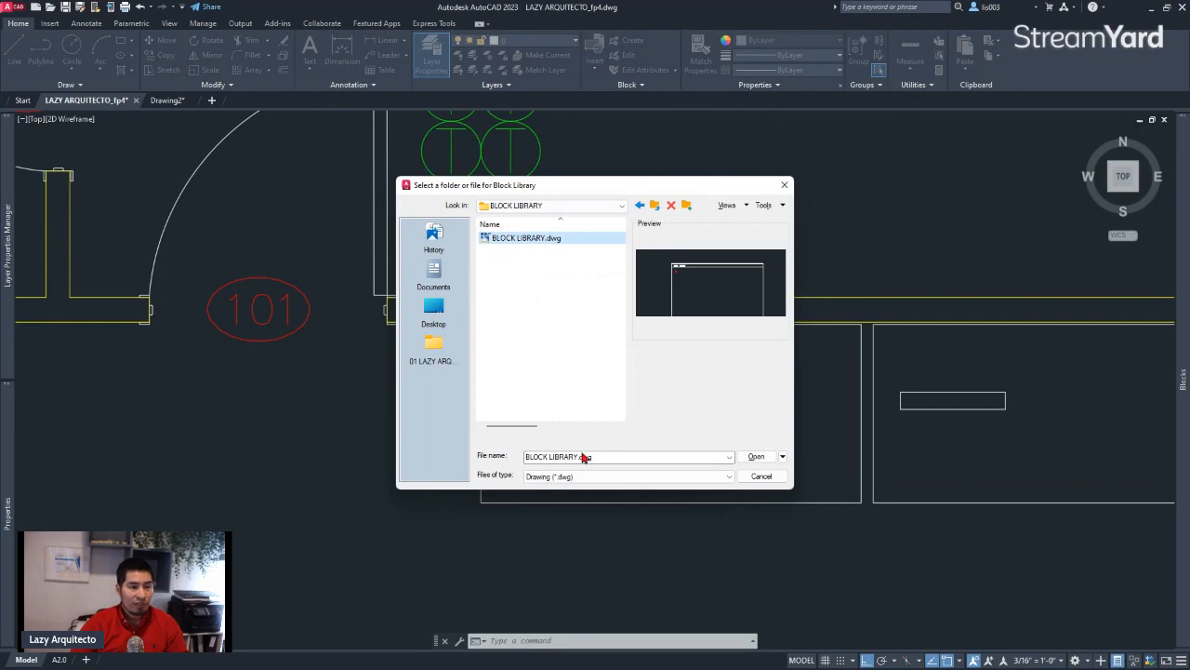
left_click(755, 457)
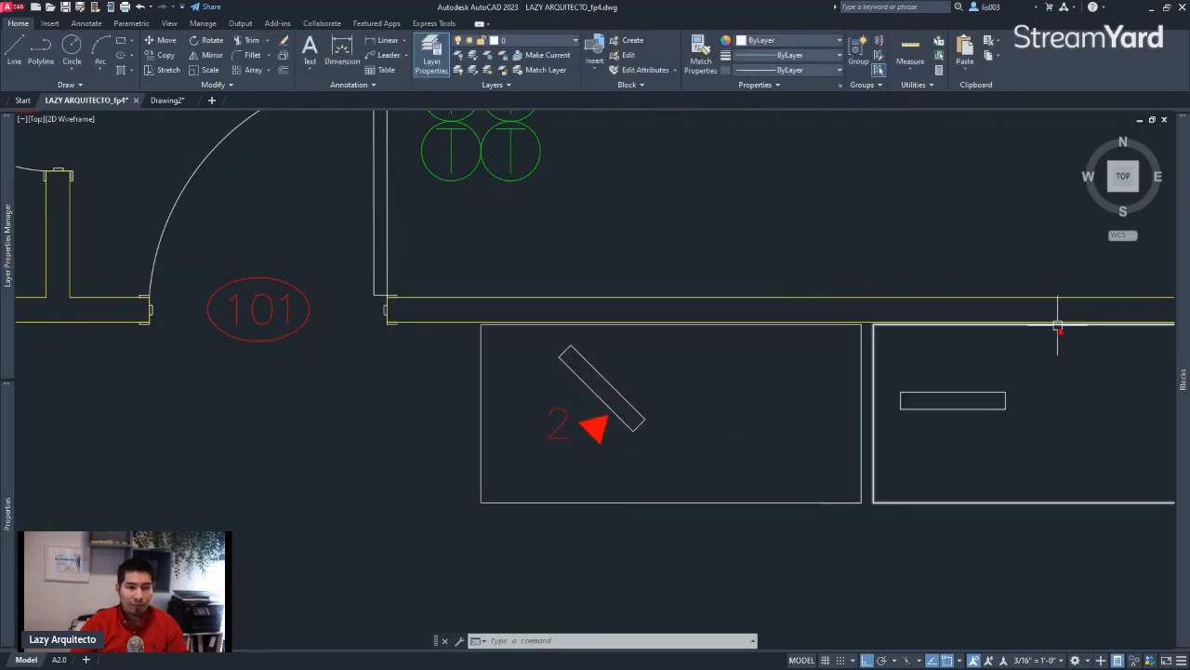
Examine the library's DATA_SYM block in the Blocks palette from both LAZY ARQUITECTO_fp4 and Drawing2
mouse_move(1179, 271)
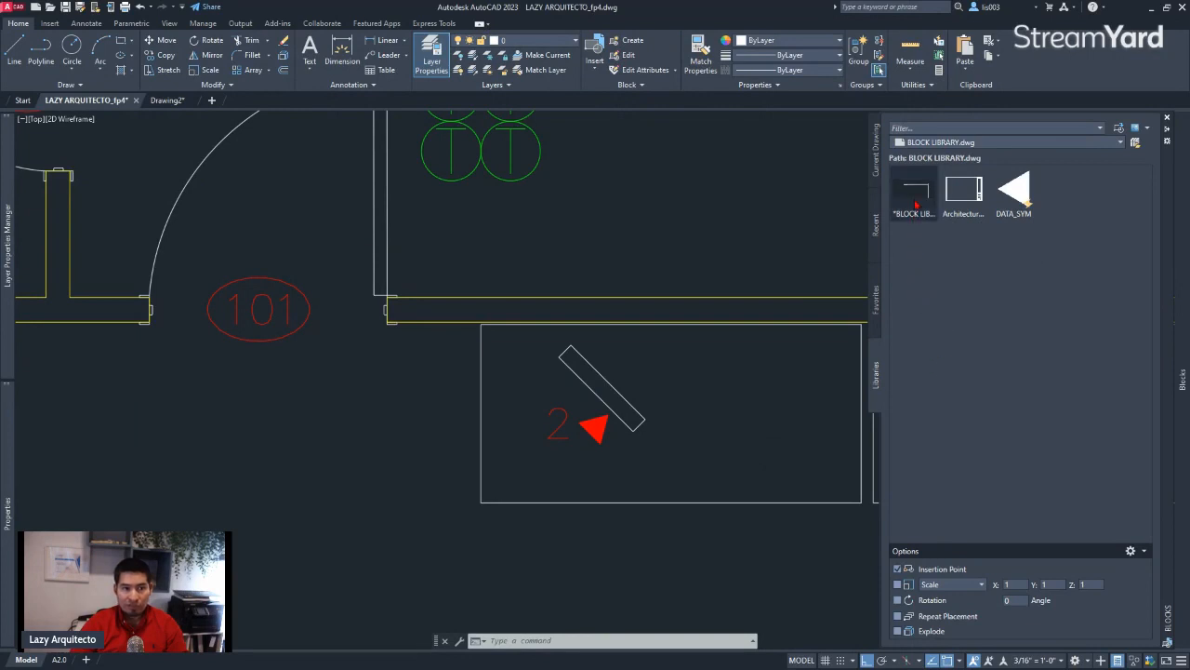
mouse_move(1028, 204)
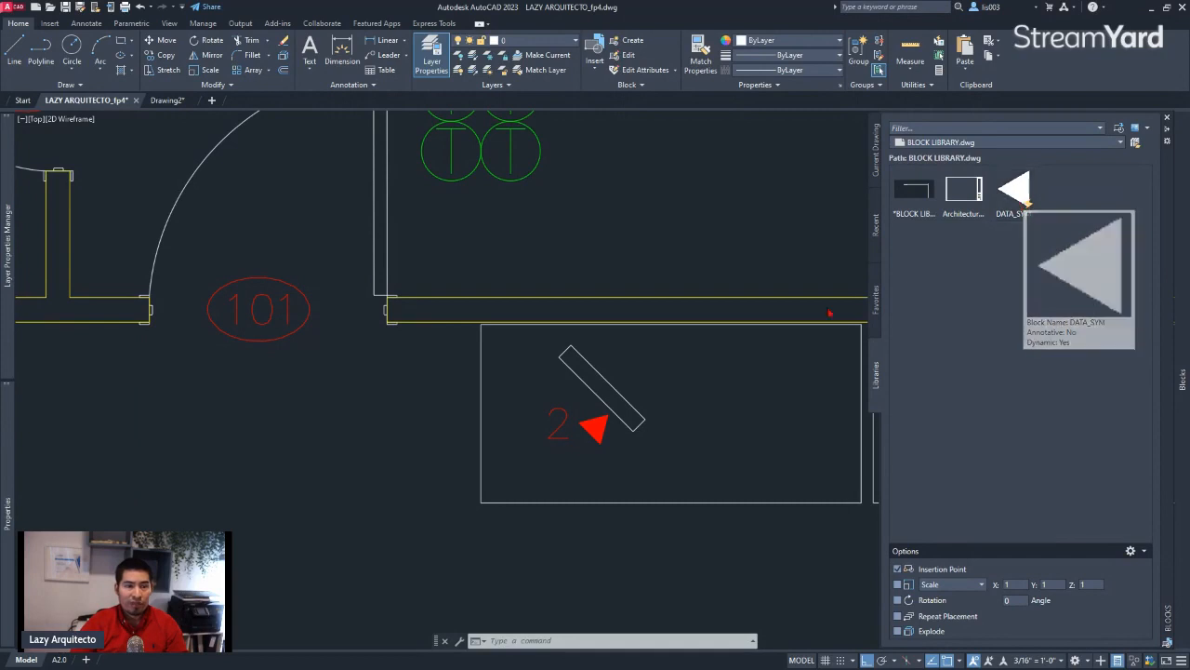
left_click(1014, 193)
scroll(451, 389, "down", 4)
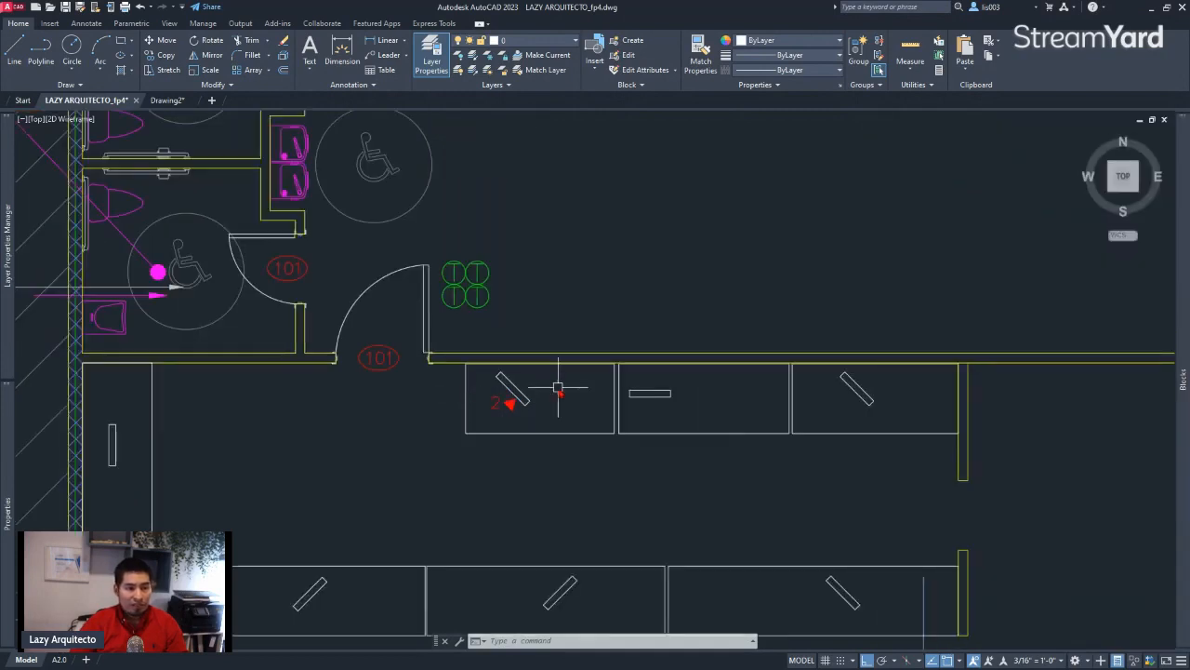
middle_click_drag(559, 388, 461, 362)
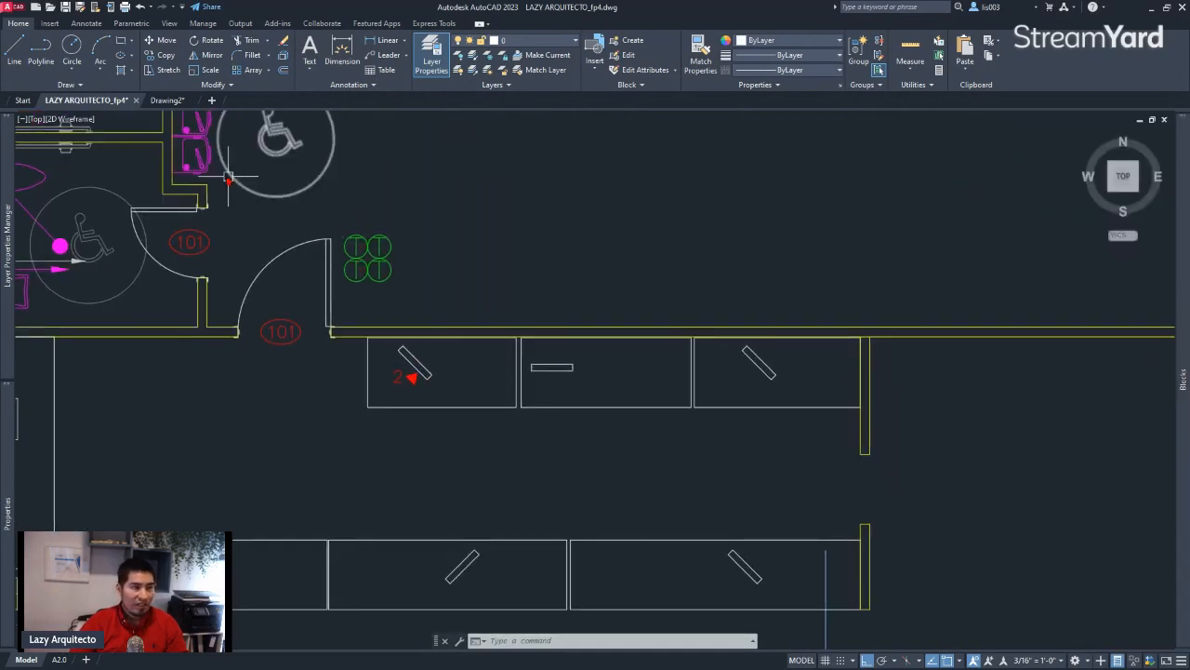
left_click(167, 101)
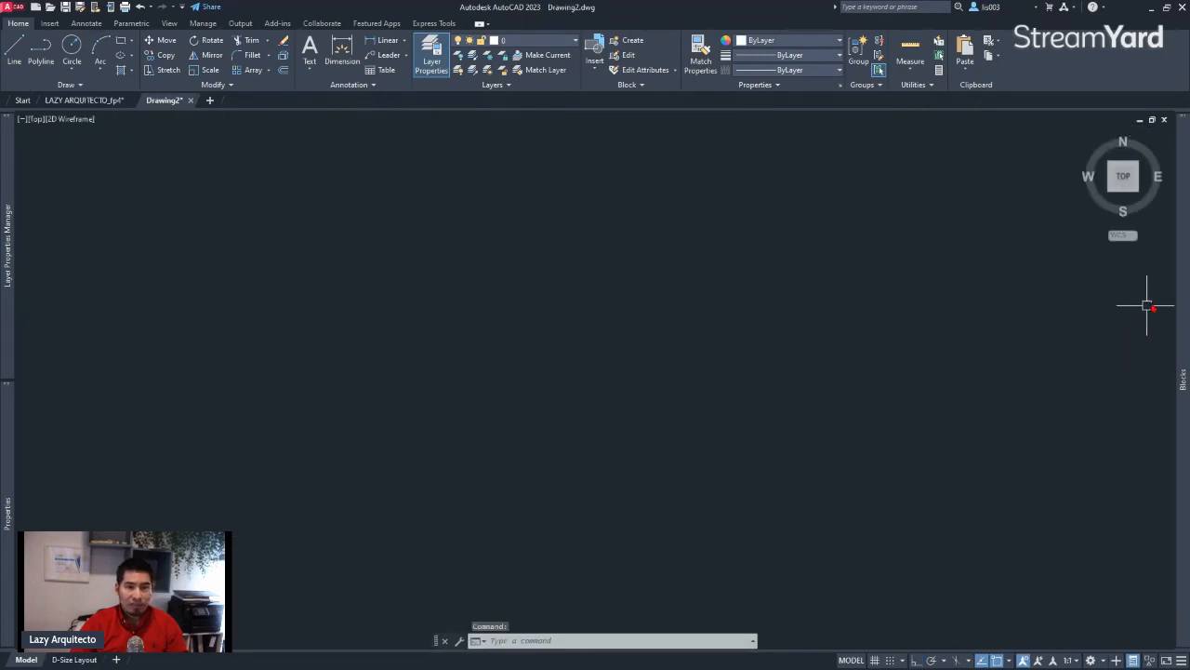
mouse_move(1183, 265)
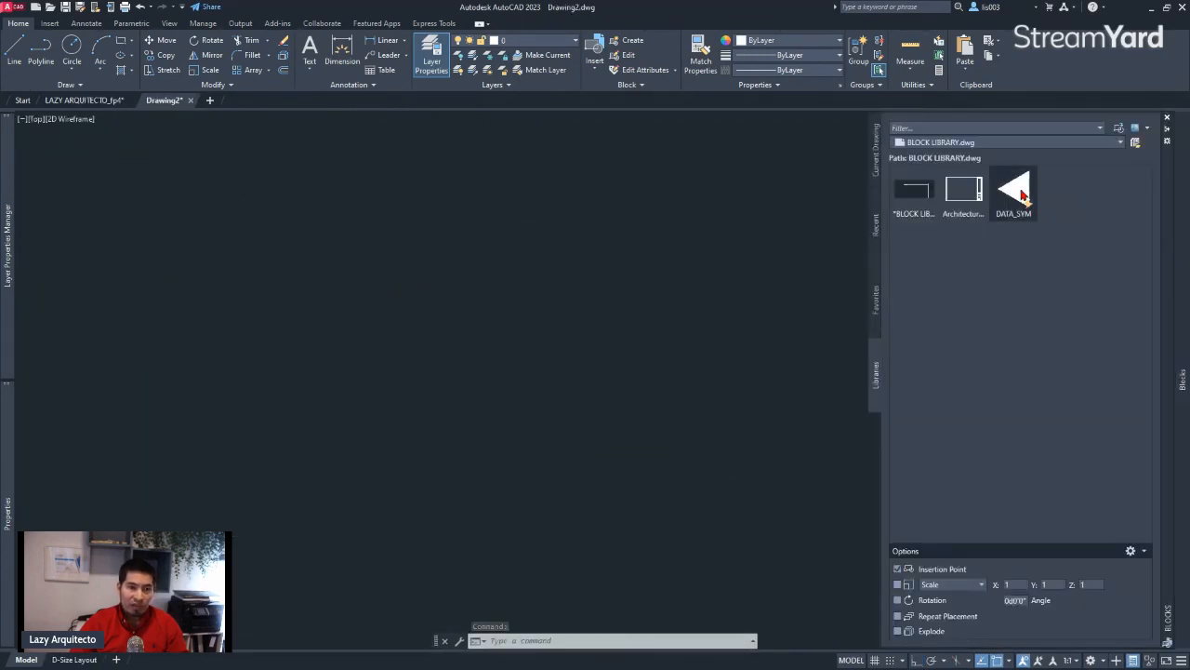
mouse_move(1022, 195)
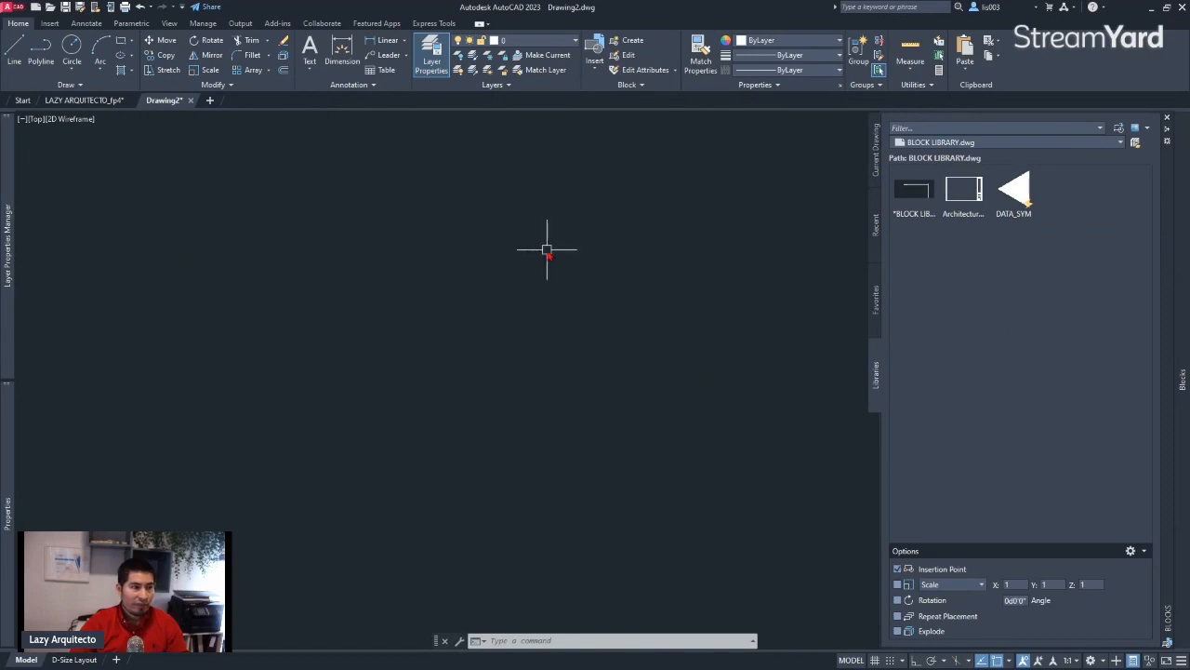
Return to LAZY ARQUITECTO_fp4 and start inserting DATA_SYM from the library, redefining the block already in the drawing
left_click(83, 99)
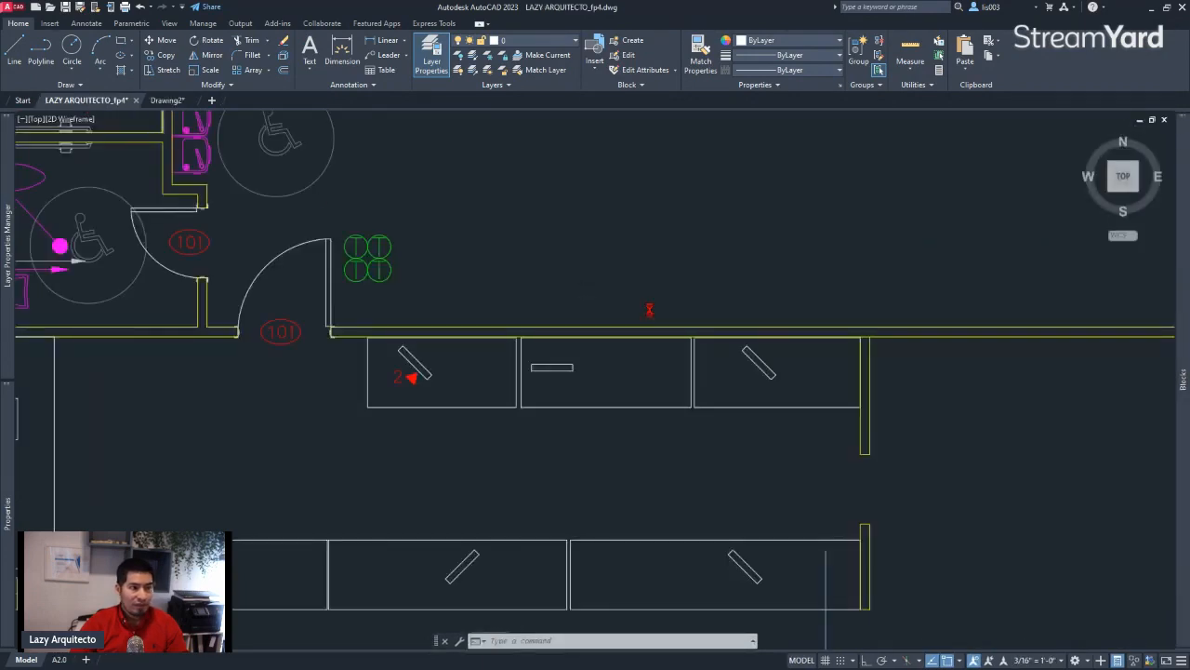
key("F8")
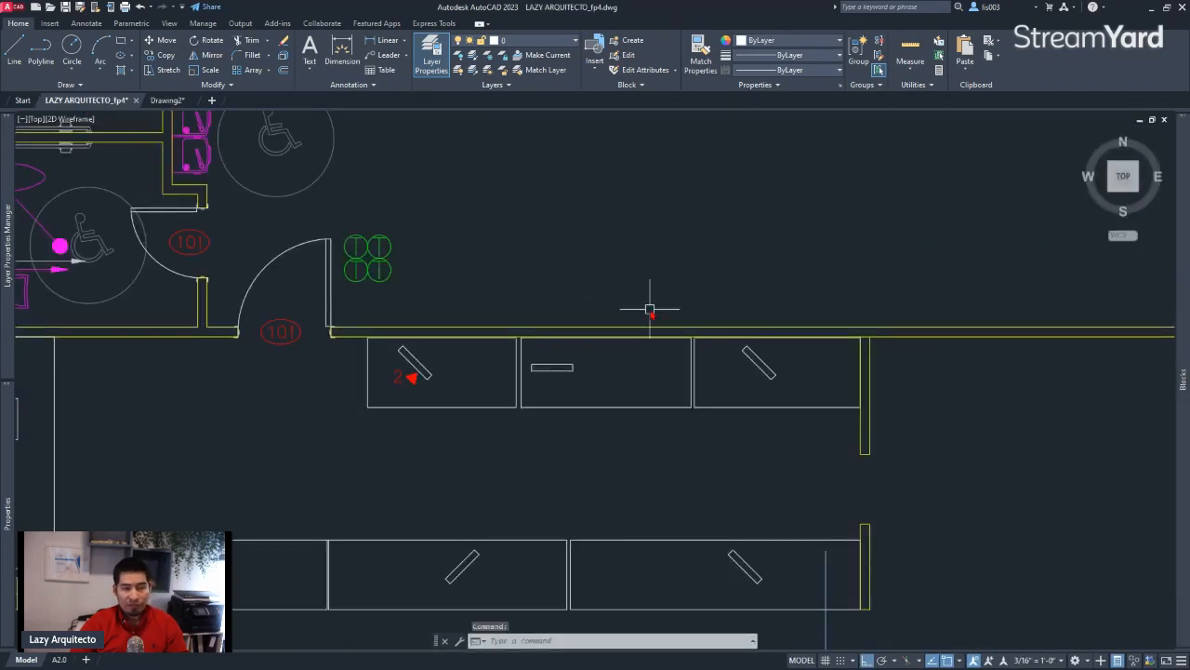
middle_click_drag(579, 333, 768, 318)
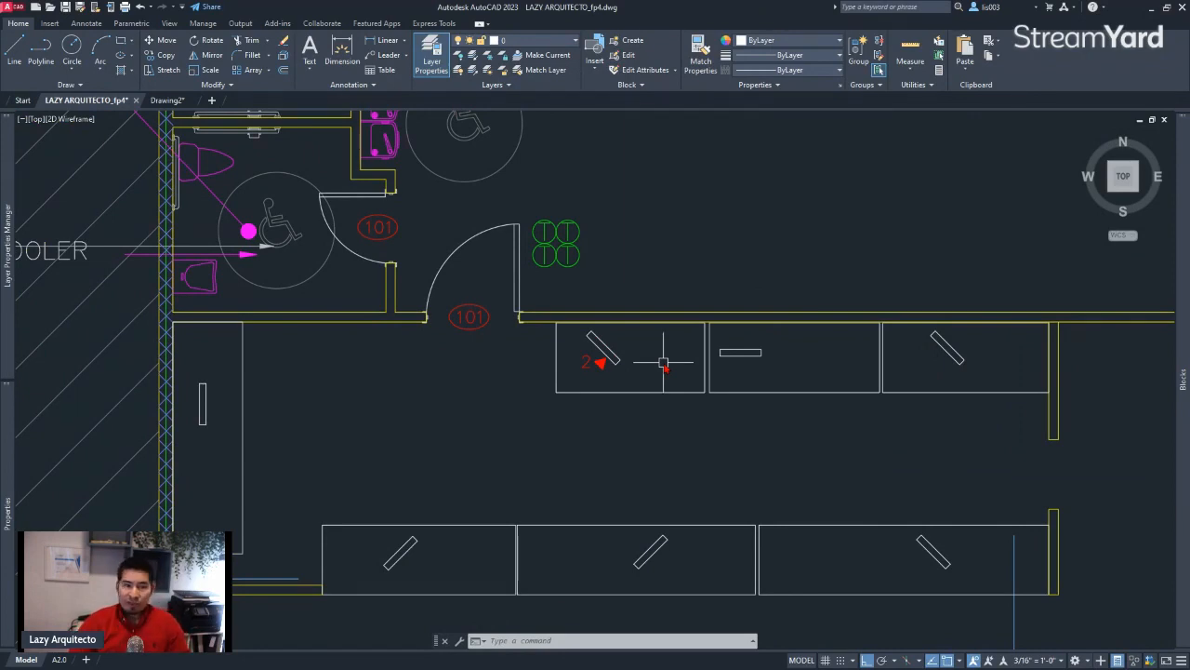
middle_click_drag(806, 362, 765, 350)
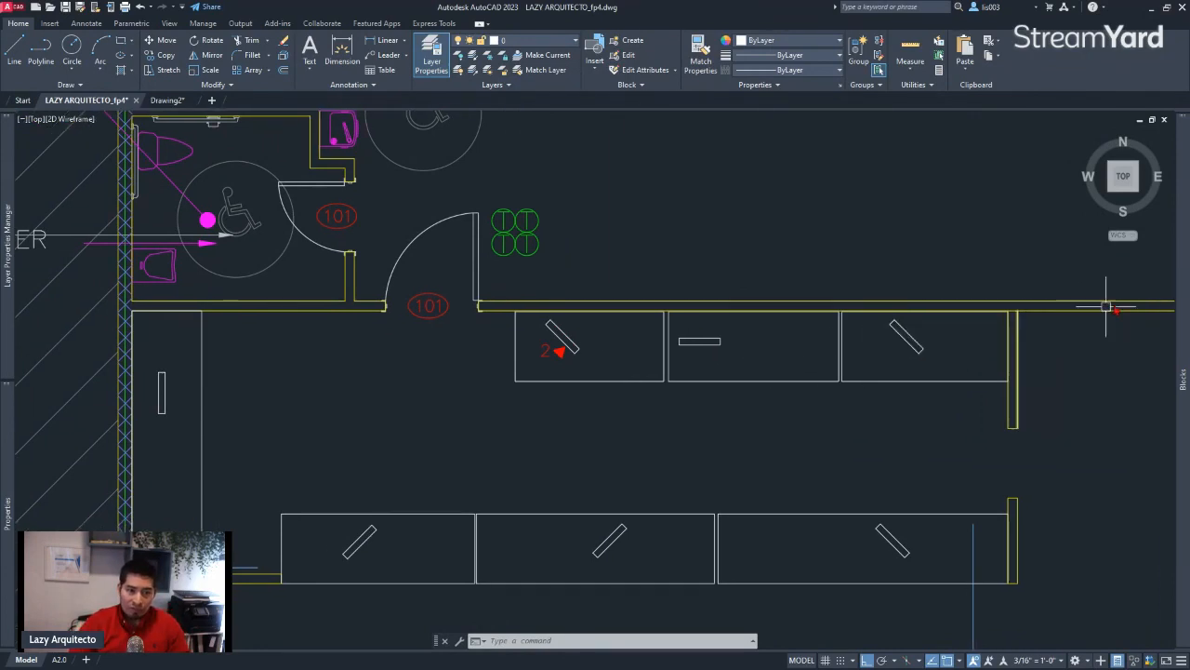
mouse_move(1183, 379)
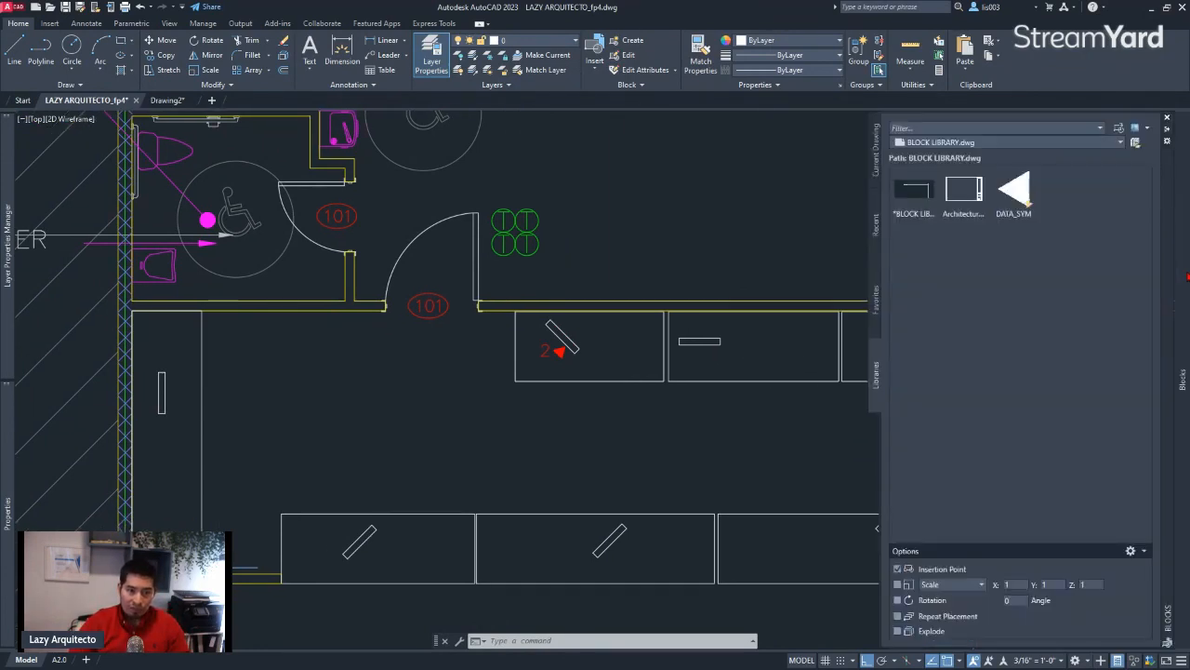
left_click(1020, 201)
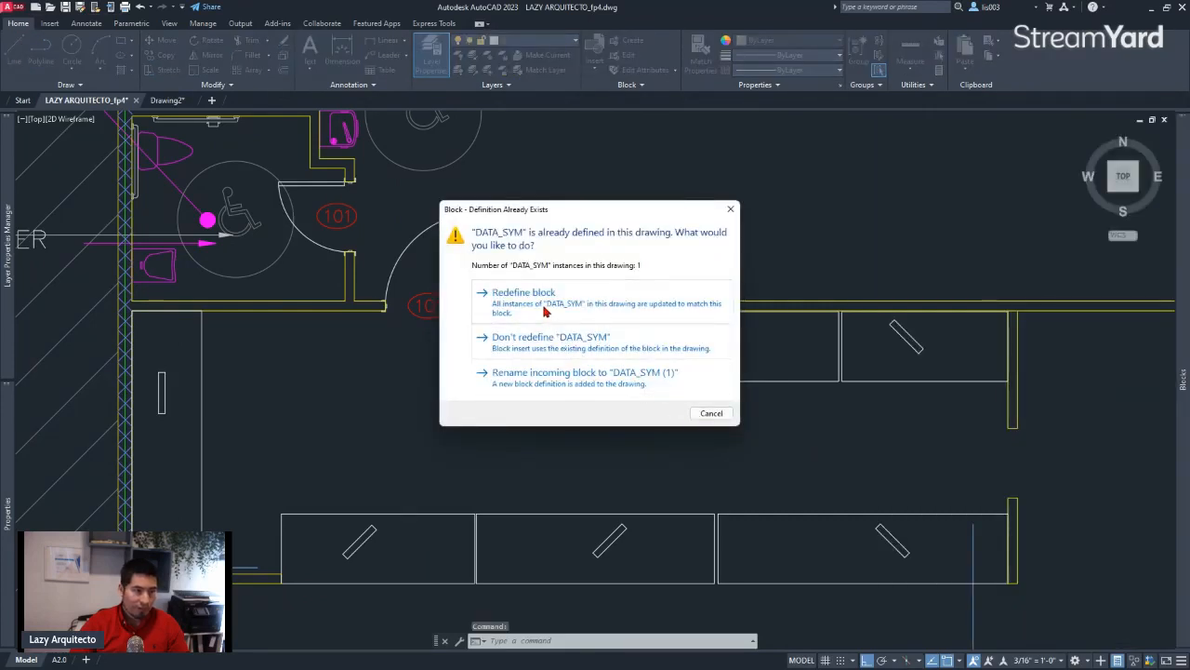
left_click(544, 309)
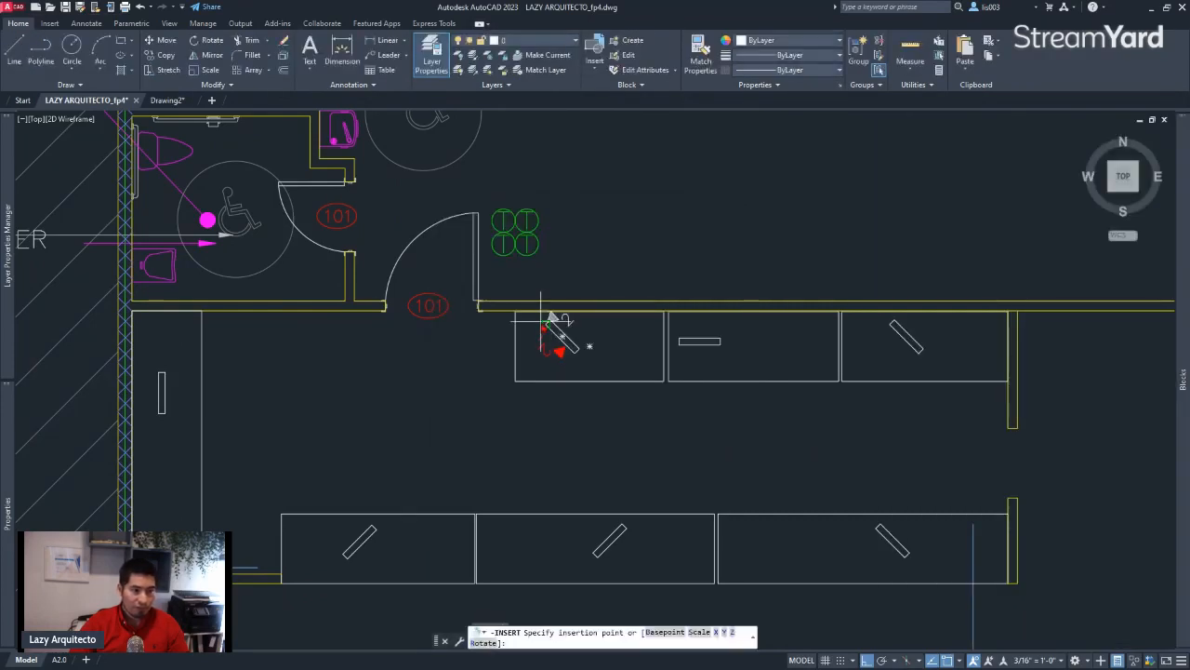
Place DATA_SYM against the angled rectangle in the upper row's right desk with 2 as the number of data, and inspect its properties
scroll(722, 465, "up", 2)
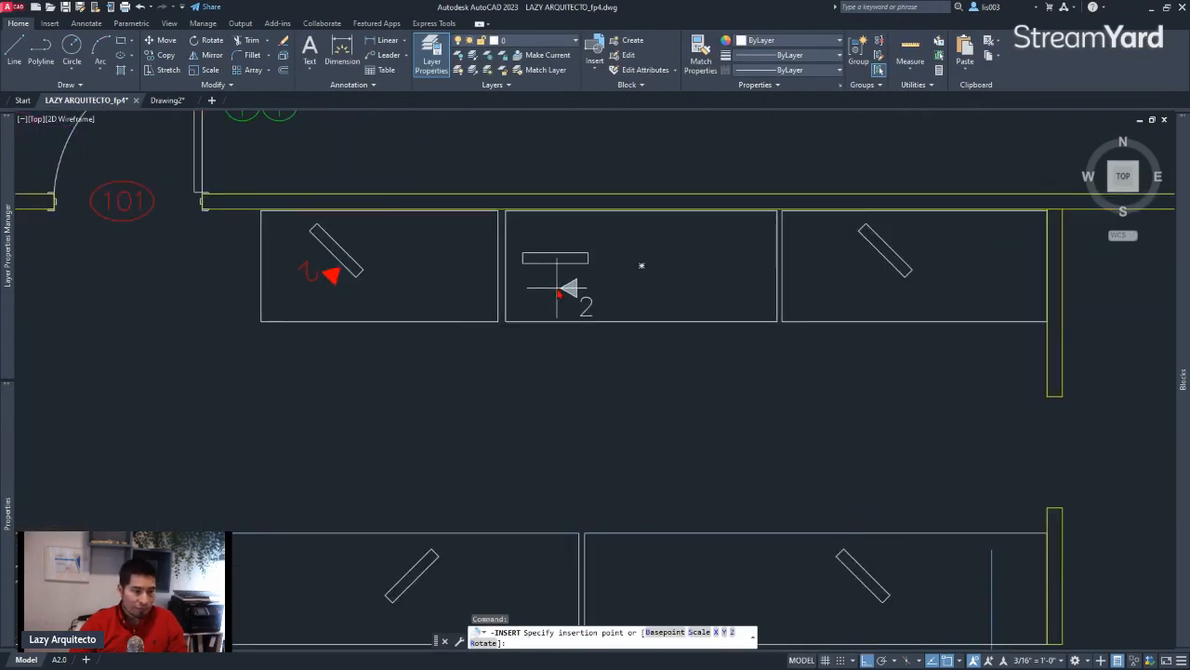
scroll(560, 288, "up", 2)
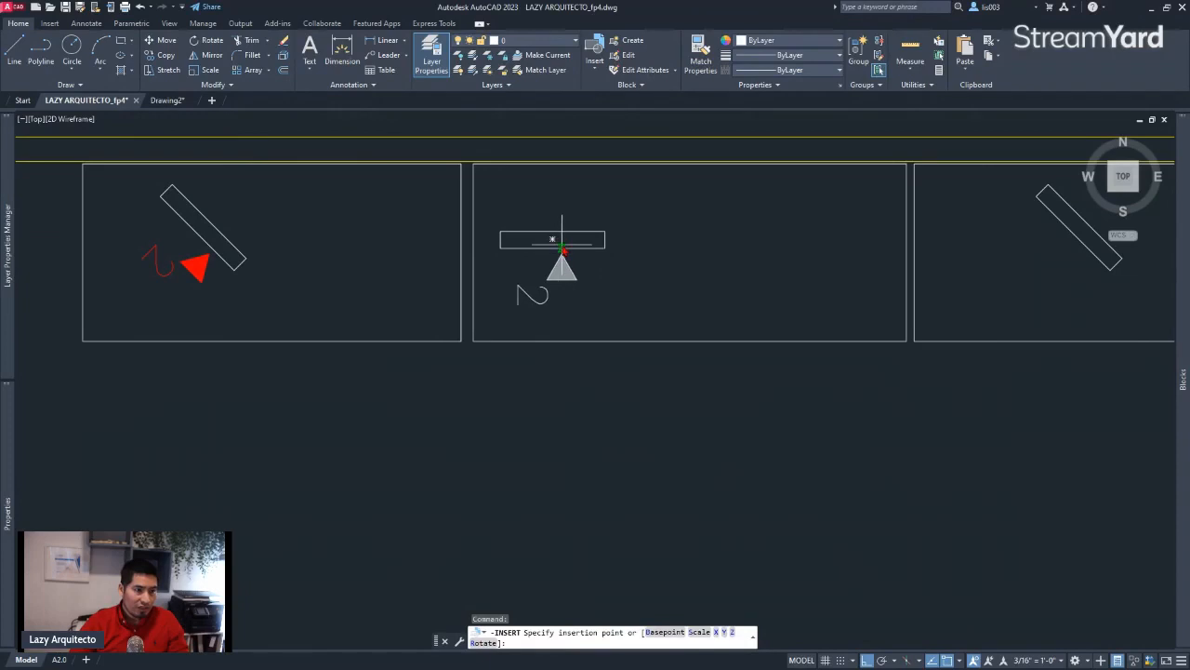
scroll(628, 285, "down", 2)
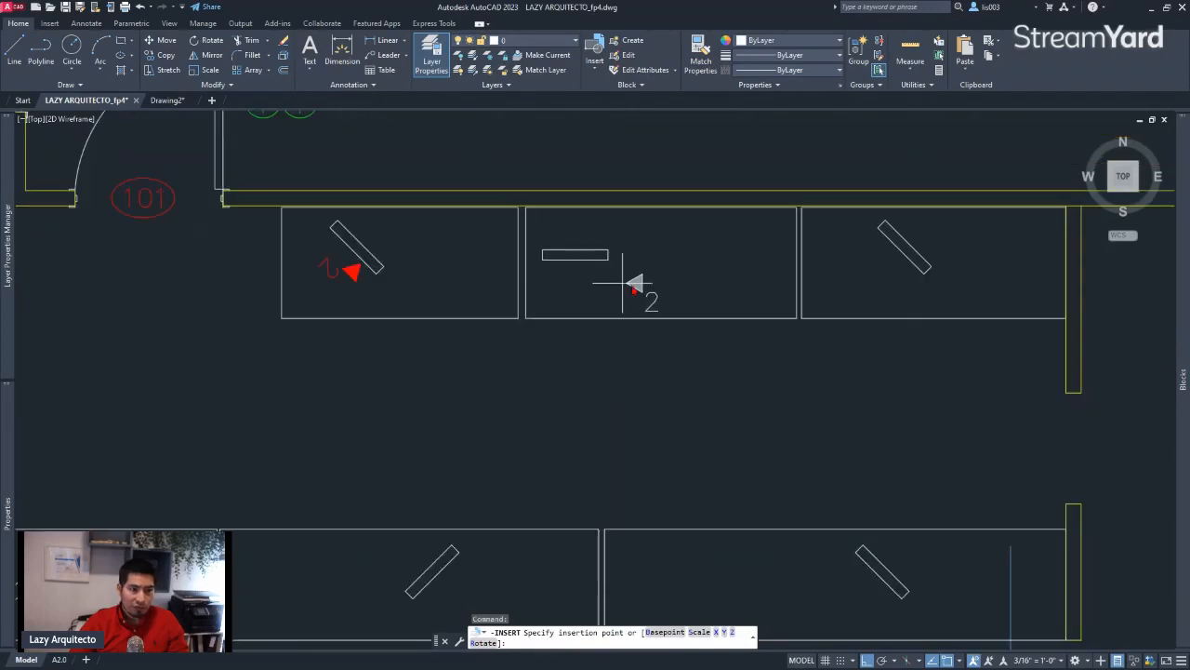
left_click(900, 261)
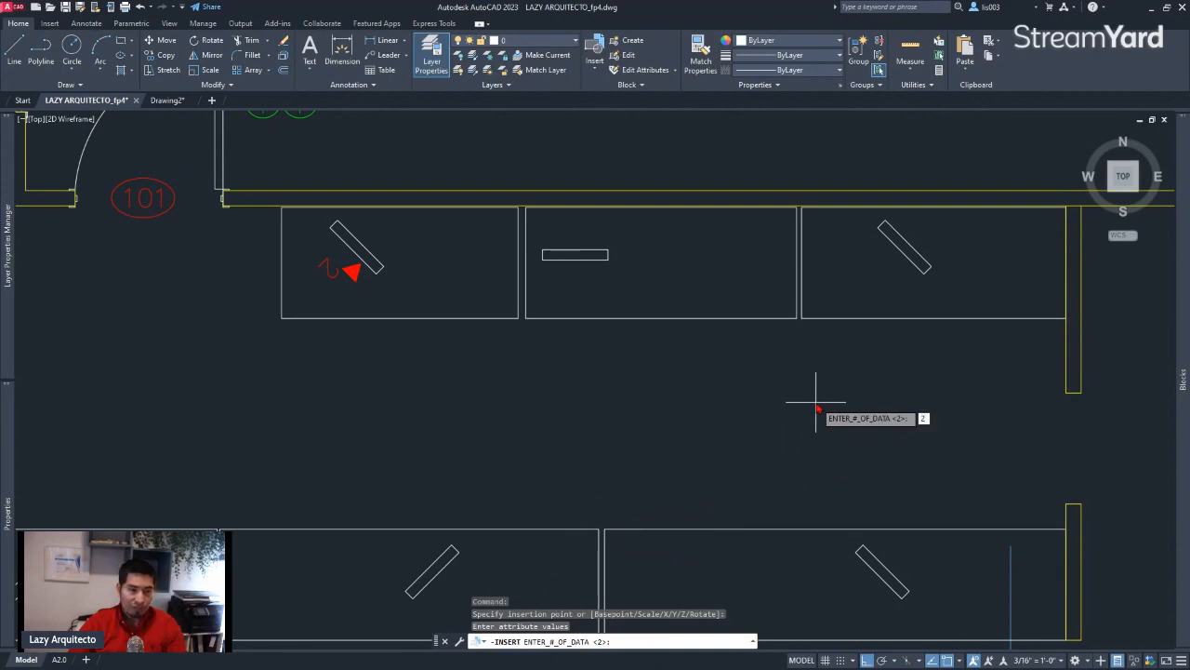
key("Return")
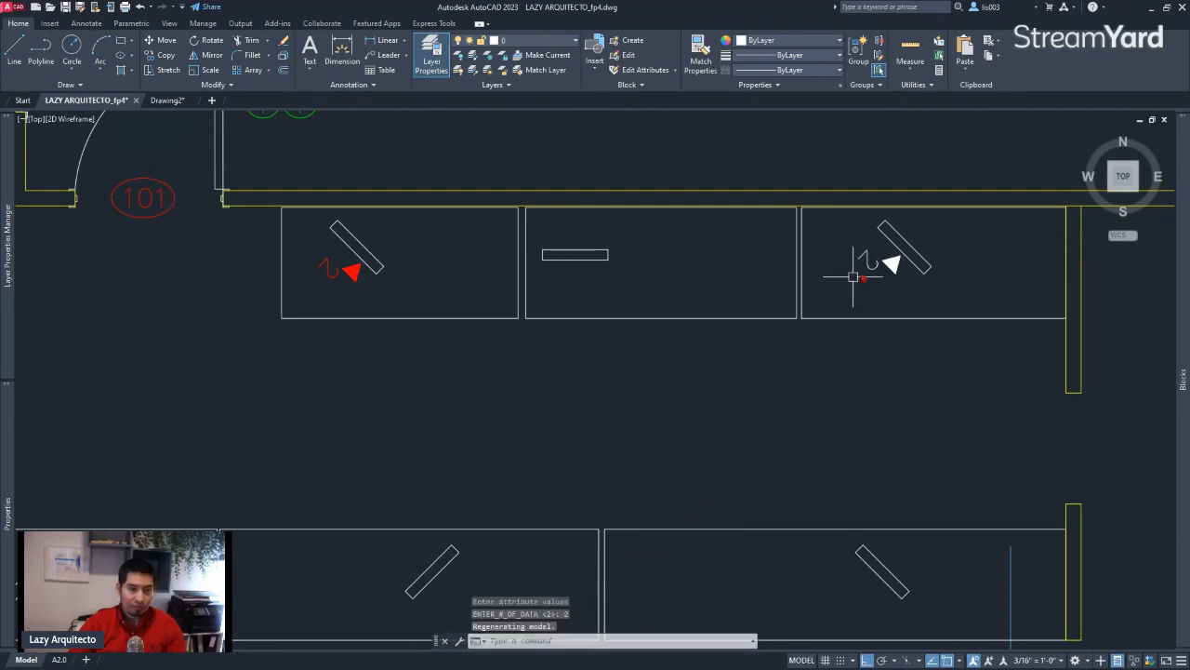
scroll(879, 261, "up", 3)
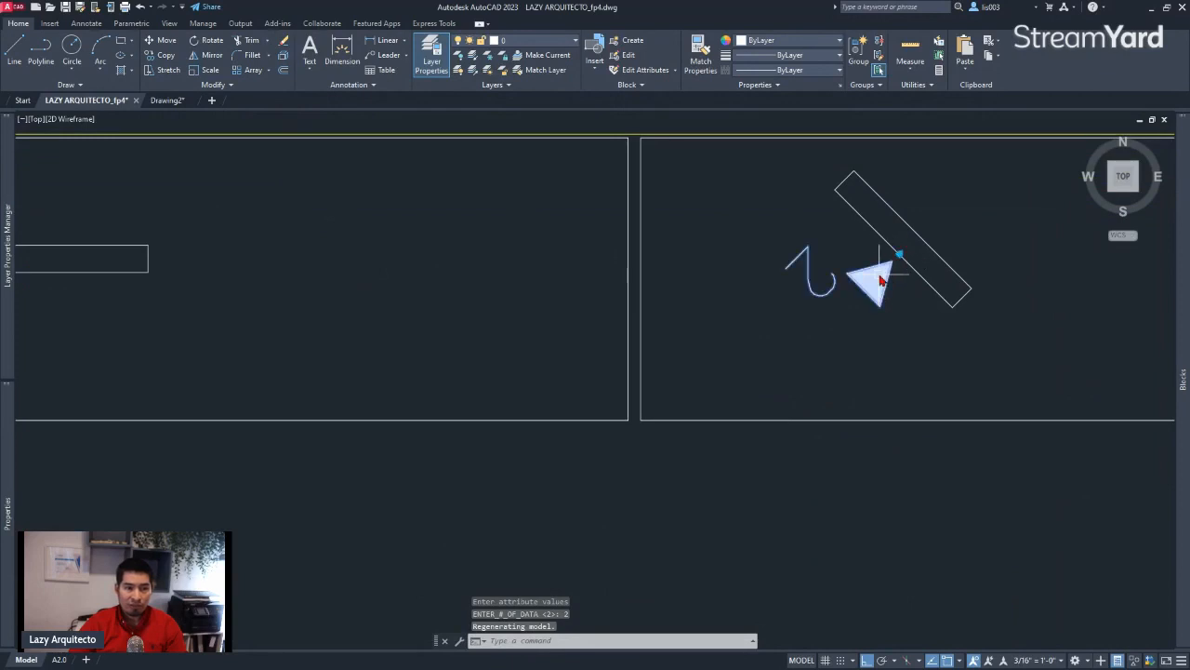
left_click(892, 268)
scroll(869, 281, "down", 3)
scroll(865, 284, "down", 2)
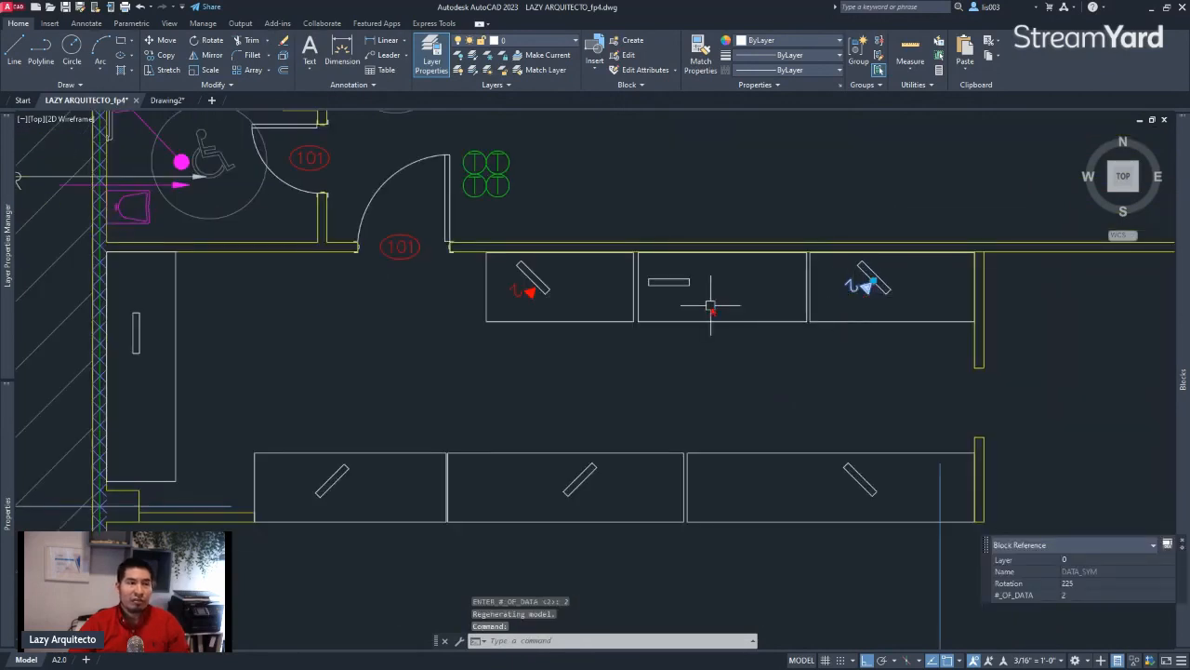
middle_click_drag(631, 299, 633, 351)
key("Escape")
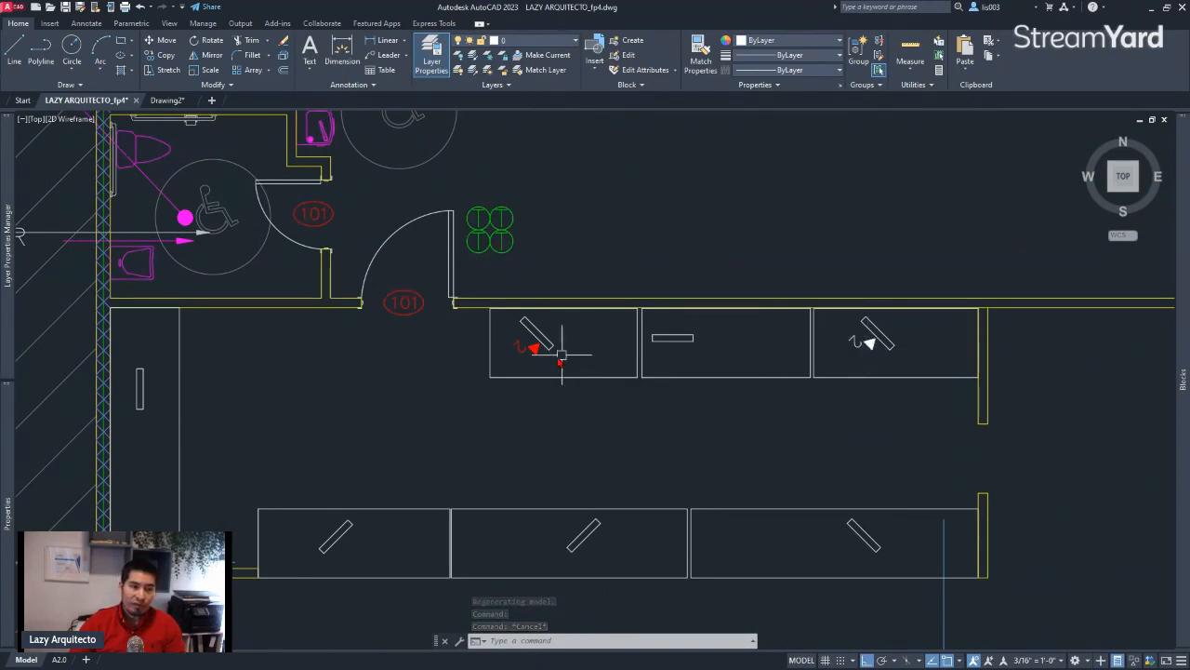
Make DATA_SYM the current layer by matching the red data symbol in the upper row's left desk
mouse_move(524, 350)
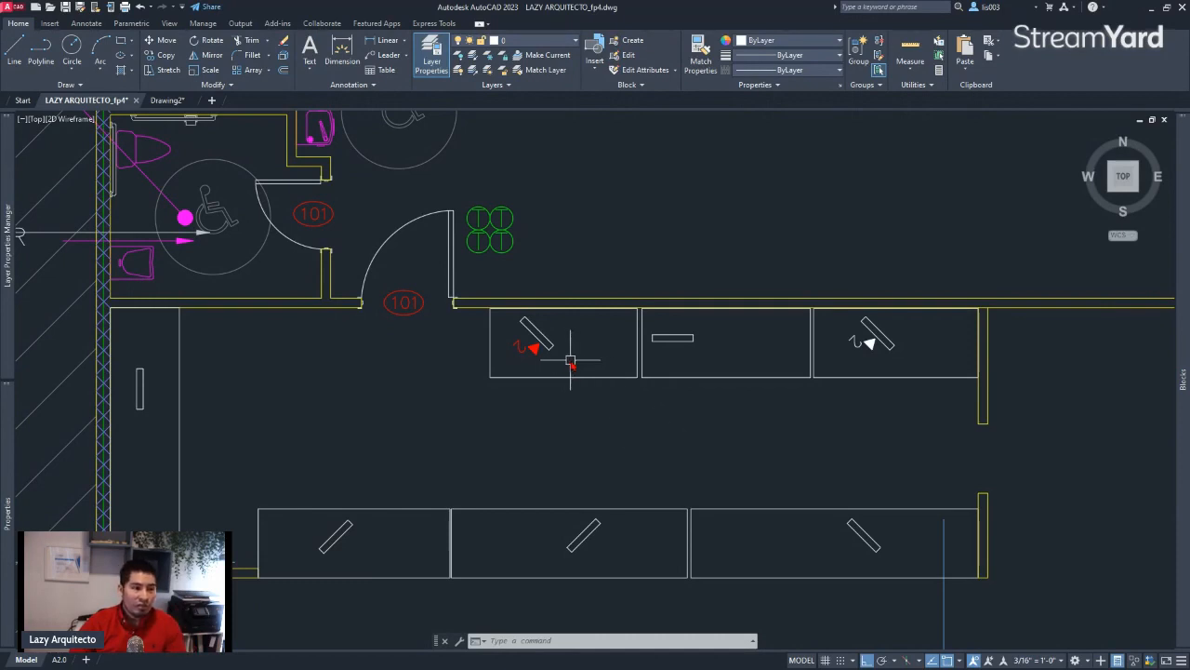
scroll(493, 350, "up", 2)
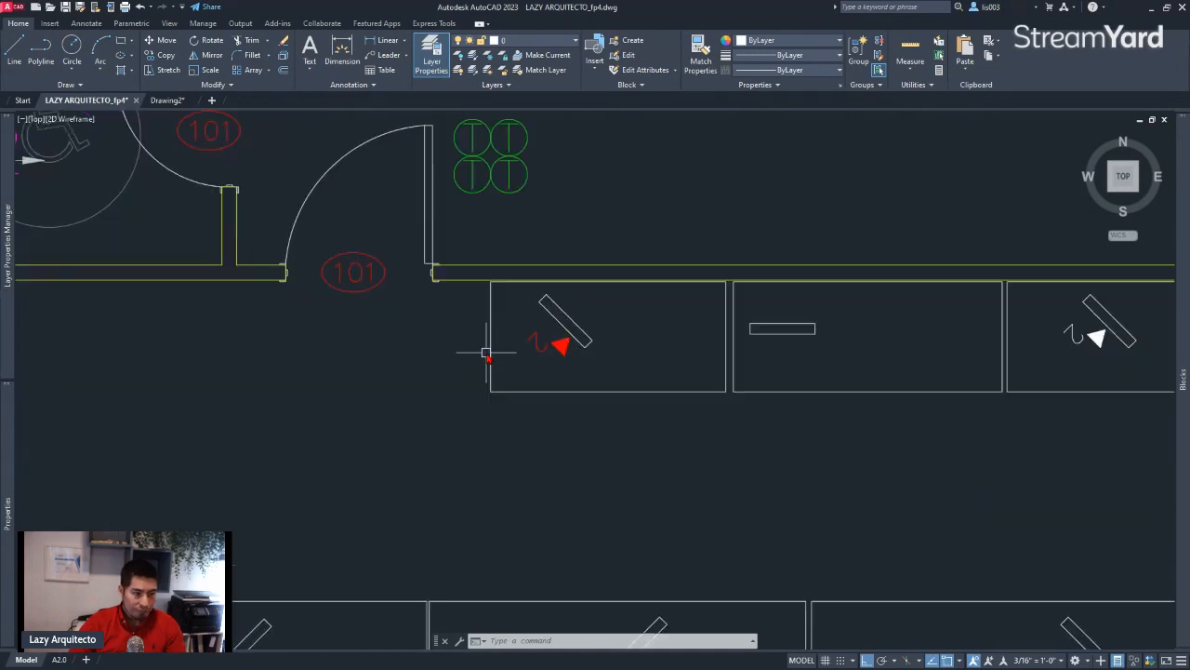
middle_click_drag(526, 350, 610, 375)
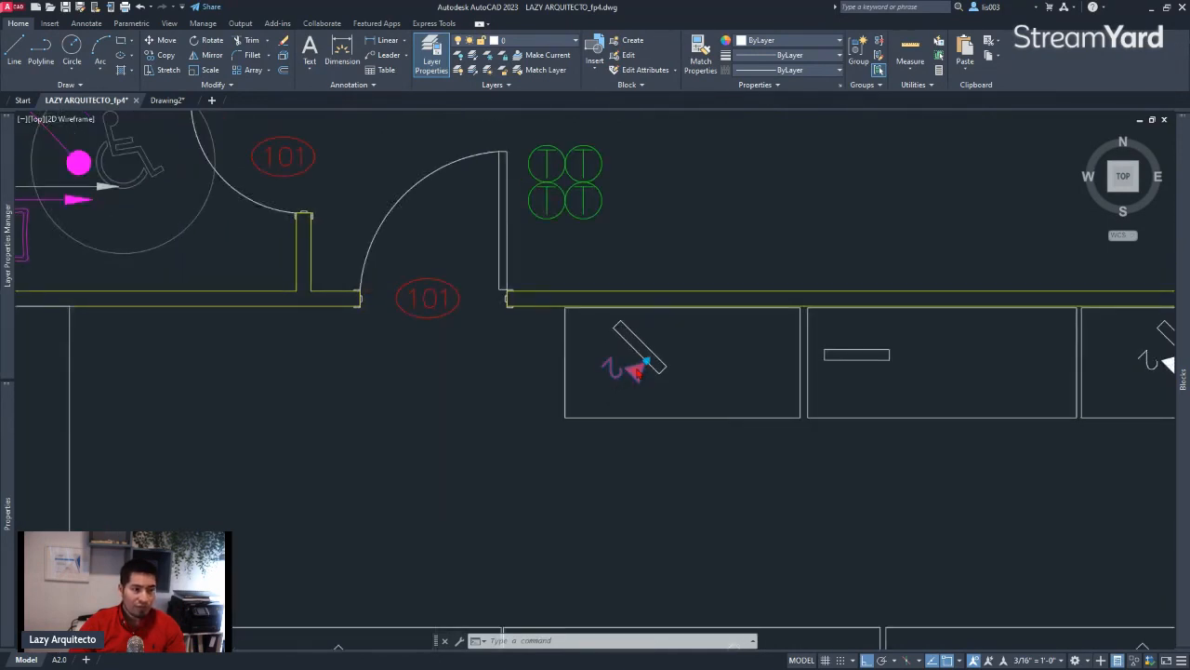
left_click(644, 365)
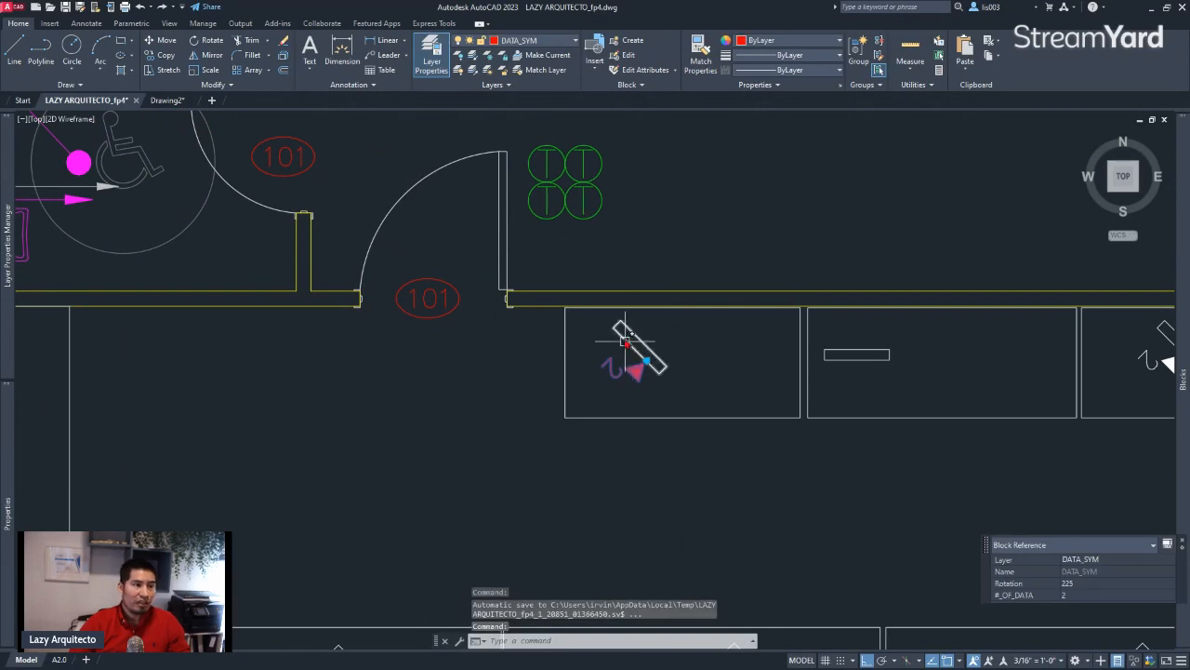
left_click(545, 56)
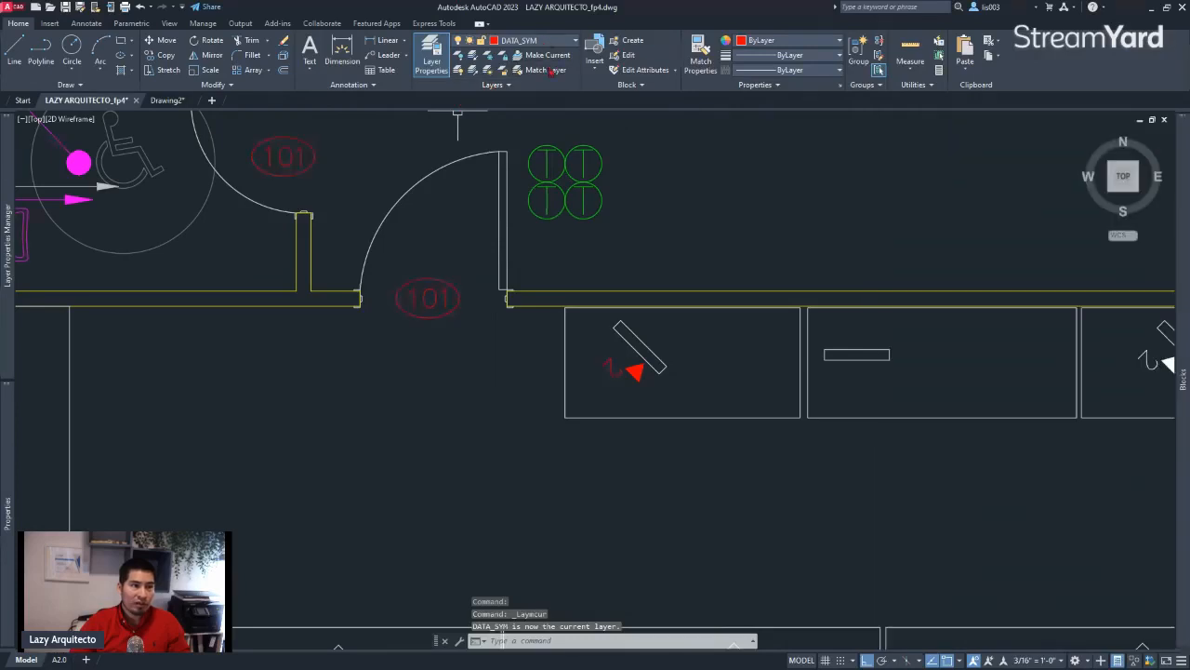
Delete the white data symbol from the upper row's right desk
scroll(606, 279, "down", 2)
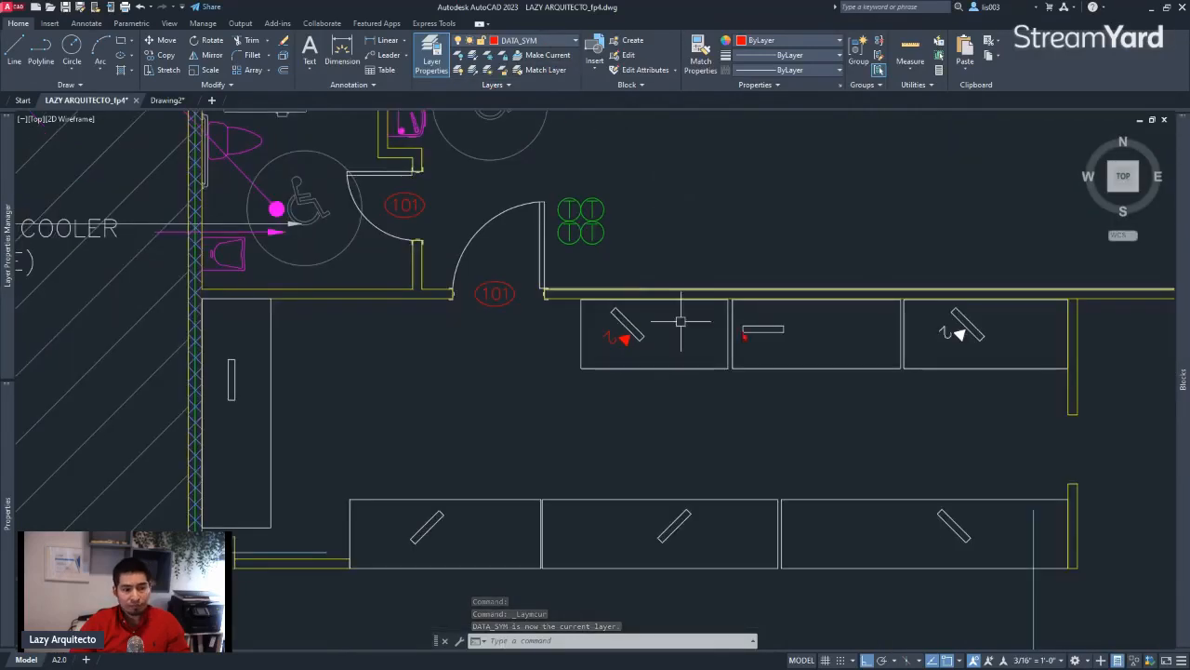
left_click(951, 334)
key("Delete")
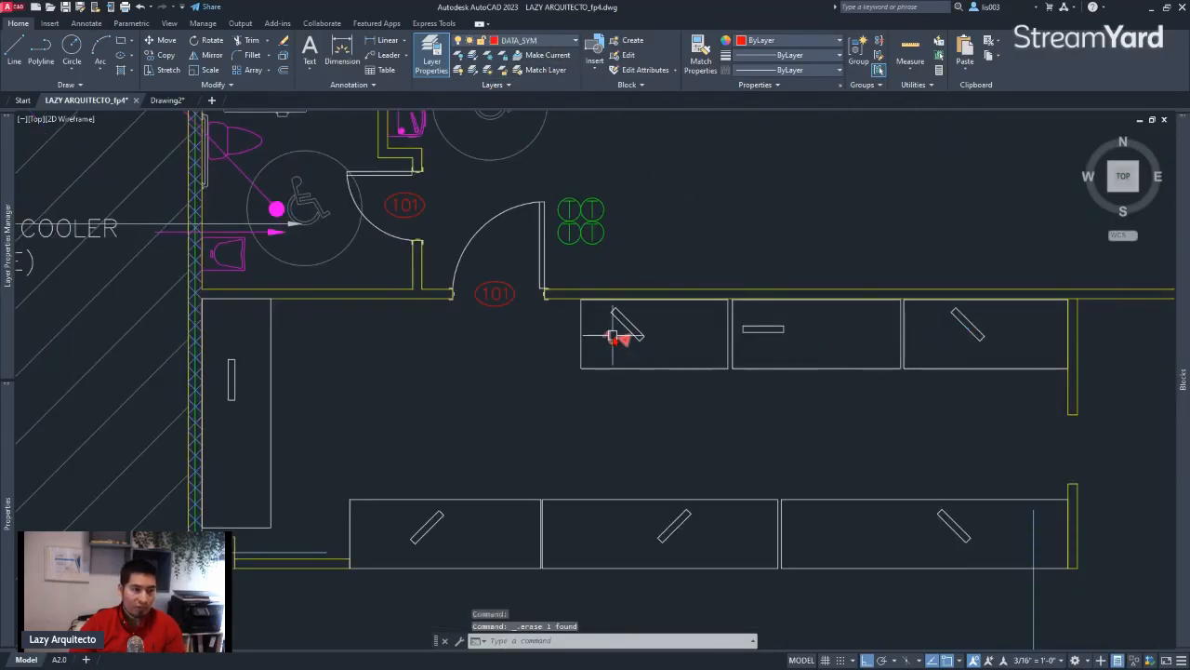
middle_click_drag(920, 351, 909, 346)
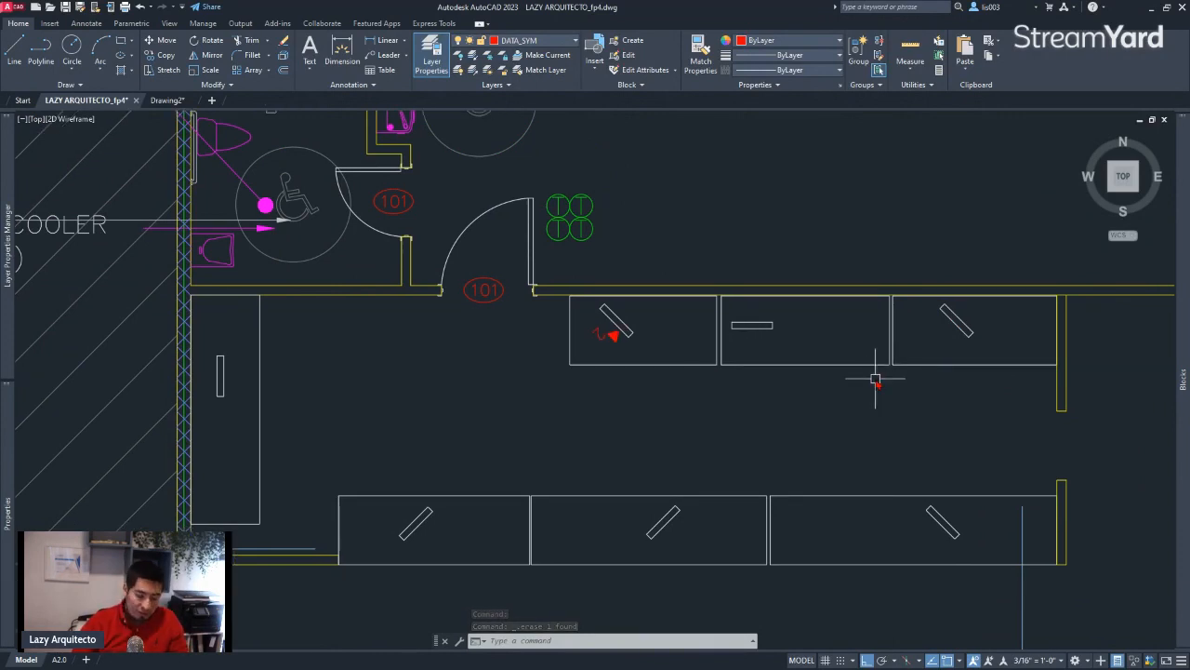
Set the ATTREQ system variable to 0 to suppress attribute prompts during block insertion
type("A")
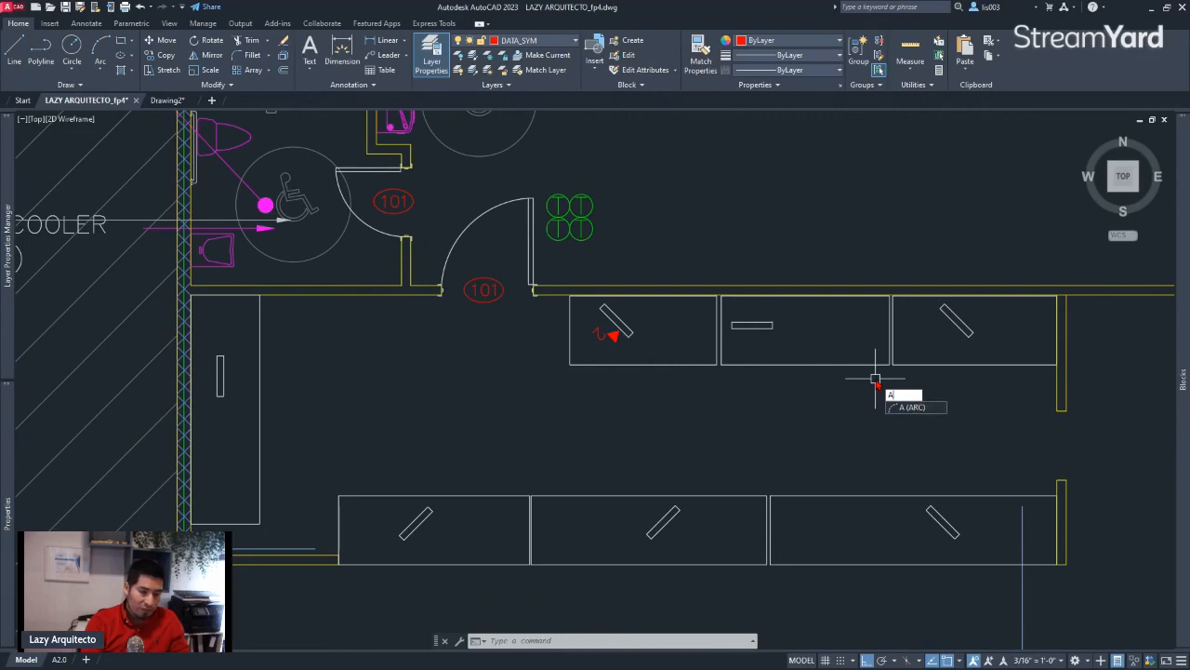
type("TT")
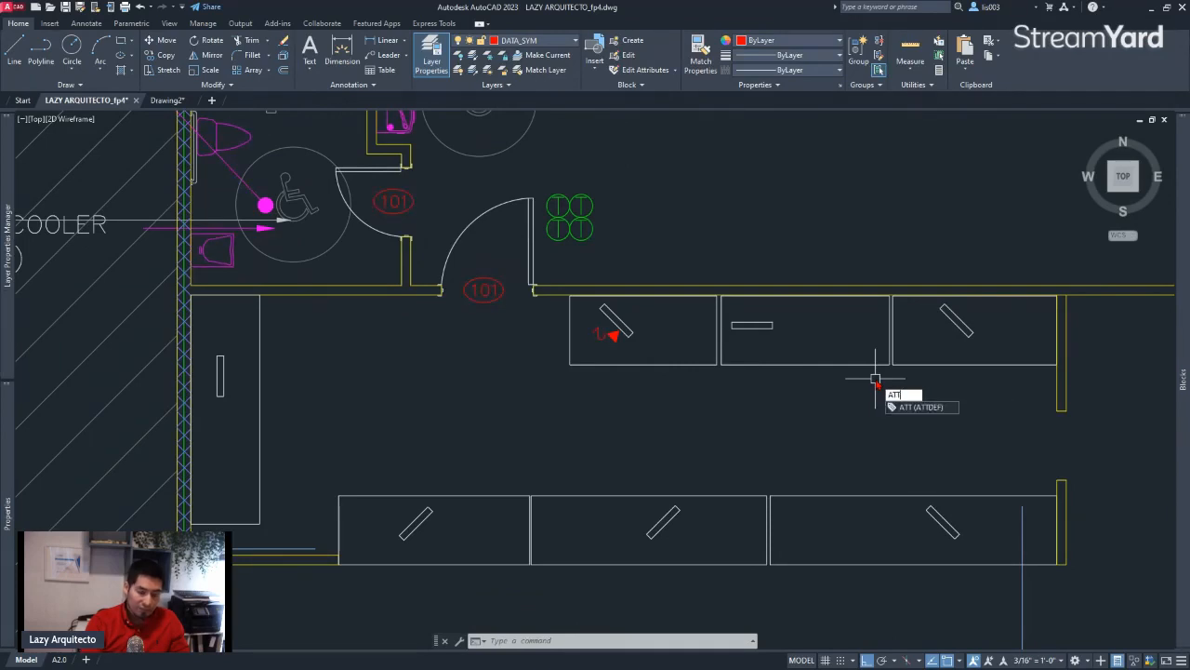
type("RE")
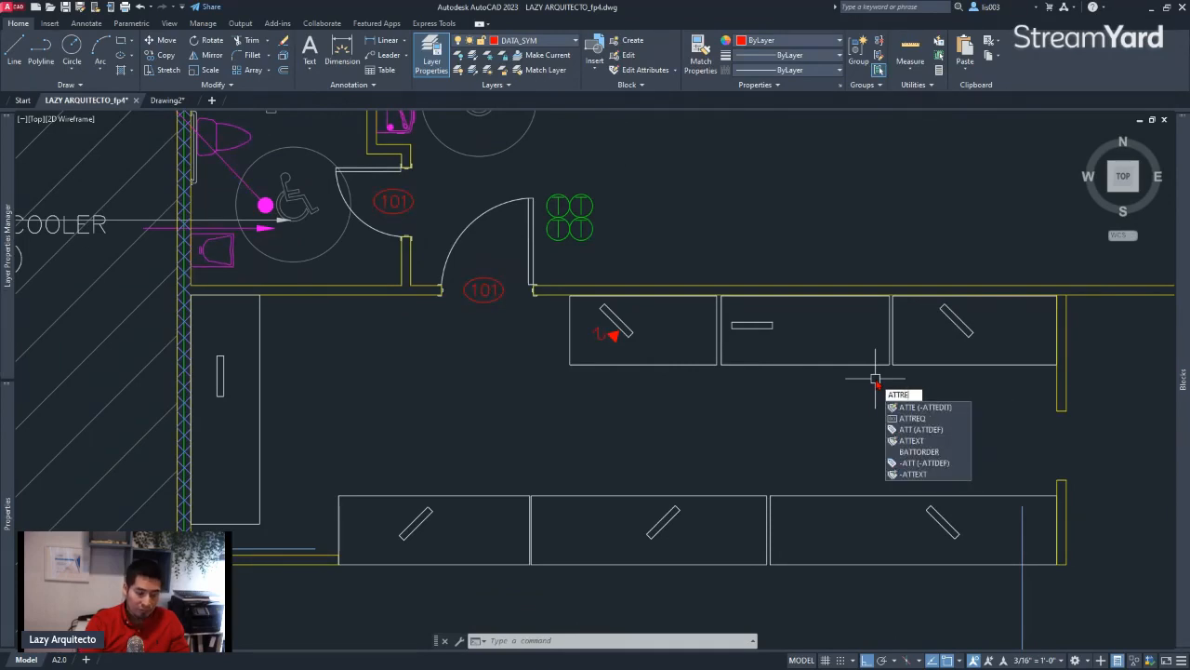
type("Q")
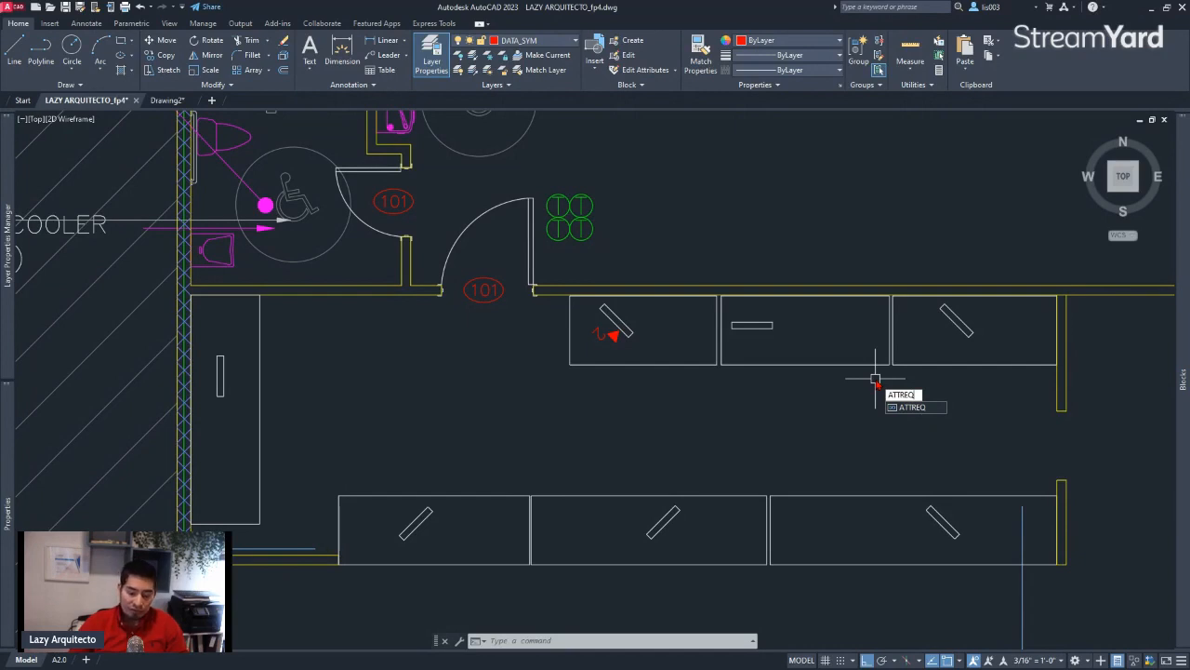
key("Return")
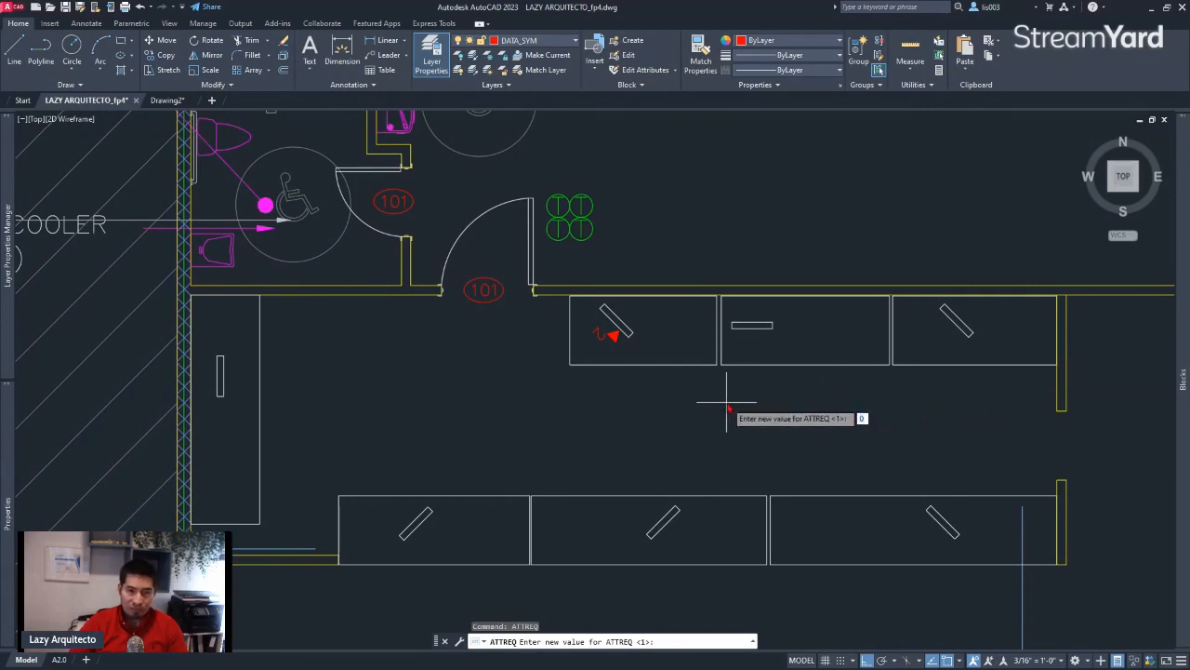
key("Return")
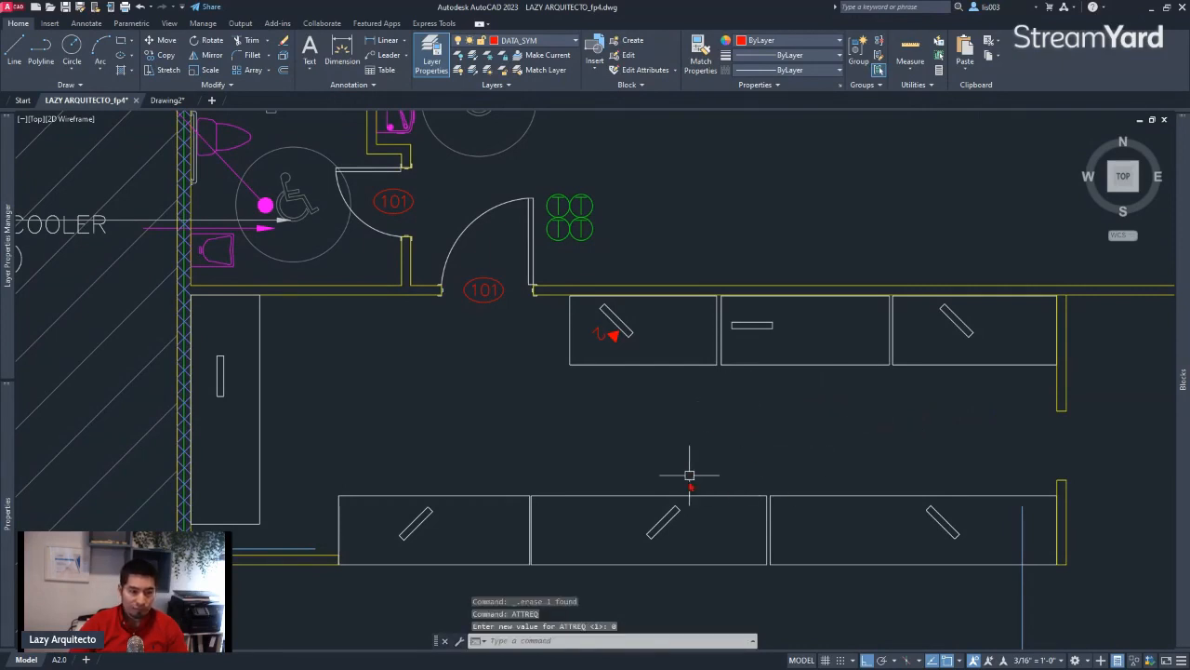
Insert DATA_SYM from BLOCK LIBRARY.dwg against the lower edge of the horizontal rectangle in the upper row's middle desk
mouse_move(1181, 360)
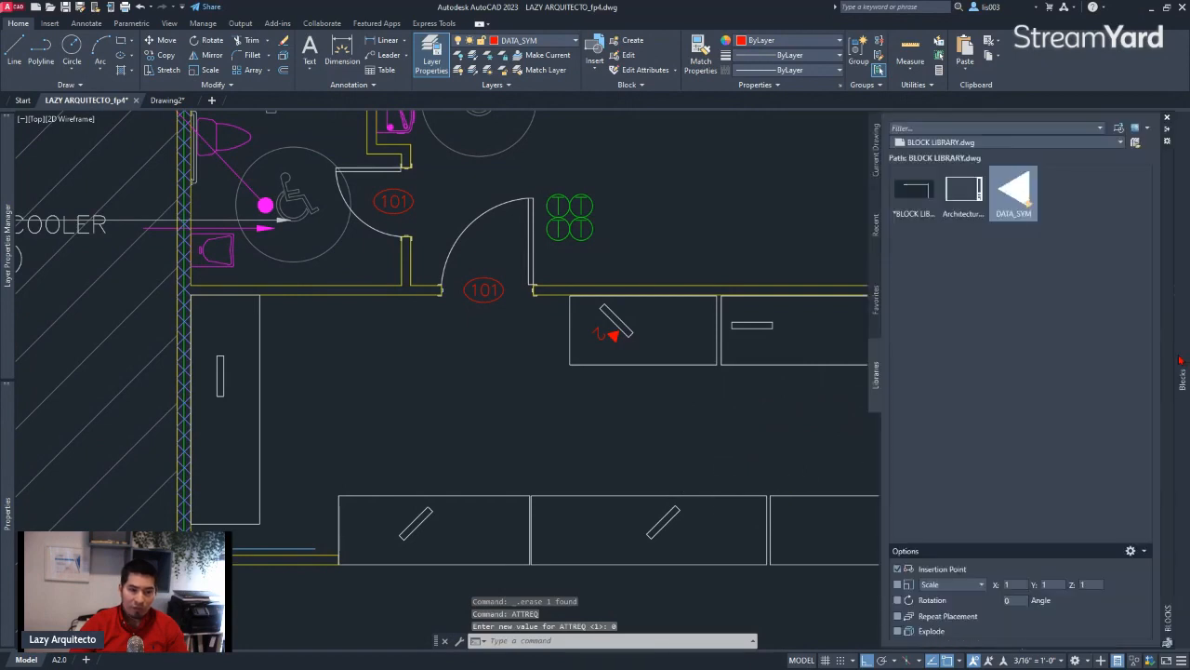
left_click(1023, 197)
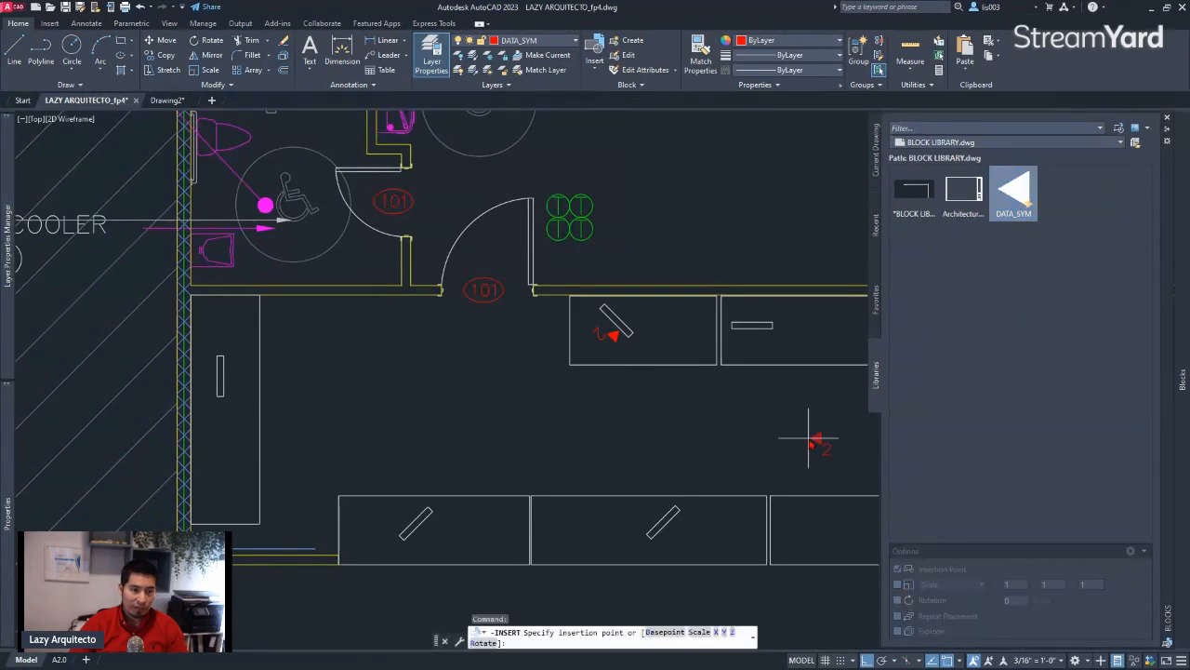
scroll(768, 425, "up", 3)
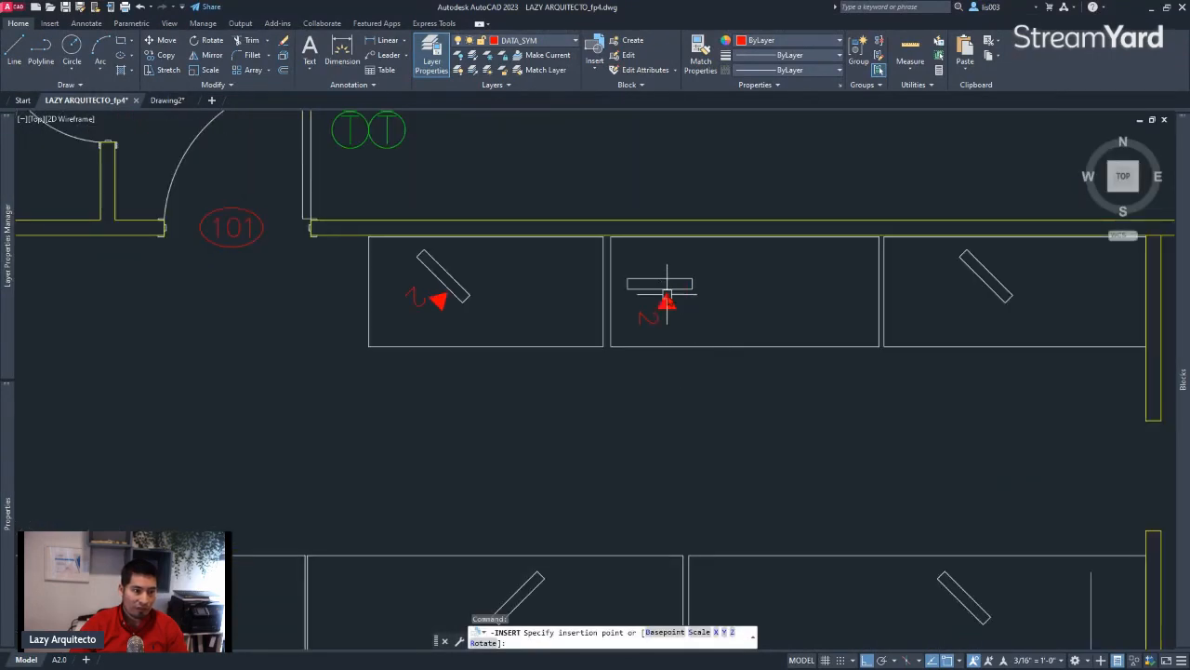
left_click(666, 291)
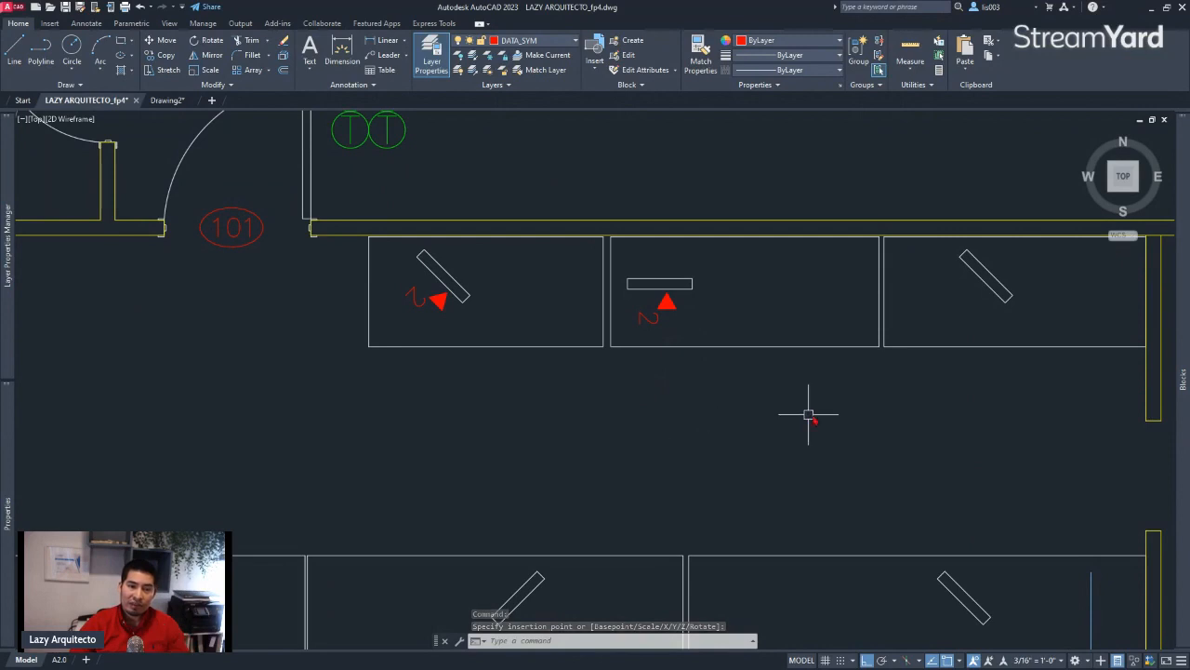
Enable Repeat Placement for block insertion and place DATA_SYM against the angled rectangle in the upper row's right desk
mouse_move(1183, 377)
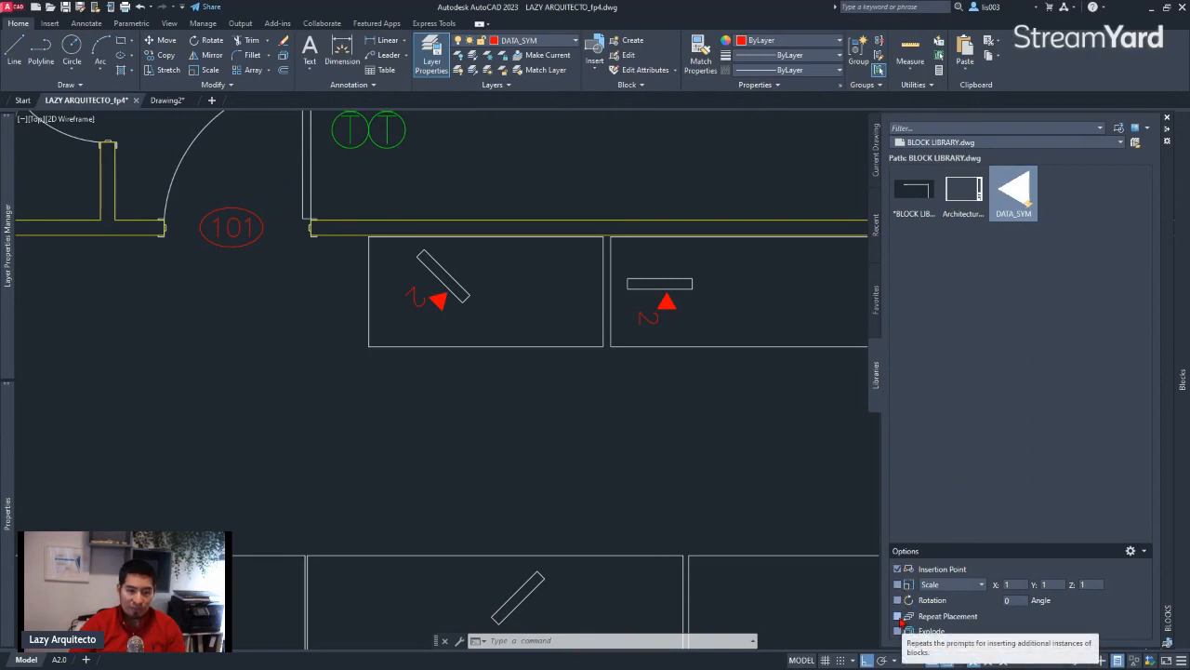
left_click(899, 616)
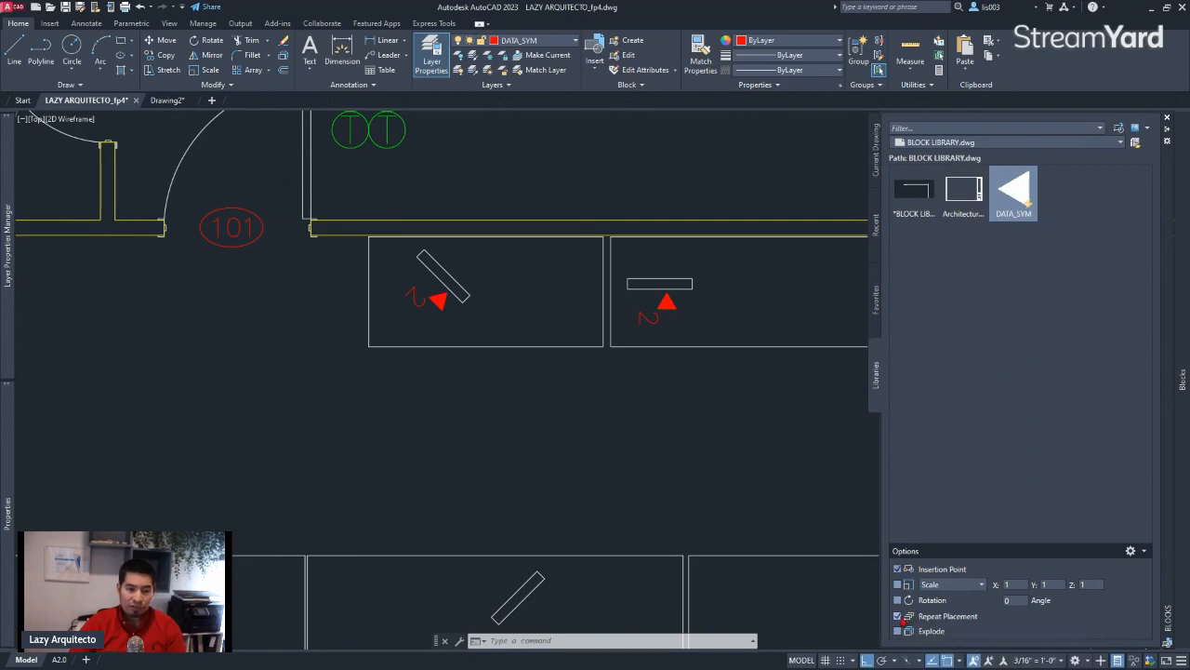
left_click(1023, 195)
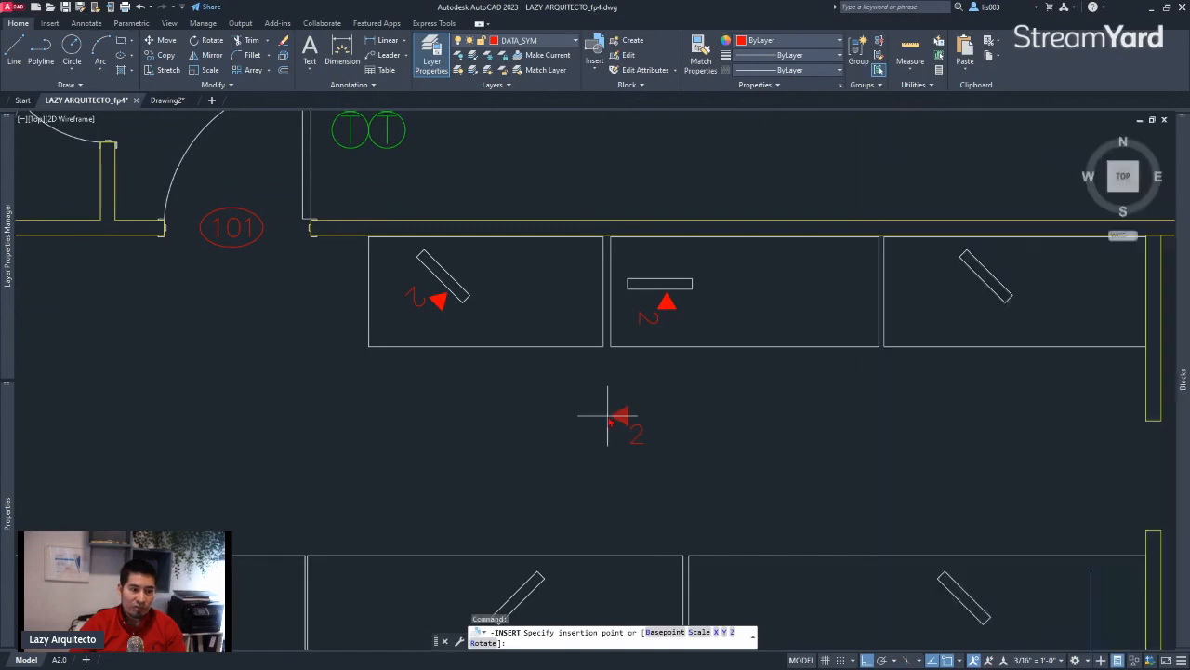
scroll(622, 417, "down", 2)
scroll(834, 372, "up", 3)
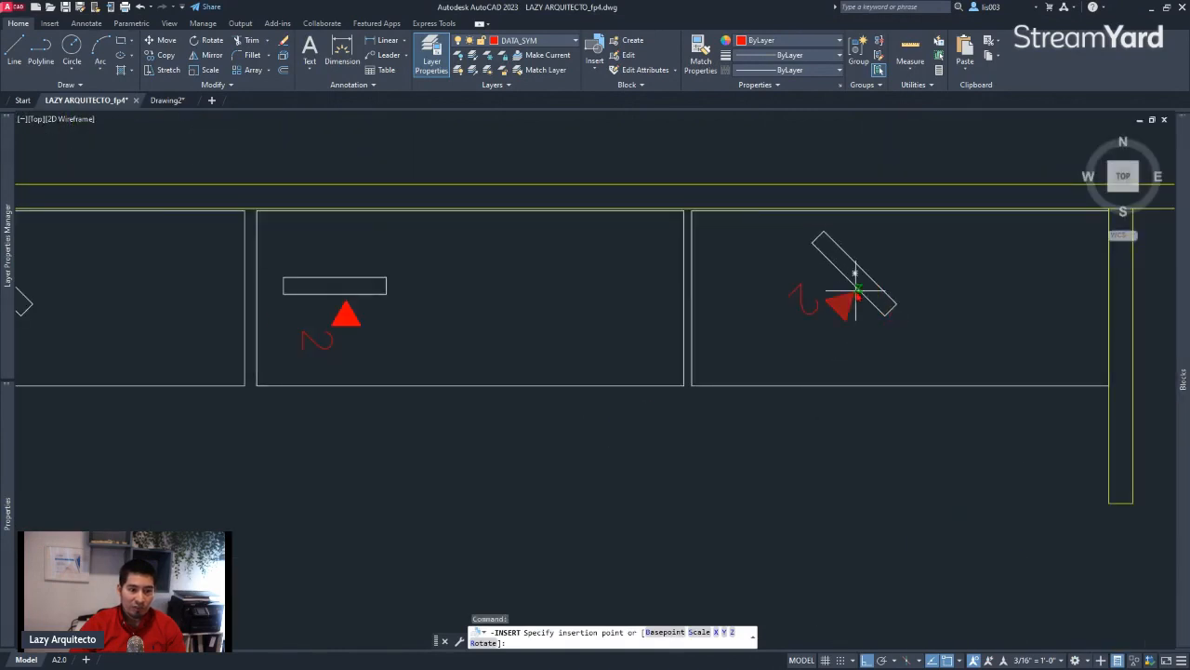
left_click(856, 296)
Place DATA_SYM against the upper edges of the angled rectangles in the three lower-row desks, working from right to left
scroll(818, 312, "down", 4)
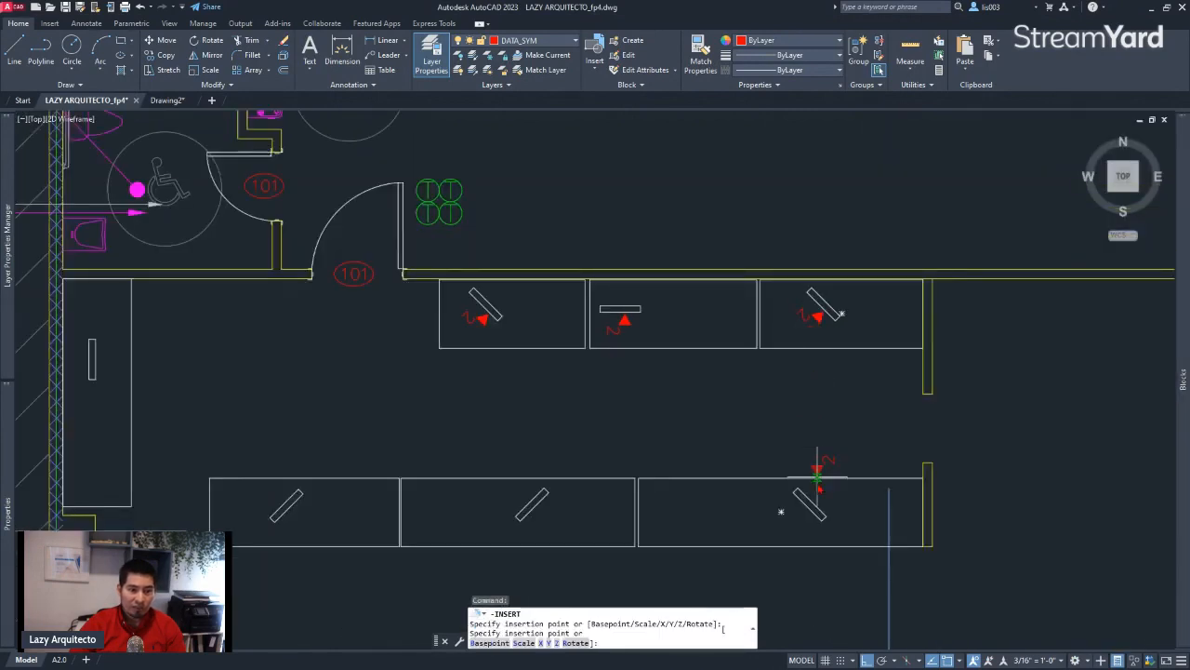
scroll(811, 518, "up", 5)
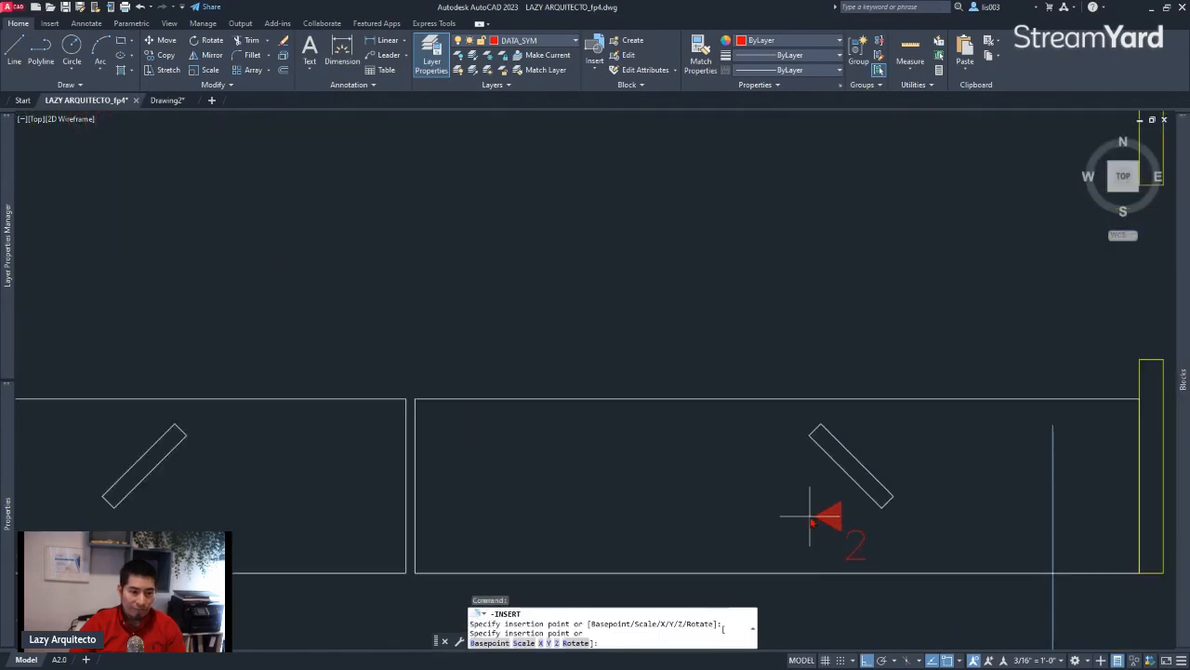
left_click(873, 465)
scroll(893, 418, "down", 3)
scroll(633, 423, "up", 3)
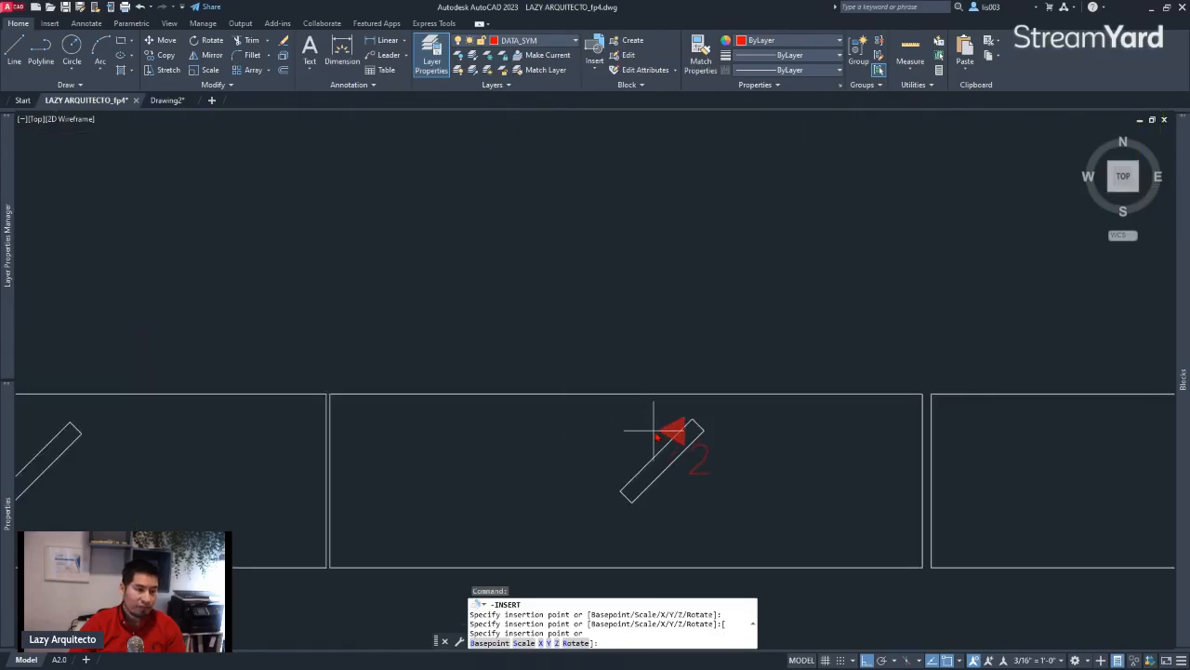
left_click(655, 444)
scroll(654, 438, "down", 3)
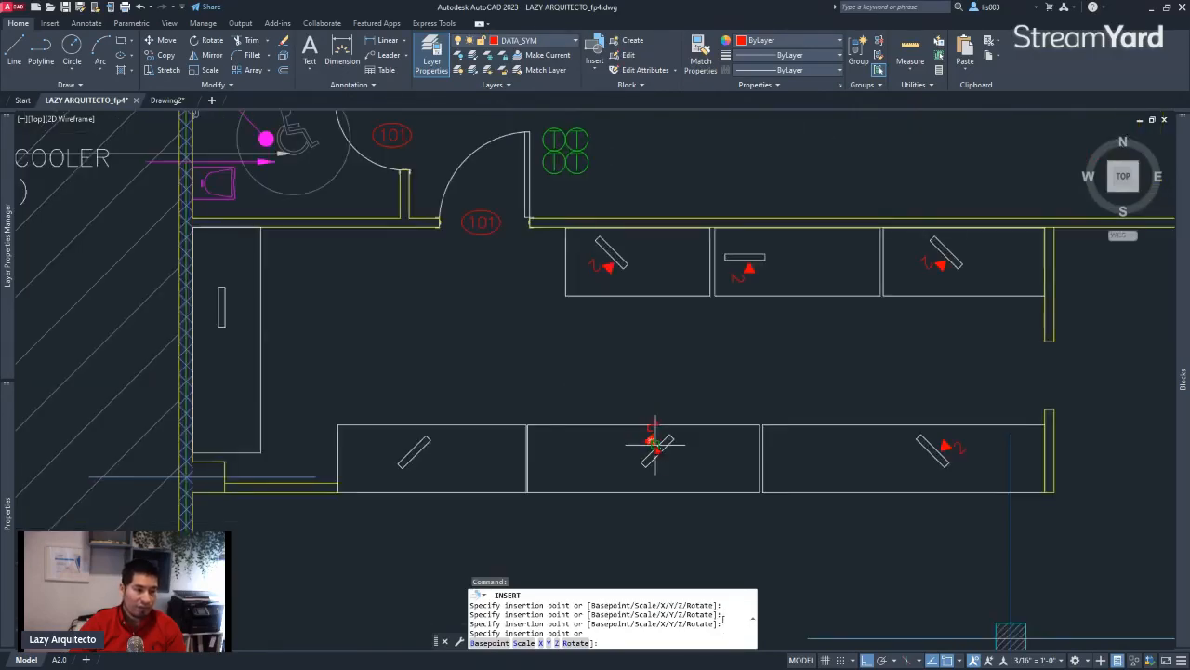
scroll(412, 444, "up", 3)
left_click(415, 446)
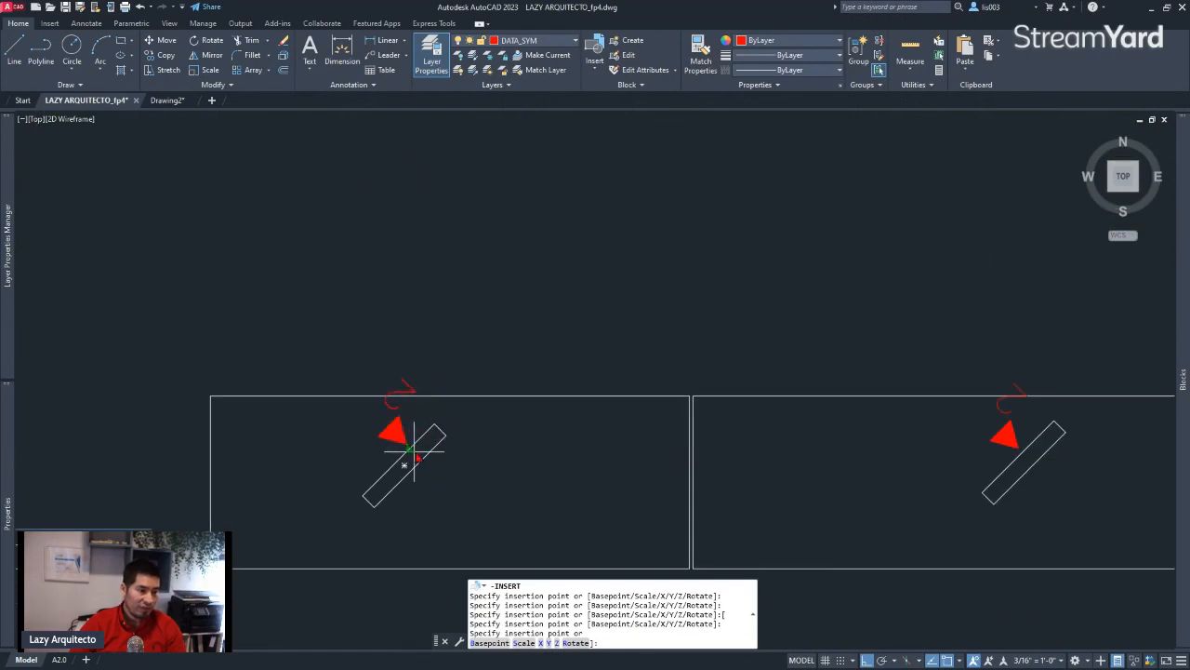
Place DATA_SYM facing the right side of the vertical rectangle in the far-left desk and end the repeated insertion
scroll(537, 458, "down", 3)
scroll(292, 318, "up", 3)
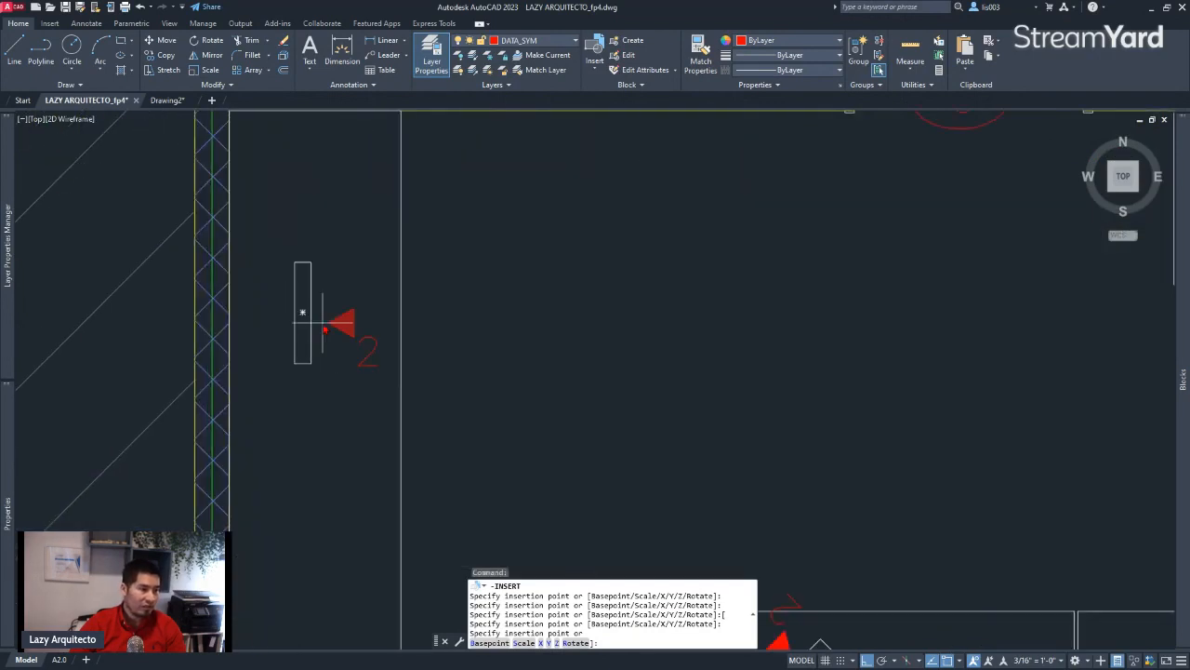
left_click(316, 324)
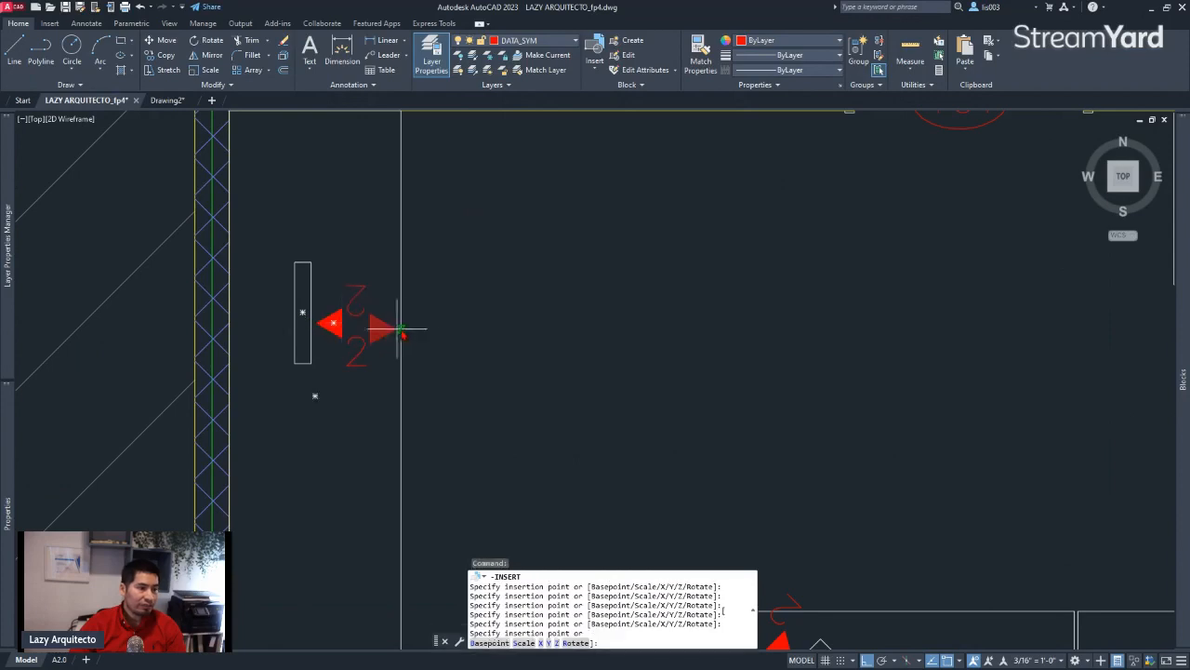
scroll(425, 335, "down", 5)
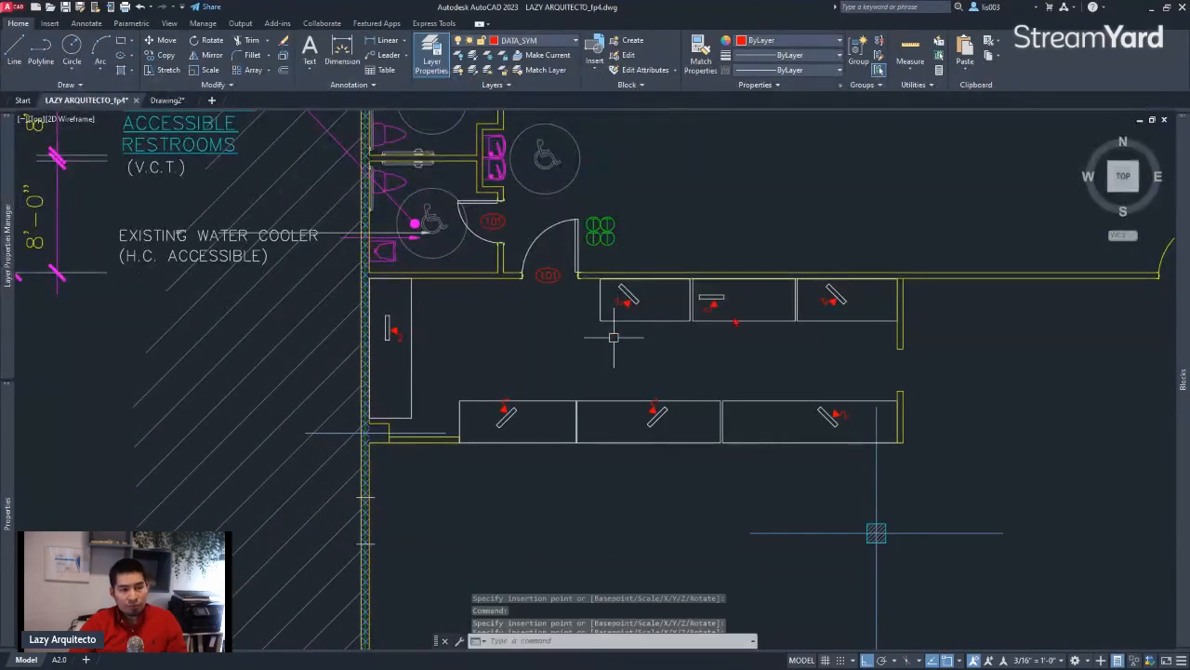
key("Escape")
Use TORIENT to rotate the attribute text of all seven desk DATA_SYM blocks to horizontal, defining the rotation with two points along a horizontal line
scroll(749, 318, "up", 2)
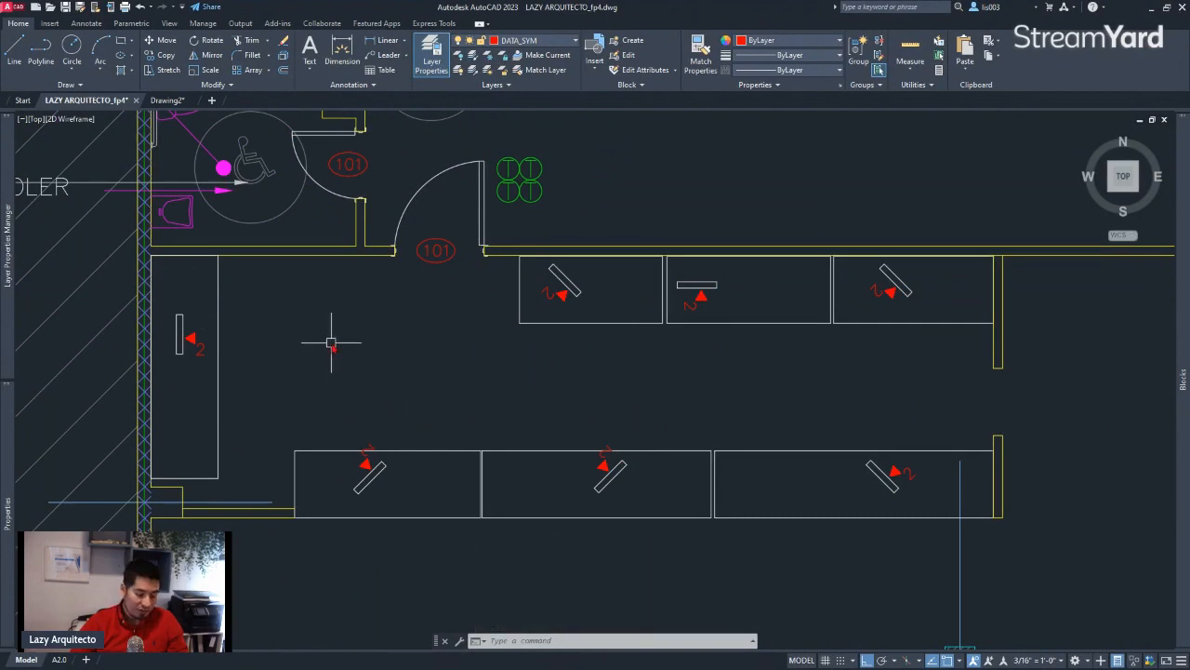
type("to")
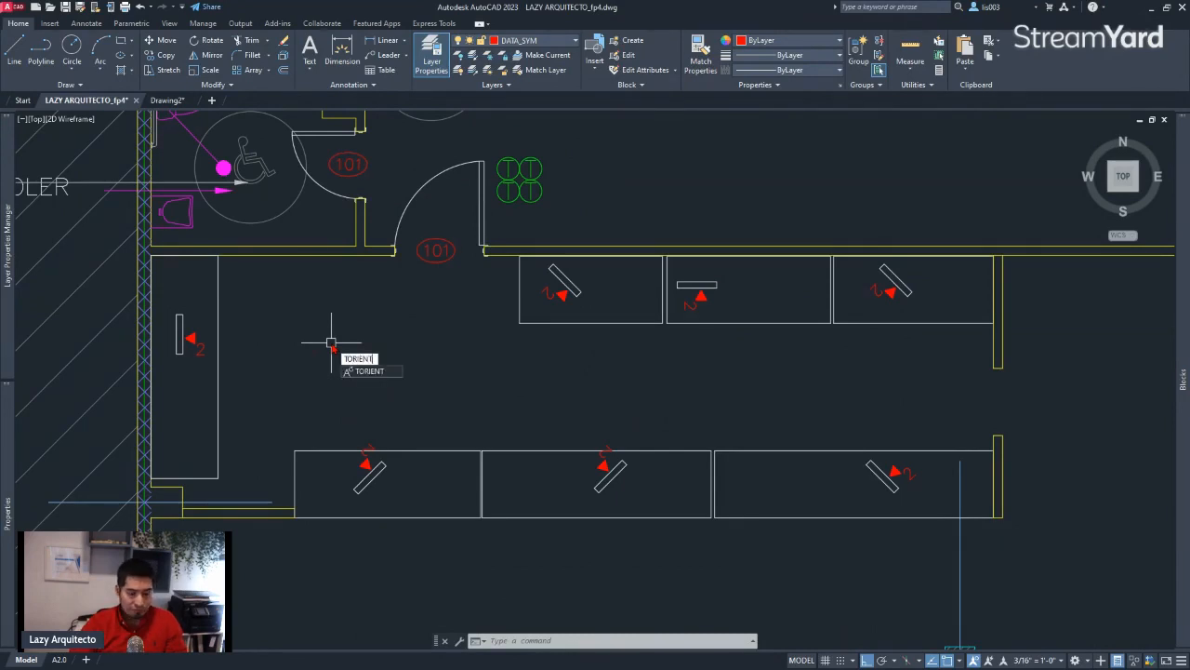
key("Return")
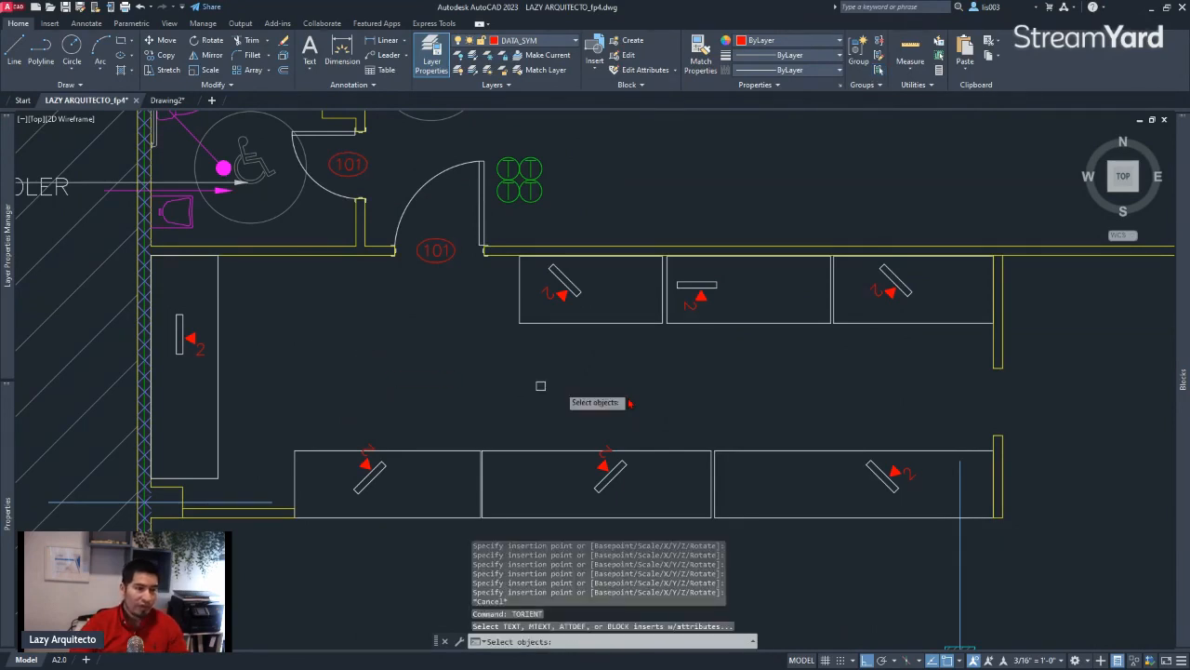
left_click(931, 486)
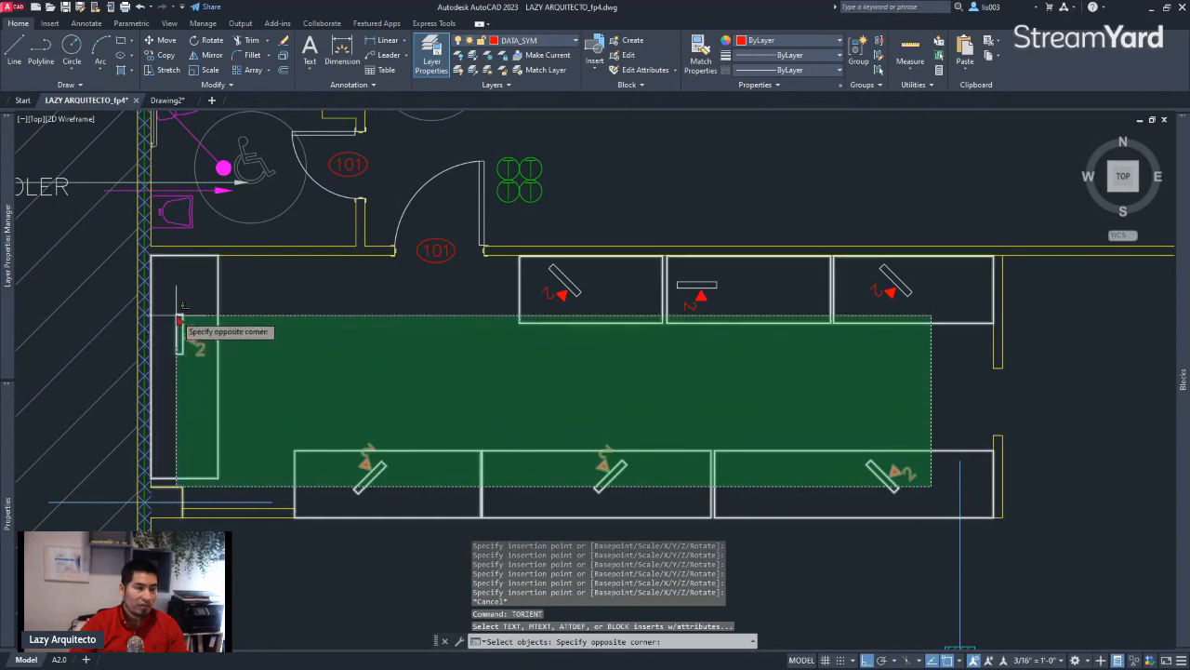
left_click(172, 287)
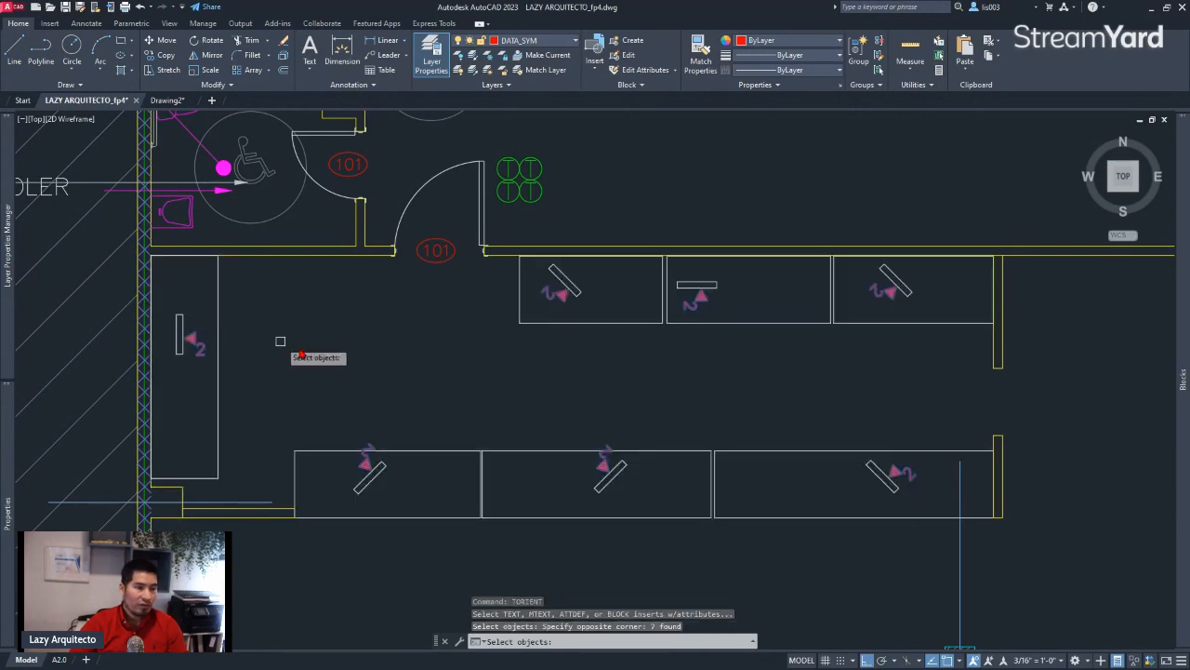
key("Return")
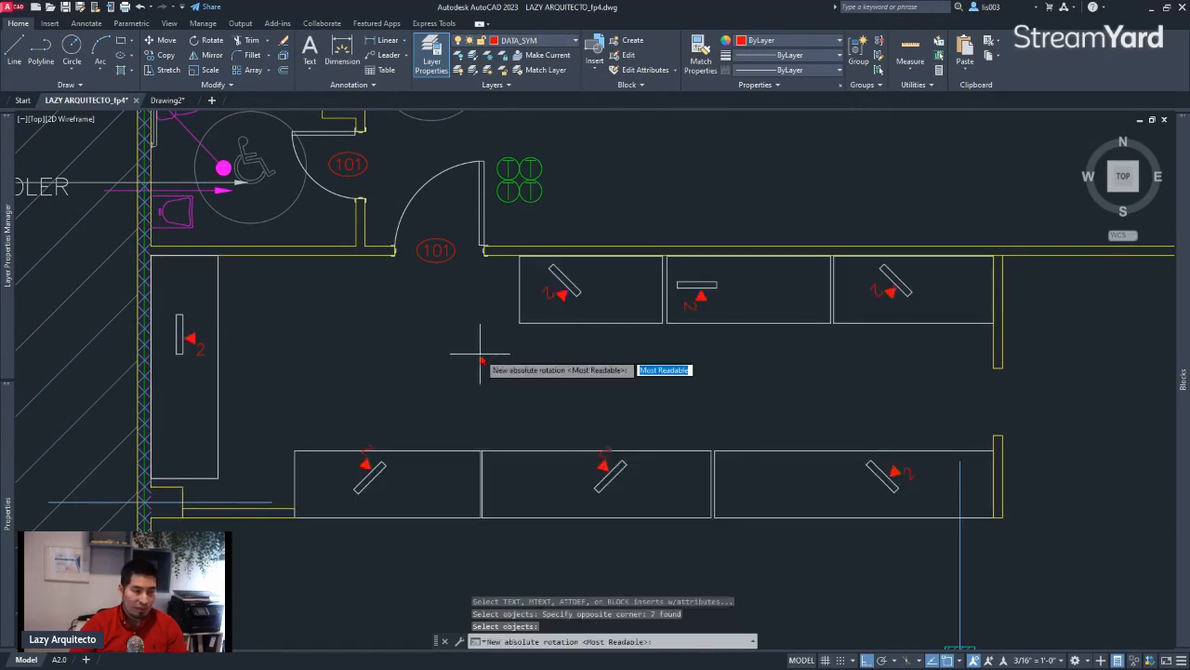
left_click(527, 383)
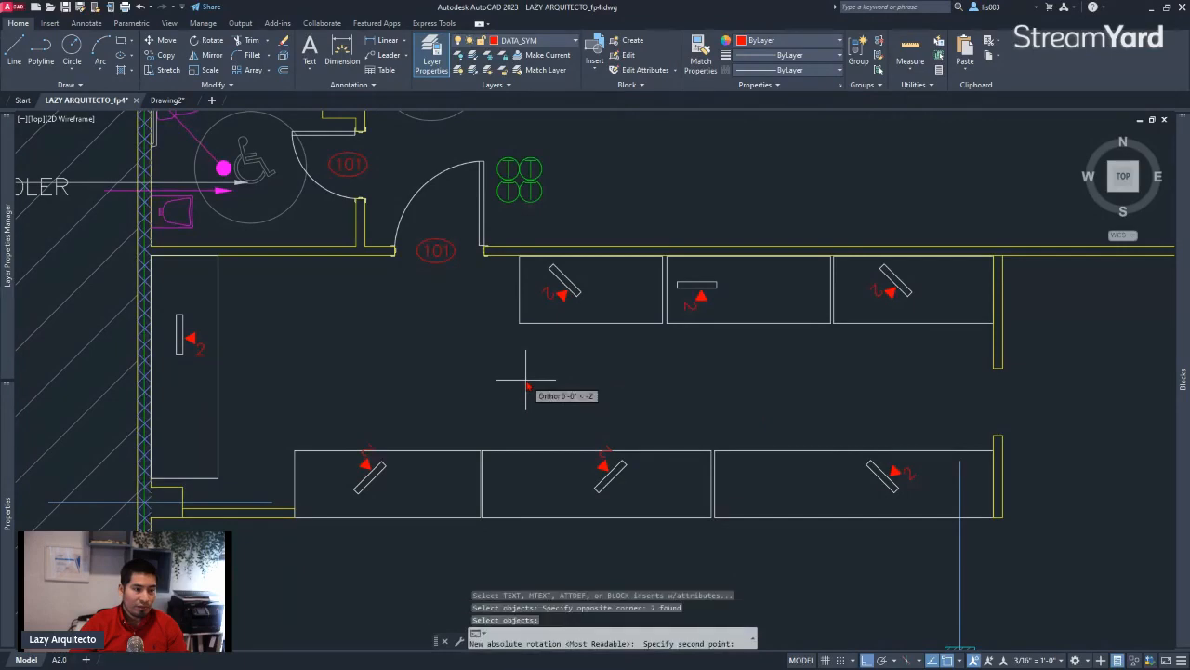
left_click(794, 387)
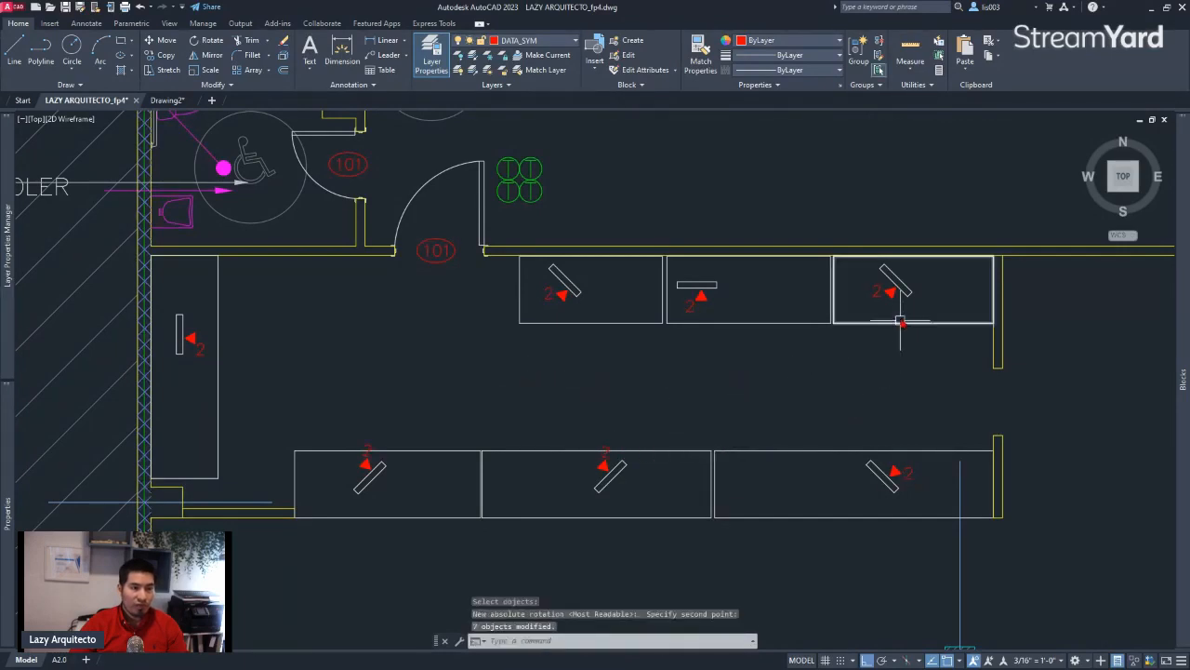